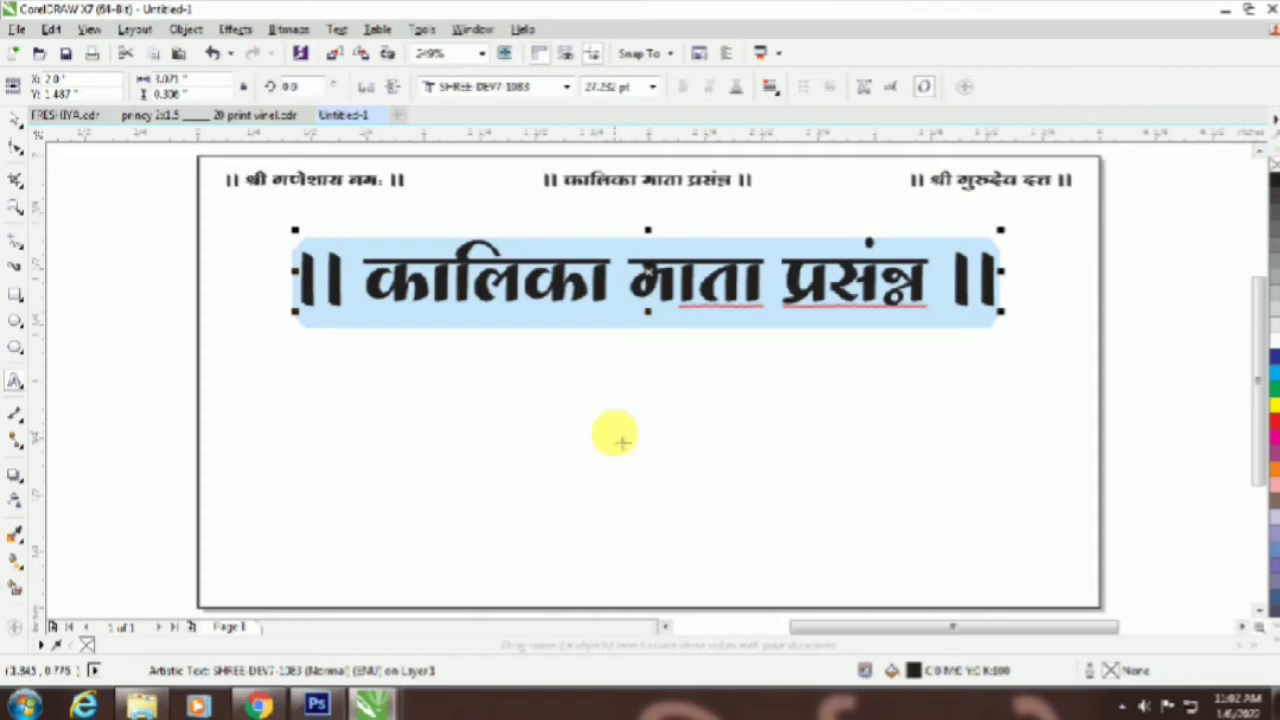
Step: Replace the large heading text with "संतुष्टी फुडस् कॉर्नर"
{"action": "type", "text": "ींळषल"}
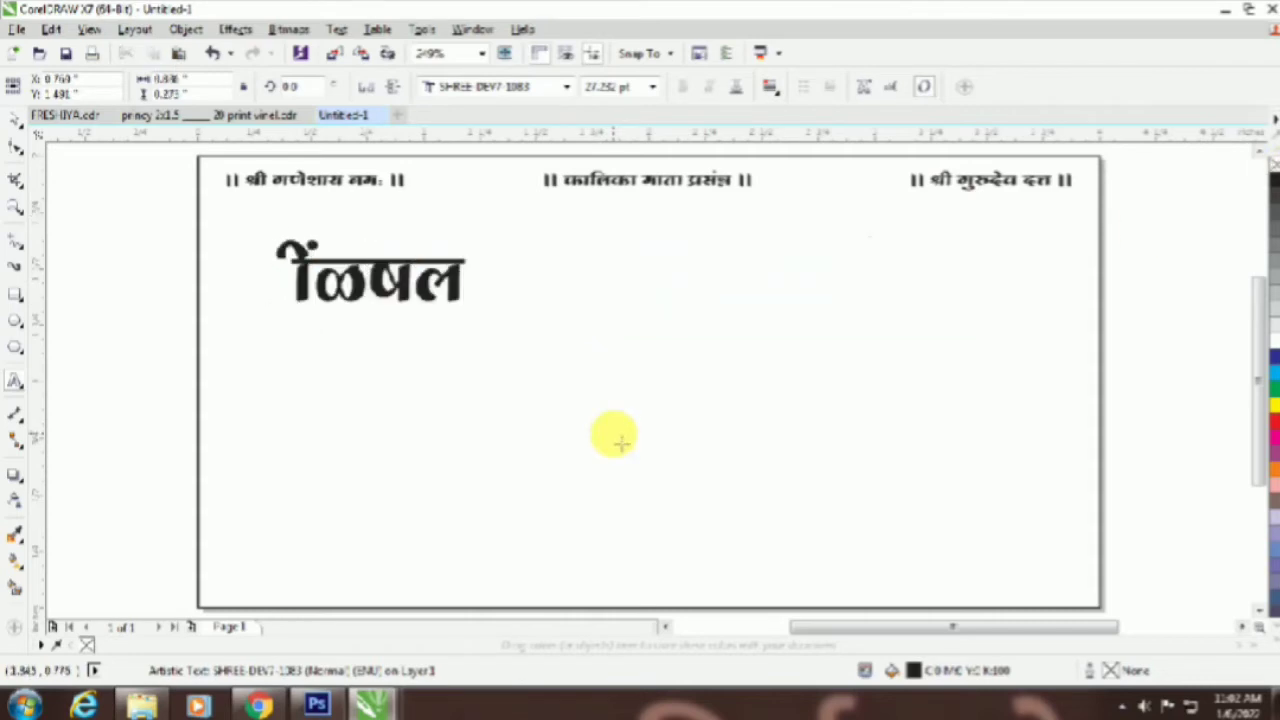
{"action": "key", "text": "ctrl+a"}
{"action": "type", "text": "सं"}
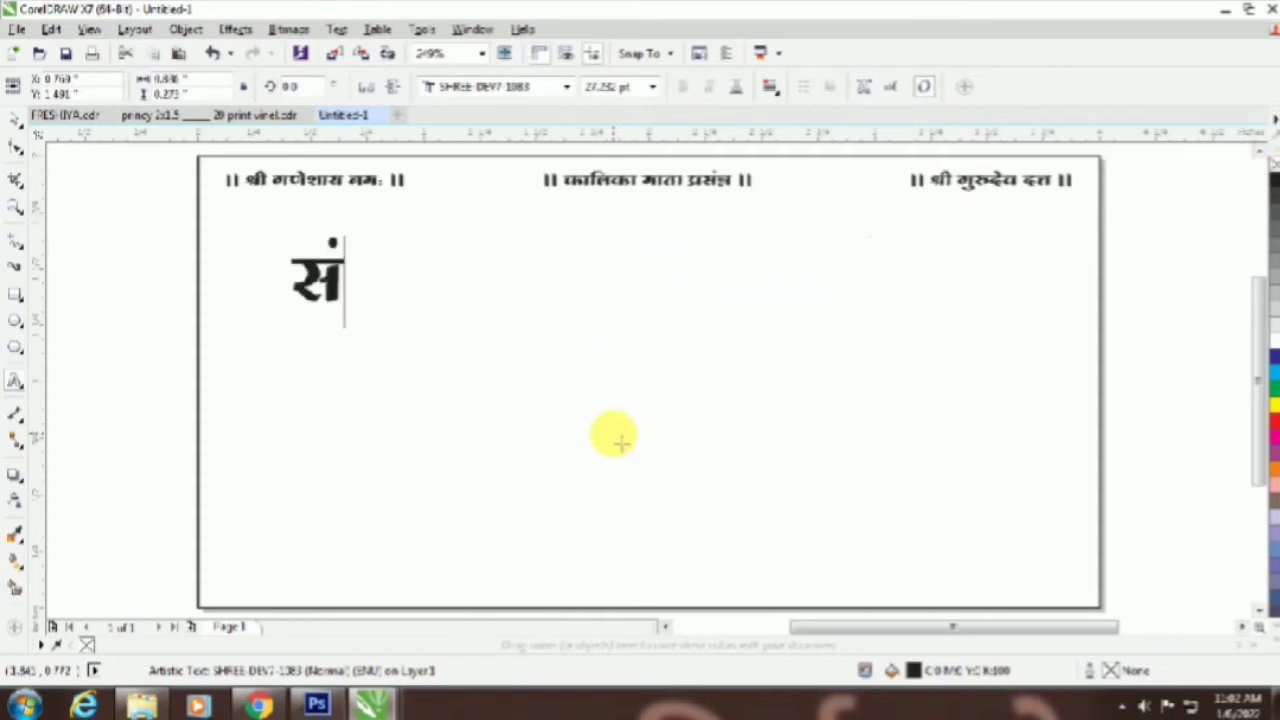
{"action": "type", "text": "तुष्टी"}
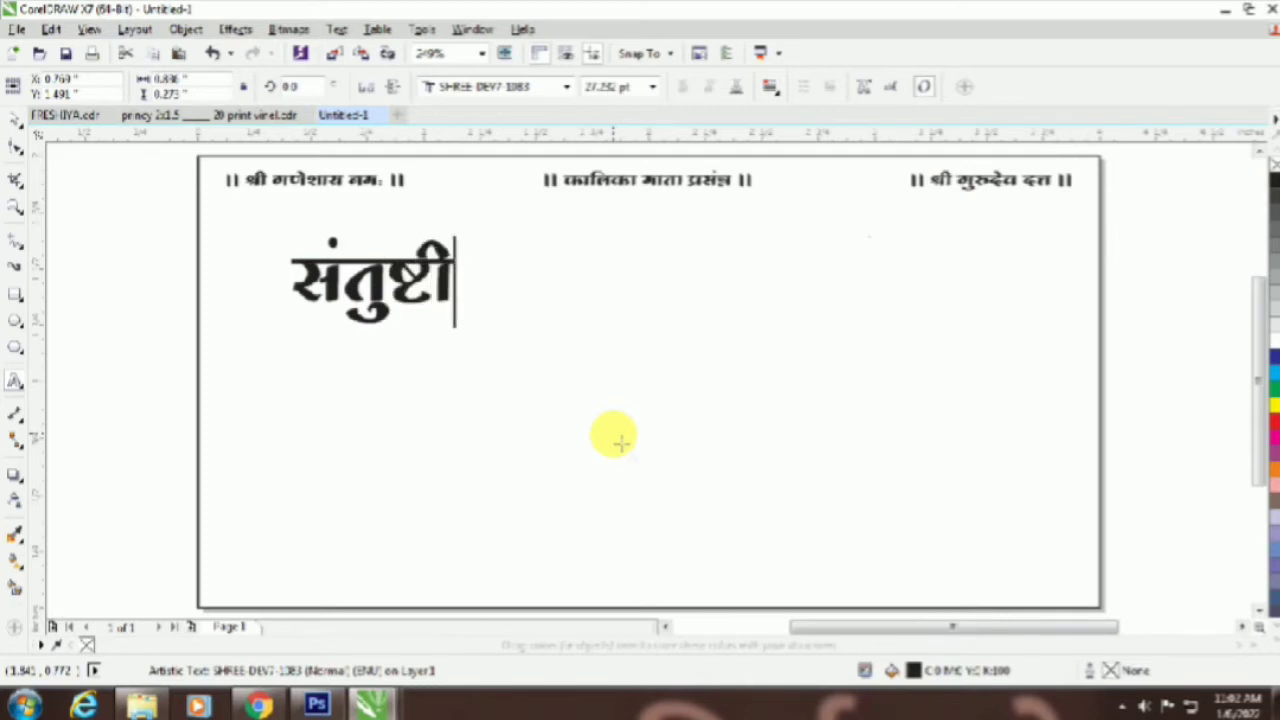
{"action": "type", "text": " फ"}
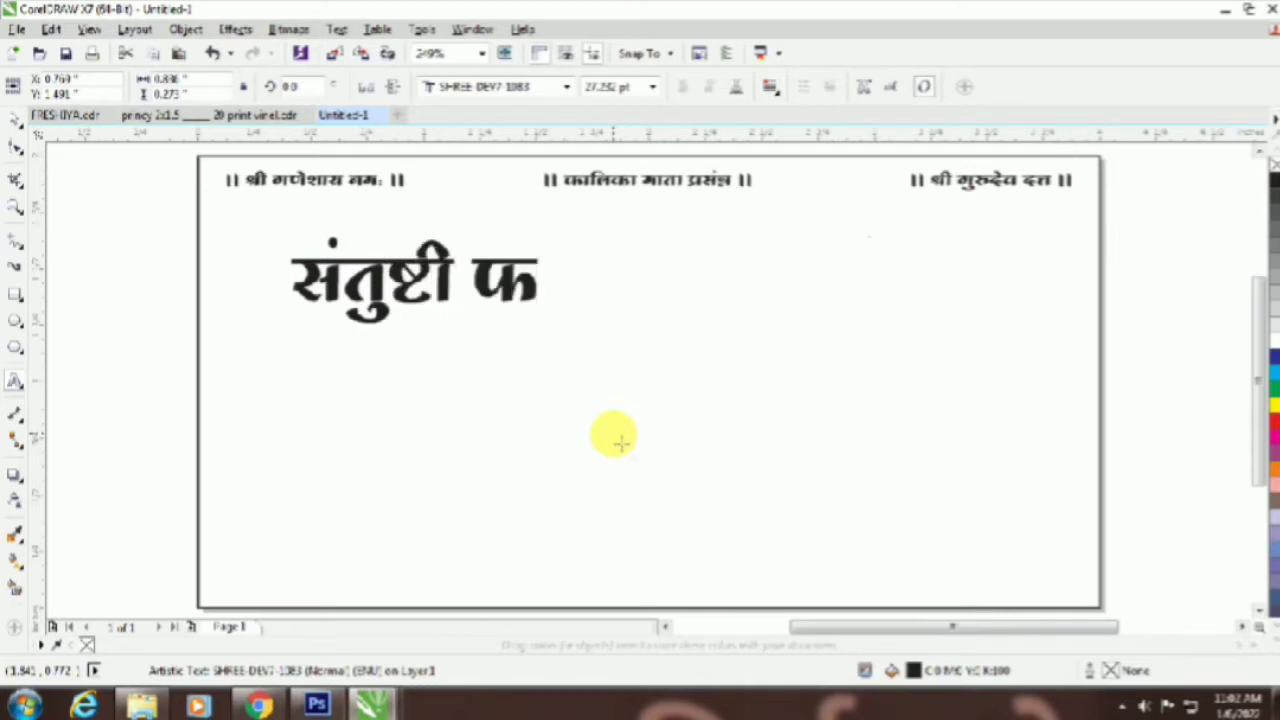
{"action": "type", "text": "ुडस् "}
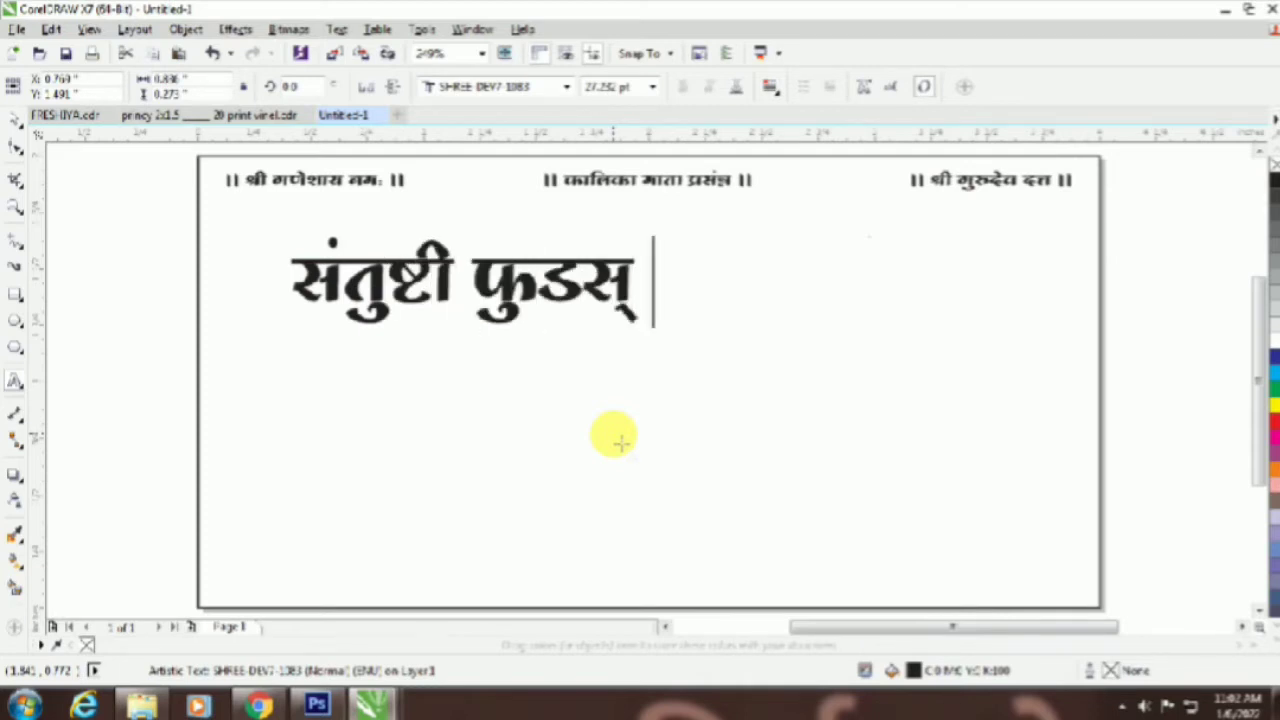
{"action": "type", "text": "कॉन"}
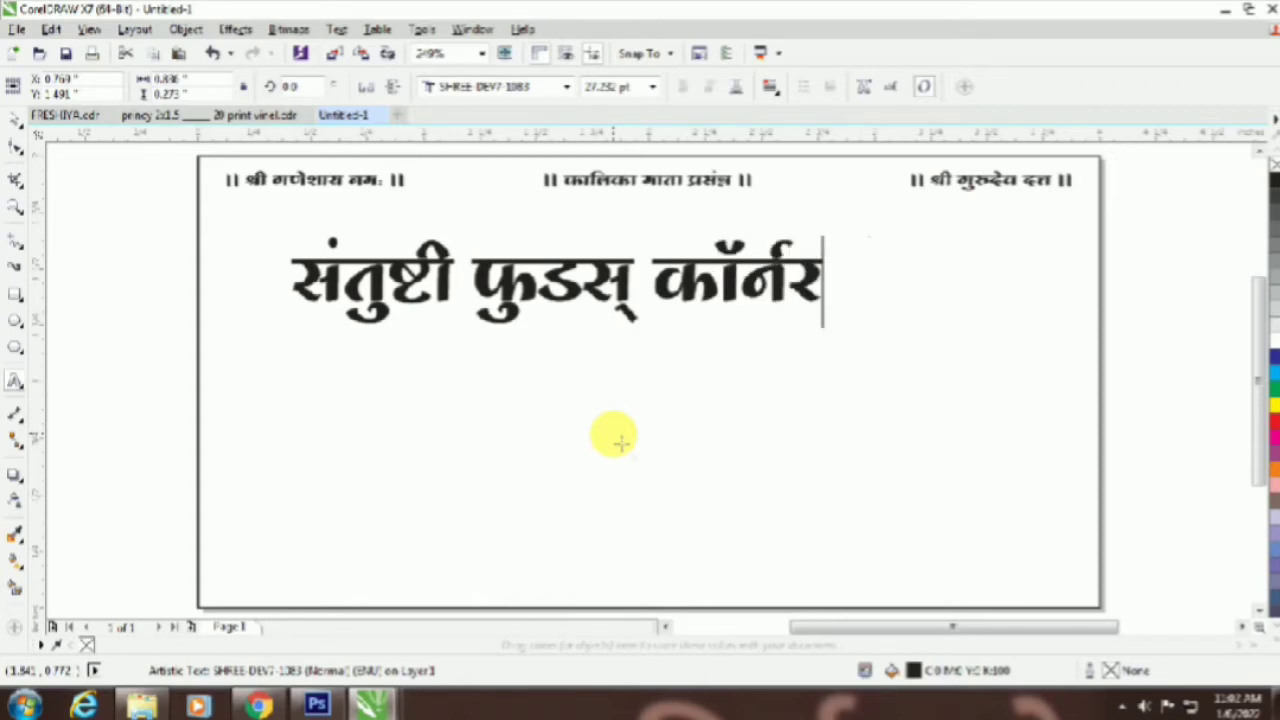
{"action": "left_click", "coordinate": [15, 120]}
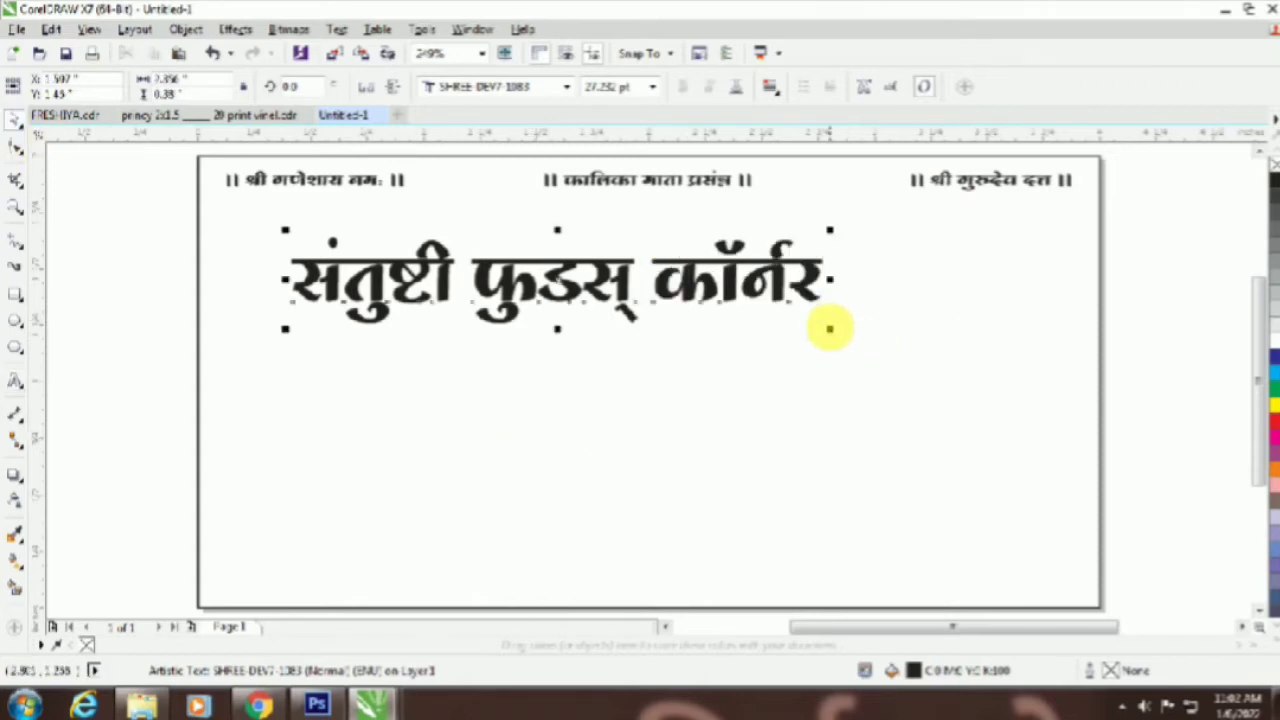
Step: Enlarge the title to about 3.58 in wide and stretch its height to about 0.62 in
{"action": "left_click_drag", "start_coordinate": [830, 328], "coordinate": [1057, 457]}
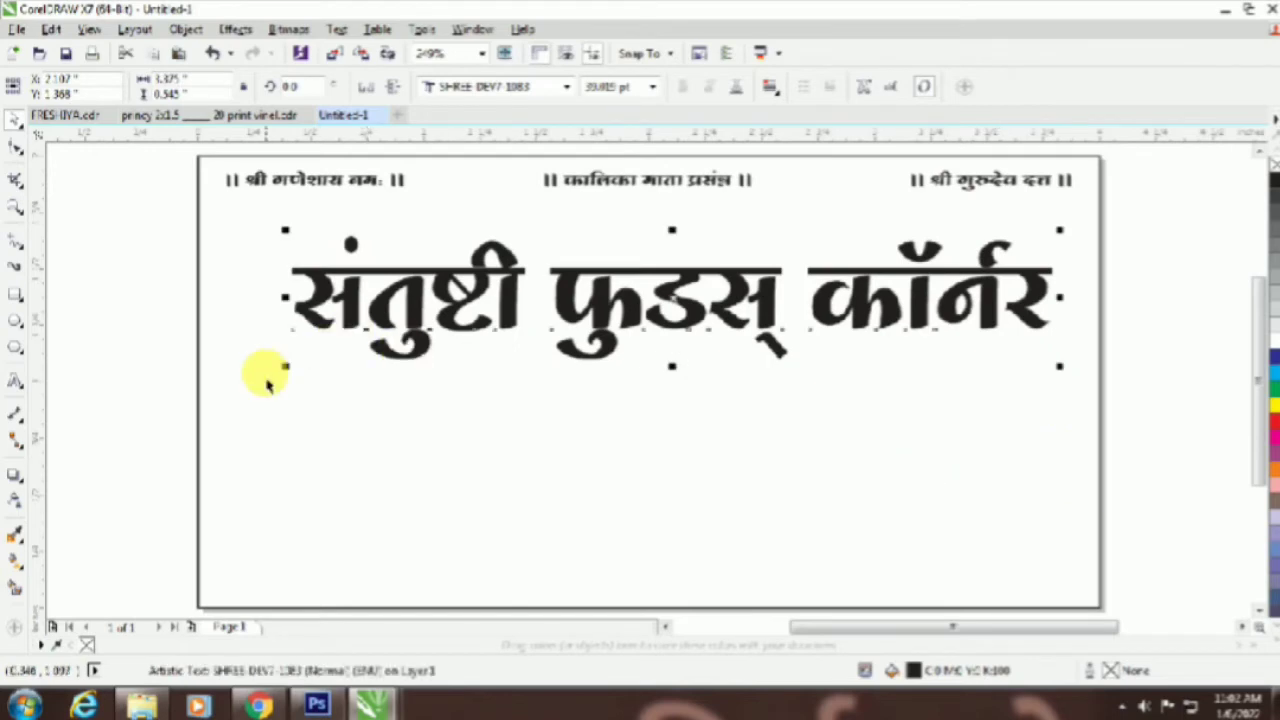
{"action": "left_click_drag", "start_coordinate": [286, 366], "coordinate": [243, 429]}
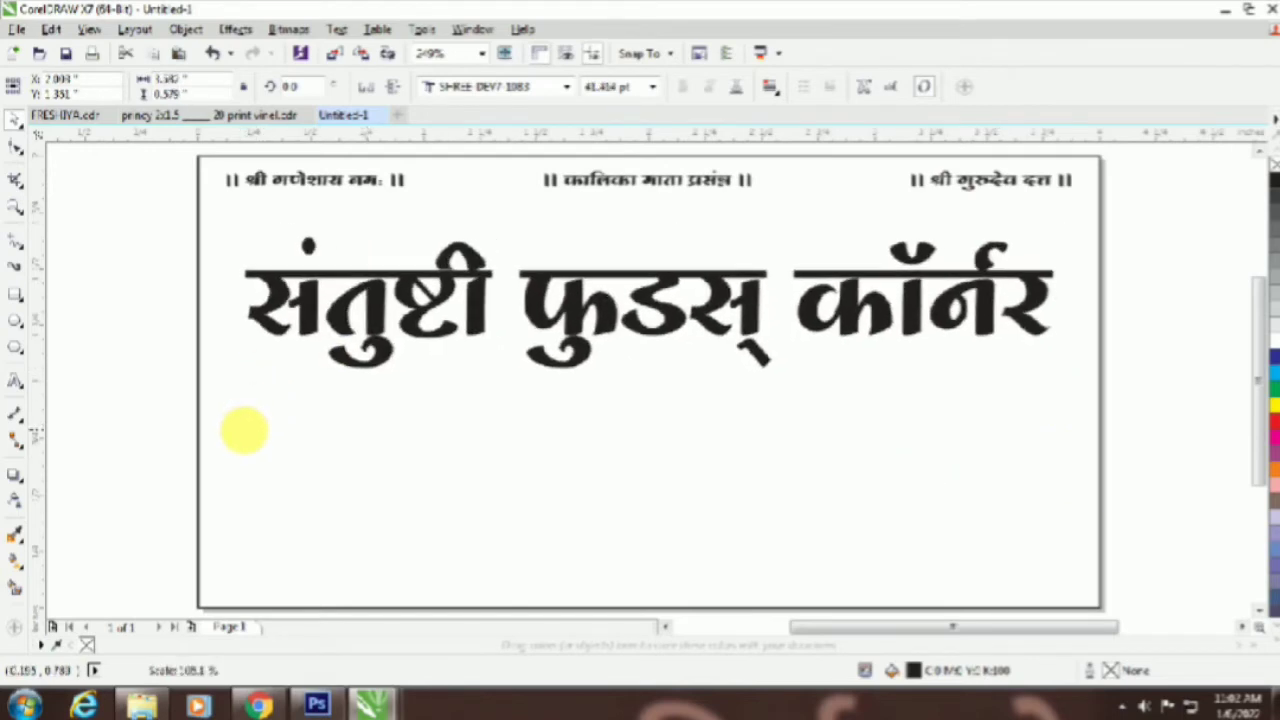
{"action": "mouse_move", "coordinate": [663, 240]}
{"action": "left_mouse_down"}
{"action": "mouse_move", "coordinate": [657, 229]}
{"action": "mouse_move", "coordinate": [677, 232]}
{"action": "left_mouse_up"}
Step: Set the title's font to SHREE-DEV7-1061 and enlarge it slightly to about 3.61 in wide
{"action": "left_click", "coordinate": [566, 87]}
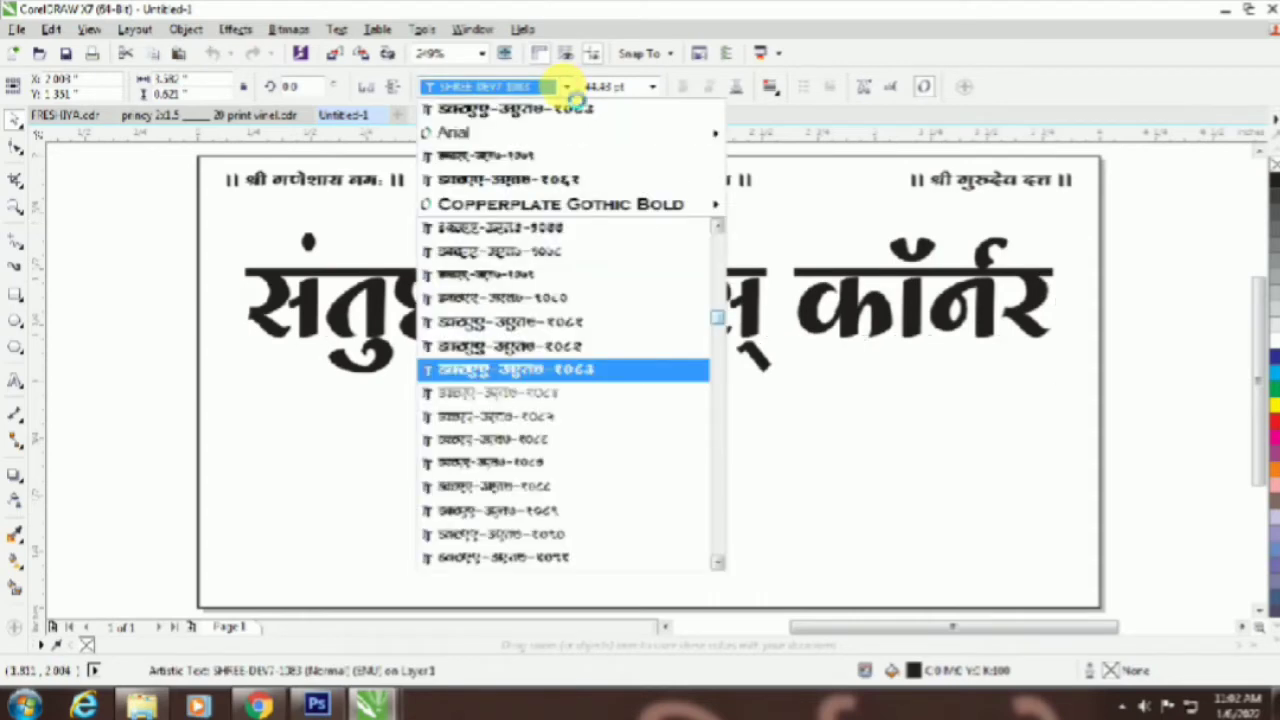
{"action": "left_click", "coordinate": [575, 180]}
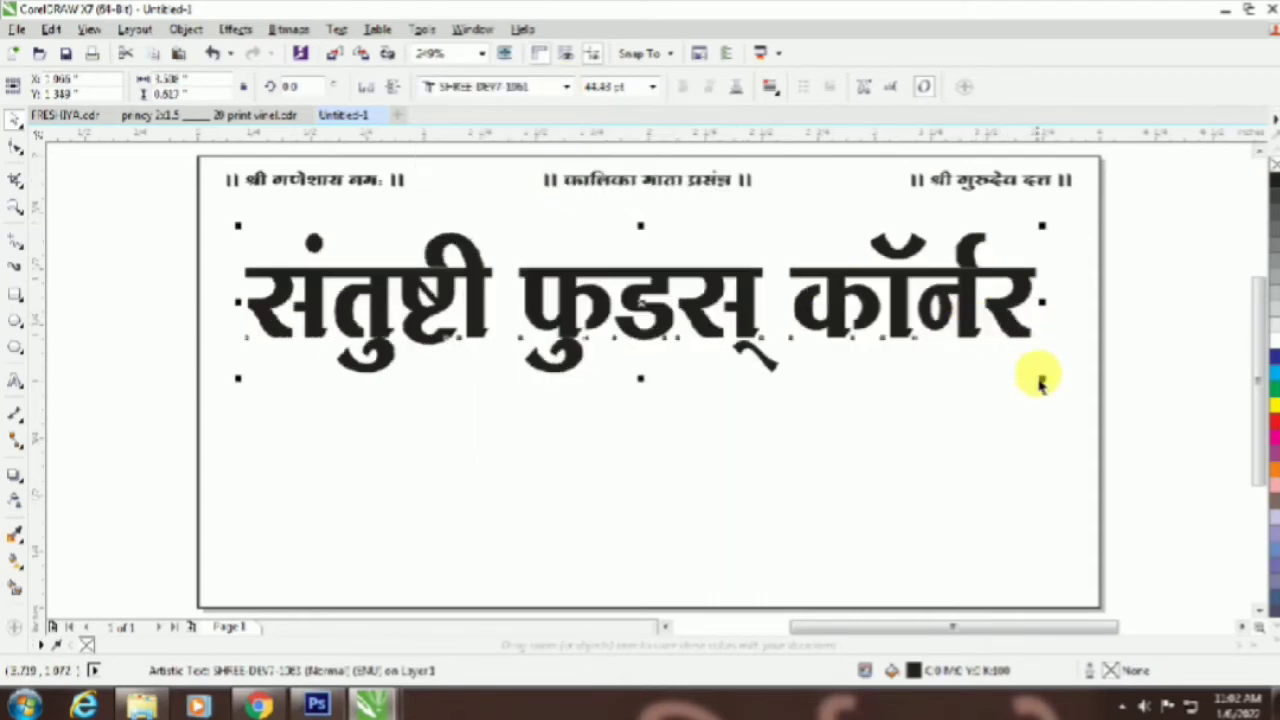
{"action": "left_click", "coordinate": [1044, 393]}
{"action": "left_click", "coordinate": [1013, 333]}
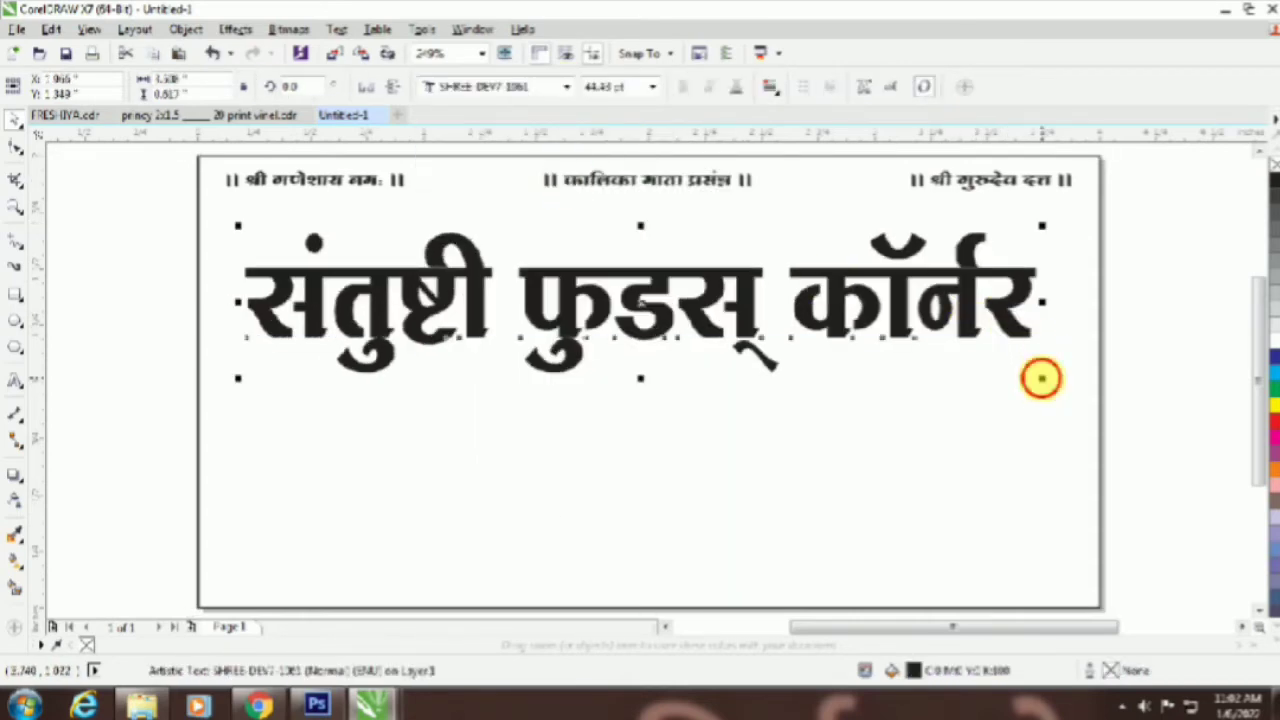
{"action": "left_click_drag", "start_coordinate": [1041, 378], "coordinate": [1063, 400]}
{"action": "left_click", "coordinate": [1157, 363]}
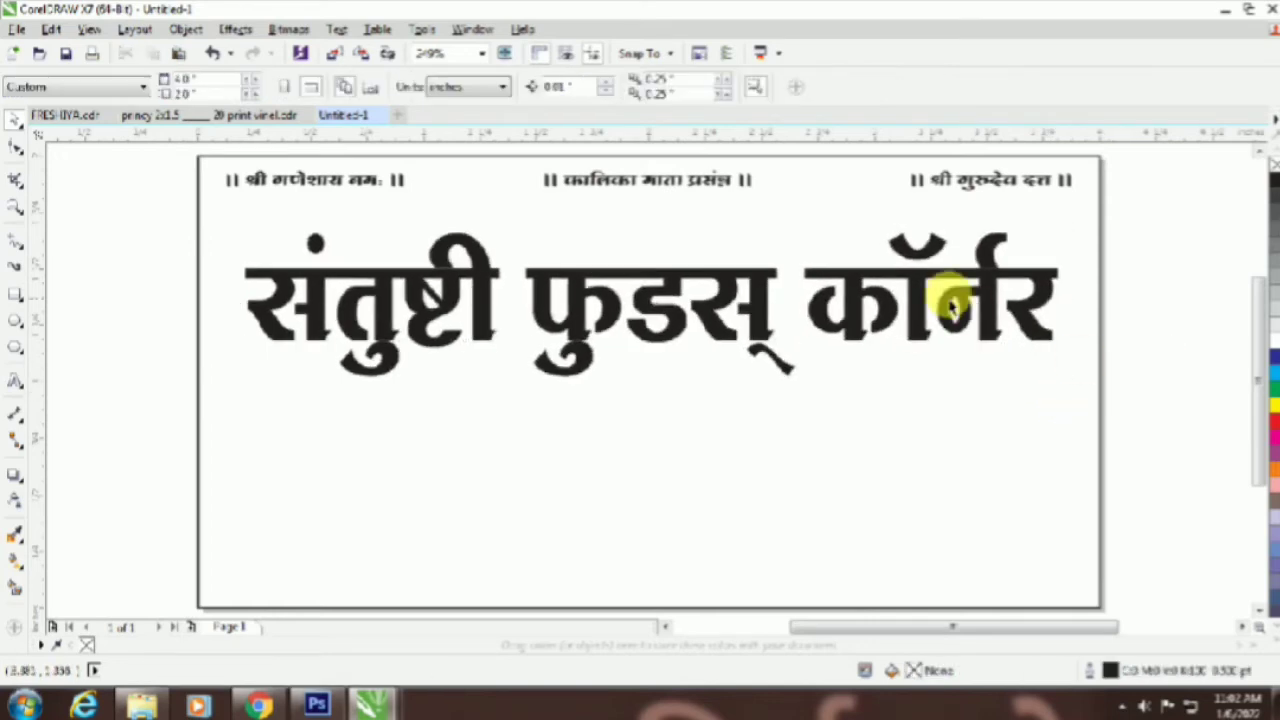
Step: Centre the title horizontally on the page frame and stretch its height downward to about 0.76 in
{"action": "left_click", "coordinate": [948, 306]}
{"action": "left_click", "coordinate": [920, 437], "text": "shift"}
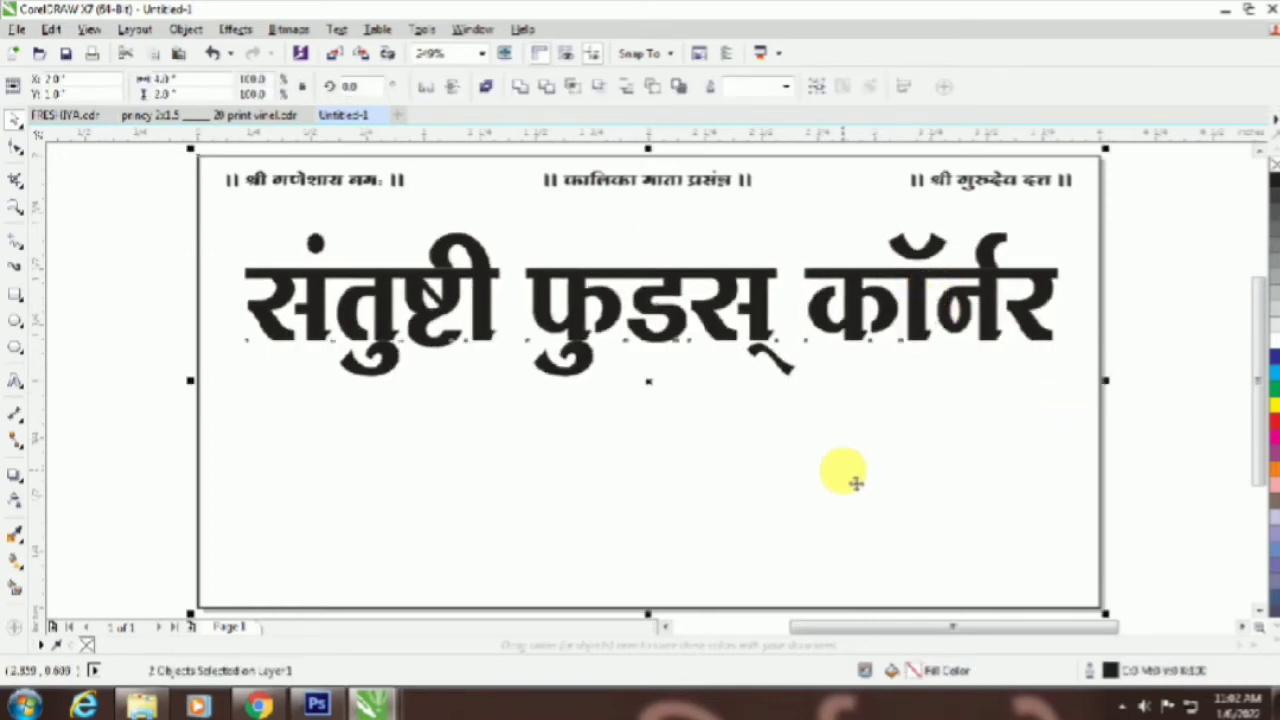
{"action": "key", "text": "e"}
{"action": "left_click", "coordinate": [1228, 309]}
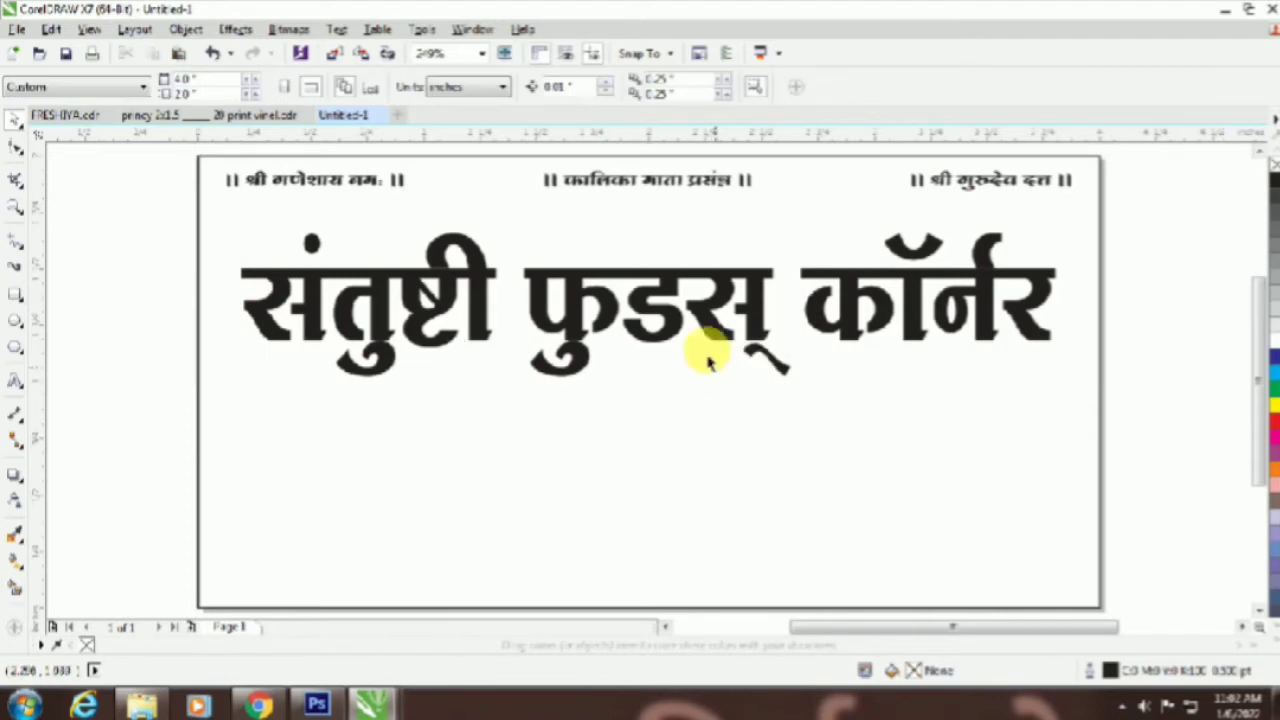
{"action": "left_click", "coordinate": [662, 322]}
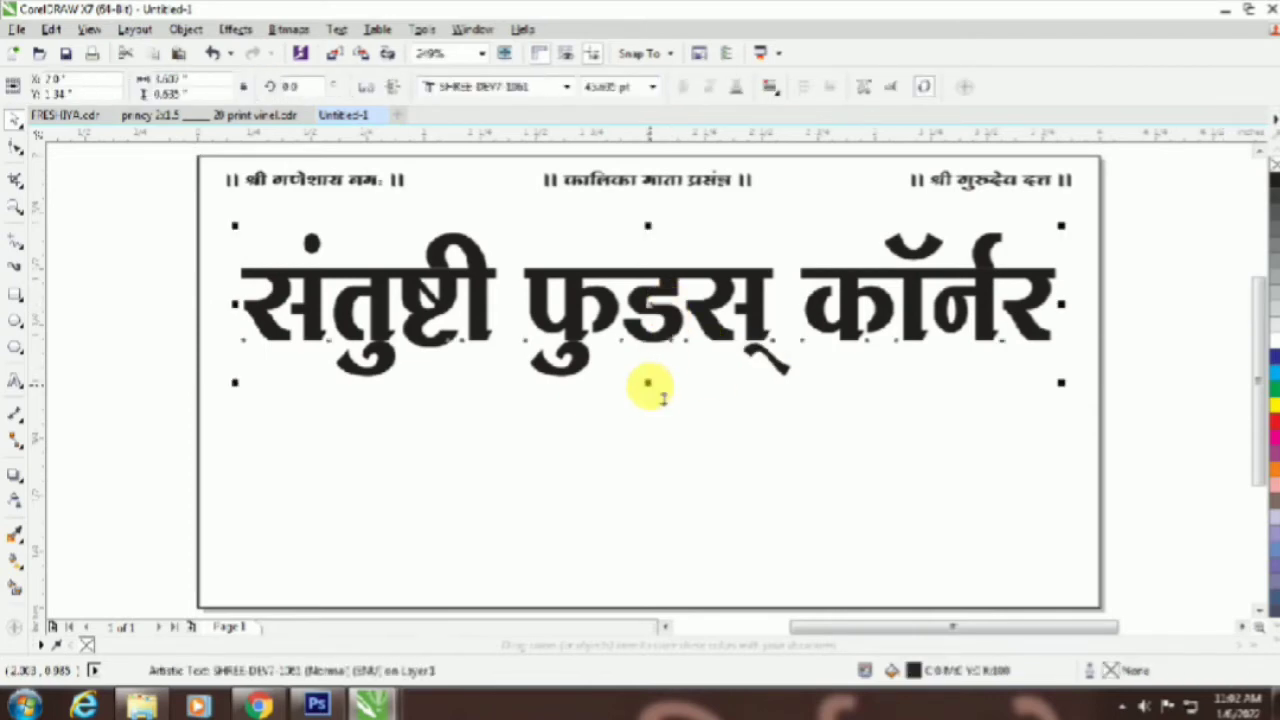
{"action": "left_click_drag", "start_coordinate": [648, 383], "coordinate": [648, 411]}
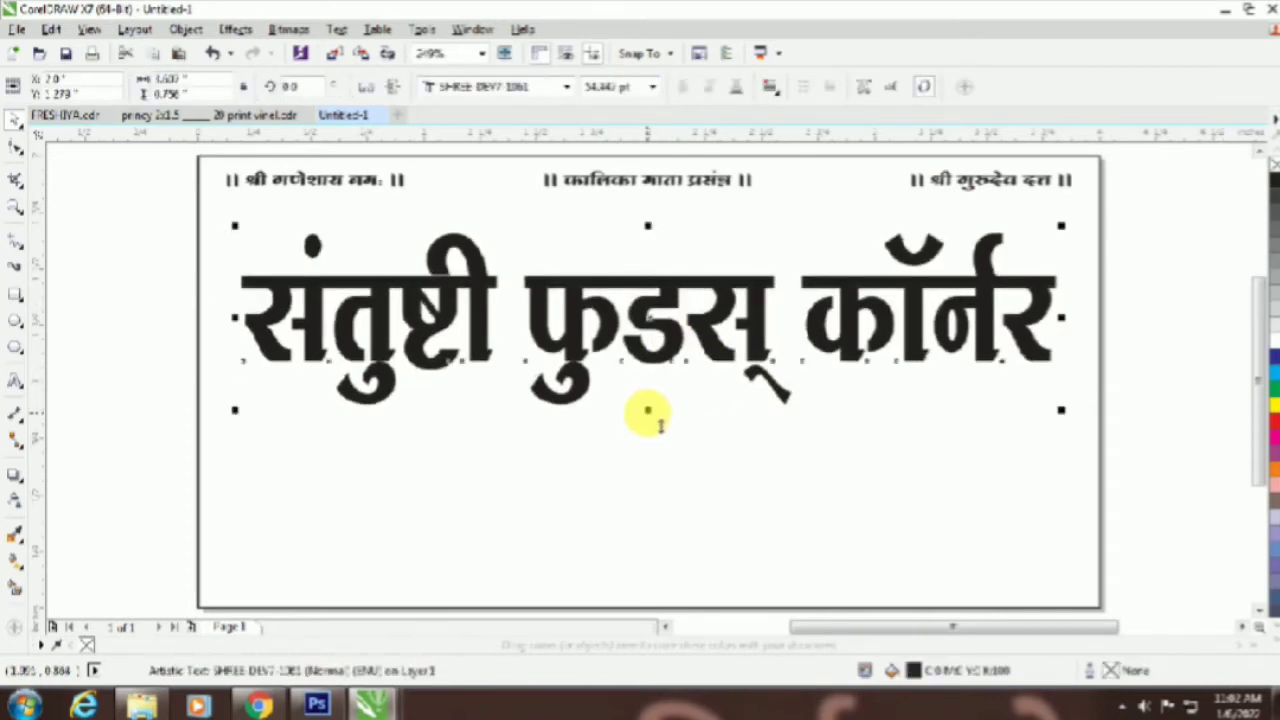
Step: Add a vertical guideline through the title's centre and arch the title's top edge upward with an envelope, to about 0.89 in overall height
{"action": "left_click", "coordinate": [16, 506]}
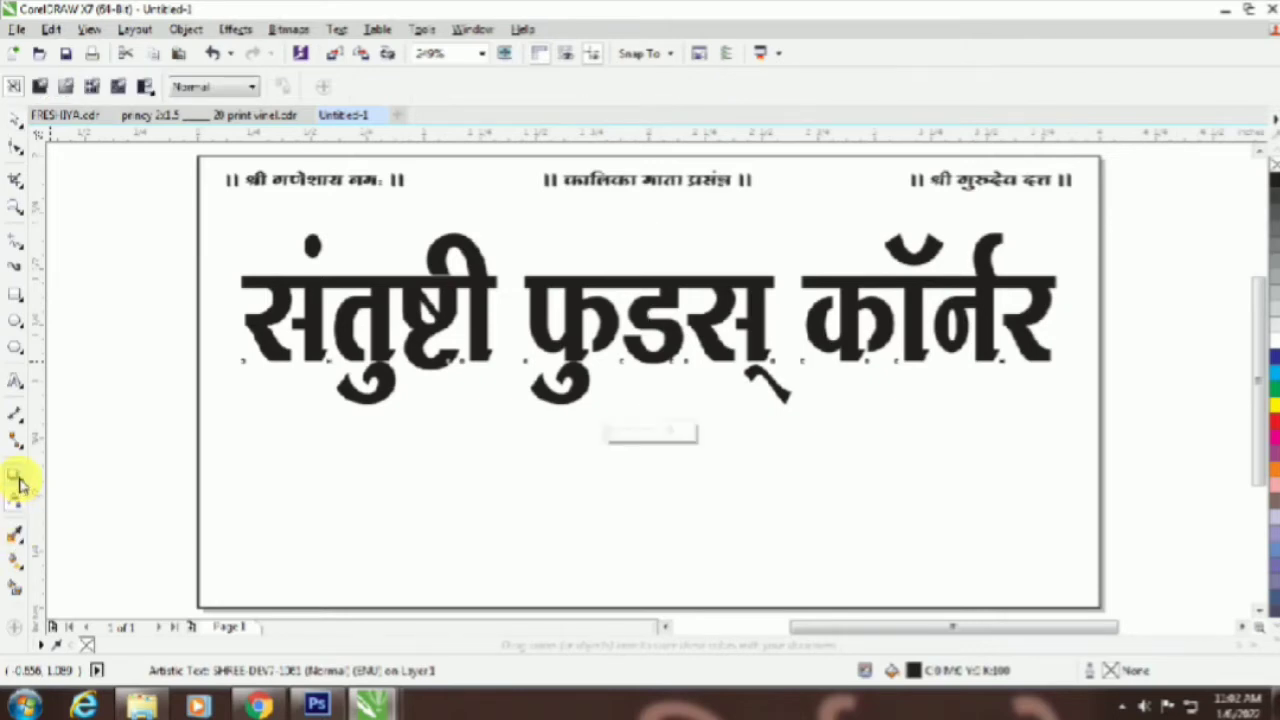
{"action": "left_click", "coordinate": [20, 484]}
{"action": "left_click", "coordinate": [60, 558]}
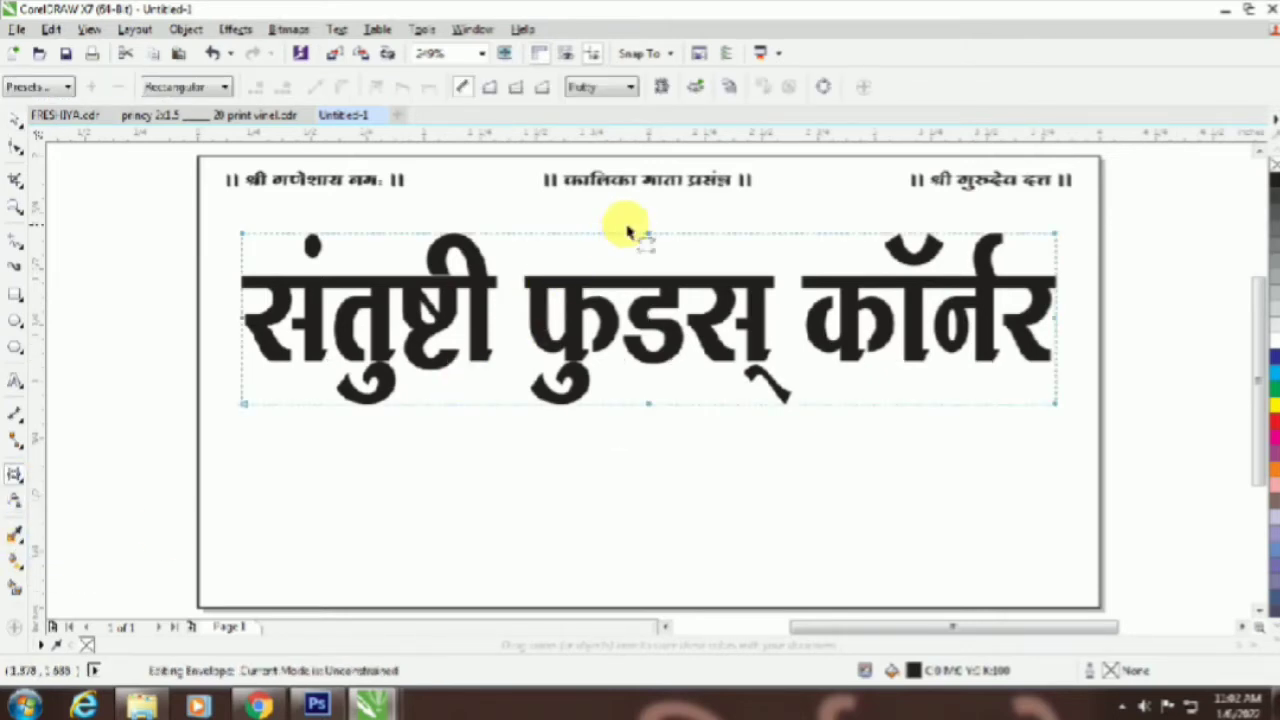
{"action": "left_click_drag", "start_coordinate": [648, 404], "coordinate": [652, 364]}
{"action": "left_click", "coordinate": [649, 298]}
{"action": "left_click", "coordinate": [641, 315]}
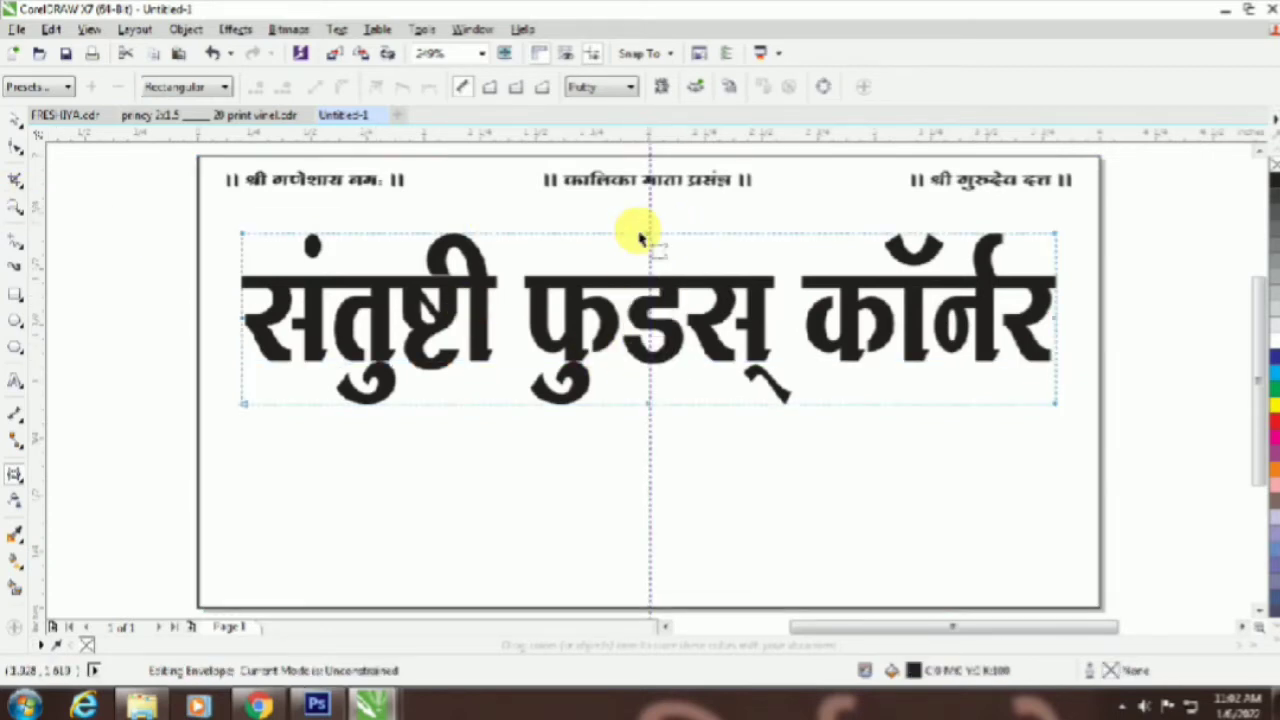
{"action": "mouse_move", "coordinate": [666, 211]}
{"action": "left_mouse_down"}
{"action": "mouse_move", "coordinate": [600, 260]}
{"action": "mouse_move", "coordinate": [648, 218]}
{"action": "mouse_move", "coordinate": [648, 199]}
{"action": "left_mouse_up"}
{"action": "key", "text": "Delete"}
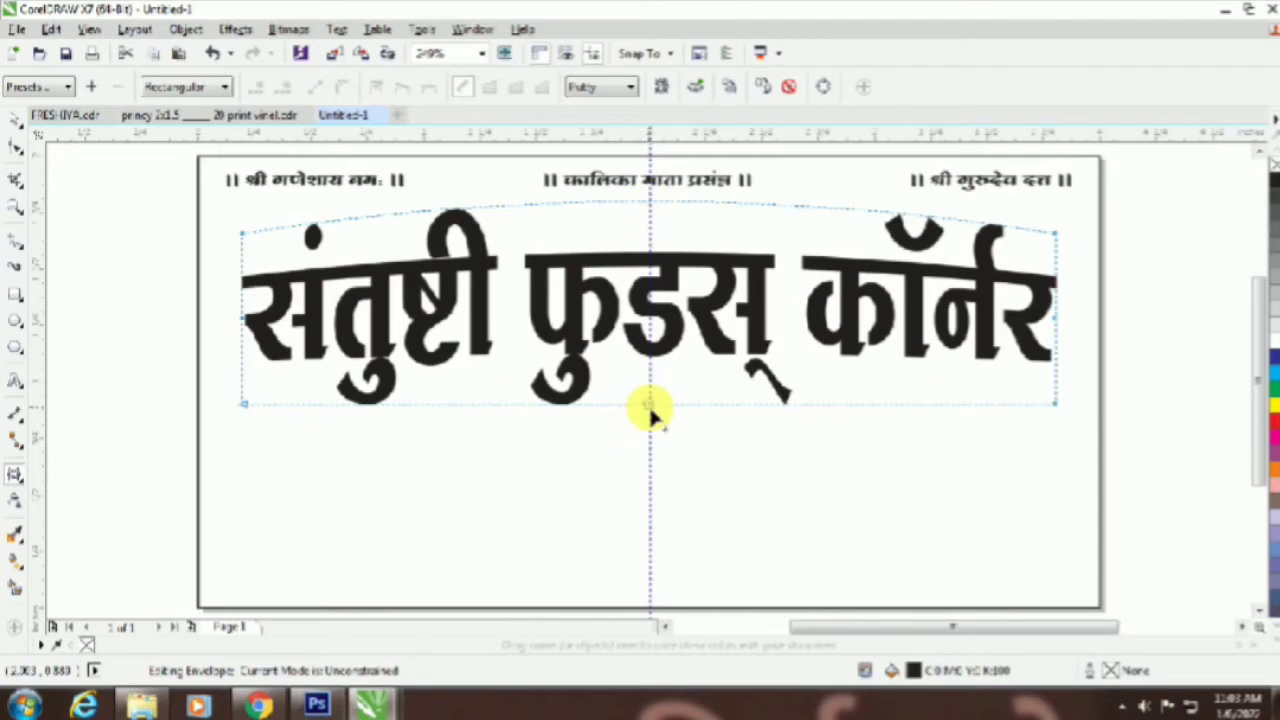
Step: Fill the title red and give it a 3 pt white outline placed behind the fill and scaled with the object
{"action": "left_click", "coordinate": [18, 120]}
{"action": "left_click", "coordinate": [586, 263]}
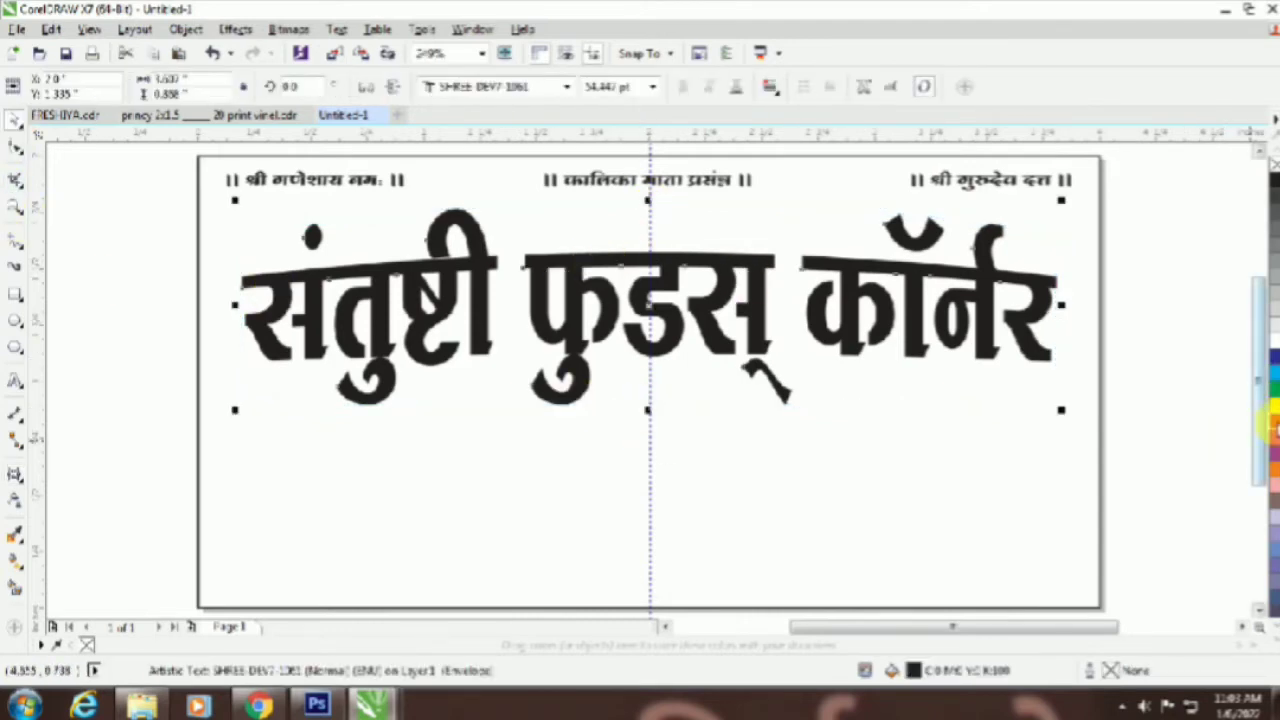
{"action": "left_click", "coordinate": [1274, 428]}
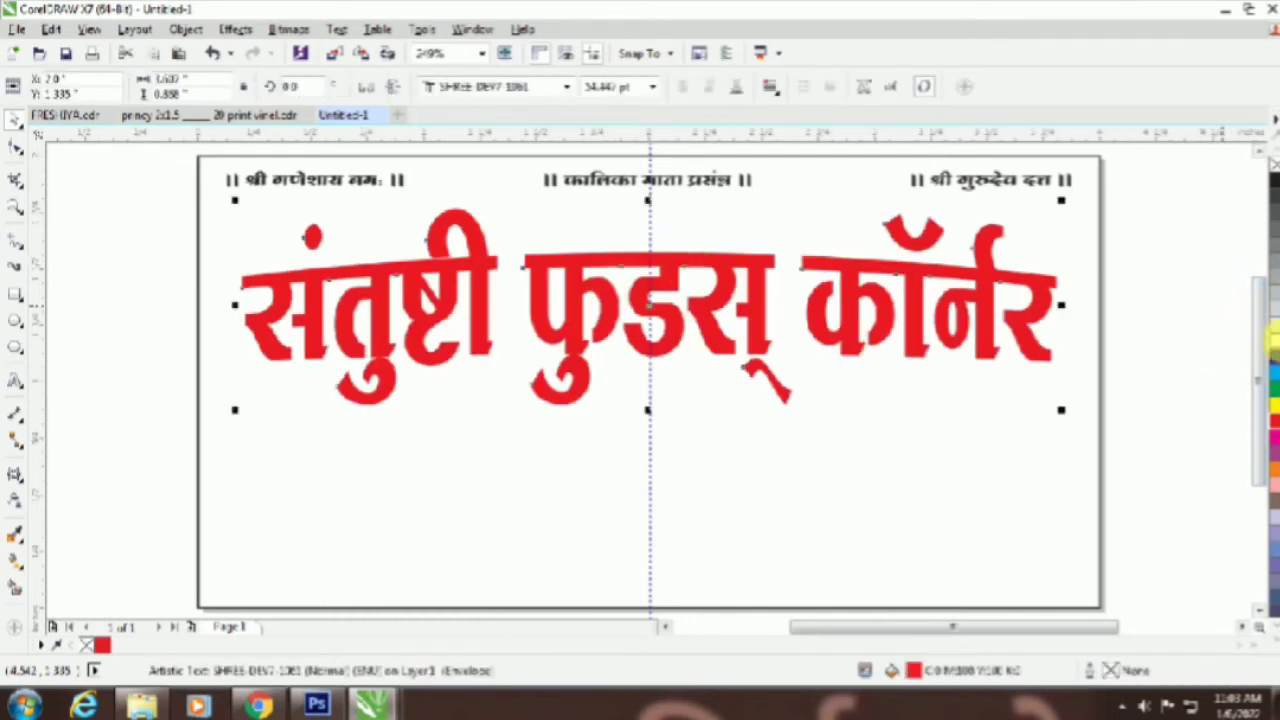
{"action": "right_click", "coordinate": [1272, 340]}
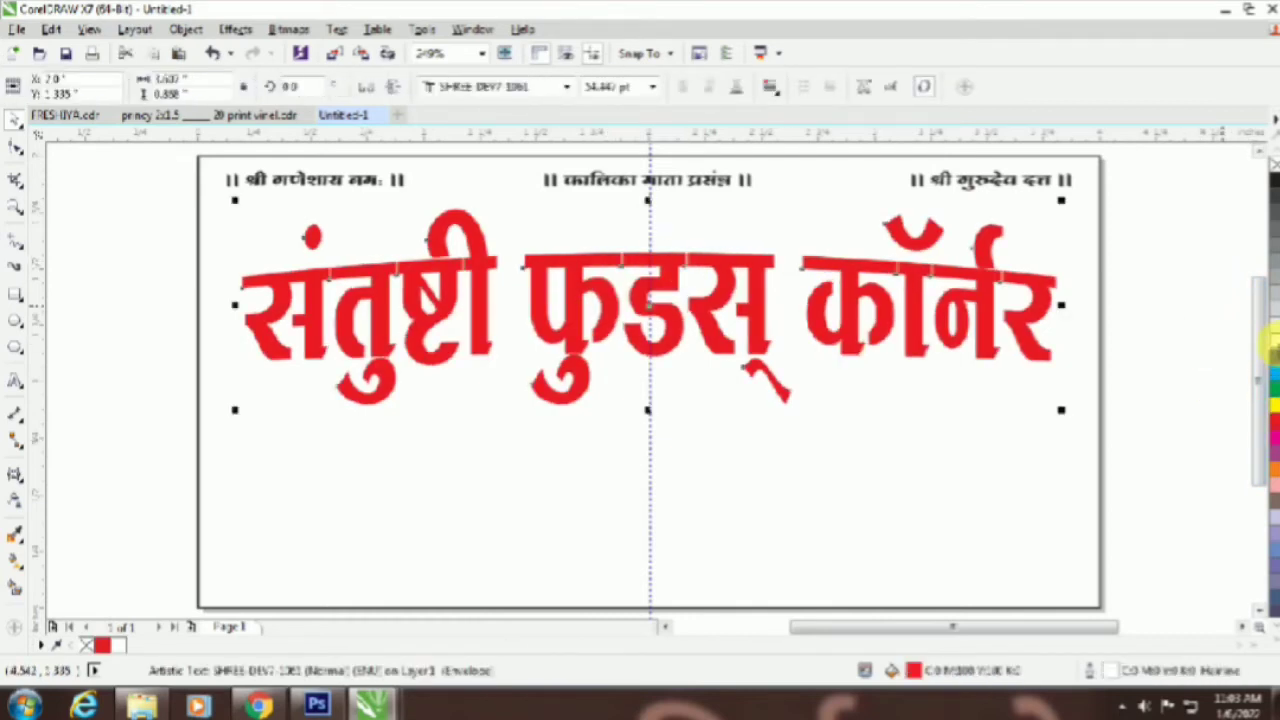
{"action": "double_click", "coordinate": [1113, 678]}
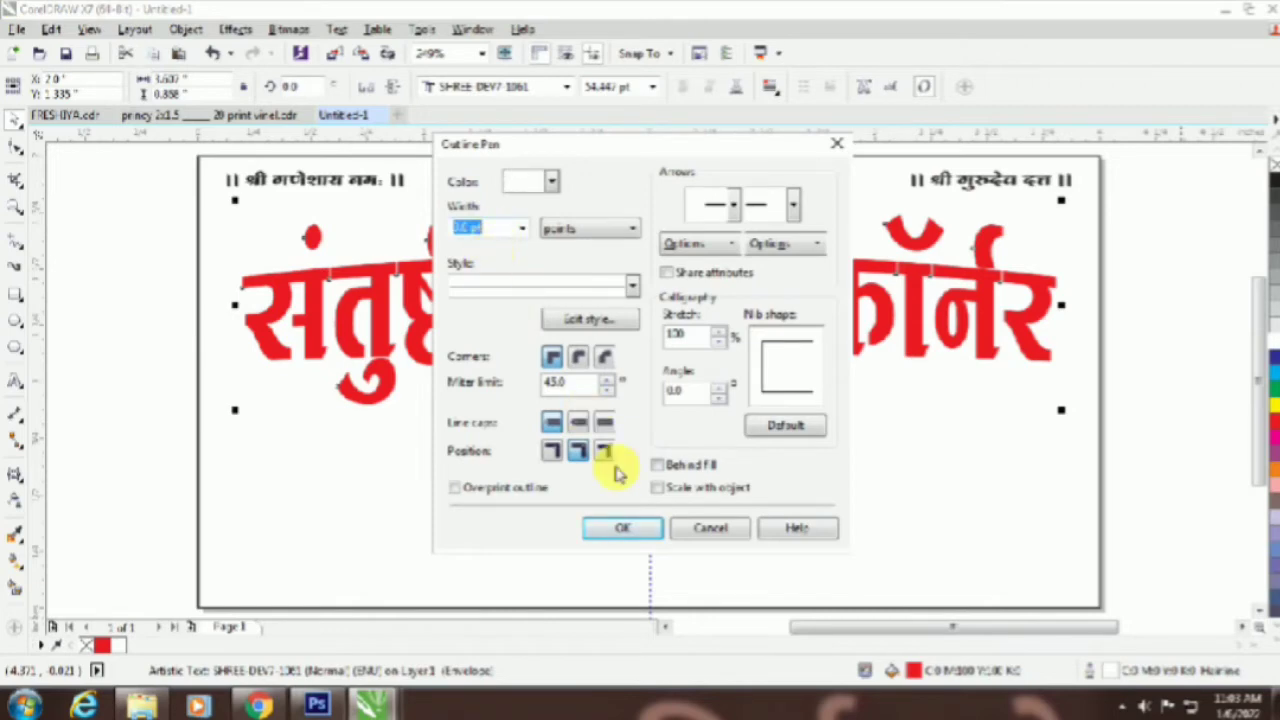
{"action": "left_click", "coordinate": [623, 527]}
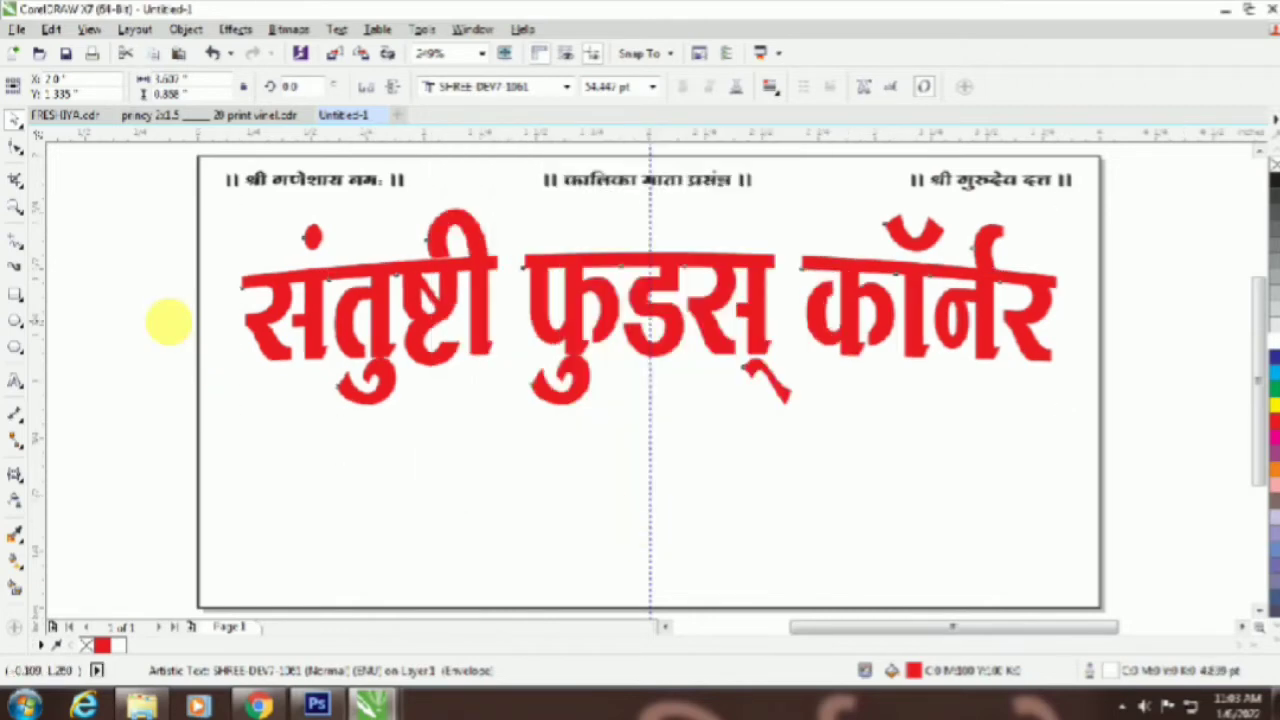
Step: Create a shadow copy of the title behind it, offset slightly down and left, with blue (C100 M100) fill and outline
{"action": "mouse_move", "coordinate": [298, 290]}
{"action": "left_mouse_down"}
{"action": "mouse_move", "coordinate": [277, 283]}
{"action": "mouse_move", "coordinate": [288, 308]}
{"action": "left_mouse_up"}
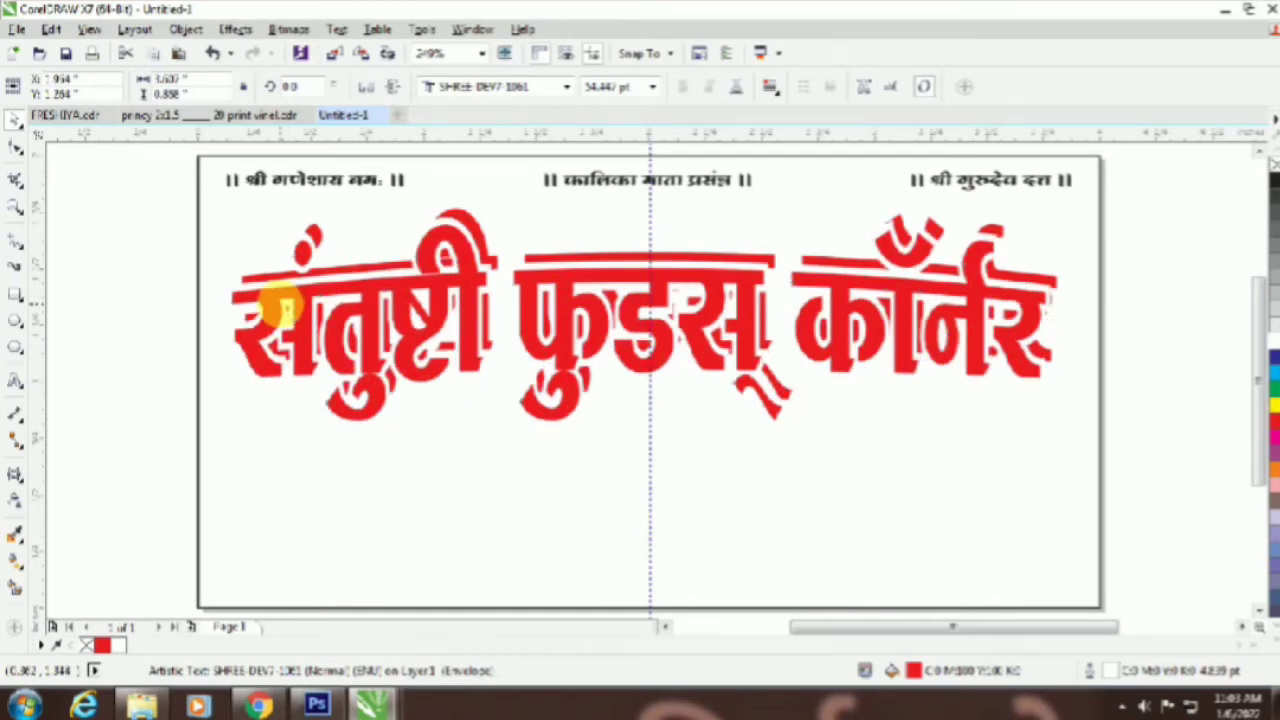
{"action": "key", "text": "shift+Page_Down"}
{"action": "left_click", "coordinate": [118, 300]}
{"action": "left_click", "coordinate": [249, 363]}
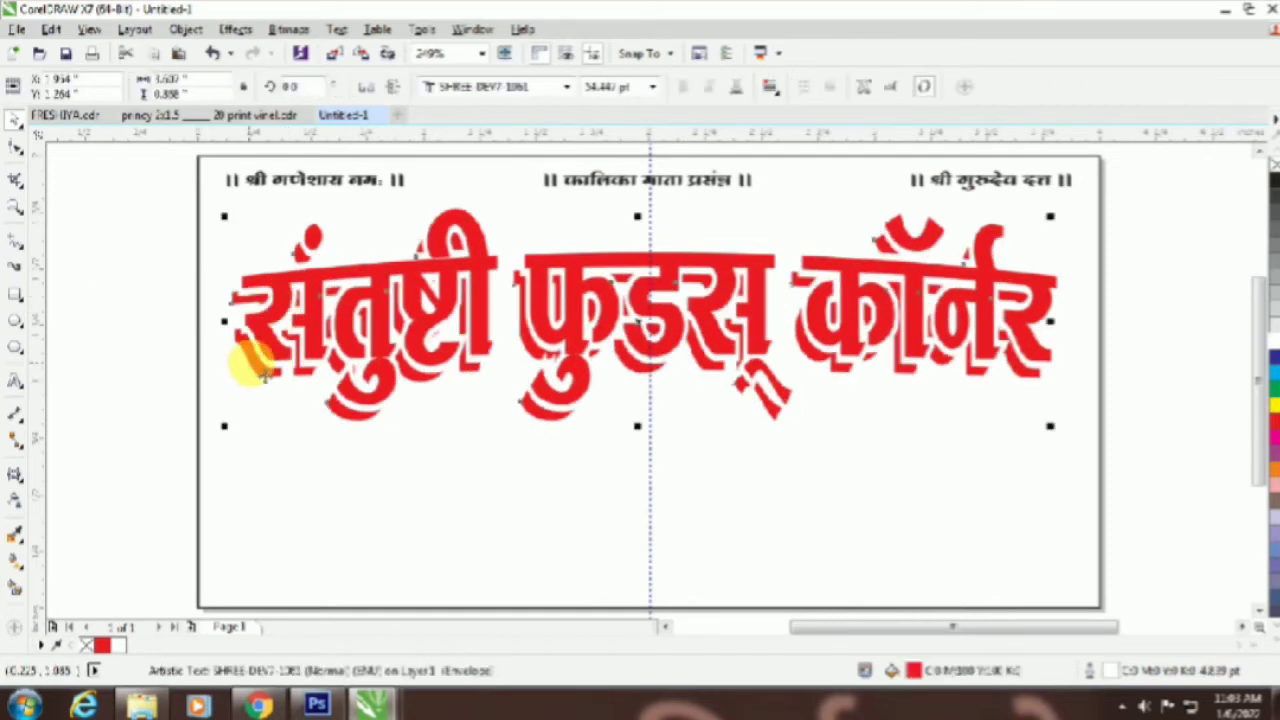
{"action": "left_click", "coordinate": [1272, 355]}
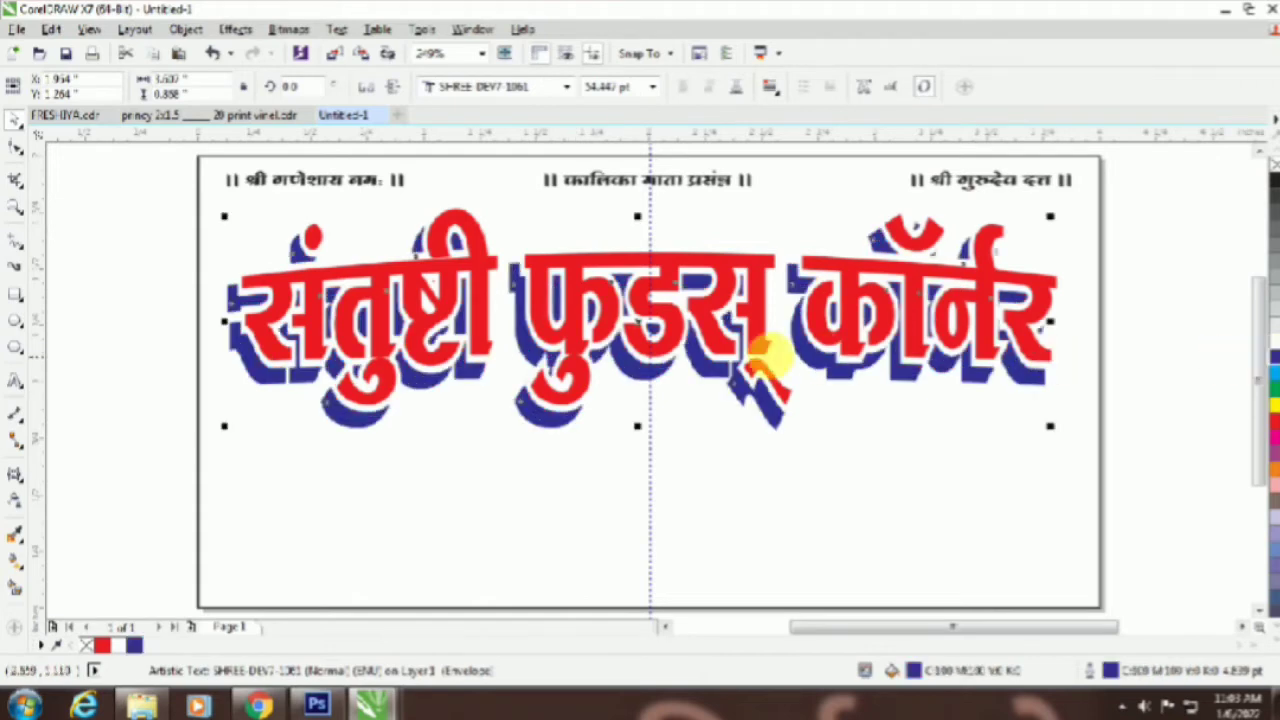
Step: Reset the outline nib shape to default on both the title and its shadow copy and set their outline width to 3 pt
{"action": "left_click", "coordinate": [686, 342], "text": "shift"}
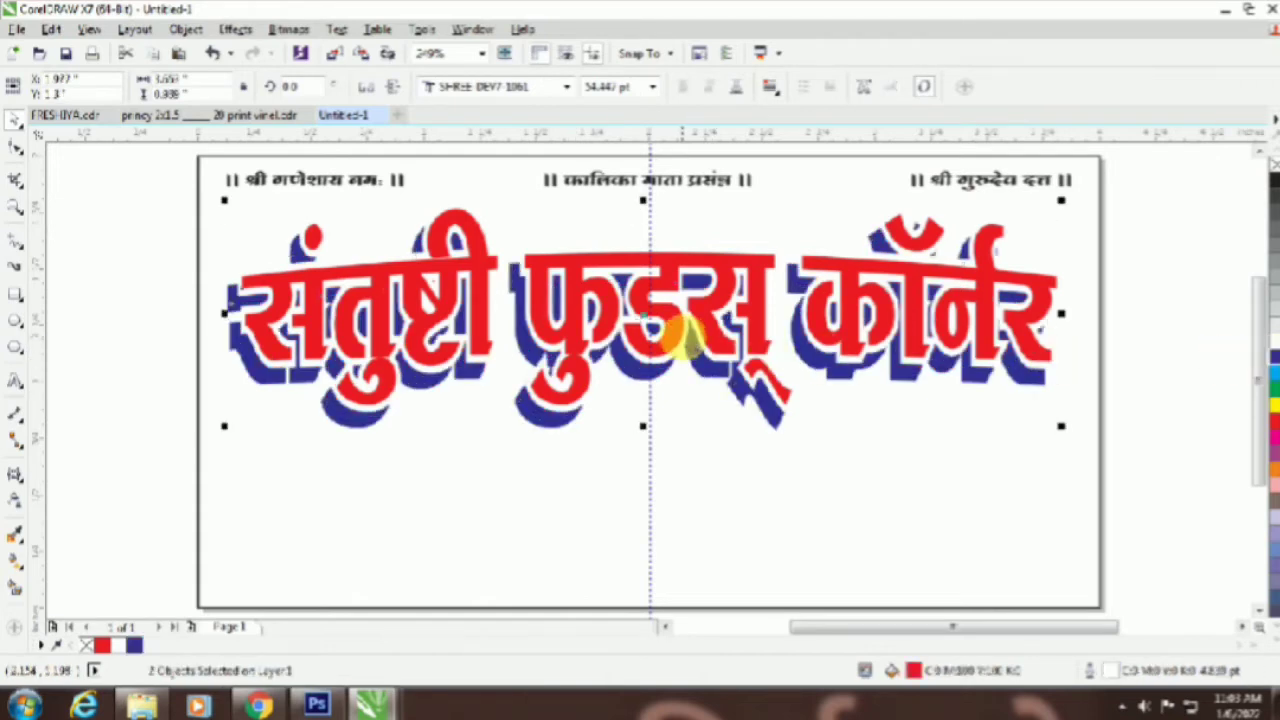
{"action": "key", "text": "F12"}
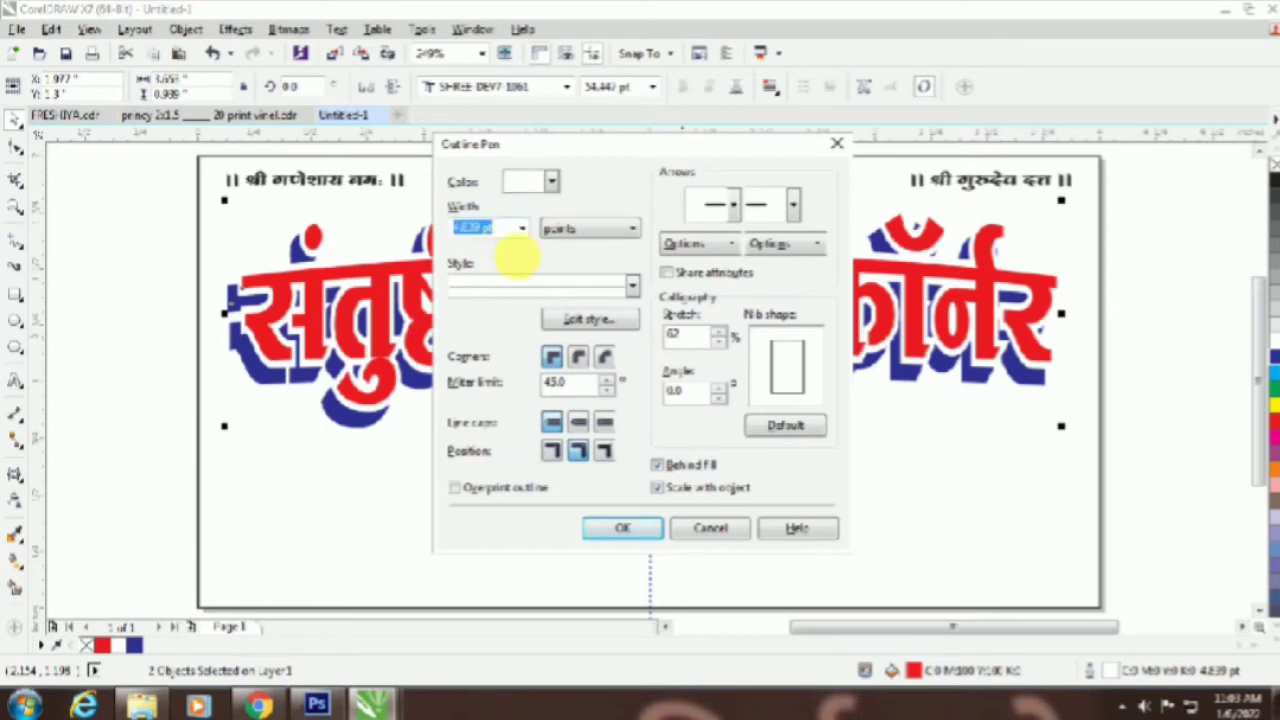
{"action": "left_click", "coordinate": [757, 428]}
{"action": "left_click", "coordinate": [505, 229]}
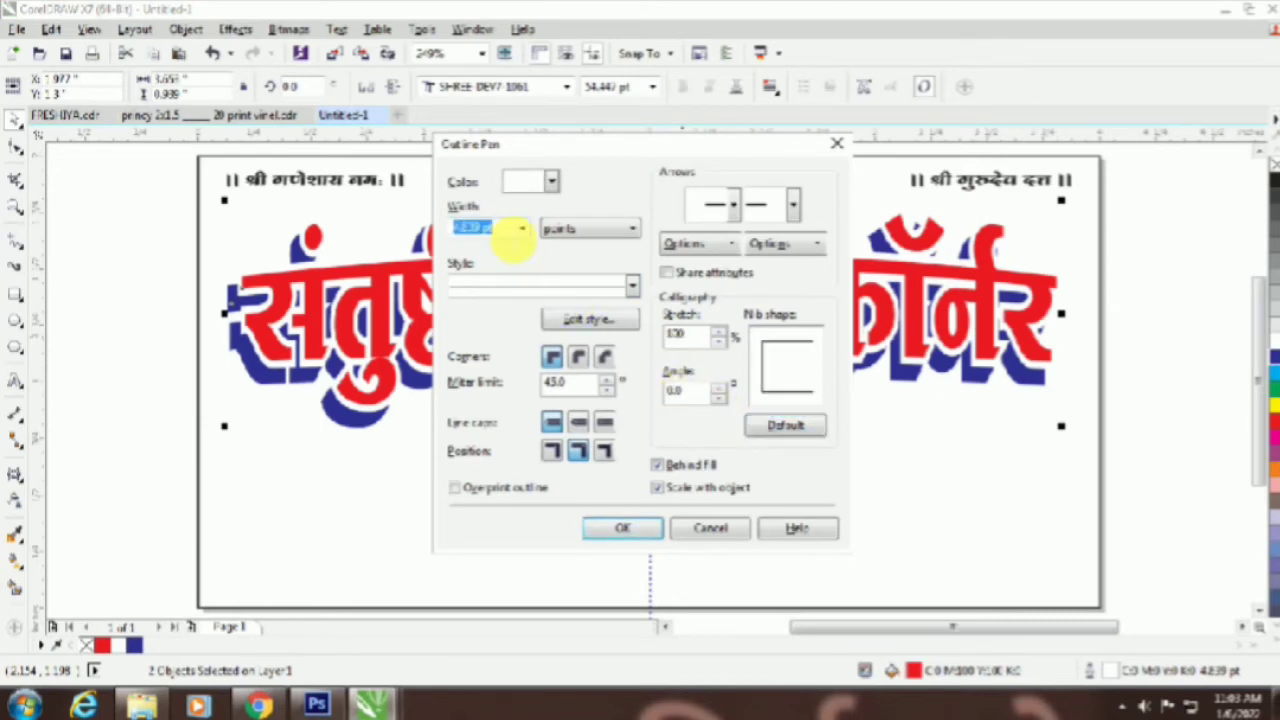
{"action": "type", "text": "3"}
{"action": "key", "text": "Return"}
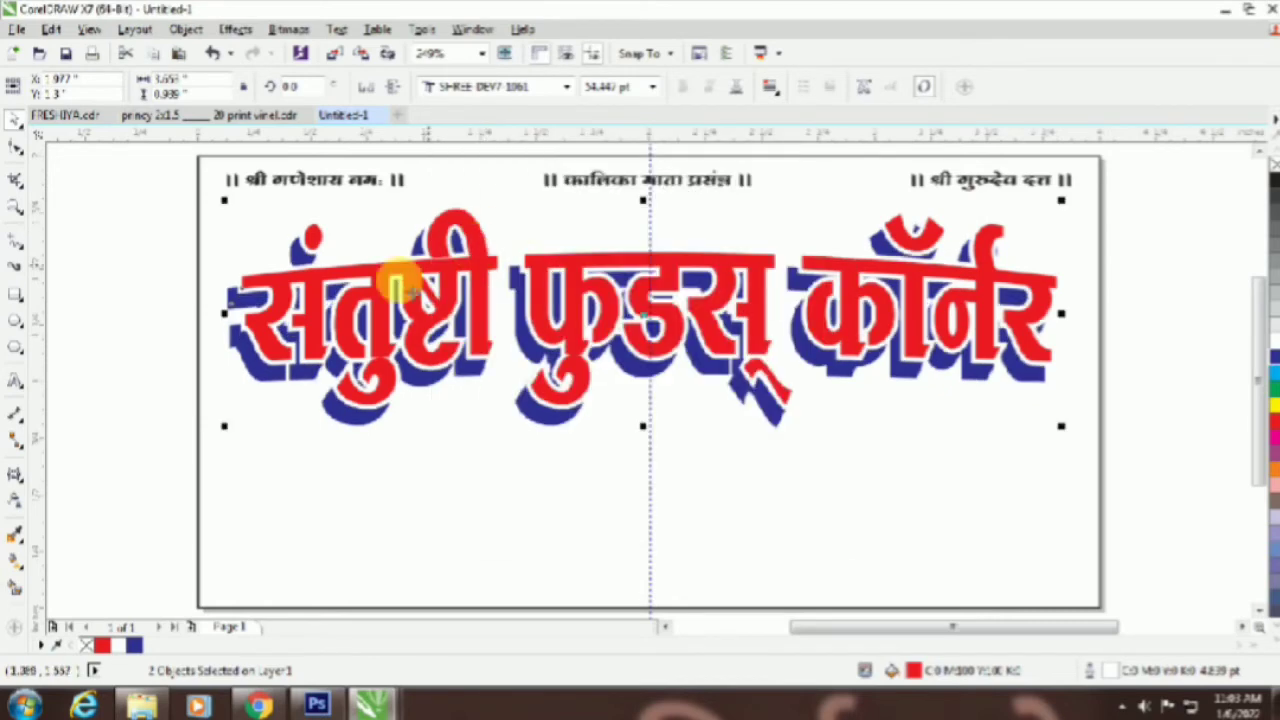
Step: Nudge the blue shadow copy about 0.02 in right and 0.02 in up, closer to the red title
{"action": "left_click", "coordinate": [161, 370]}
{"action": "left_click", "coordinate": [248, 376]}
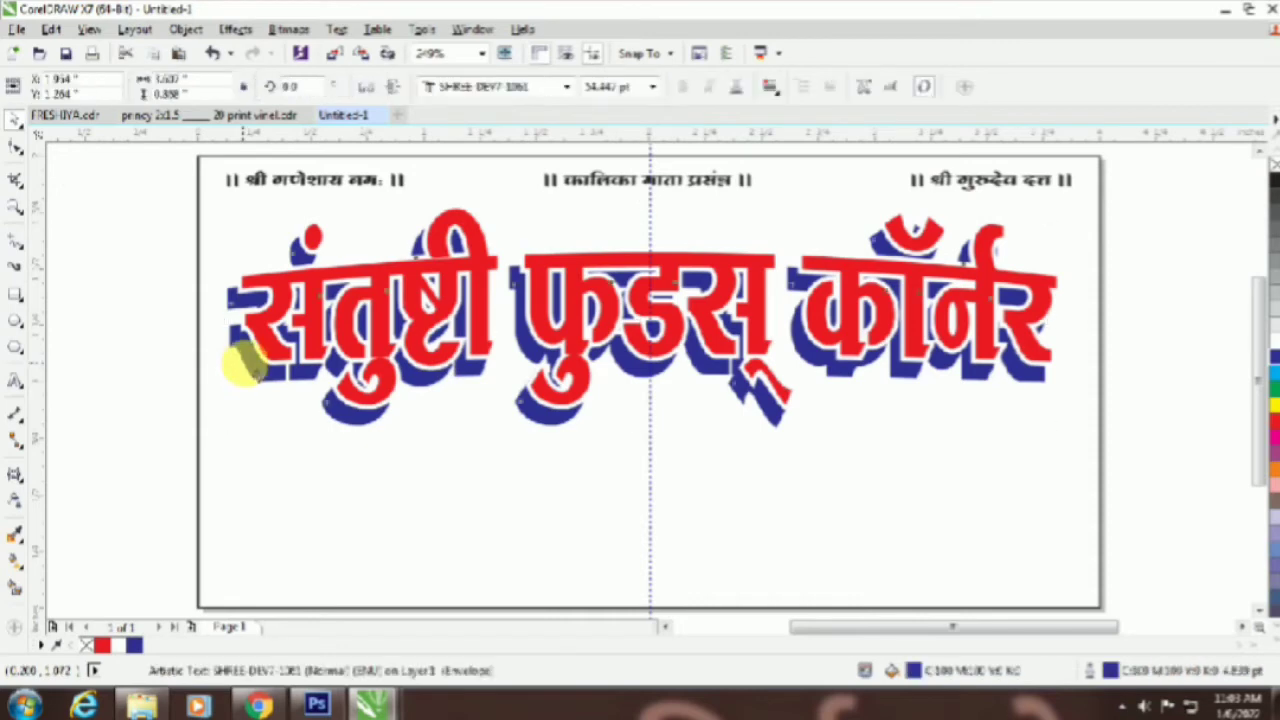
{"action": "key", "text": "Right"}
{"action": "key", "text": "Right"}
{"action": "key", "text": "Up"}
{"action": "key", "text": "Up"}
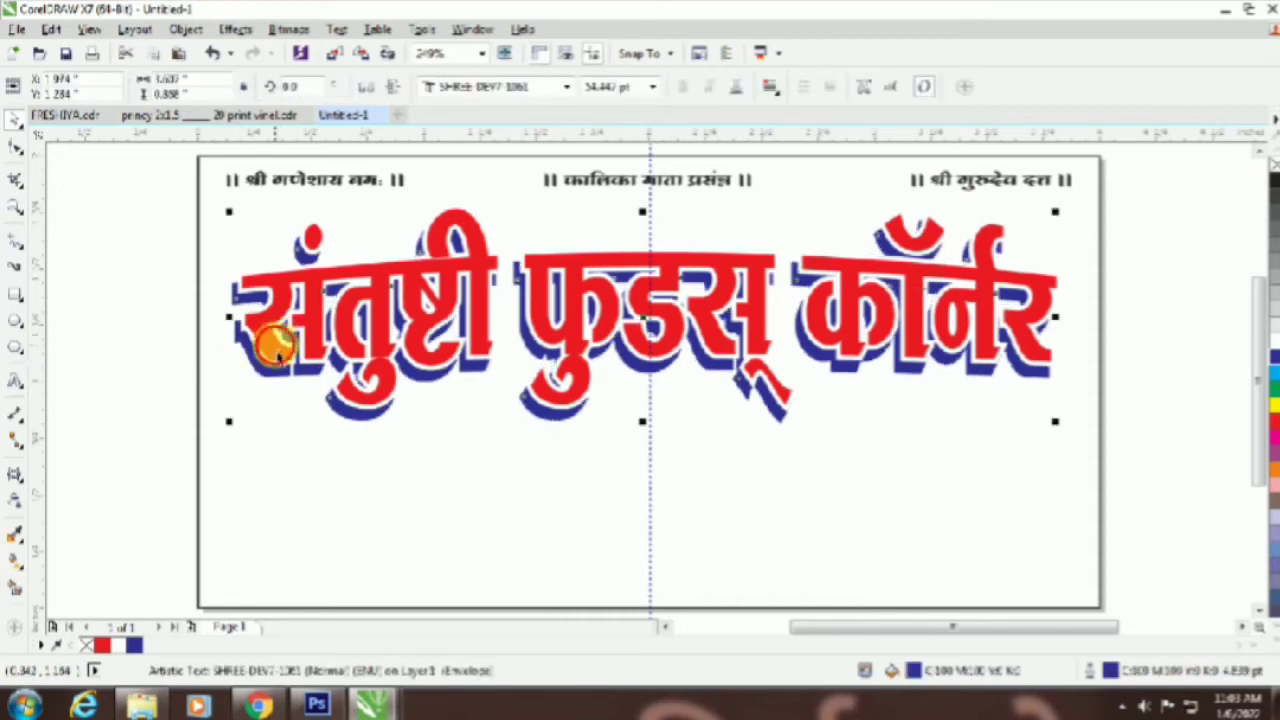
Step: Blend the red title with its blue shadow copy using 20 steps
{"action": "left_click", "coordinate": [277, 350], "text": "shift"}
{"action": "left_click", "coordinate": [232, 28]}
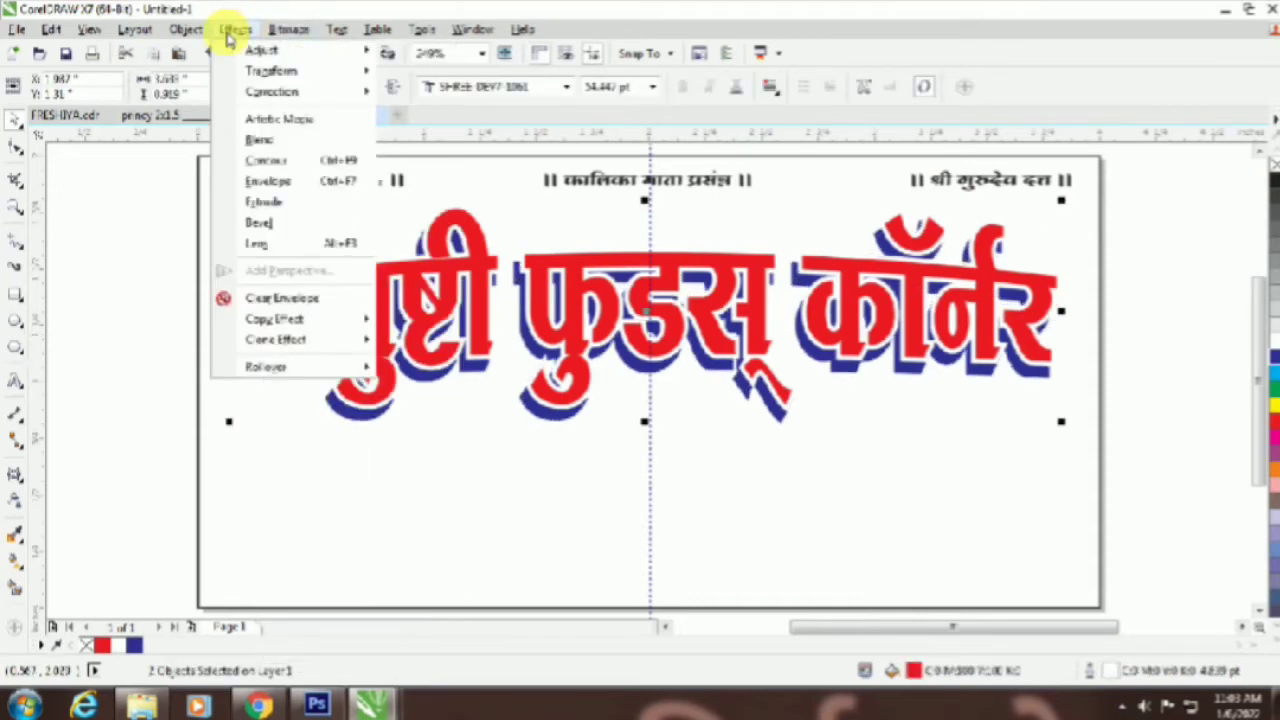
{"action": "left_click", "coordinate": [257, 138]}
{"action": "left_click", "coordinate": [1206, 496]}
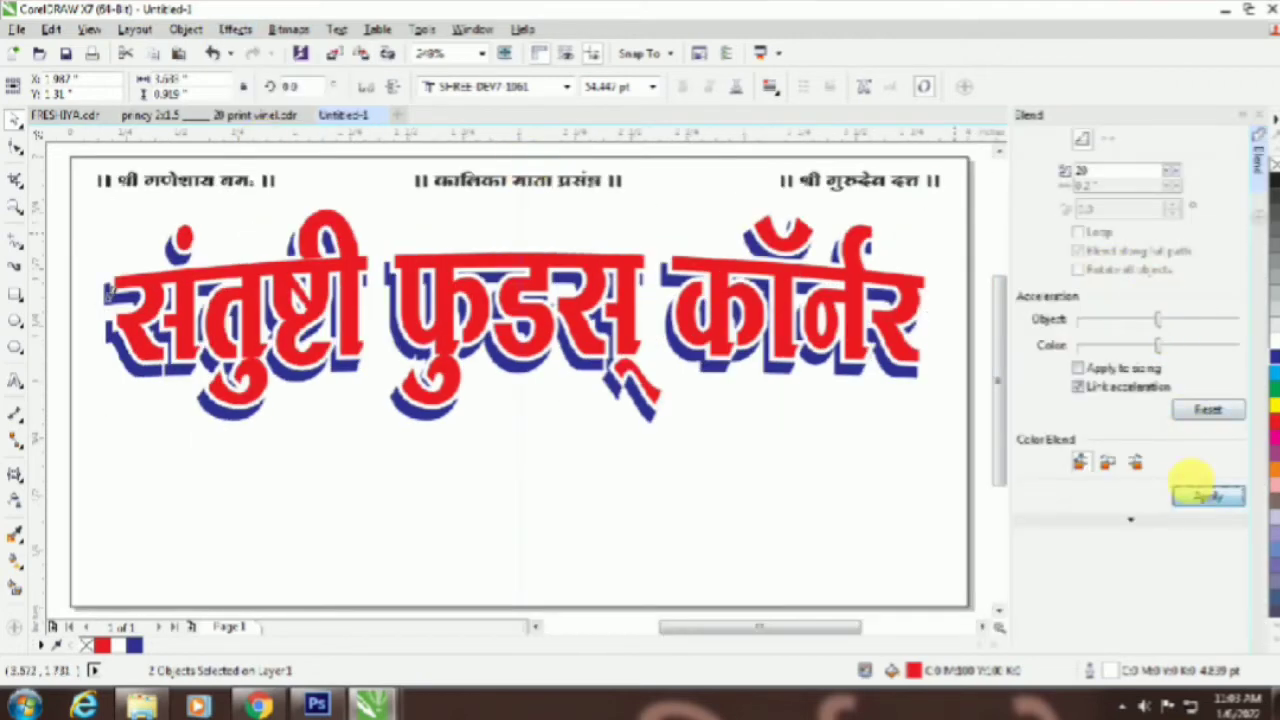
{"action": "left_click", "coordinate": [1258, 118]}
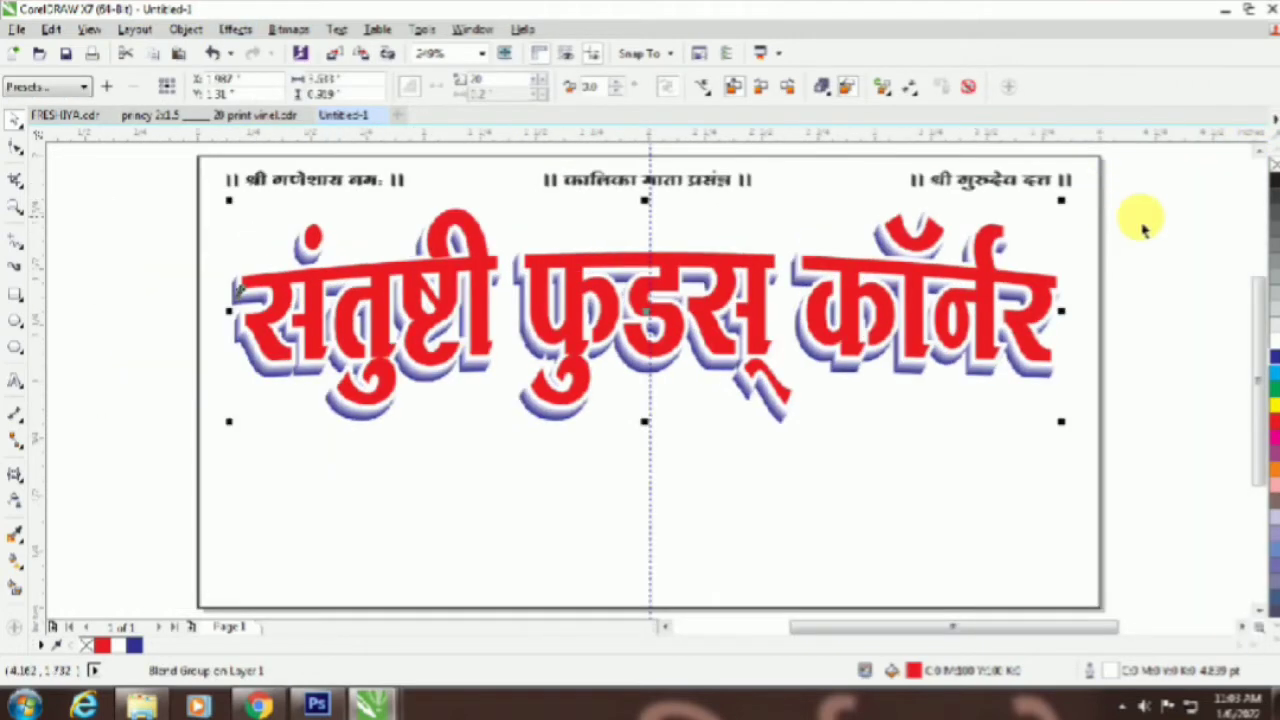
{"action": "left_click", "coordinate": [1137, 214]}
Step: Fill the three small heading lines along the banner's upper edge with red
{"action": "left_click_drag", "start_coordinate": [1098, 208], "coordinate": [195, 148]}
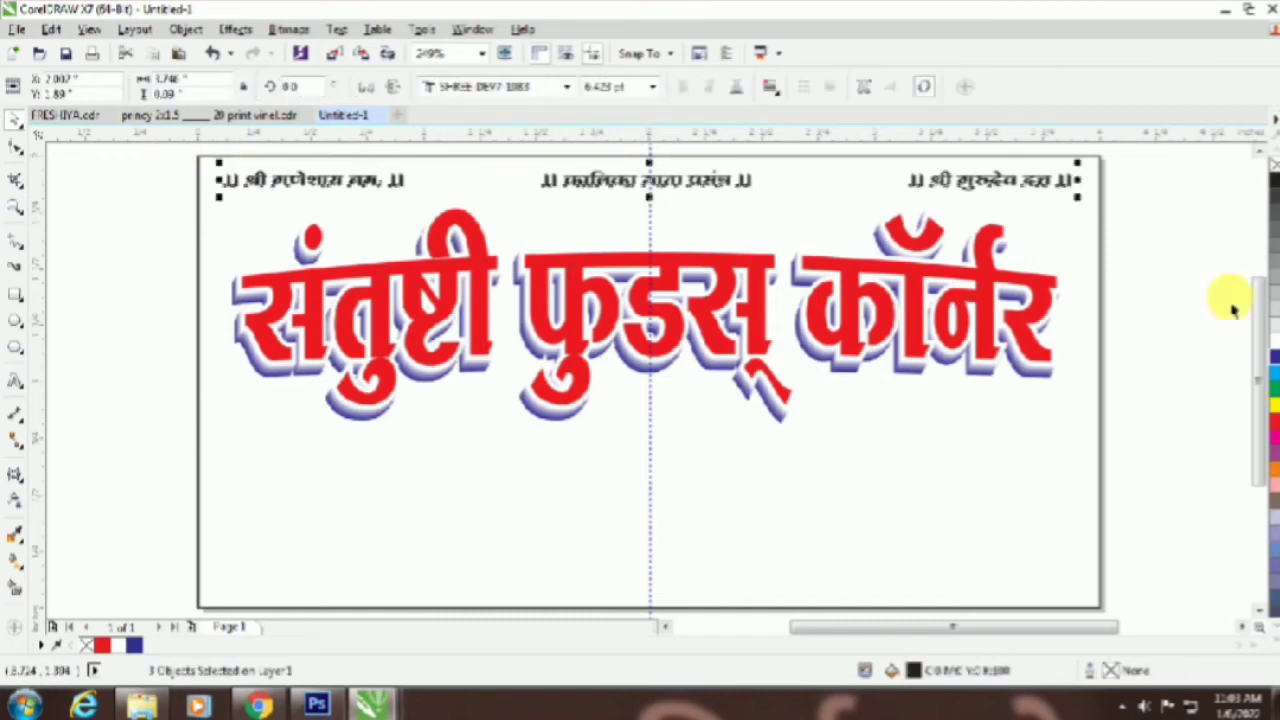
{"action": "left_click", "coordinate": [1274, 422]}
{"action": "left_click", "coordinate": [1202, 312]}
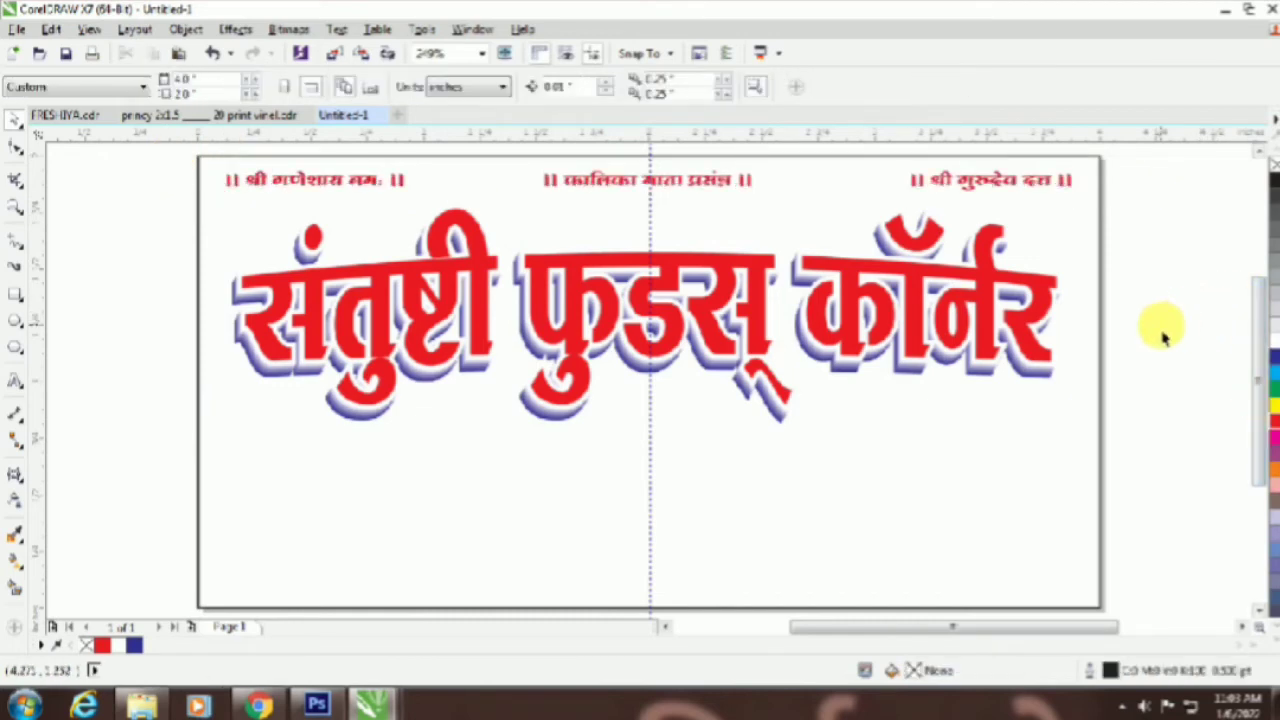
Step: Colour the outline of the banner's border rectangle red
{"action": "left_click", "coordinate": [1095, 410]}
{"action": "right_click", "coordinate": [1274, 422]}
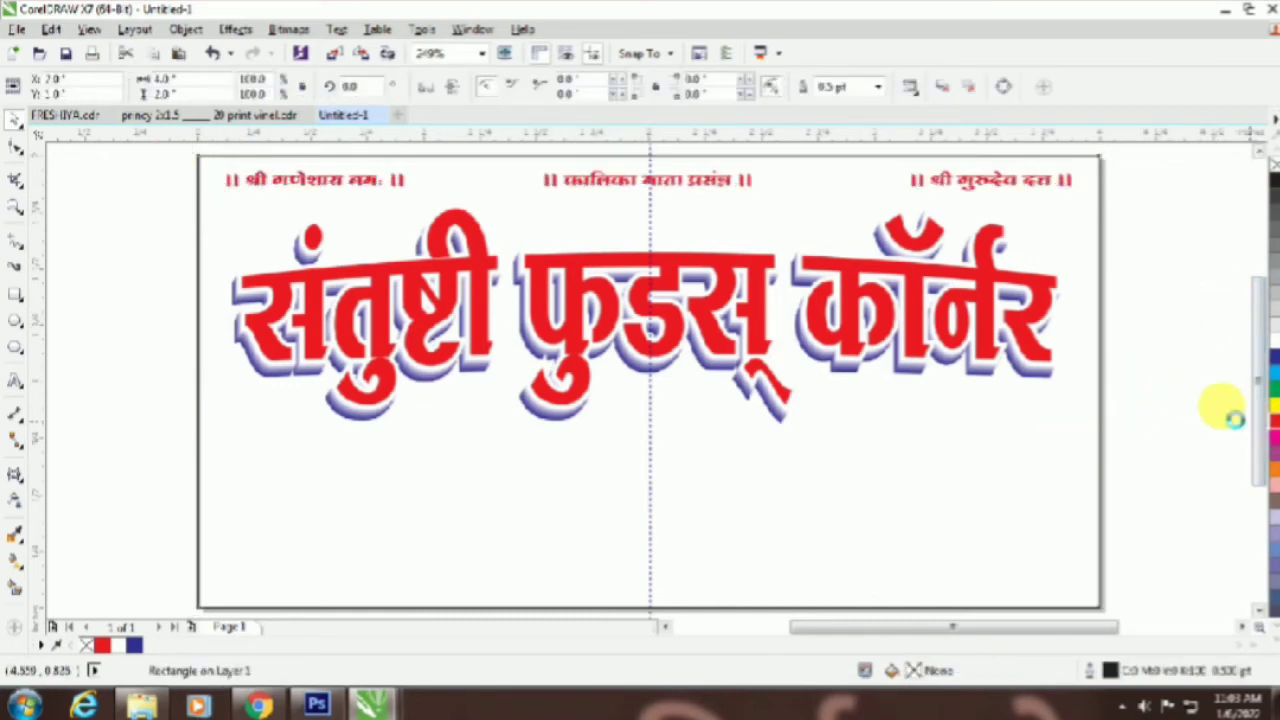
{"action": "left_click", "coordinate": [1182, 360]}
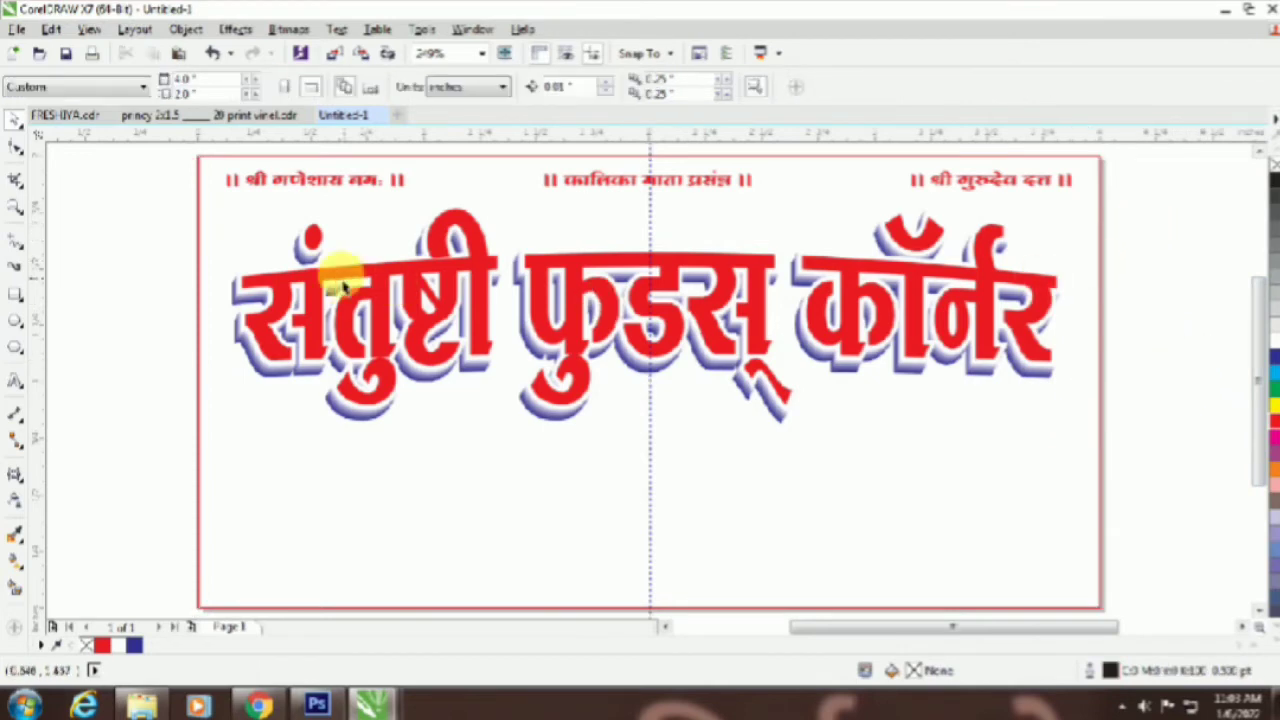
Step: Draw a rectangle about 0.71 x 0.54 in below the title in the banner's lower left area
{"action": "left_click", "coordinate": [15, 294]}
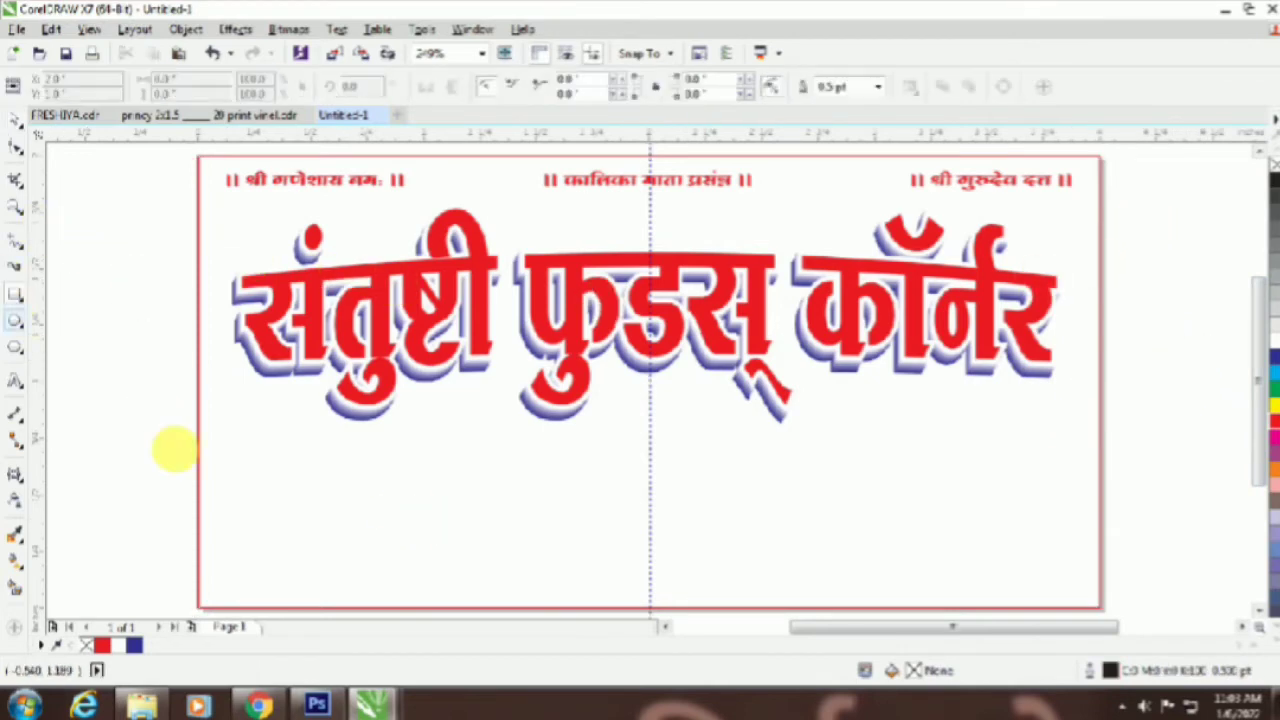
{"action": "left_click_drag", "start_coordinate": [249, 463], "coordinate": [410, 585]}
{"action": "left_click", "coordinate": [20, 122]}
{"action": "left_click_drag", "start_coordinate": [297, 500], "coordinate": [284, 495]}
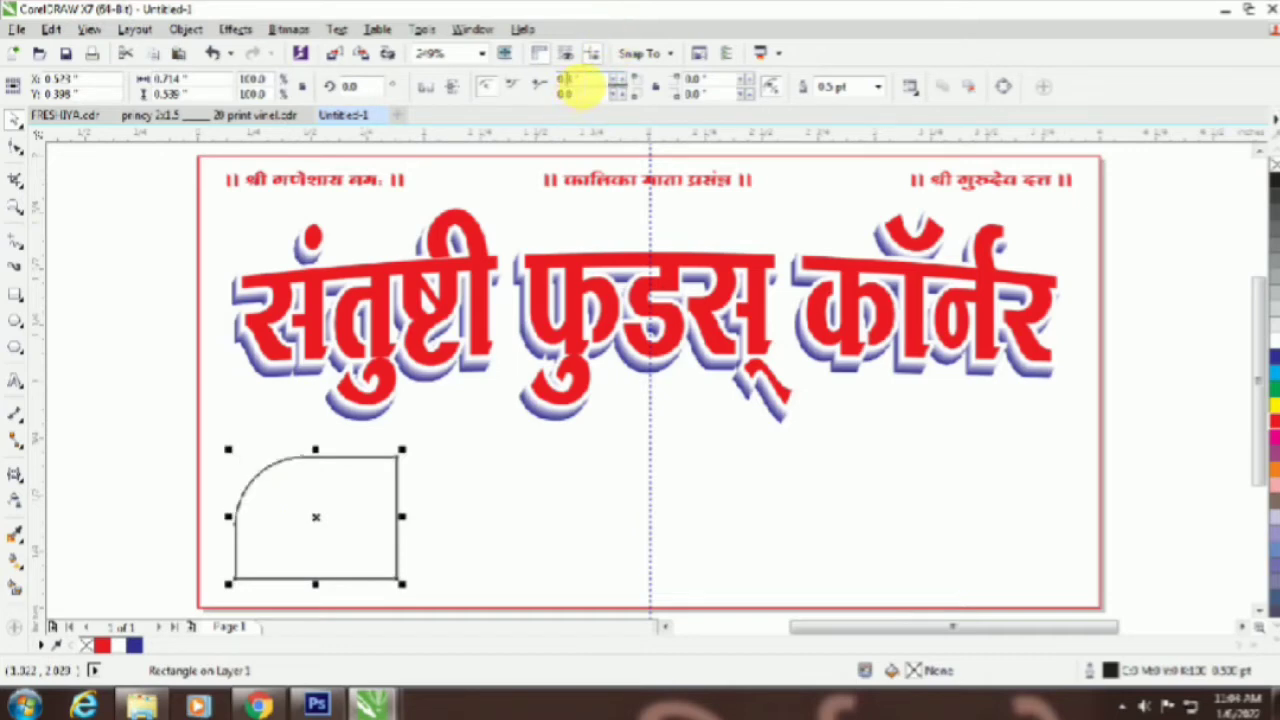
Step: Set the small rectangle's top-left and bottom-right corner radii to 0.1 in
{"action": "type", "text": "0"}
{"action": "key", "text": "Return"}
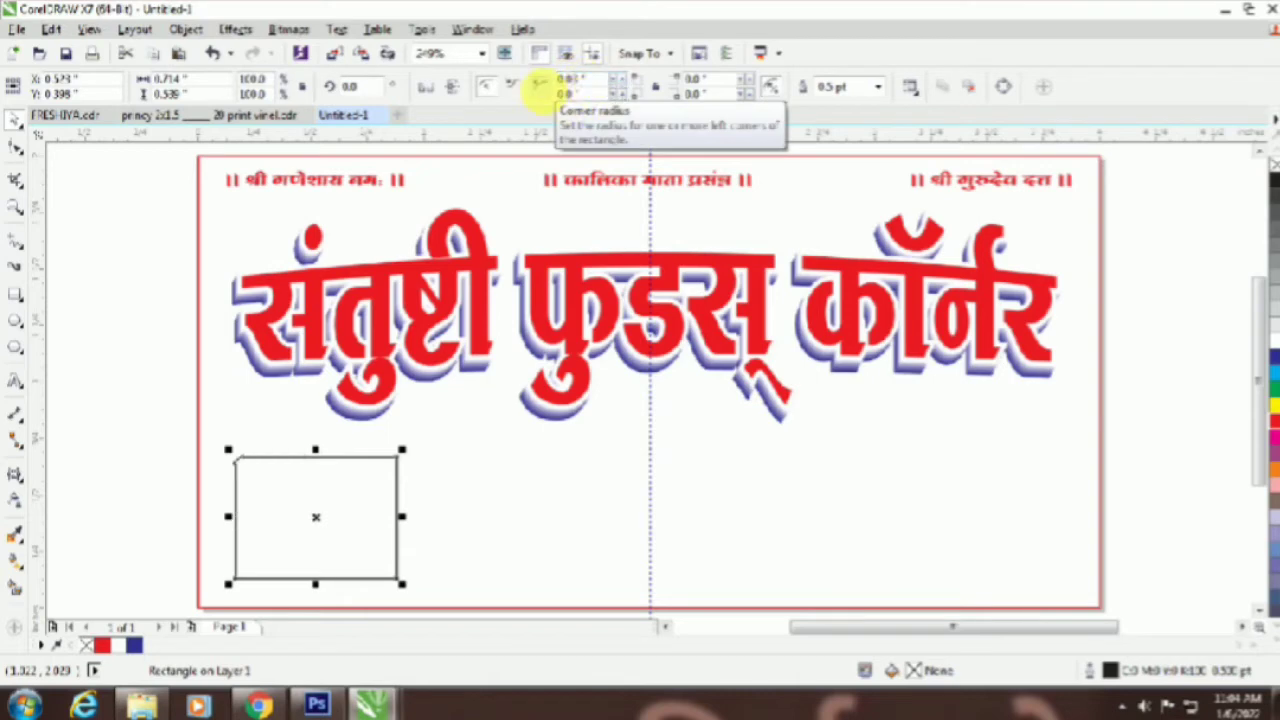
{"action": "left_click", "coordinate": [579, 82]}
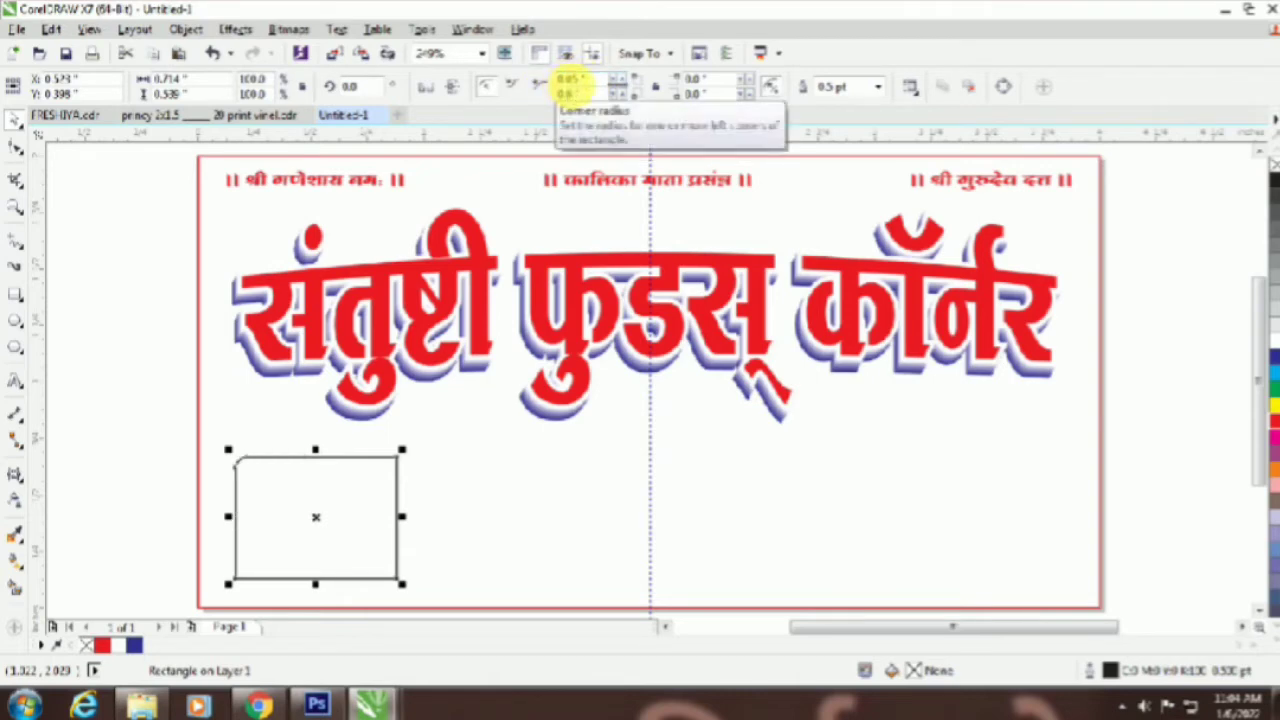
{"action": "left_click", "coordinate": [581, 86]}
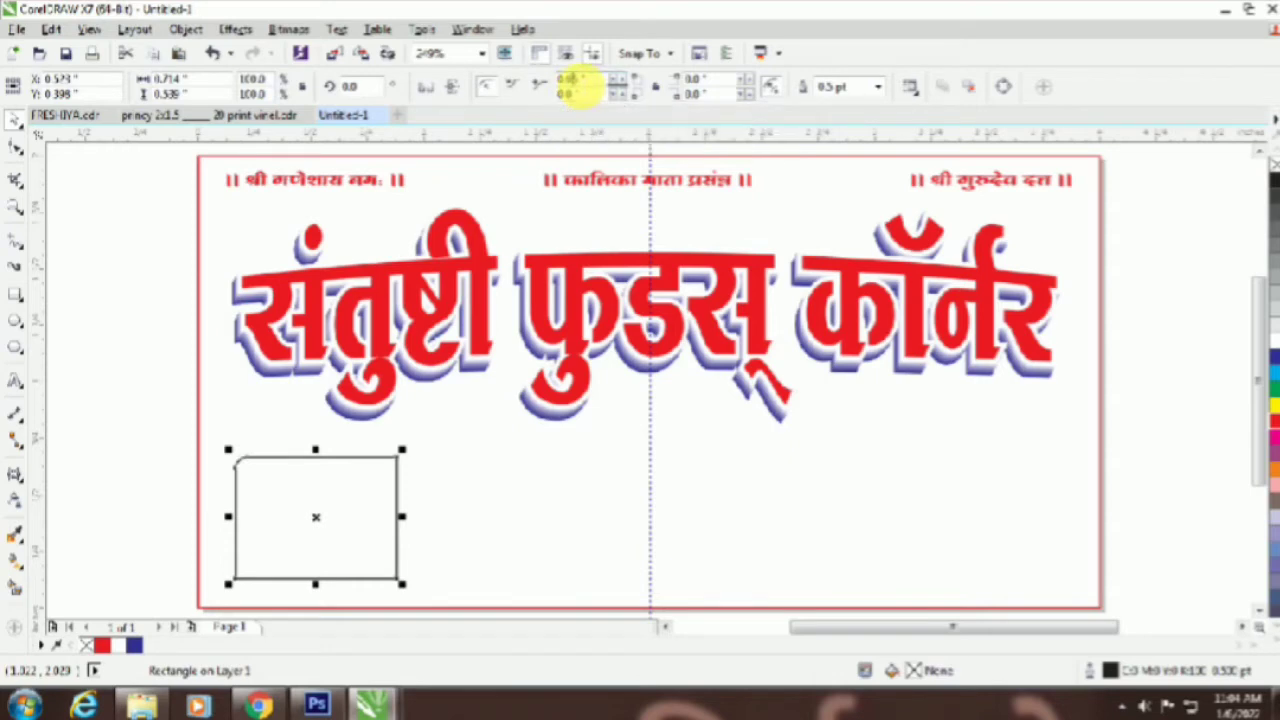
{"action": "scroll", "coordinate": [583, 87], "scroll_direction": "up", "scroll_amount": 5}
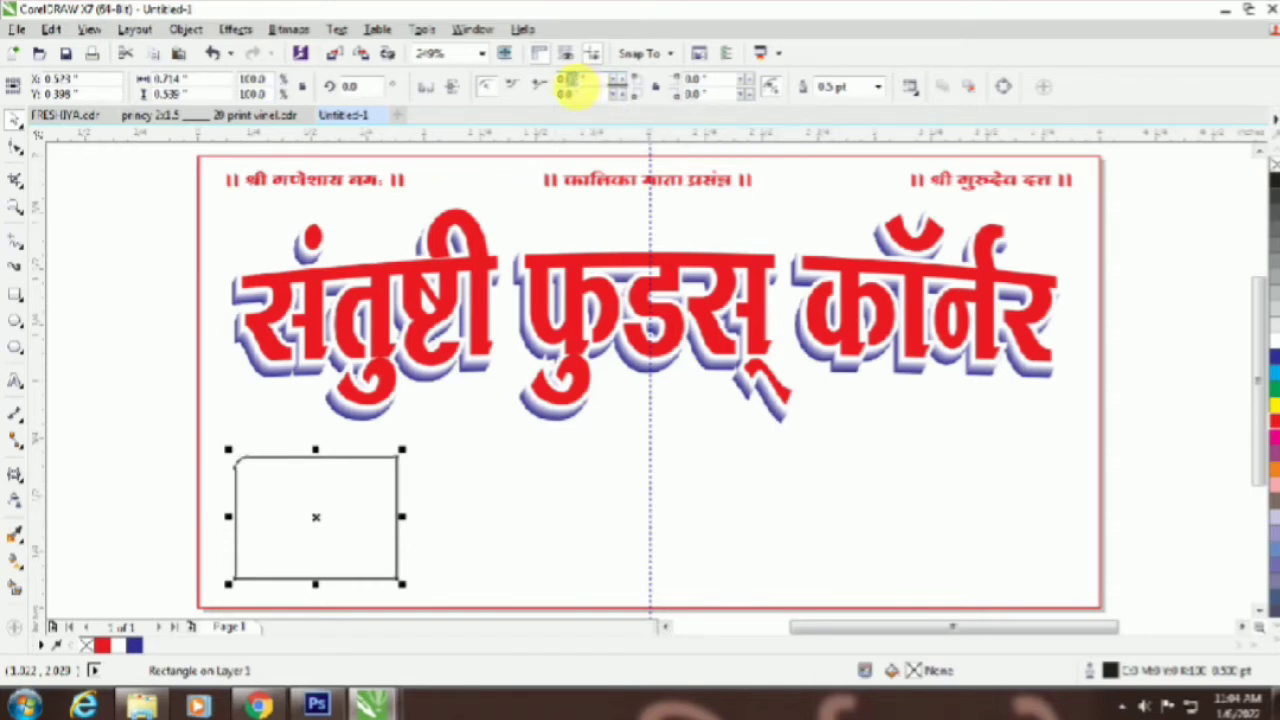
{"action": "key", "text": "Return"}
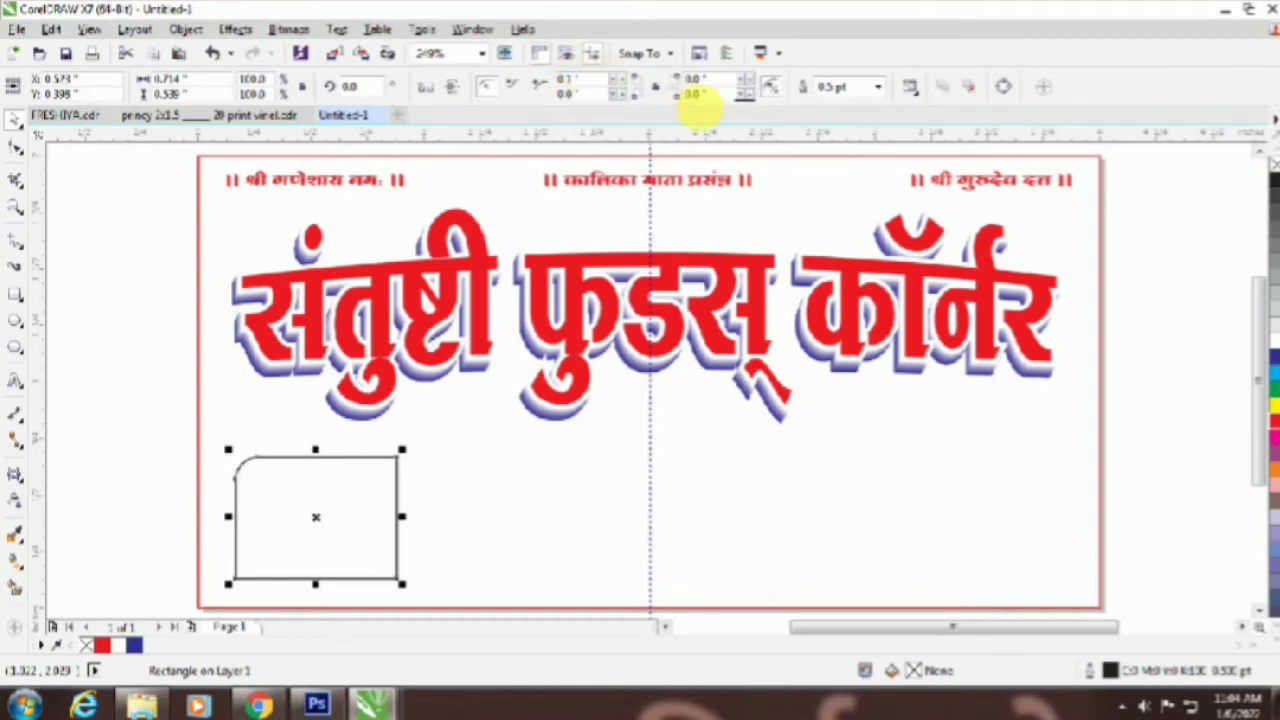
{"action": "left_click", "coordinate": [694, 96]}
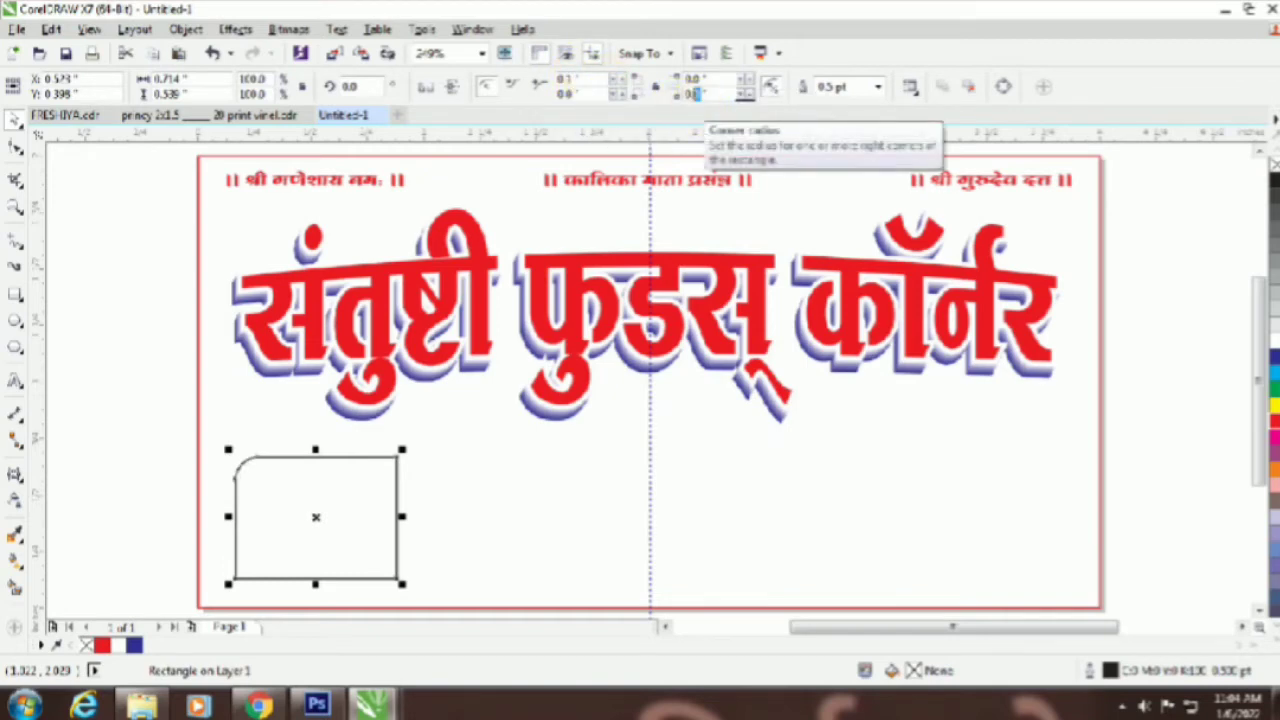
{"action": "left_click", "coordinate": [95, 252]}
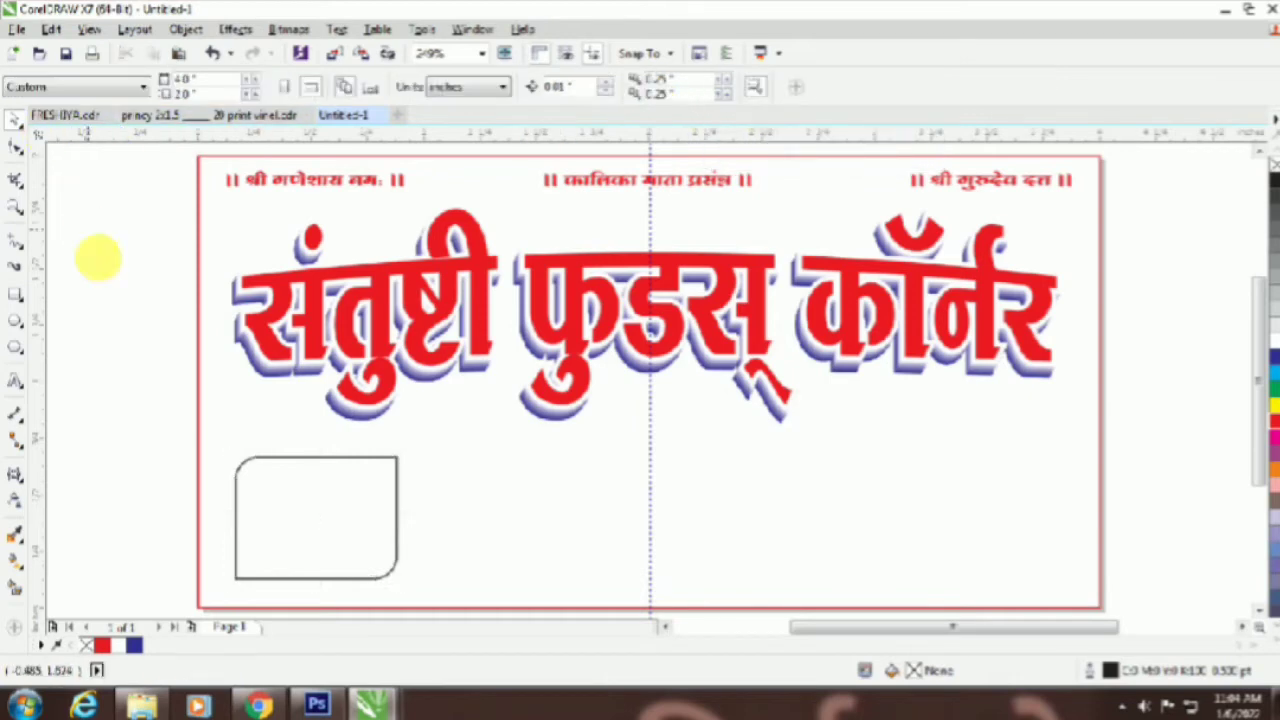
Step: Widen the rounded box to about 0.76 in and duplicate it rightwards into an evenly spaced row of four
{"action": "left_click", "coordinate": [291, 539]}
{"action": "left_click_drag", "start_coordinate": [403, 521], "coordinate": [480, 560]}
{"action": "key", "text": "ctrl+r"}
{"action": "key", "text": "ctrl+r"}
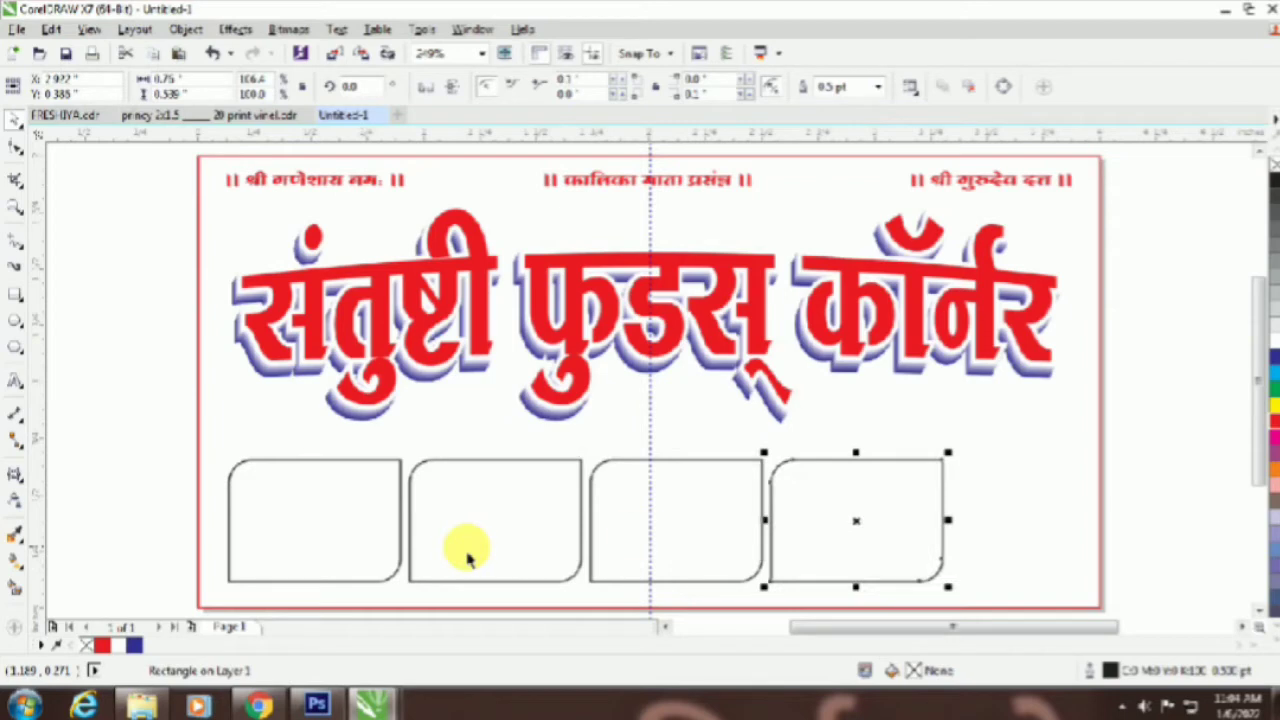
Step: Scale the row of four boxes to about 3.79 x 0.65 in and shift it slightly left within the border
{"action": "left_click_drag", "start_coordinate": [1171, 440], "coordinate": [150, 590]}
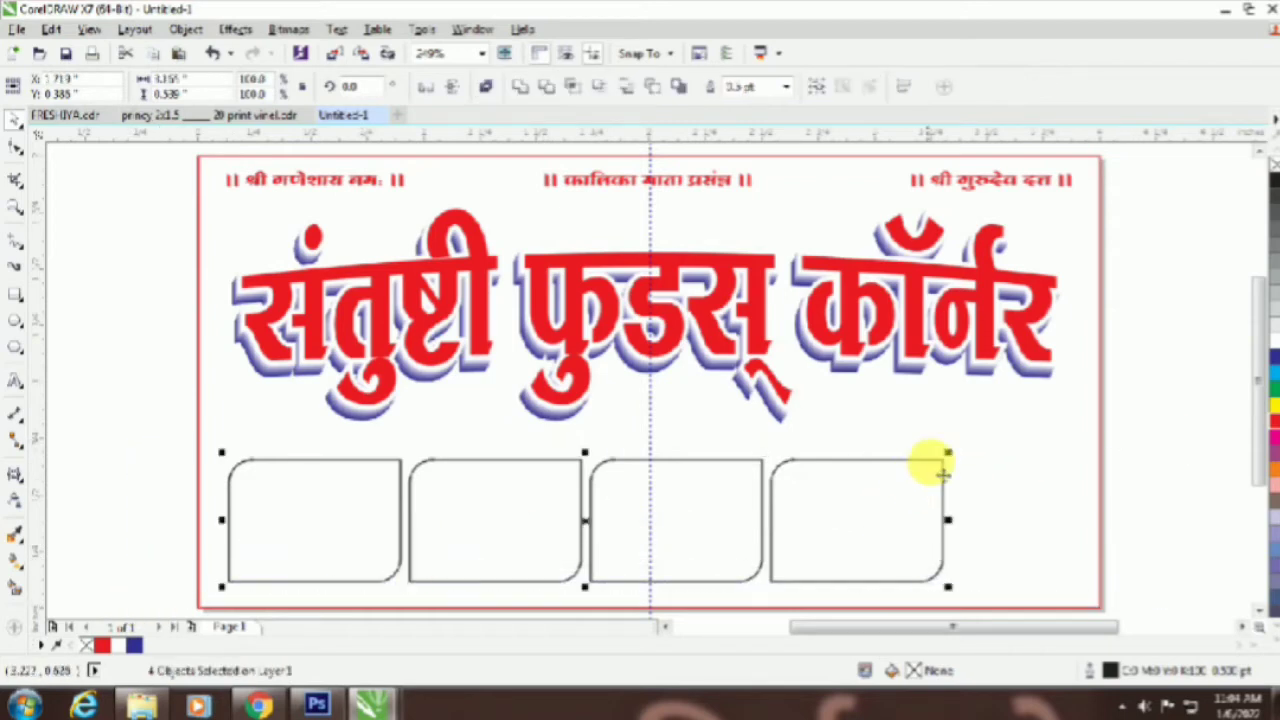
{"action": "left_click_drag", "start_coordinate": [945, 450], "coordinate": [1089, 430]}
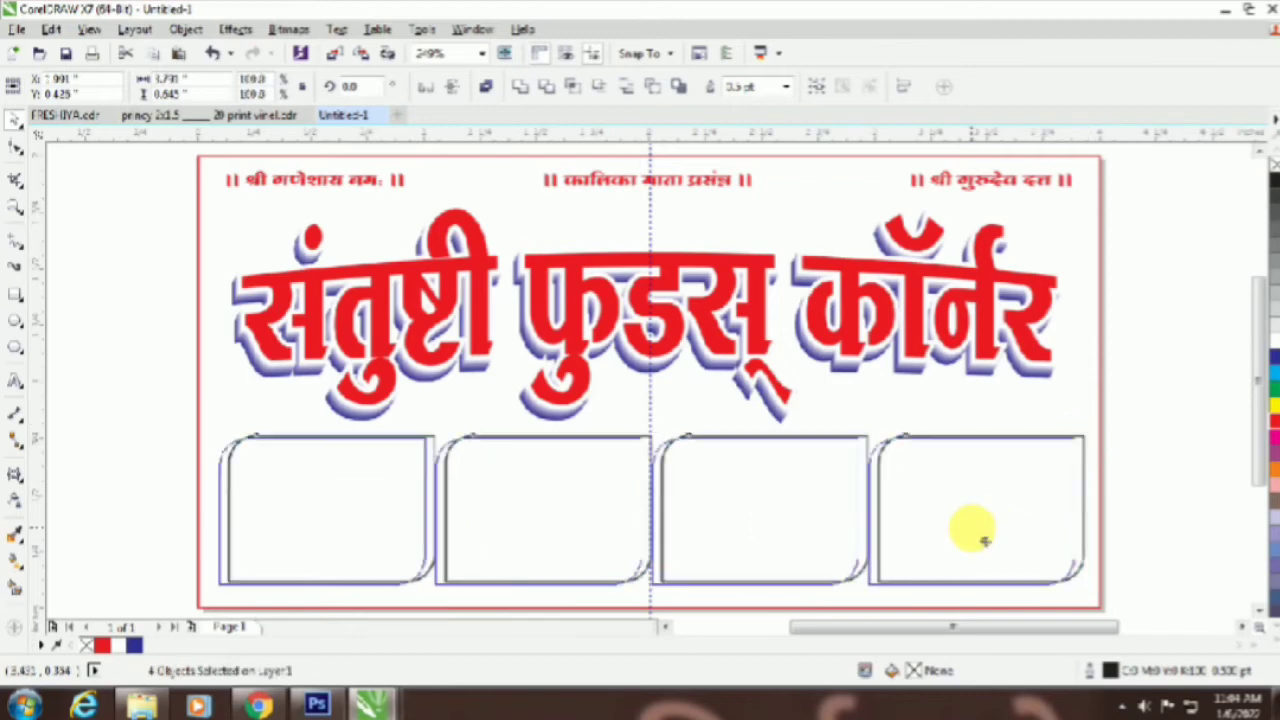
{"action": "left_click_drag", "start_coordinate": [973, 529], "coordinate": [972, 528]}
Step: Give the four boxes a red 1 pt outline placed behind the fill
{"action": "right_click", "coordinate": [1273, 430]}
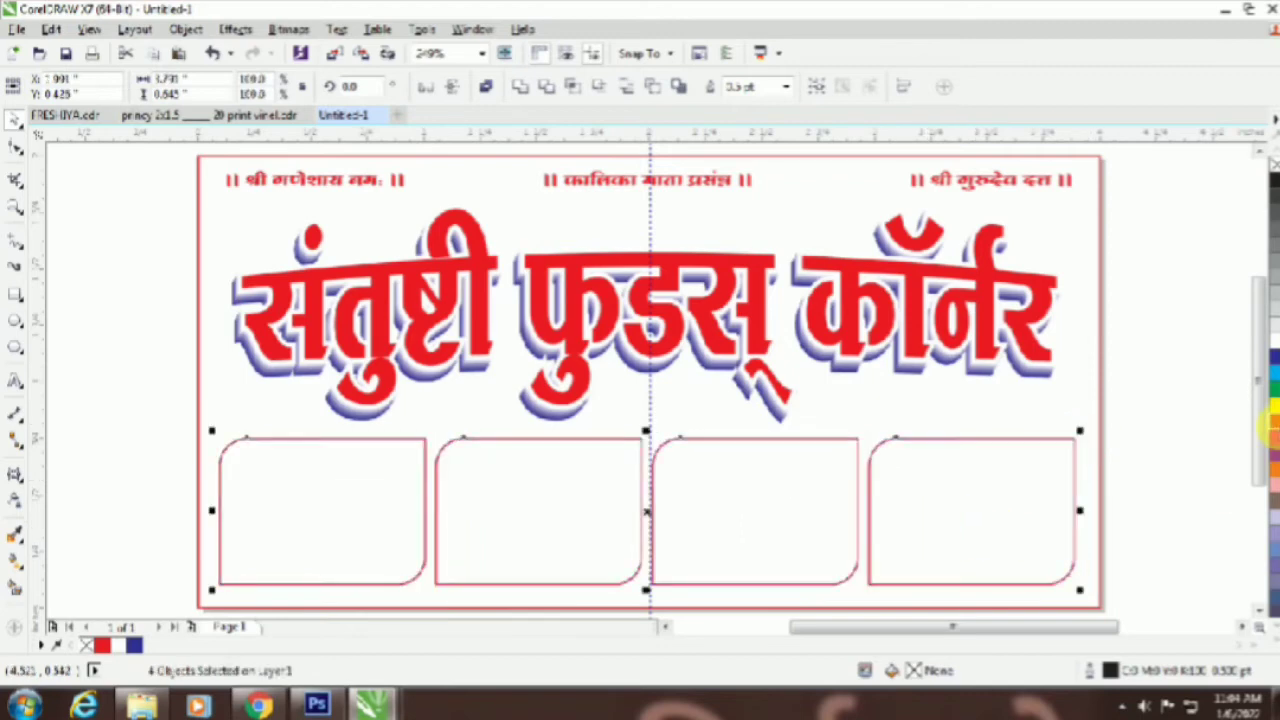
{"action": "double_click", "coordinate": [1110, 671]}
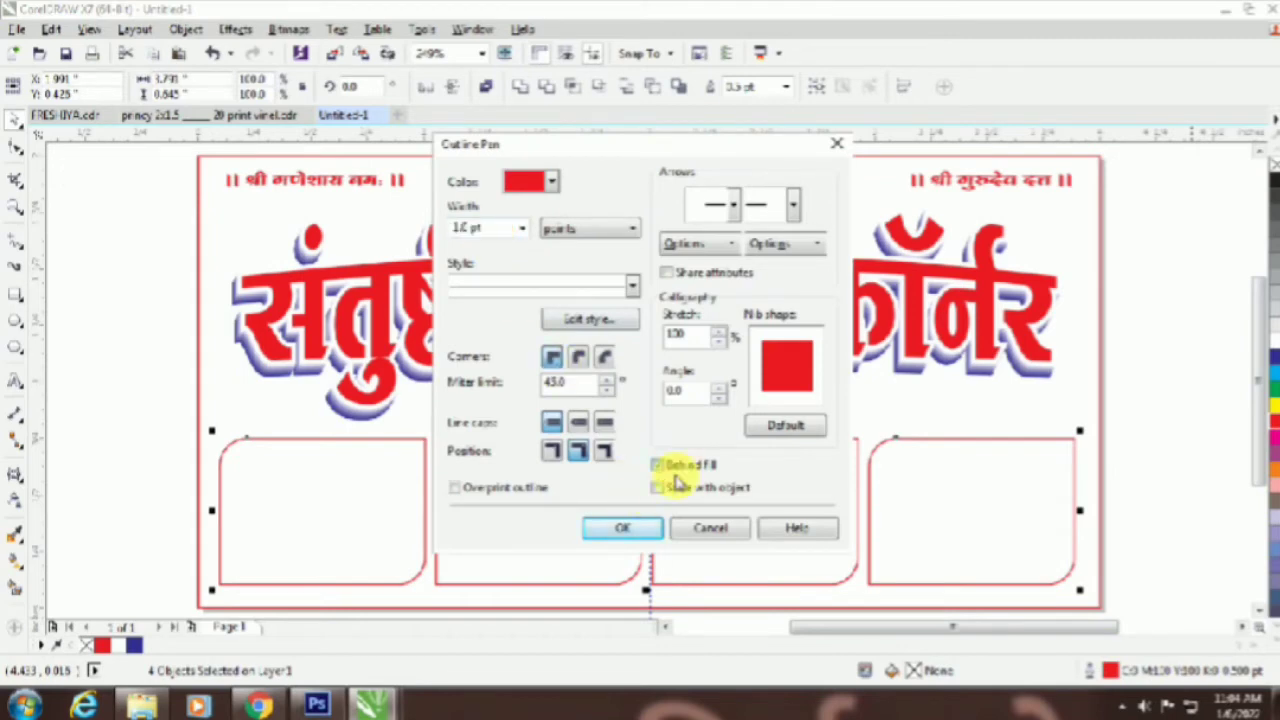
{"action": "left_click", "coordinate": [622, 527]}
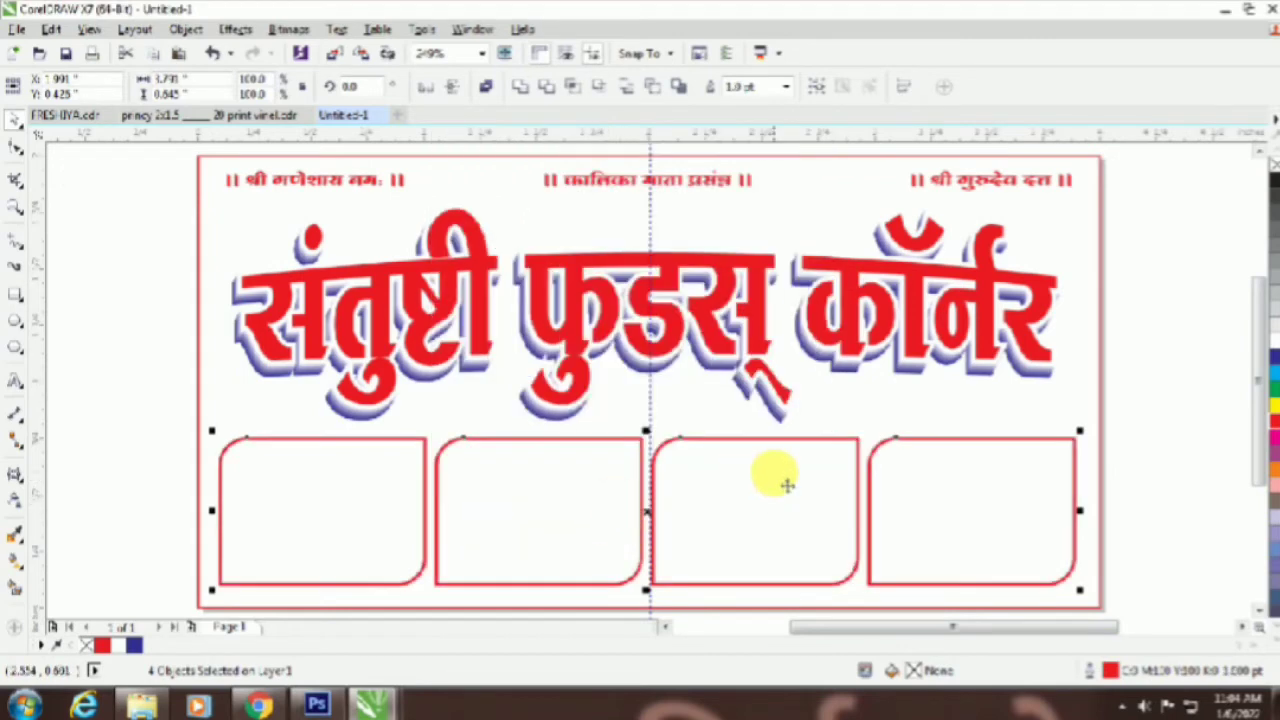
Step: Group the four boxes, centre them horizontally on the border rectangle, and ungroup them
{"action": "key", "text": "ctrl+g"}
{"action": "left_click", "coordinate": [1029, 414], "text": "shift"}
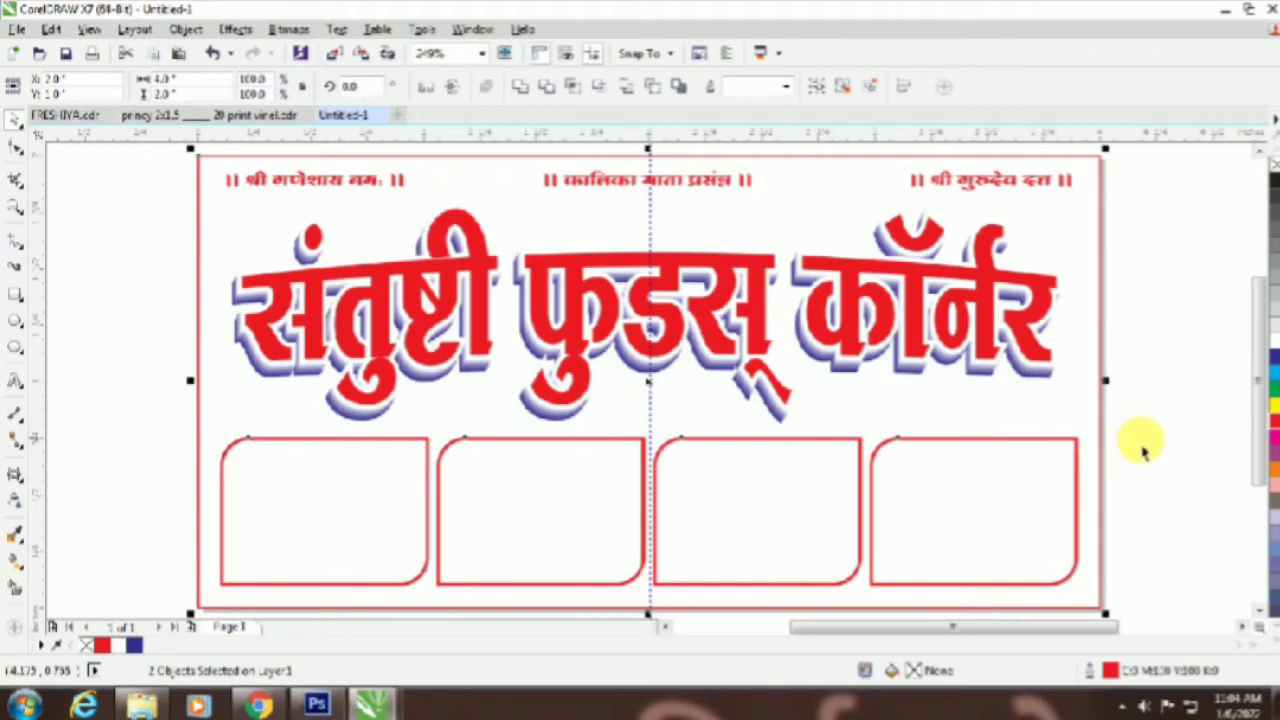
{"action": "left_click", "coordinate": [823, 523]}
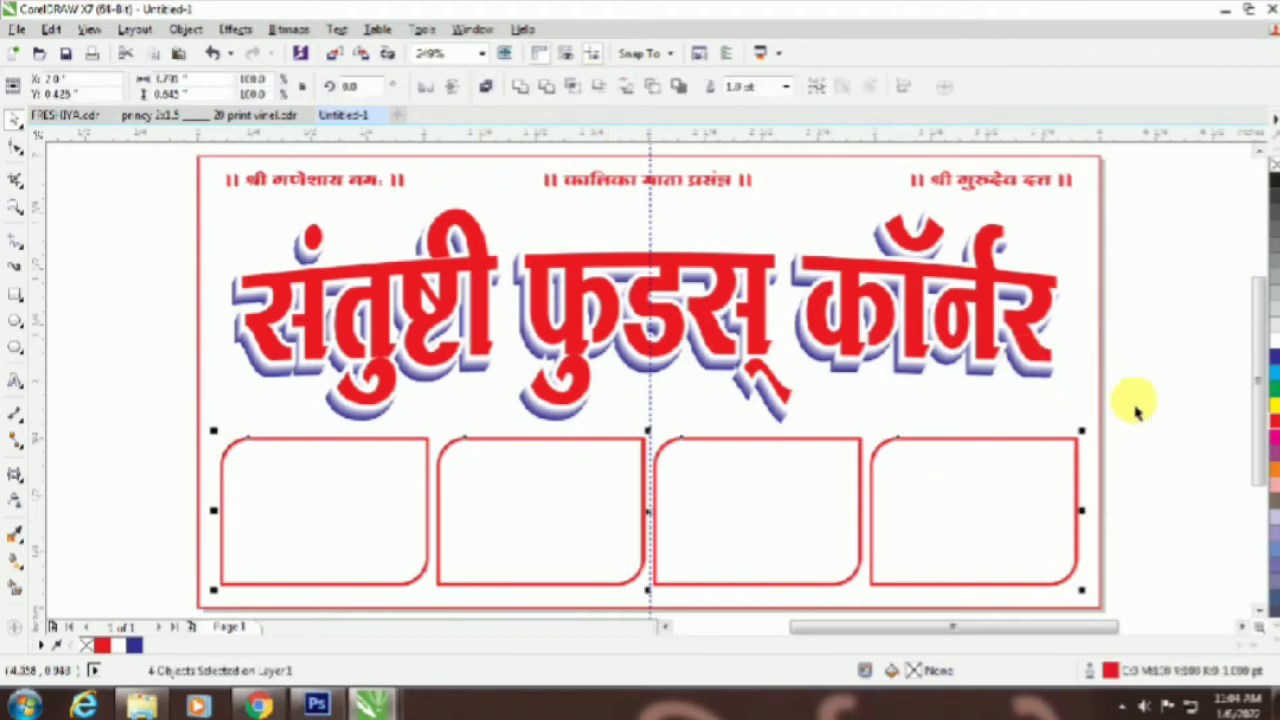
{"action": "left_click", "coordinate": [1077, 394]}
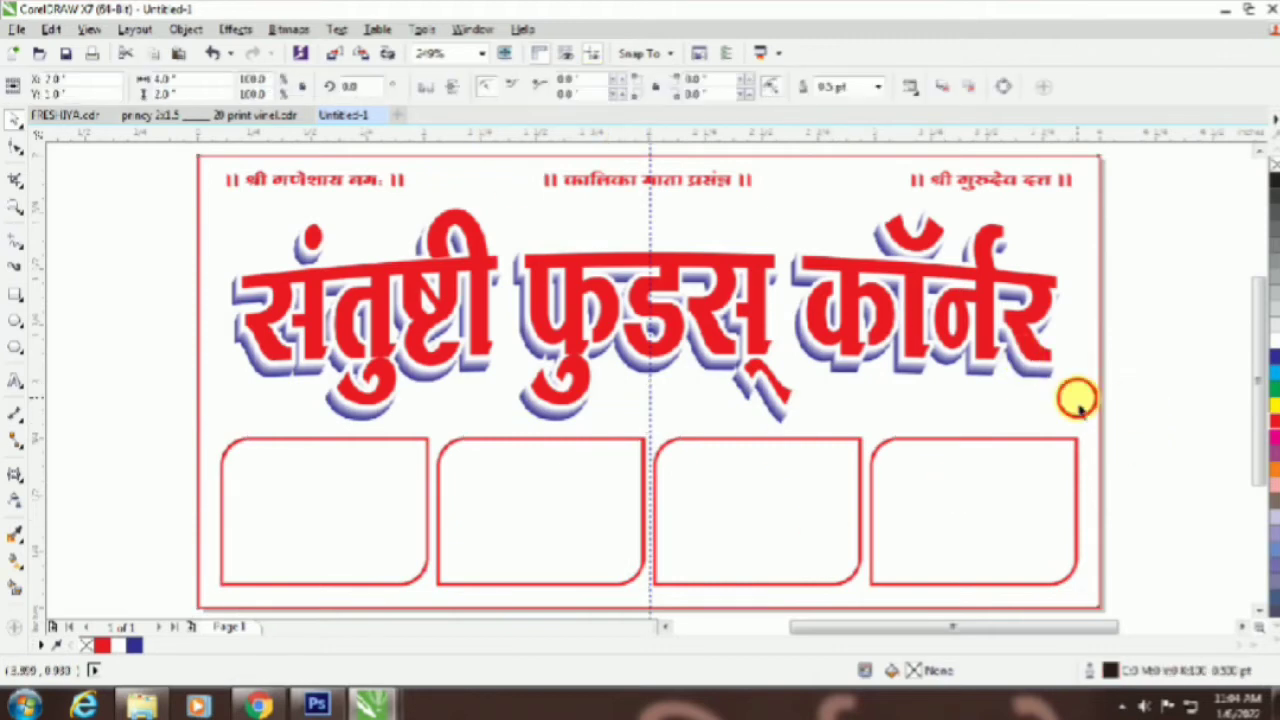
{"action": "left_click", "coordinate": [159, 247]}
{"action": "left_click", "coordinate": [221, 230]}
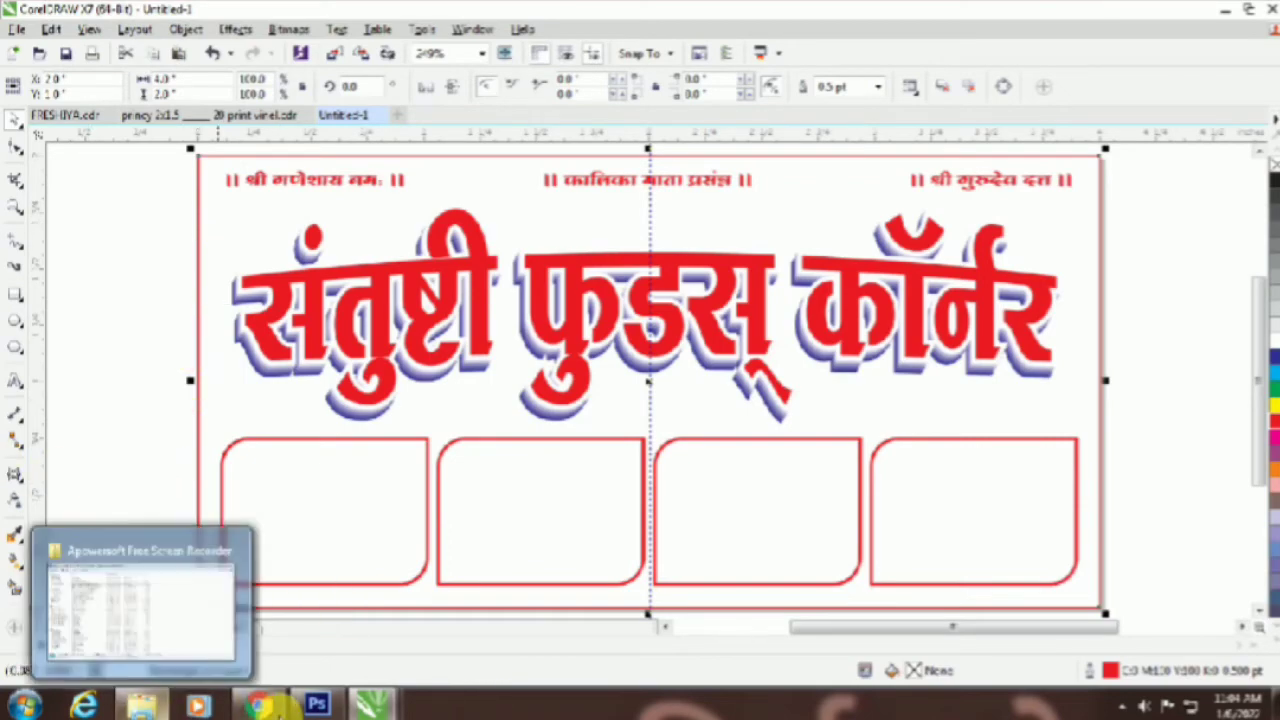
Step: Switch to Chrome and search Google Images for "dabeli png"
{"action": "left_click", "coordinate": [258, 706]}
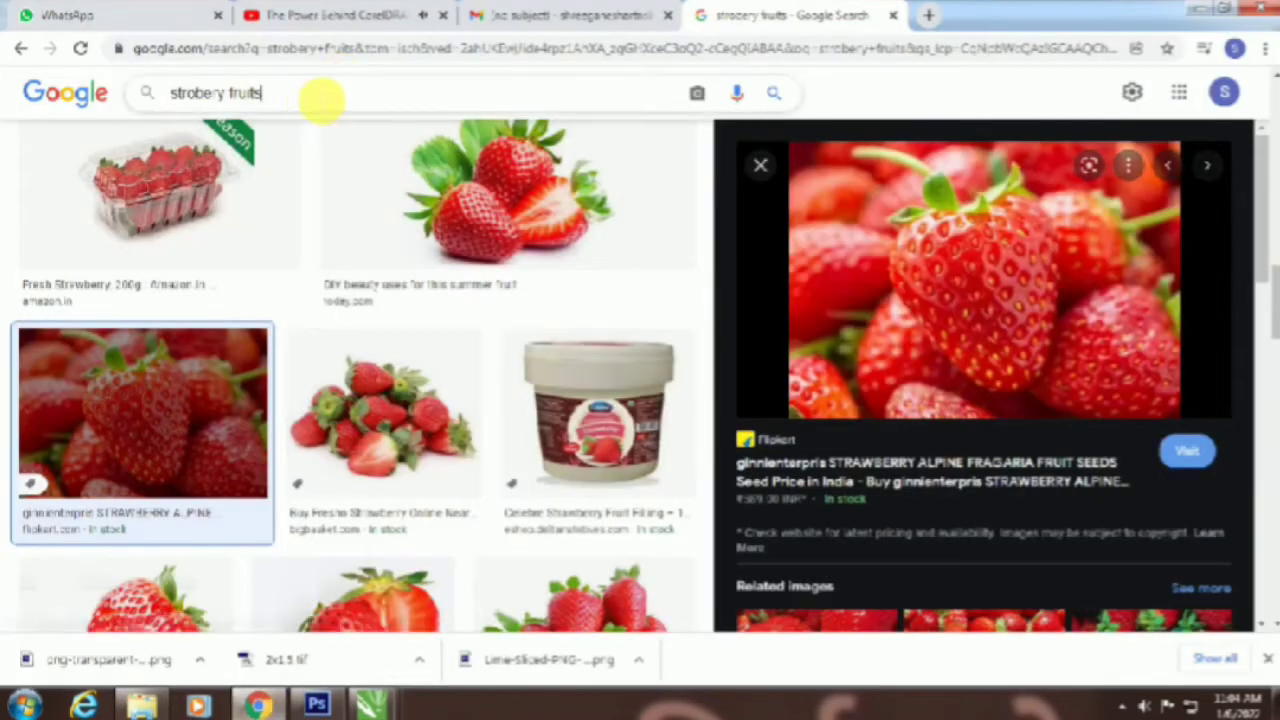
{"action": "left_click_drag", "start_coordinate": [320, 103], "coordinate": [150, 105]}
{"action": "type", "text": "d"}
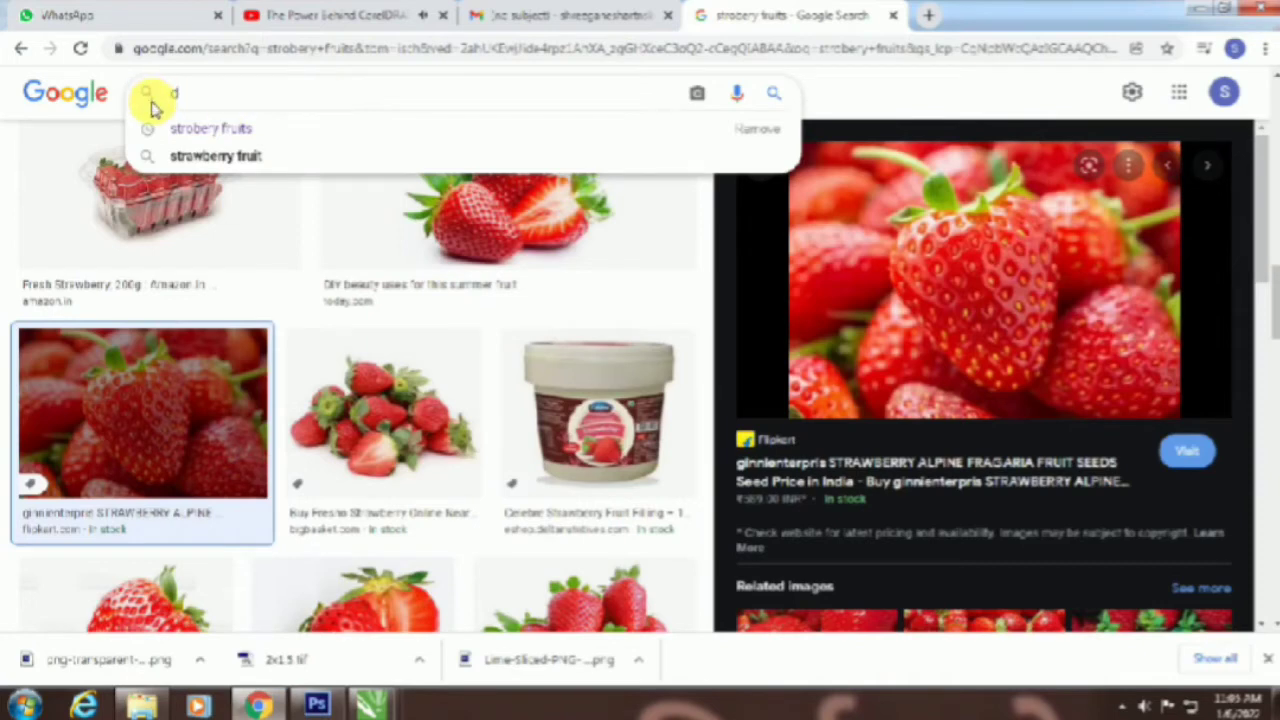
{"action": "type", "text": "abeli"}
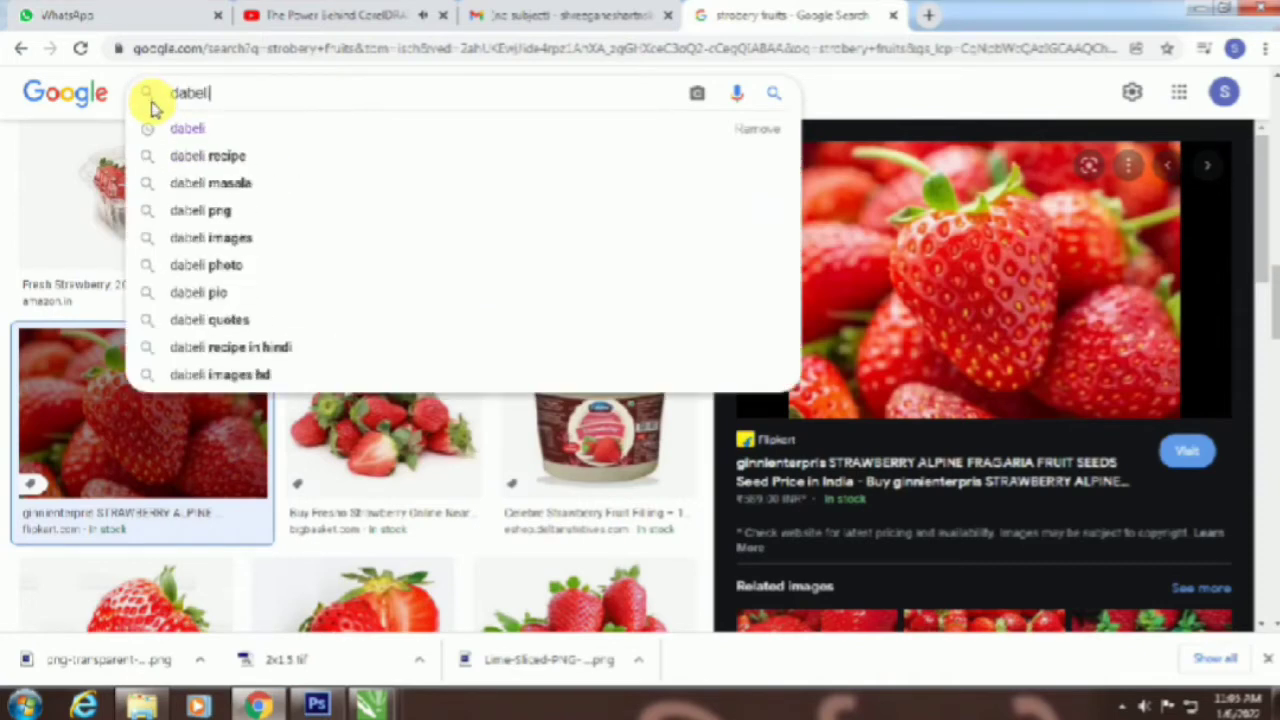
{"action": "type", "text": " png"}
{"action": "key", "text": "Return"}
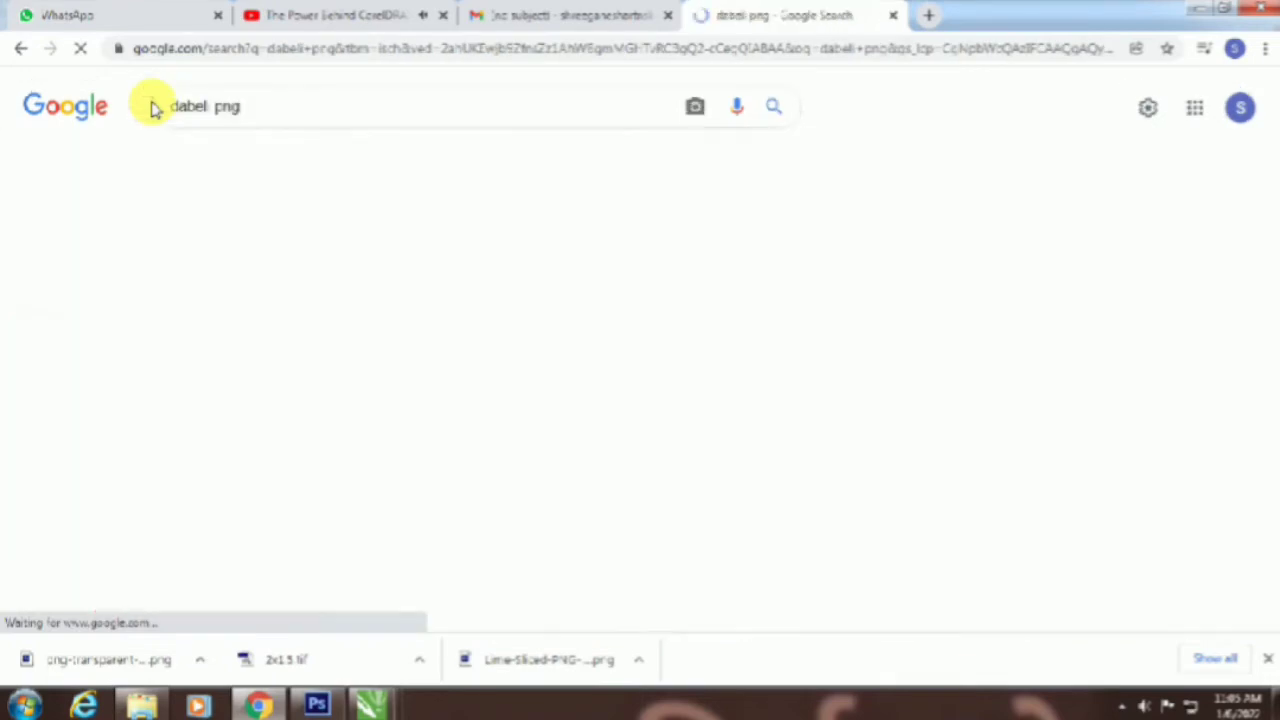
Step: Browse the dabeli results and their related images and open the sev-topped dabeli photo from Eat n Eat little More
{"action": "left_click", "coordinate": [191, 323]}
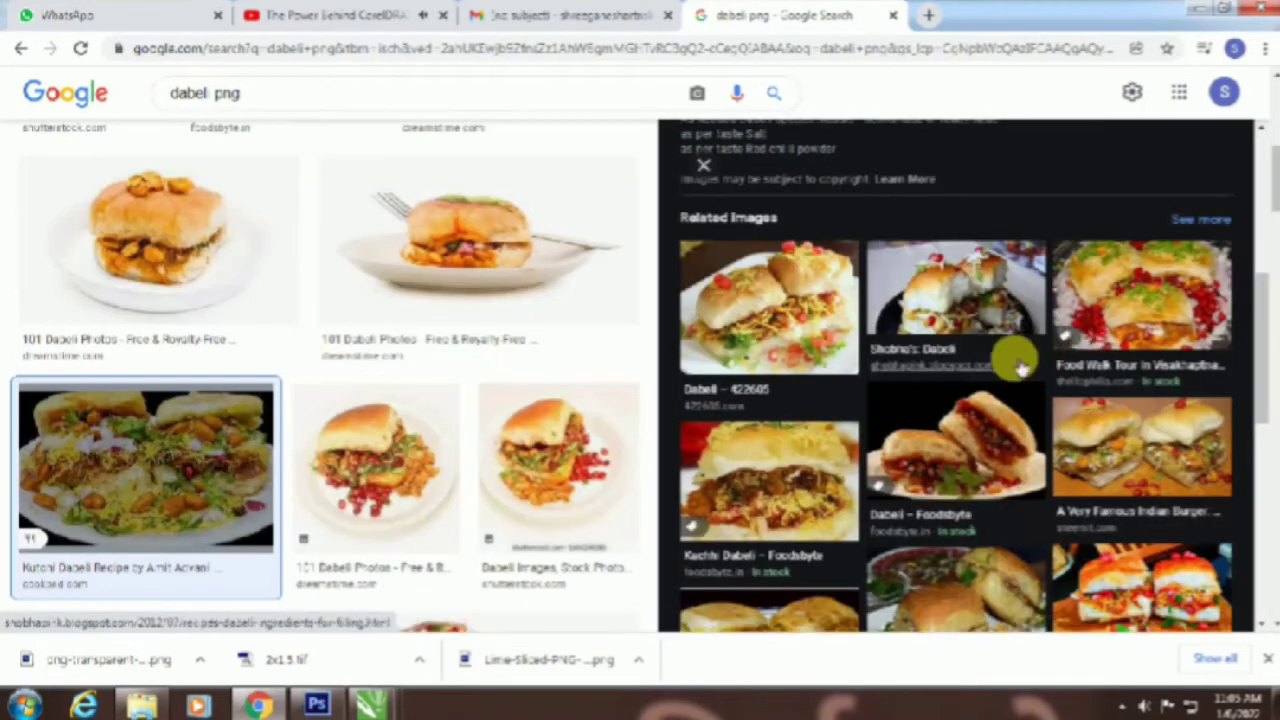
{"action": "left_click", "coordinate": [1020, 360]}
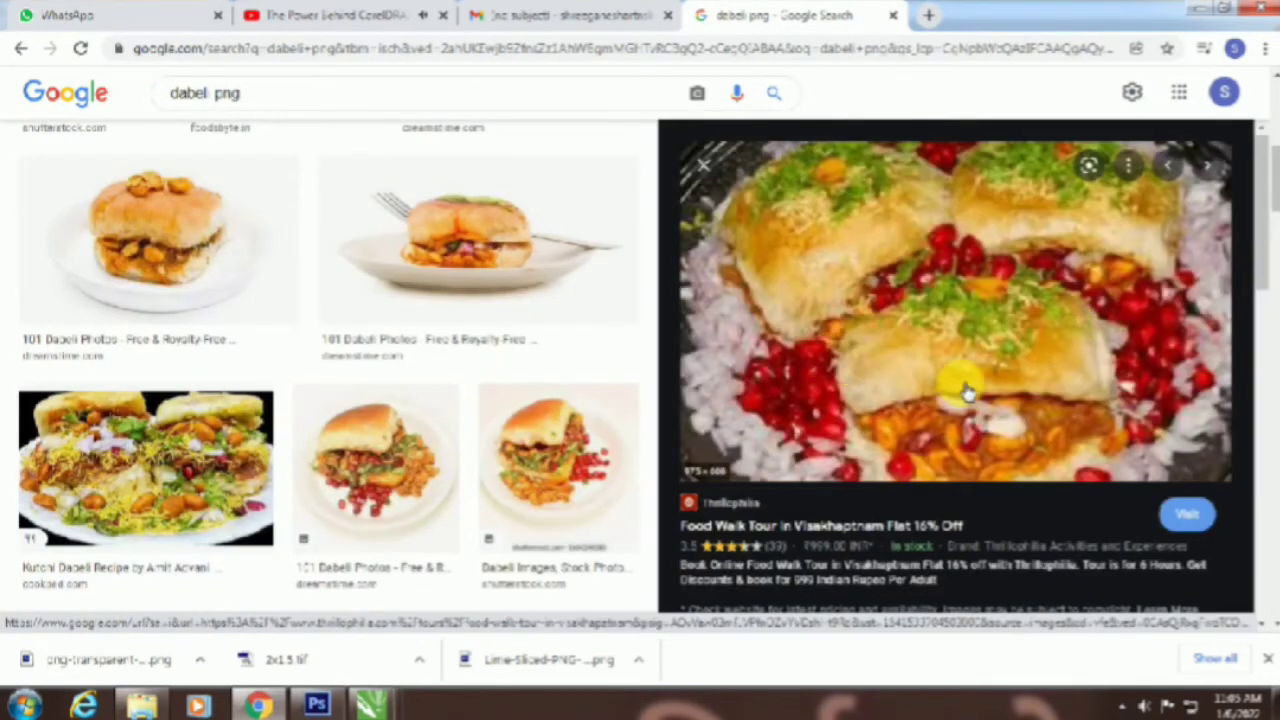
{"action": "scroll", "coordinate": [1028, 366], "scroll_direction": "down", "scroll_amount": 5}
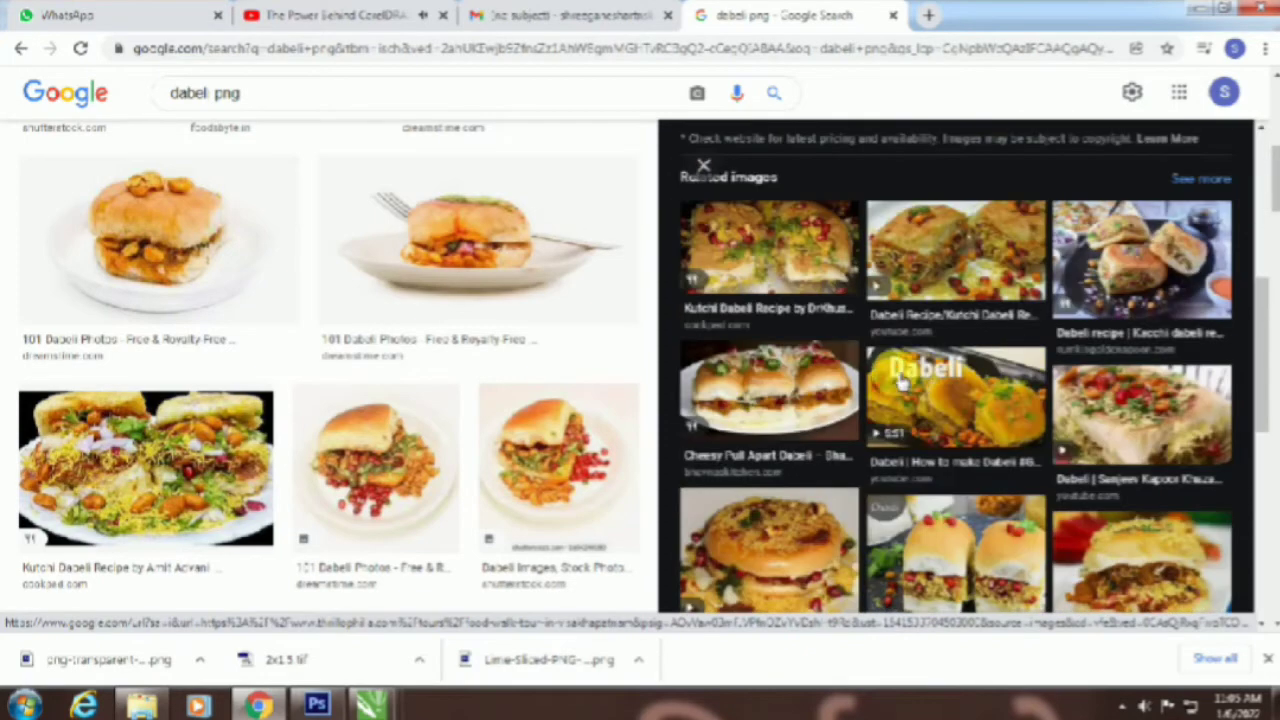
{"action": "left_click", "coordinate": [845, 388]}
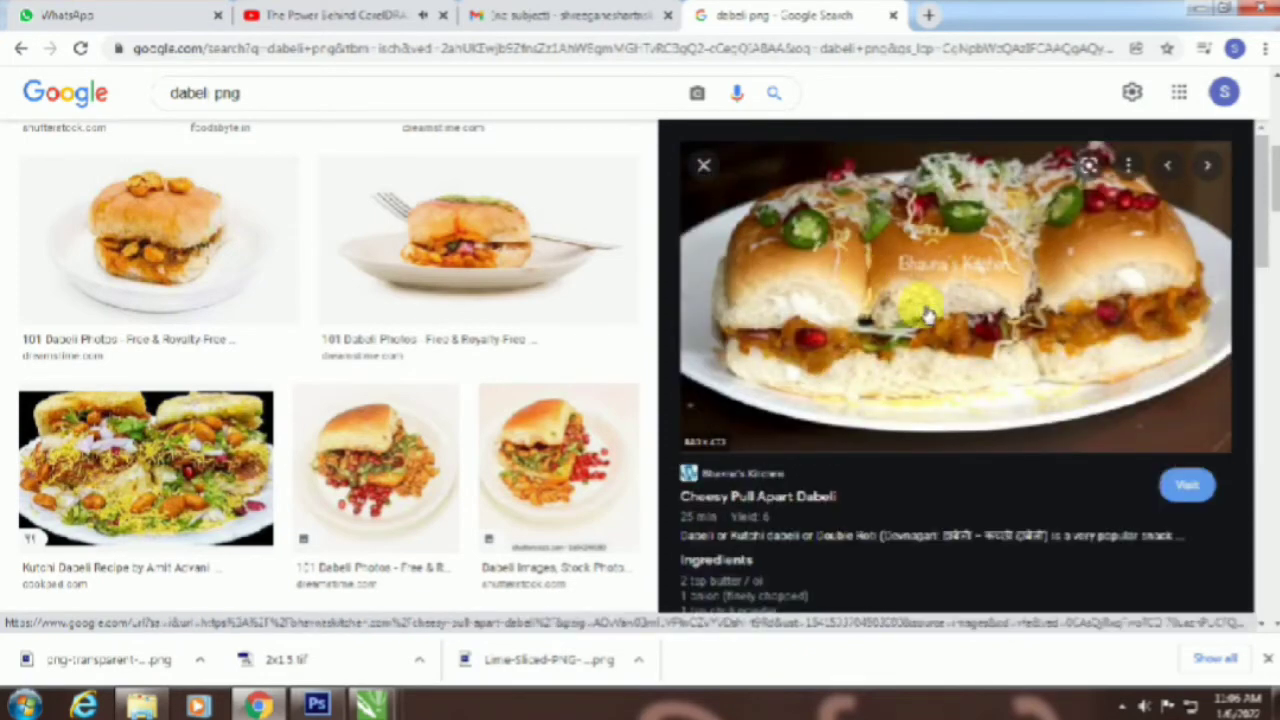
{"action": "scroll", "coordinate": [920, 300], "scroll_direction": "down", "scroll_amount": 4}
{"action": "scroll", "coordinate": [928, 400], "scroll_direction": "down", "scroll_amount": 1}
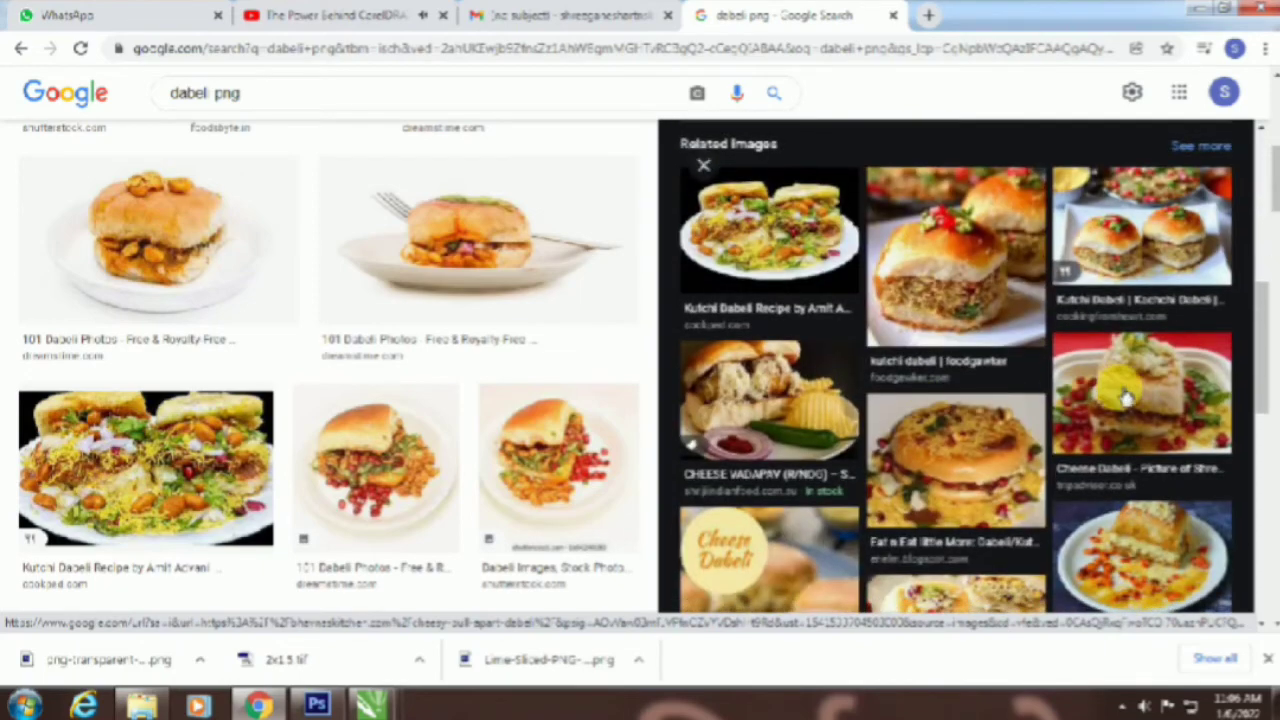
{"action": "left_click", "coordinate": [990, 495]}
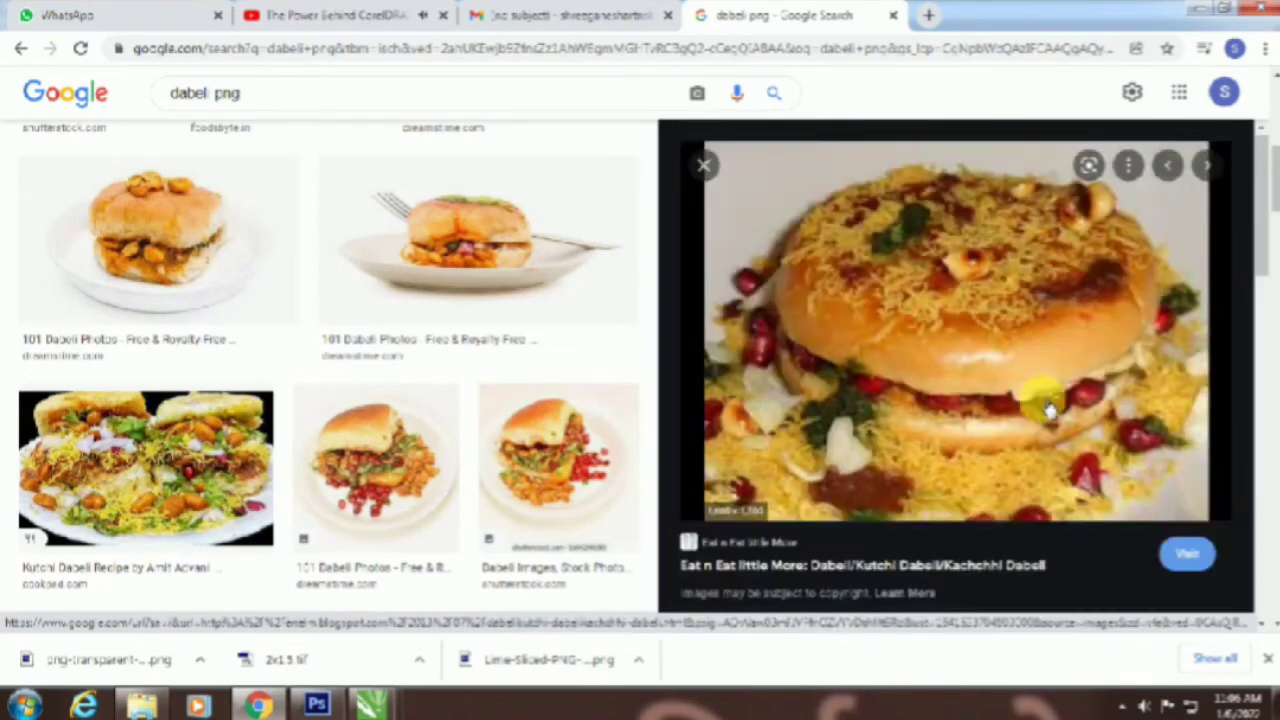
Step: Copy the dabeli photo and paste it into the CorelDRAW banner document, scaled to about 6.01 x 4.51 in beside the banner
{"action": "right_click", "coordinate": [977, 414]}
{"action": "left_click", "coordinate": [1023, 322]}
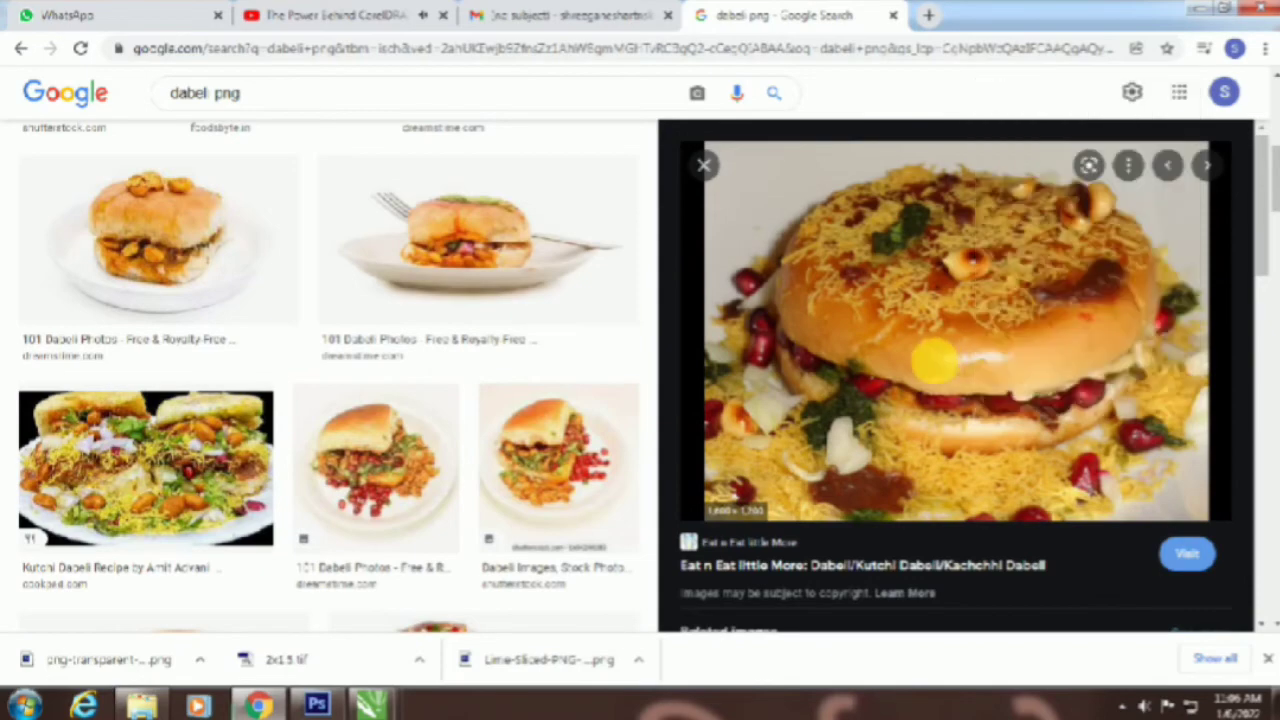
{"action": "left_click", "coordinate": [1152, 652]}
{"action": "right_click", "coordinate": [905, 348]}
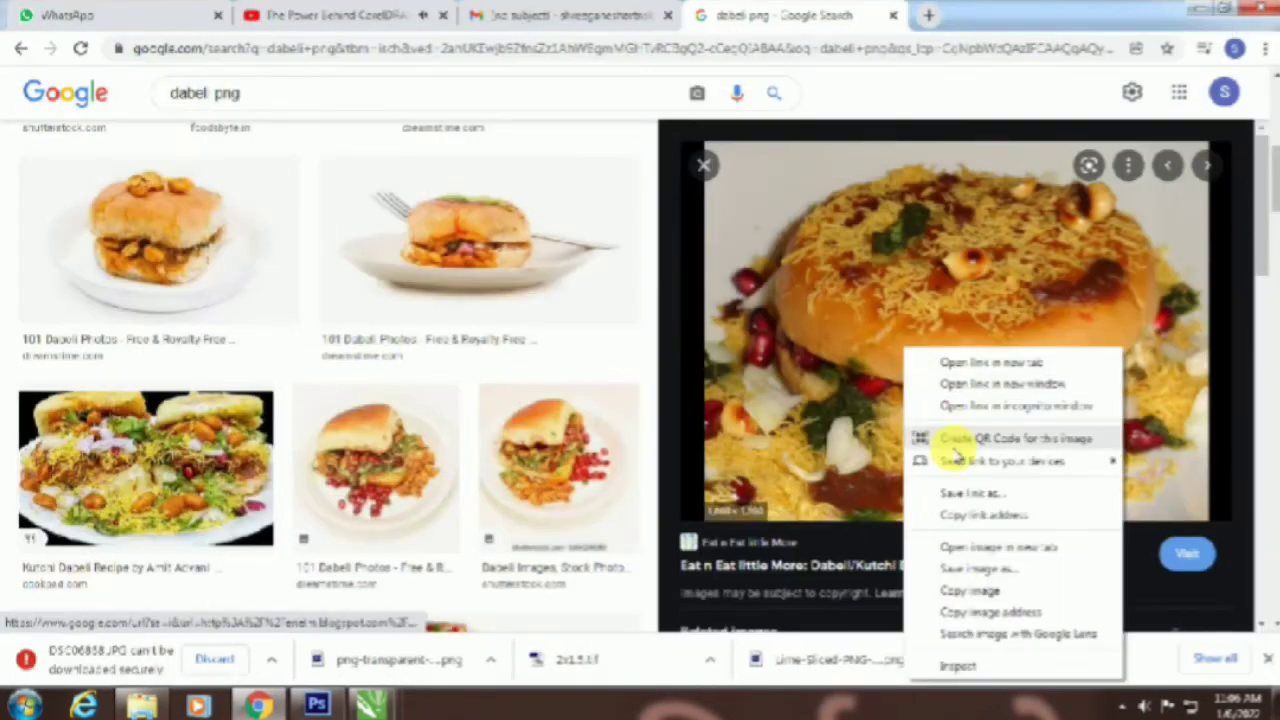
{"action": "left_click", "coordinate": [970, 590]}
{"action": "mouse_move", "coordinate": [375, 705]}
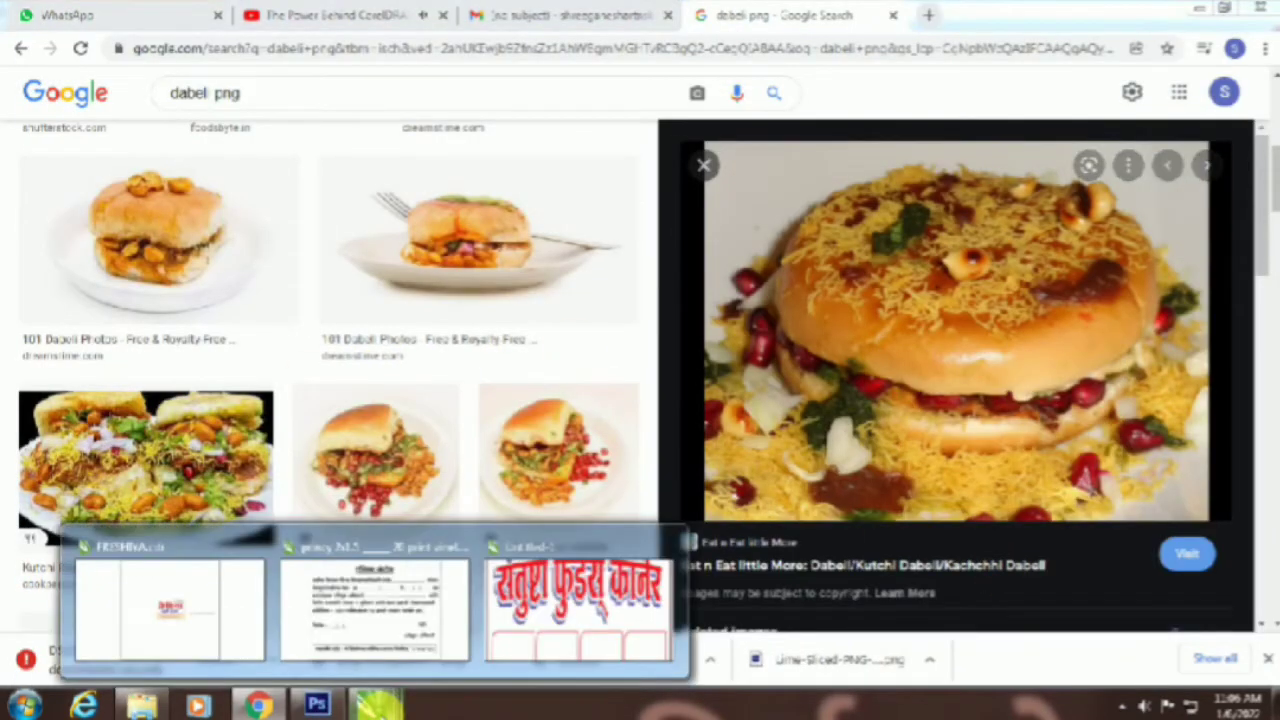
{"action": "left_click", "coordinate": [578, 605]}
{"action": "key", "text": "ctrl+v"}
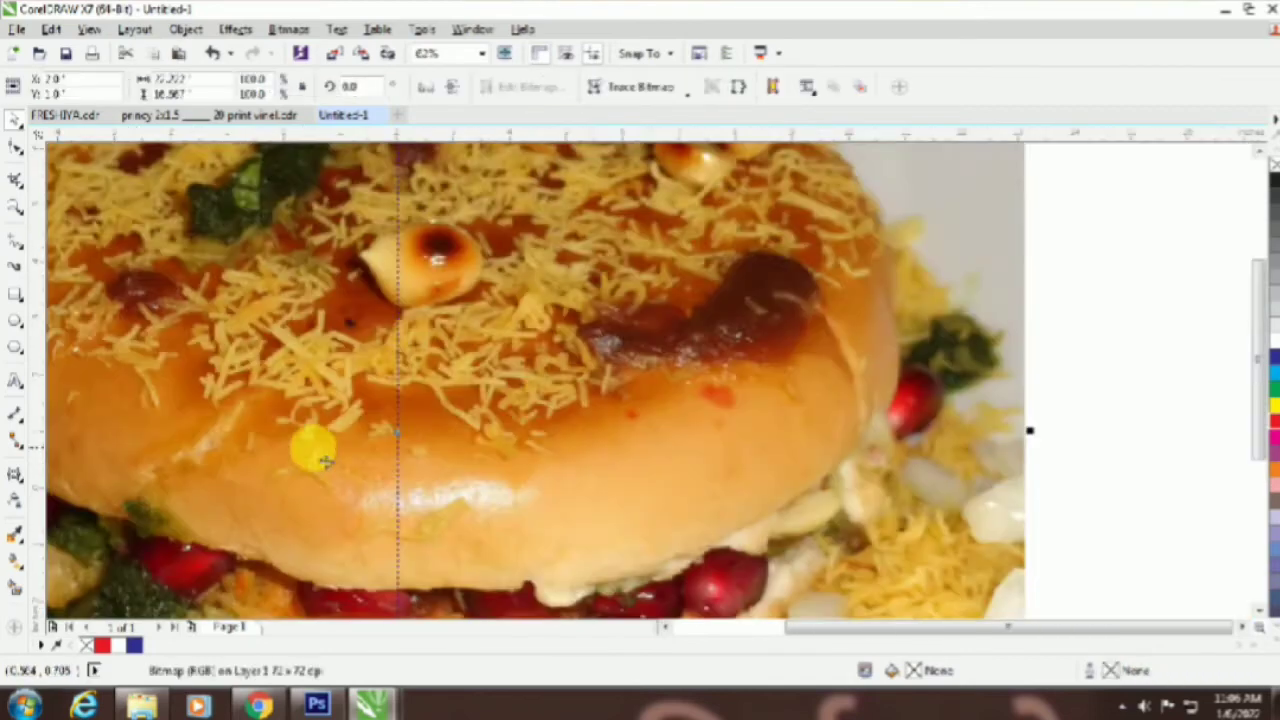
{"action": "scroll", "coordinate": [322, 458], "scroll_direction": "down", "scroll_amount": 1}
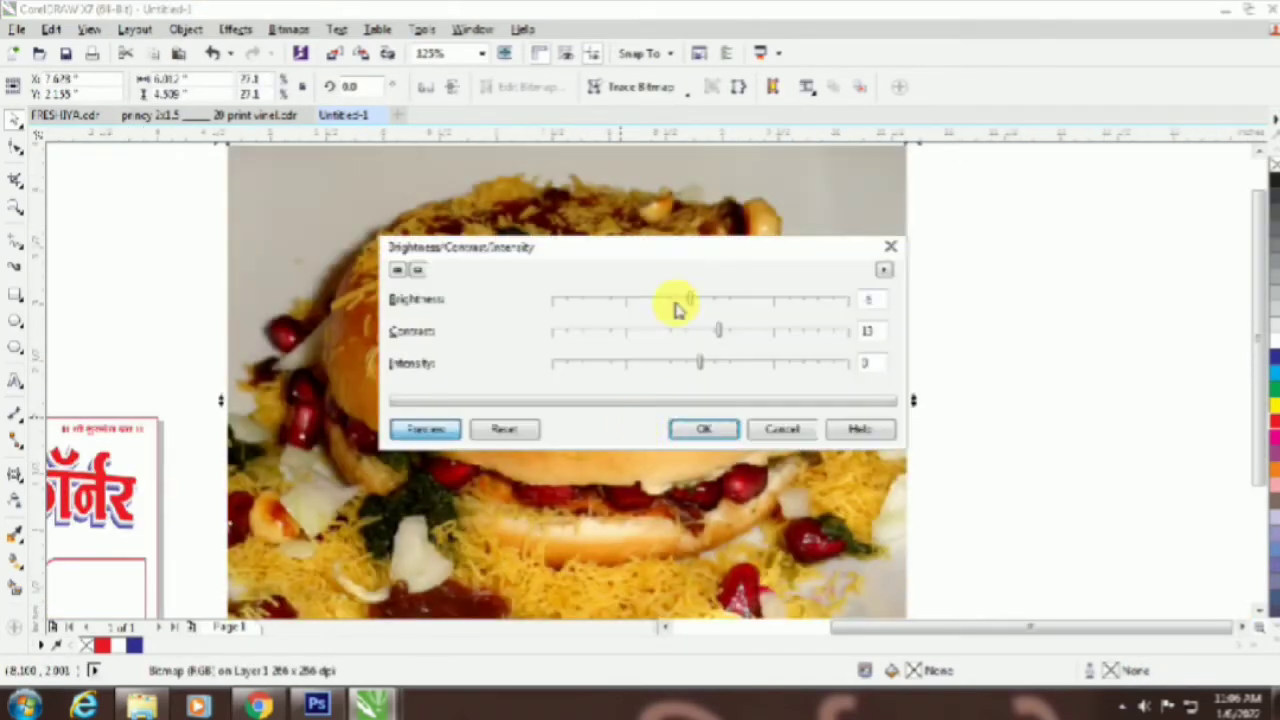
Step: Adjust the dabeli photo's brightness and raise its contrast slightly with the Brightness/Contrast/Intensity effect
{"action": "left_click_drag", "start_coordinate": [683, 251], "coordinate": [1100, 268]}
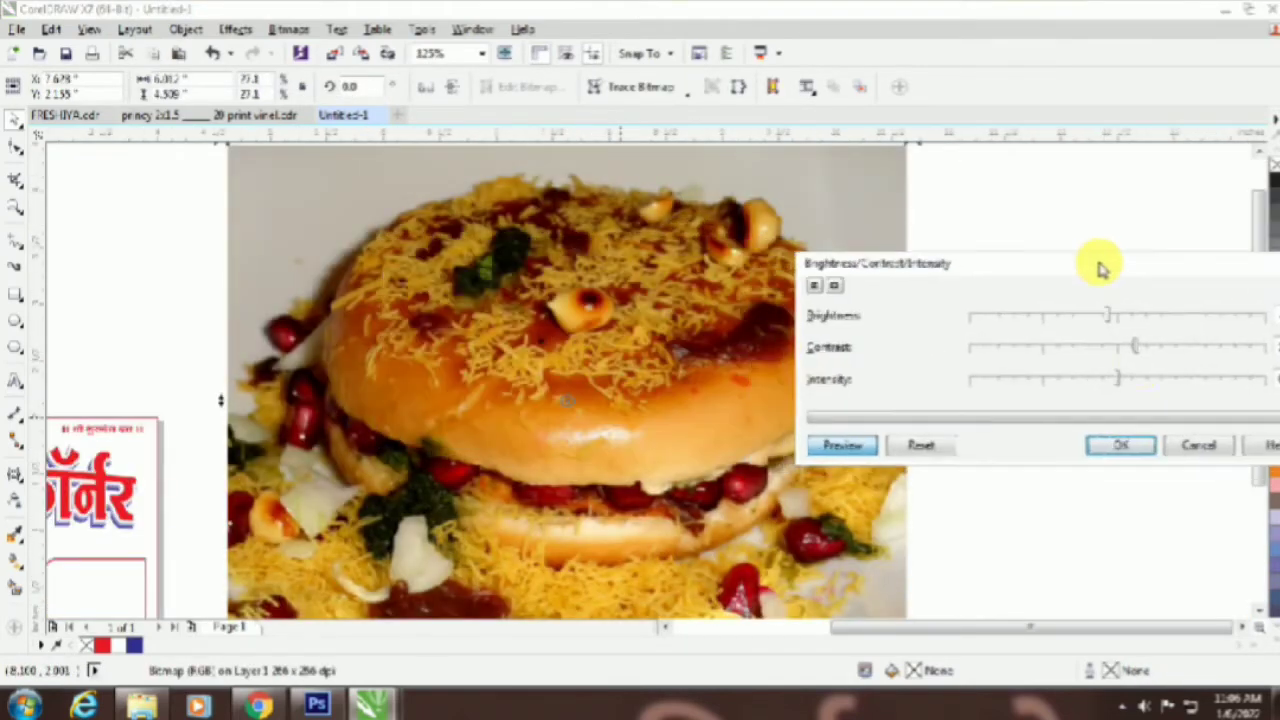
{"action": "left_click", "coordinate": [1135, 318]}
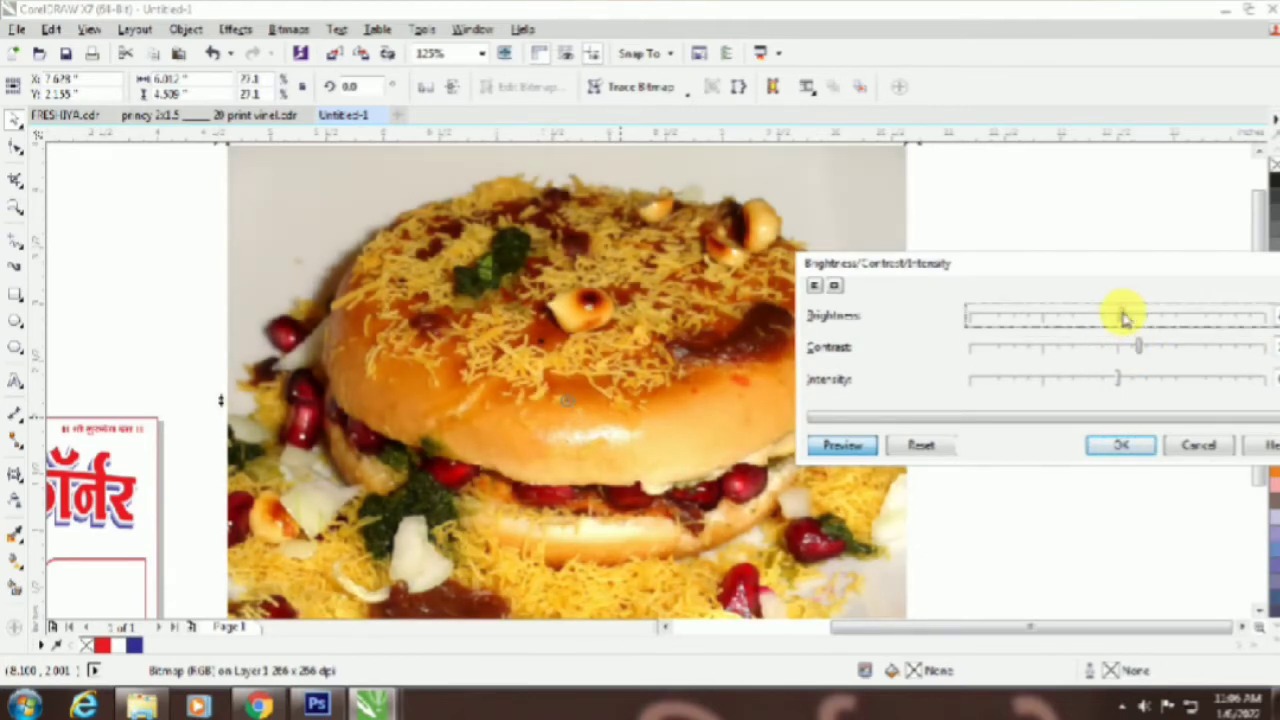
{"action": "left_click_drag", "start_coordinate": [1127, 315], "coordinate": [1122, 313]}
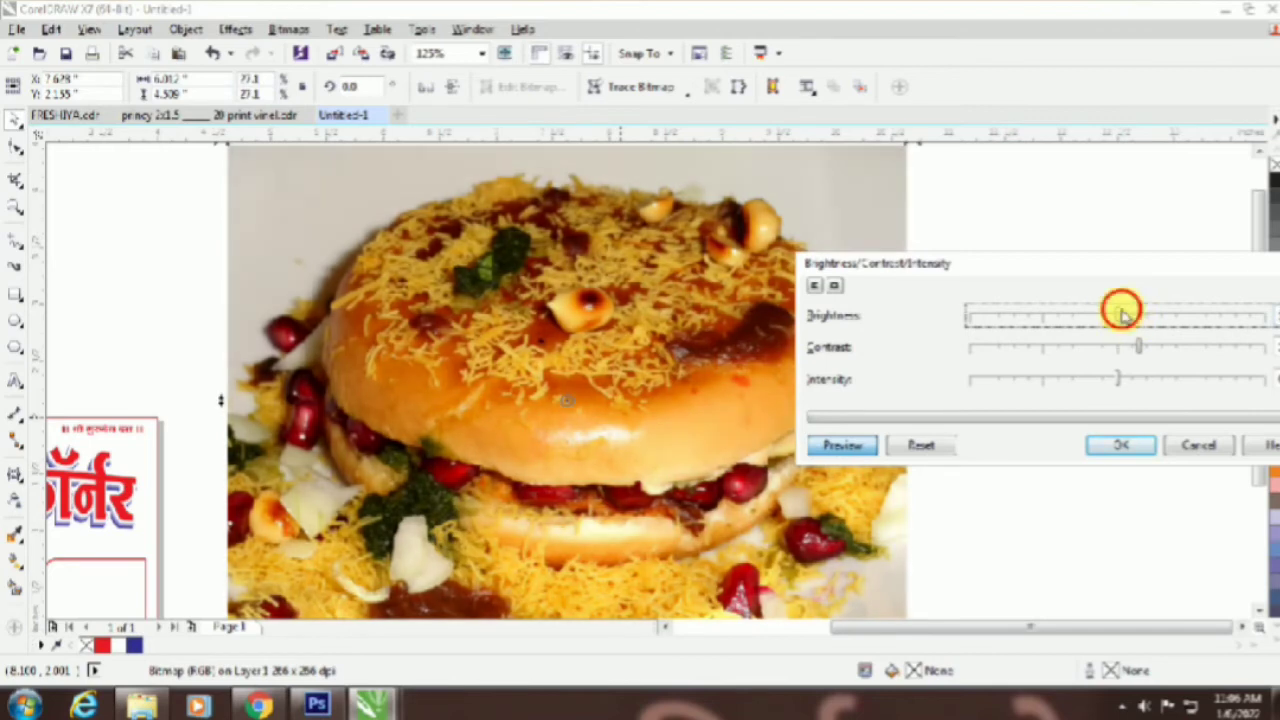
{"action": "left_click", "coordinate": [1150, 452]}
Step: PowerClip the dabeli photo inside the first of the four boxes and open the clip contents for editing
{"action": "scroll", "coordinate": [750, 336], "scroll_direction": "down", "scroll_amount": 2}
{"action": "scroll", "coordinate": [568, 362], "scroll_direction": "up", "scroll_amount": 1}
{"action": "left_click_drag", "start_coordinate": [836, 380], "coordinate": [443, 442]}
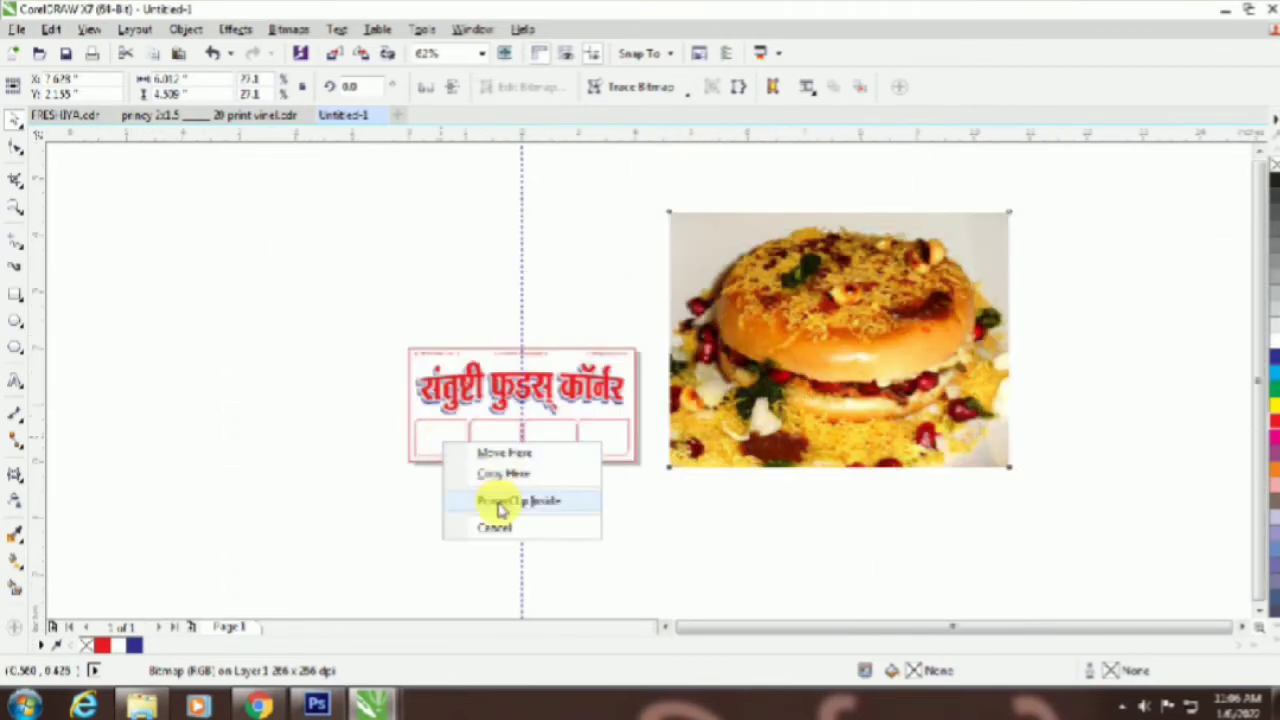
{"action": "left_click", "coordinate": [502, 502]}
{"action": "left_click", "coordinate": [437, 435]}
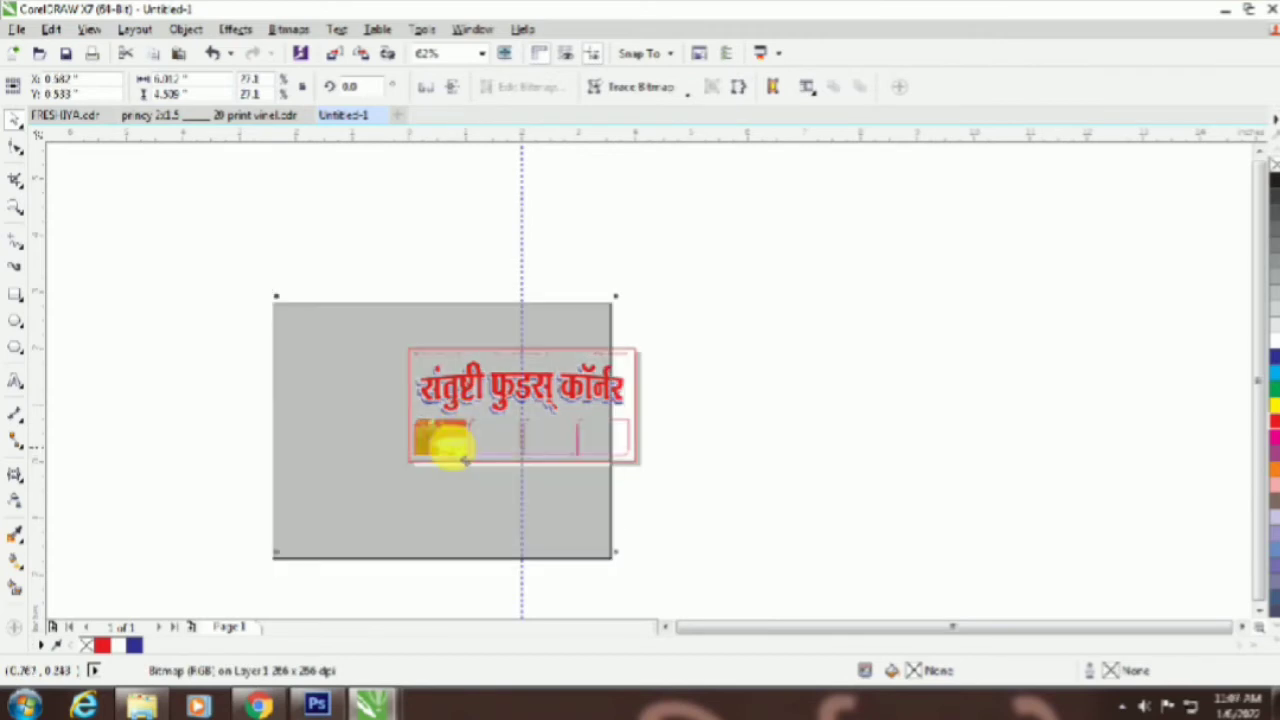
Step: Scale down and reposition the dabeli photo so it fills the first box, and finish editing the PowerClip
{"action": "left_click_drag", "start_coordinate": [615, 297], "coordinate": [548, 405]}
{"action": "scroll", "coordinate": [423, 469], "scroll_direction": "up", "scroll_amount": 2}
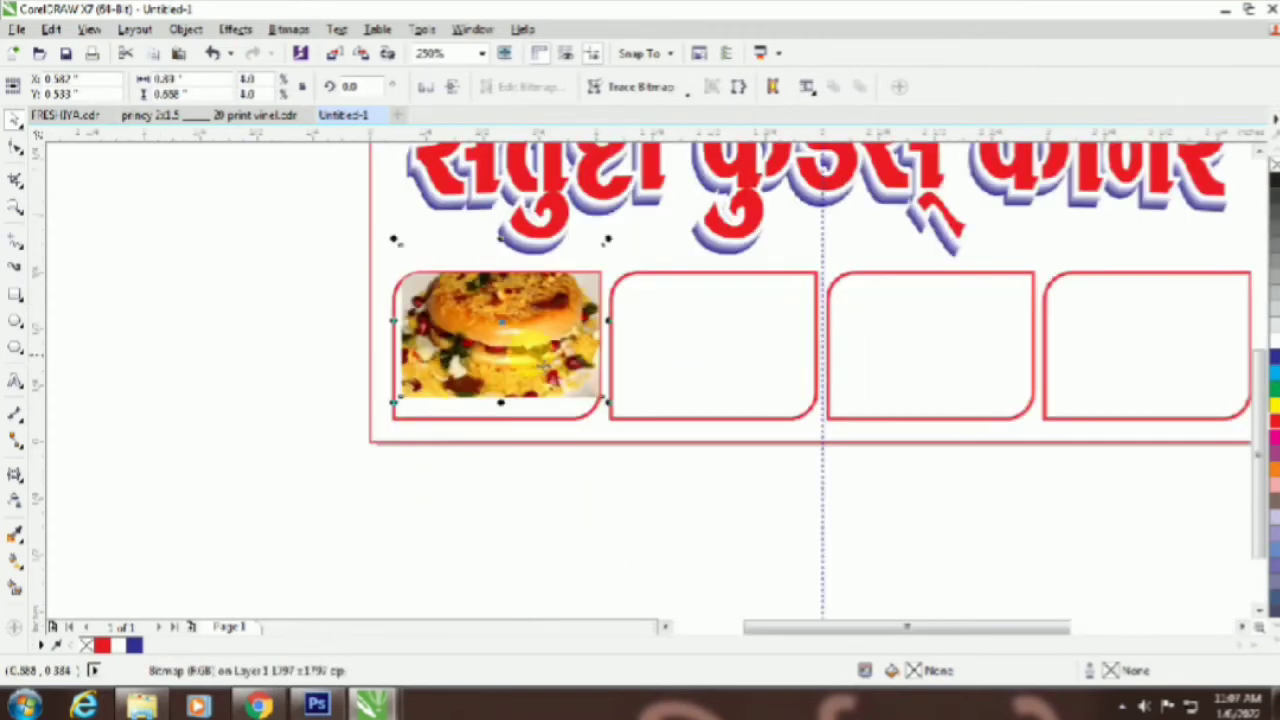
{"action": "left_click_drag", "start_coordinate": [557, 320], "coordinate": [548, 345]}
{"action": "left_click_drag", "start_coordinate": [601, 267], "coordinate": [604, 266]}
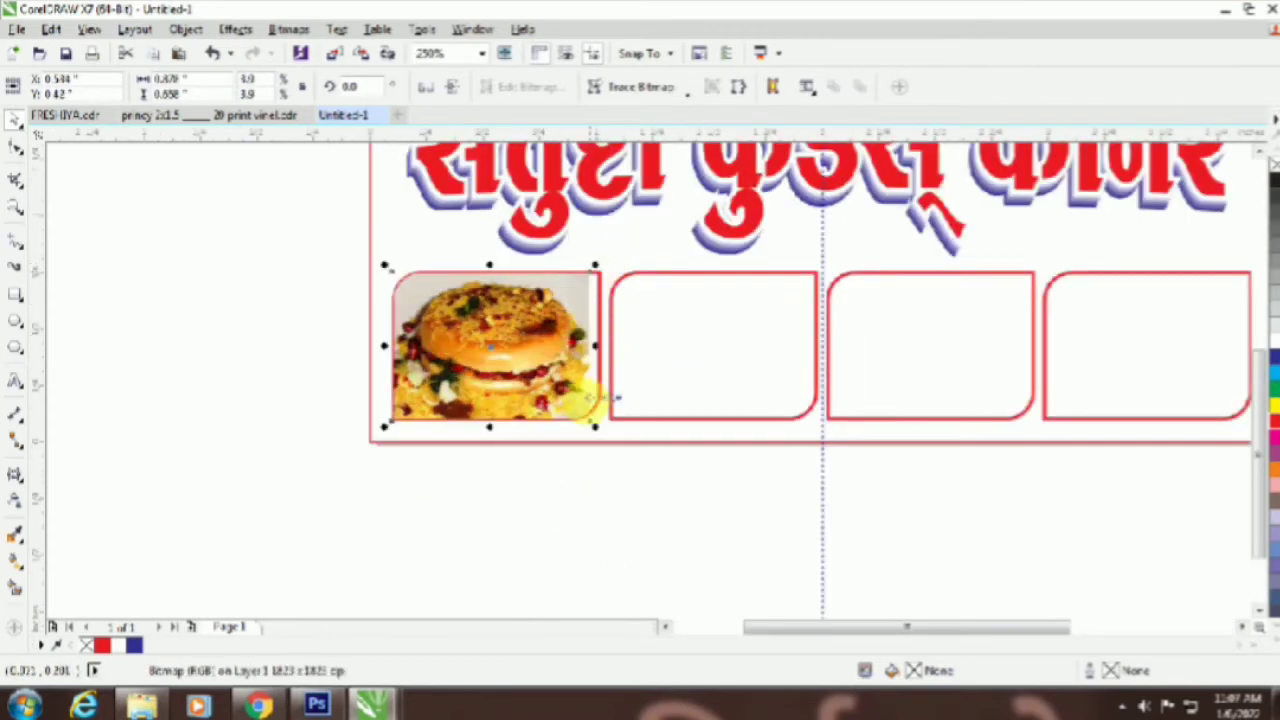
{"action": "left_click_drag", "start_coordinate": [598, 427], "coordinate": [607, 444]}
{"action": "left_click", "coordinate": [603, 522]}
{"action": "scroll", "coordinate": [295, 476], "scroll_direction": "down", "scroll_amount": 1}
{"action": "scroll", "coordinate": [295, 480], "scroll_direction": "down", "scroll_amount": 2}
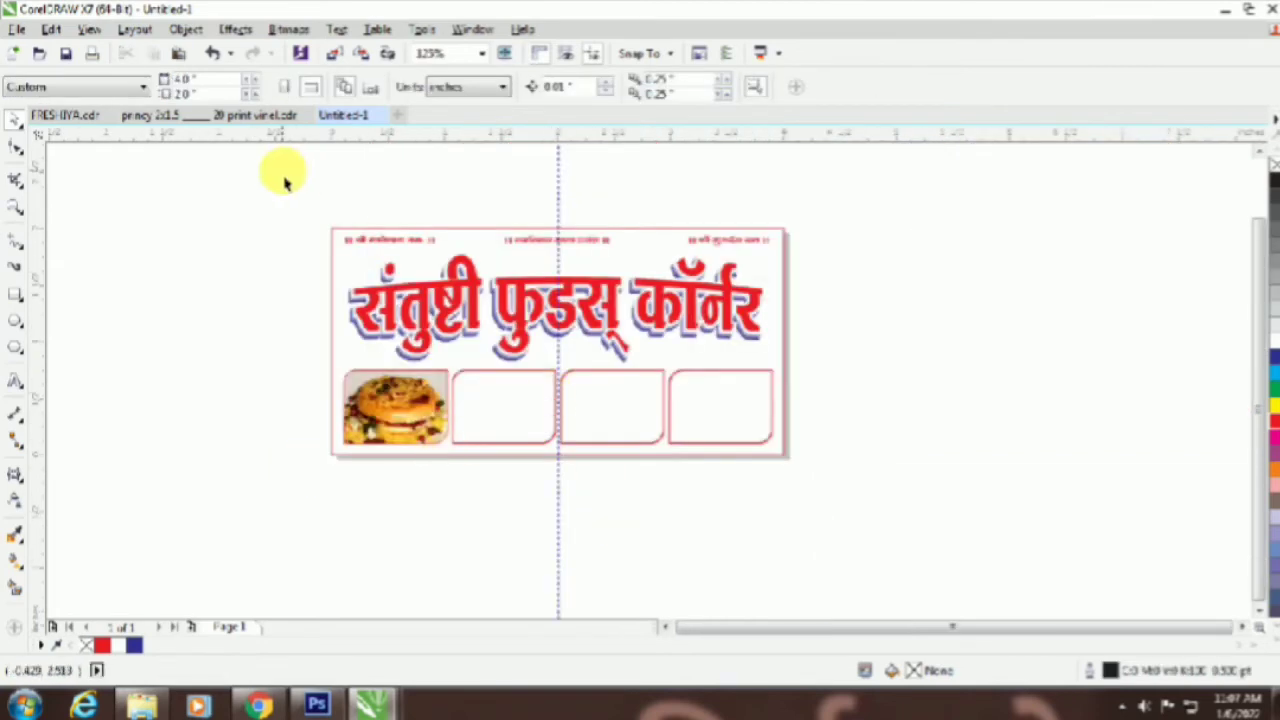
Step: Select the second box on the banner, switch to Chrome, and search Google Images for "oli bhel"
{"action": "left_click_drag", "start_coordinate": [286, 177], "coordinate": [943, 534]}
{"action": "key", "text": "shift+F2"}
{"action": "left_click", "coordinate": [532, 537]}
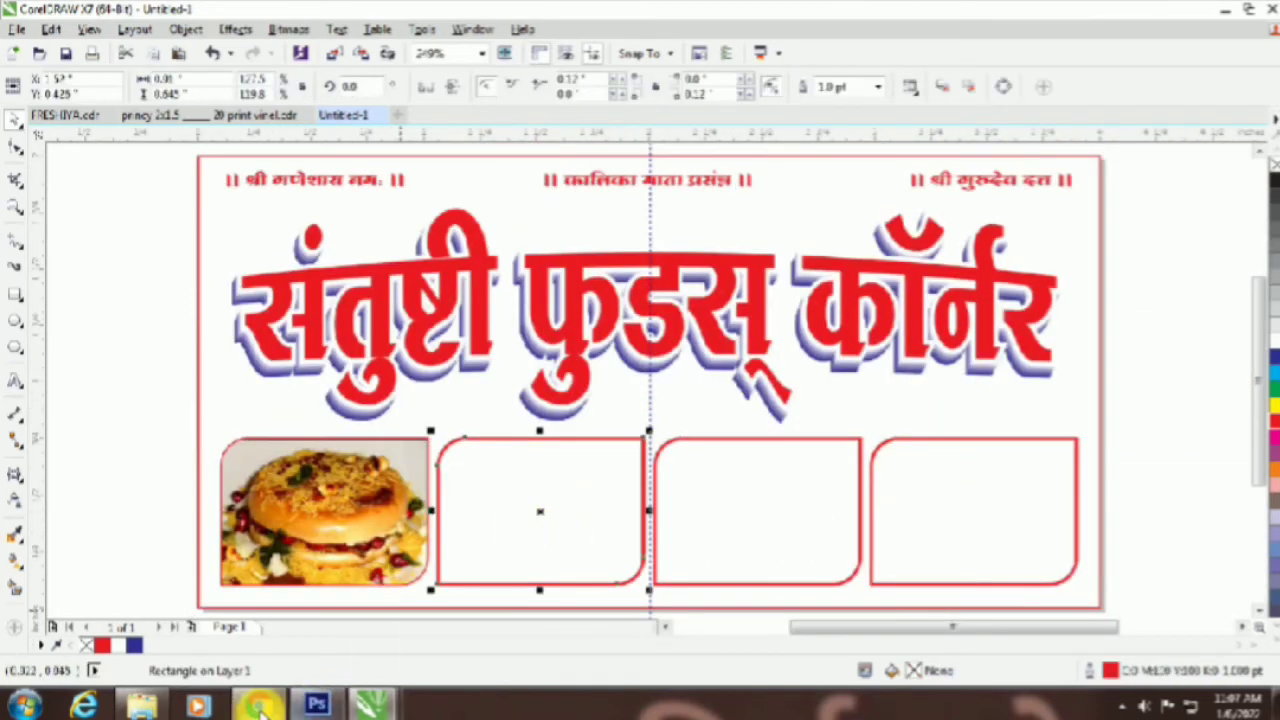
{"action": "mouse_move", "coordinate": [258, 707]}
{"action": "left_click", "coordinate": [250, 590]}
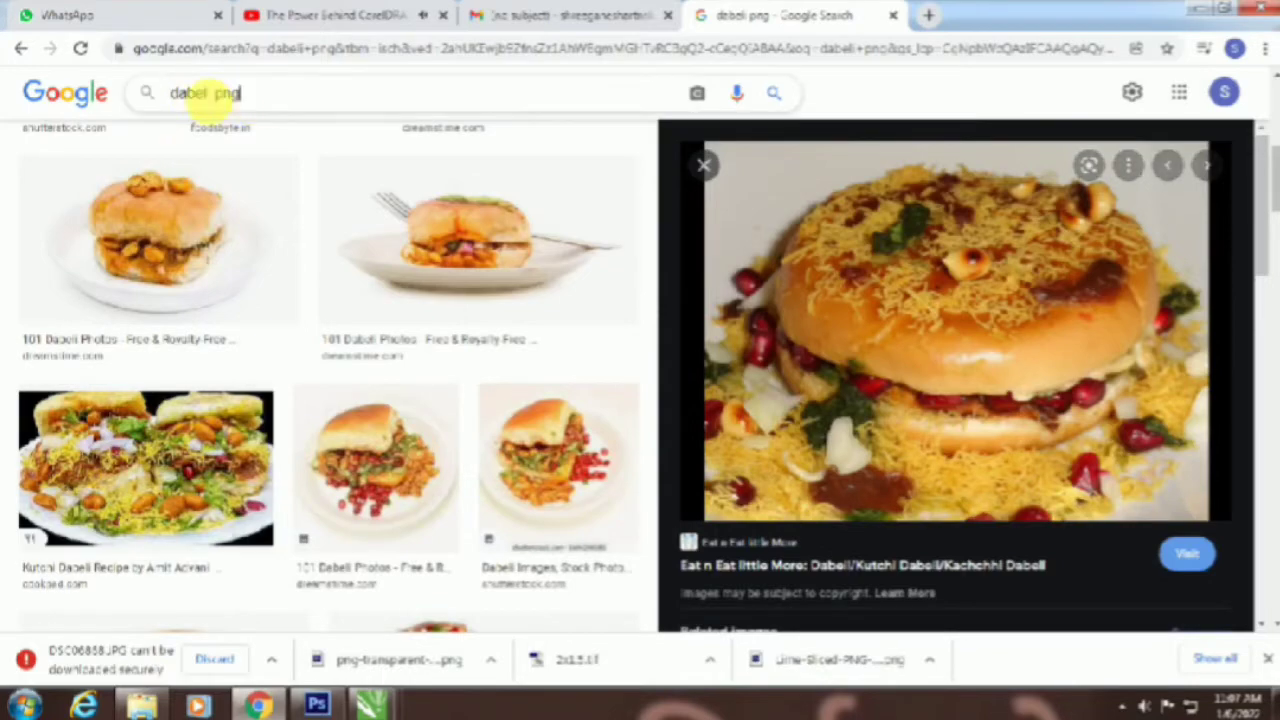
{"action": "triple_click", "coordinate": [198, 95]}
{"action": "type", "text": "oli bhel"}
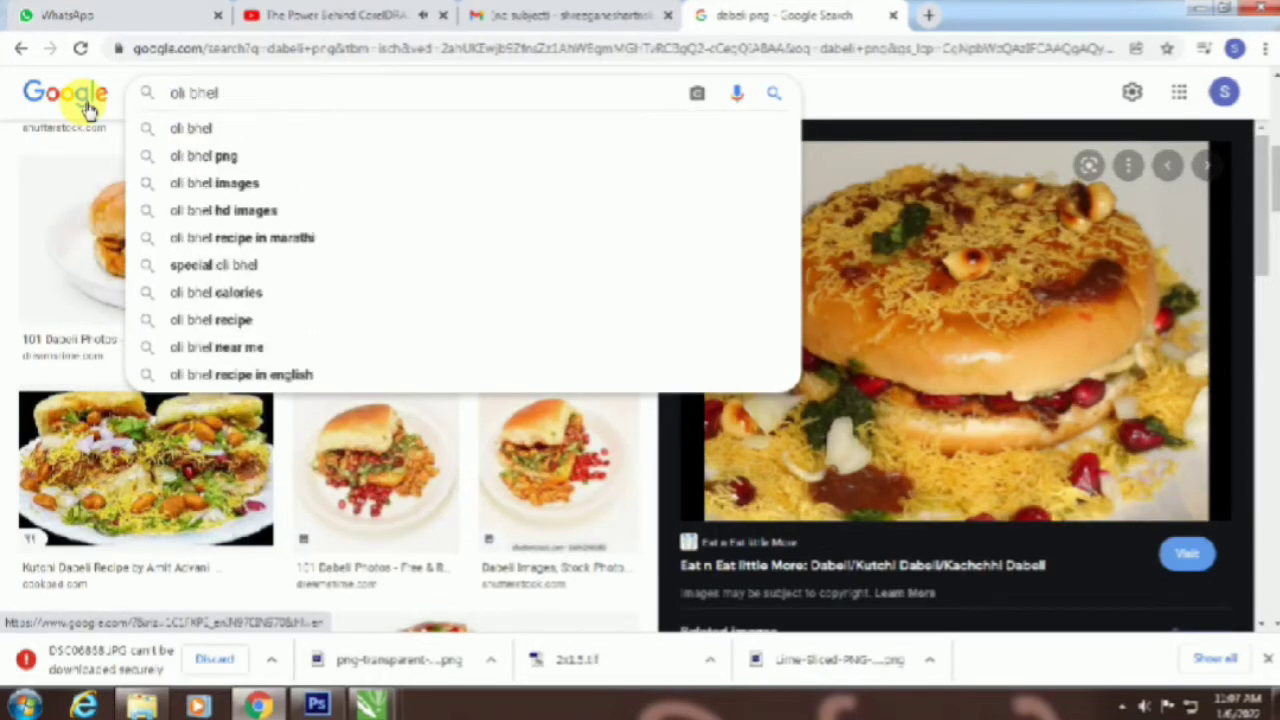
{"action": "key", "text": "Return"}
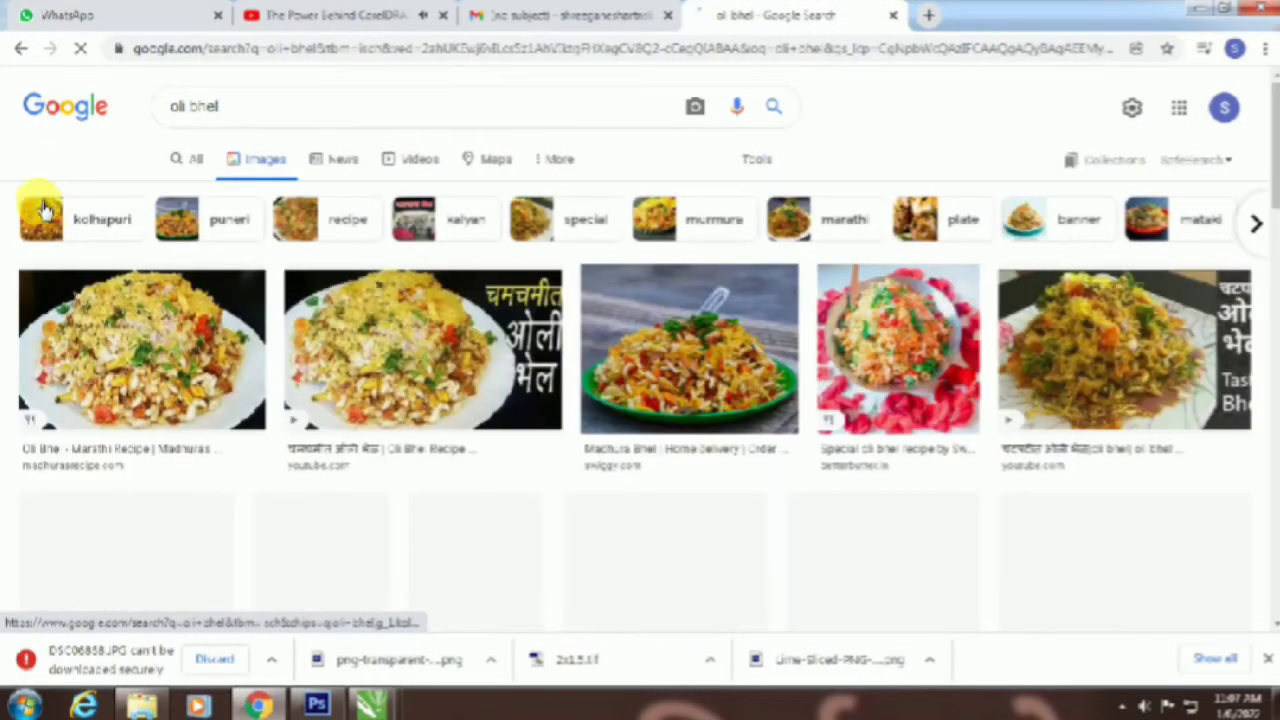
Step: Copy the Madhura Bhel photo with the green plate from the results and paste it into the CorelDRAW banner document
{"action": "scroll", "coordinate": [508, 365], "scroll_direction": "down", "scroll_amount": 1}
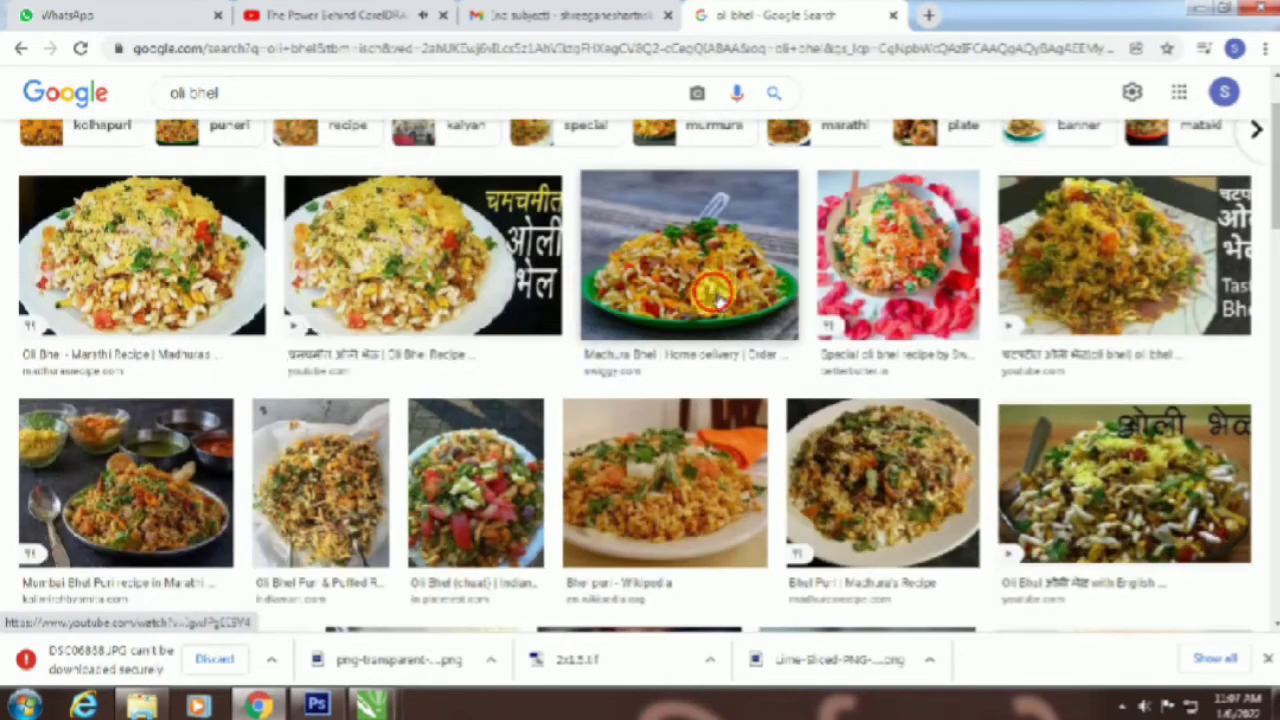
{"action": "left_click", "coordinate": [706, 283]}
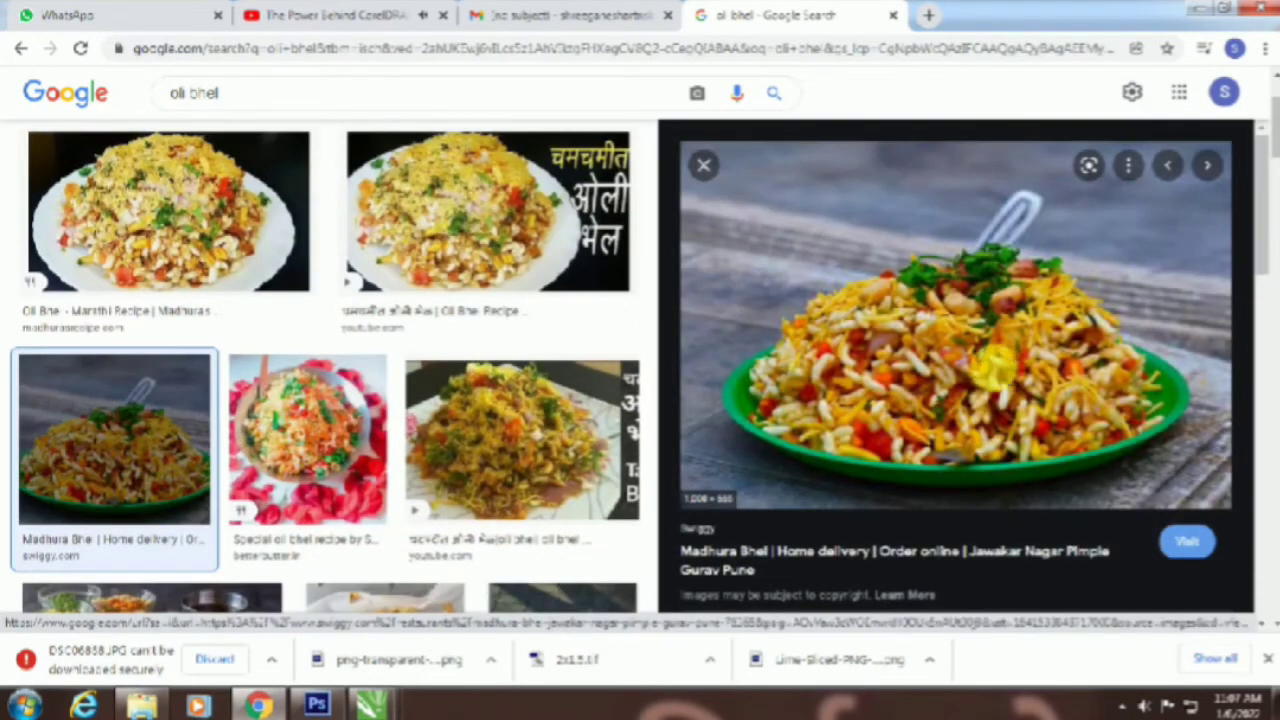
{"action": "right_click", "coordinate": [992, 380]}
{"action": "left_click", "coordinate": [1077, 271]}
{"action": "mouse_move", "coordinate": [378, 706]}
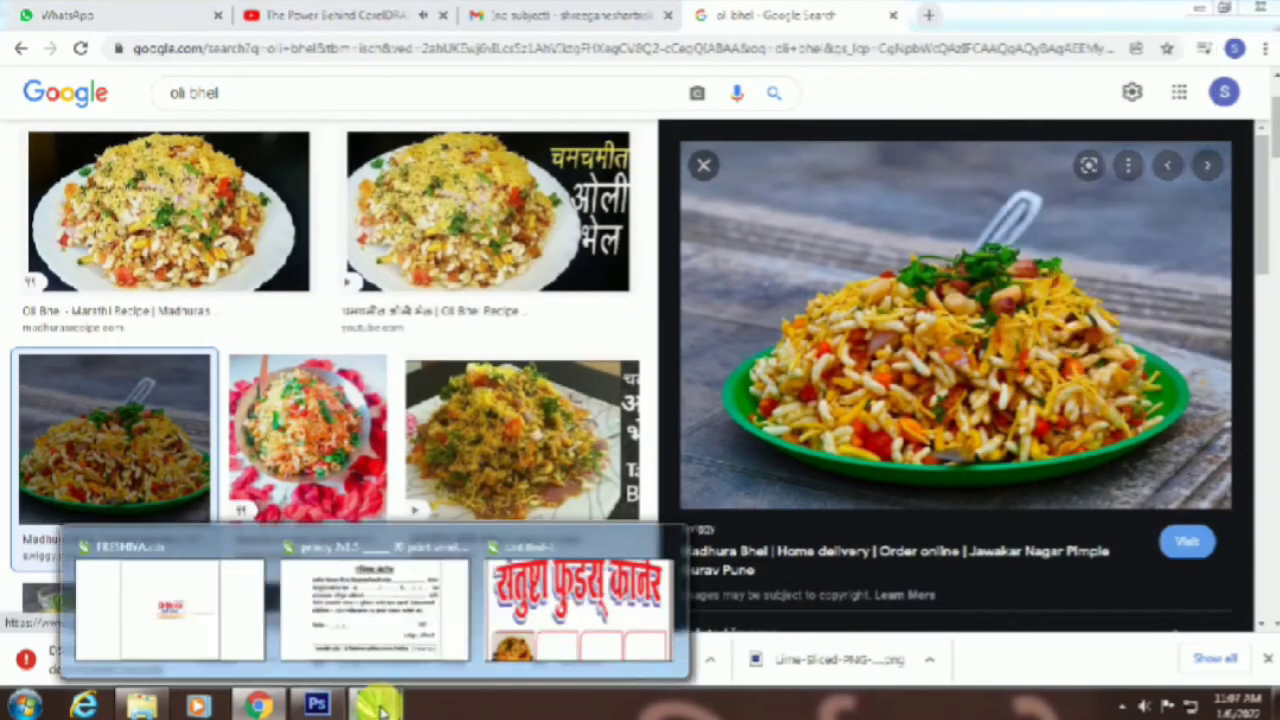
{"action": "left_click", "coordinate": [566, 616]}
{"action": "left_click", "coordinate": [147, 386]}
{"action": "left_click", "coordinate": [510, 512]}
{"action": "key", "text": "ctrl+v"}
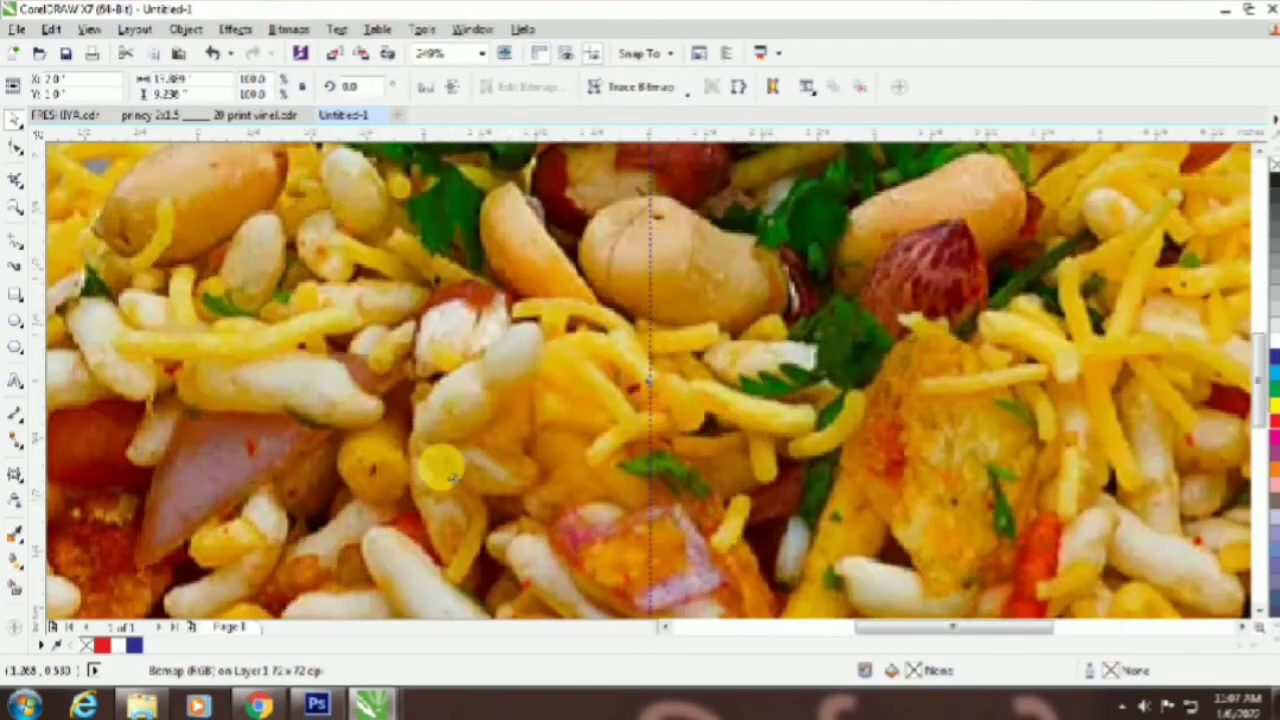
Step: Shrink the bhel photo, PowerClip it inside the second box, and open the clip contents for editing
{"action": "scroll", "coordinate": [430, 468], "scroll_direction": "down", "scroll_amount": 2}
{"action": "left_click_drag", "start_coordinate": [875, 172], "coordinate": [321, 544]}
{"action": "left_click_drag", "start_coordinate": [212, 608], "coordinate": [452, 474]}
{"action": "left_click", "coordinate": [491, 533]}
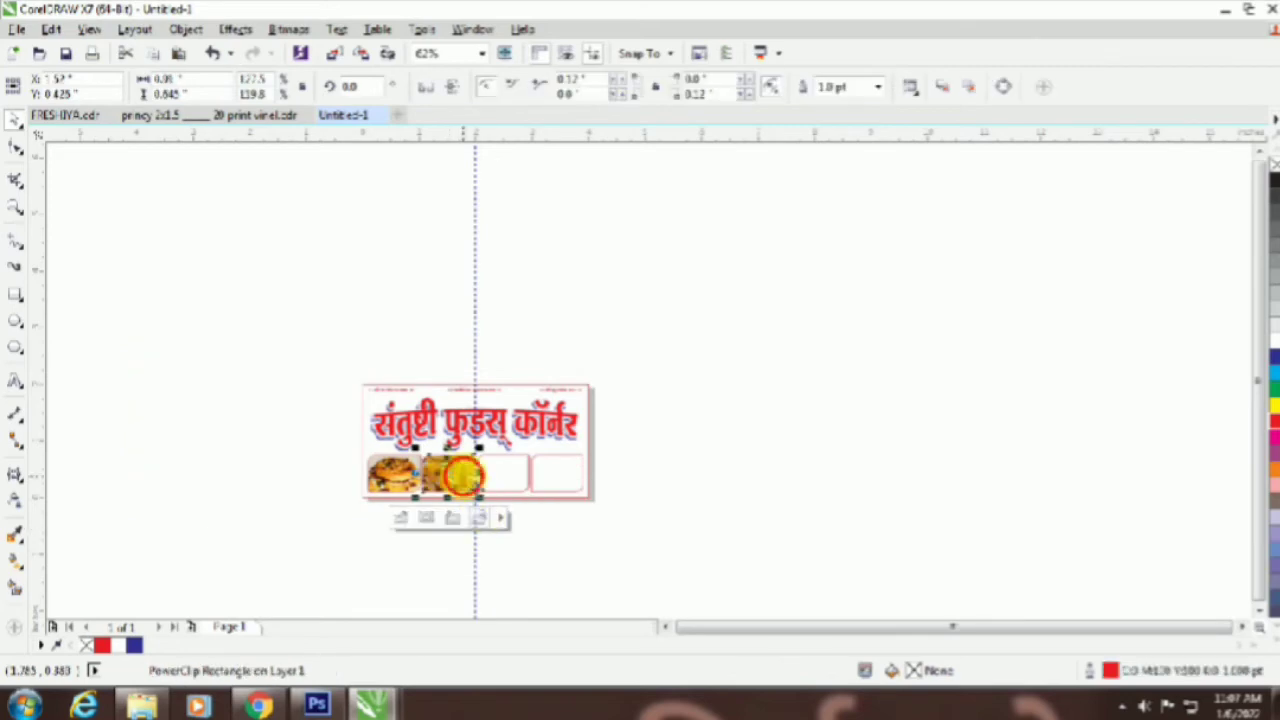
{"action": "left_click", "coordinate": [466, 474], "text": "alt"}
Step: Scale the bhel photo to about 1.04 x 0.69 in and position it so the plate is centred in the second box
{"action": "left_click_drag", "start_coordinate": [553, 388], "coordinate": [496, 452]}
{"action": "left_click_drag", "start_coordinate": [453, 484], "coordinate": [488, 482]}
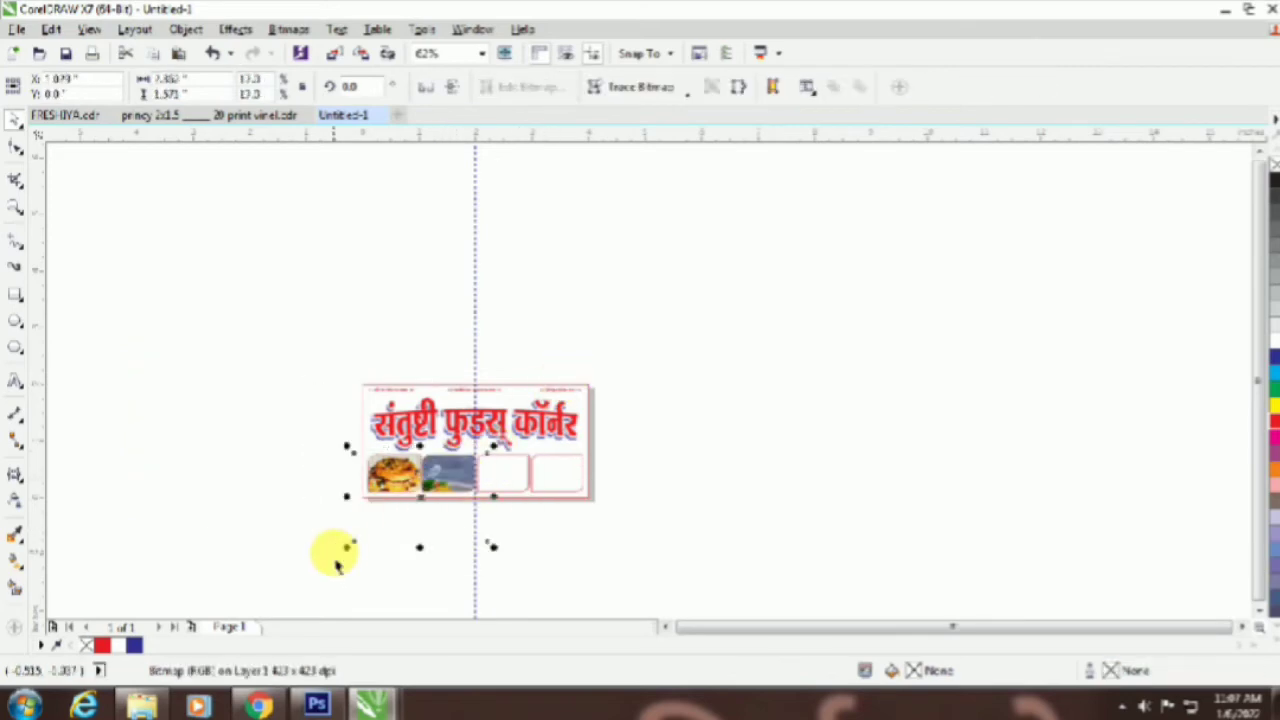
{"action": "left_click_drag", "start_coordinate": [354, 542], "coordinate": [425, 513]}
{"action": "scroll", "coordinate": [432, 473], "scroll_direction": "up", "scroll_amount": 2}
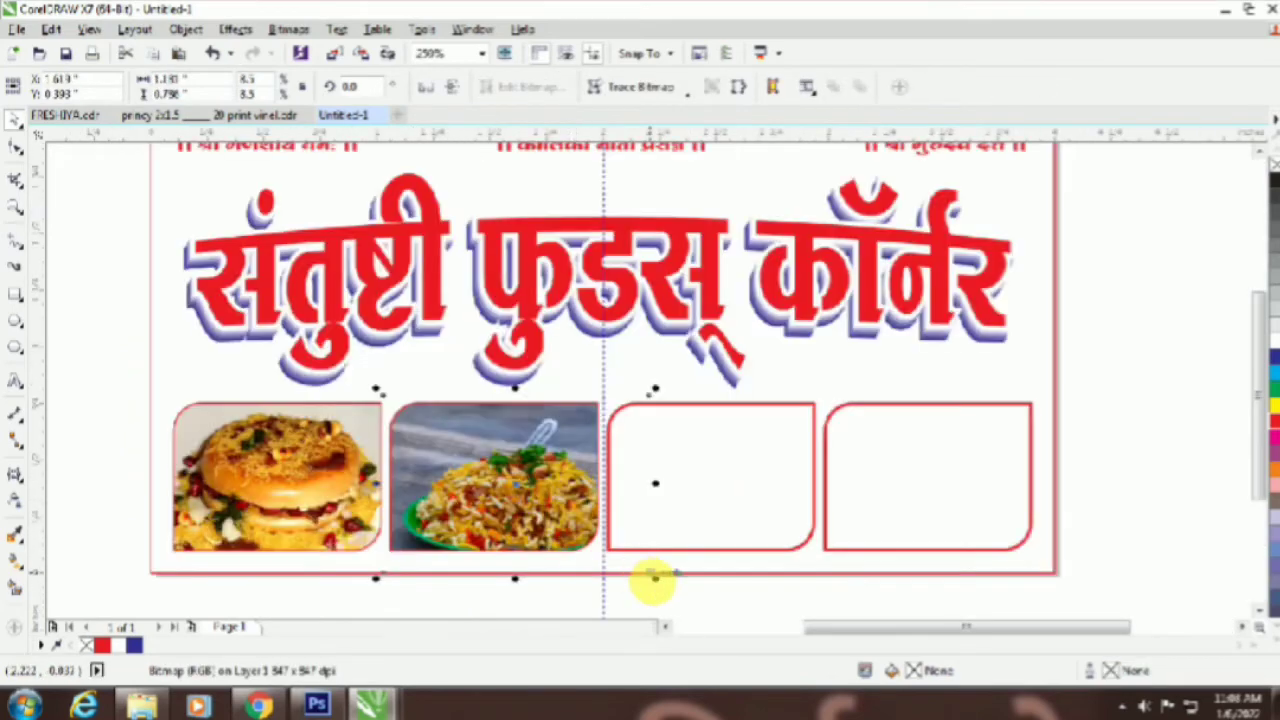
{"action": "left_click_drag", "start_coordinate": [652, 583], "coordinate": [613, 555]}
{"action": "scroll", "coordinate": [538, 525], "scroll_direction": "up", "scroll_amount": 2}
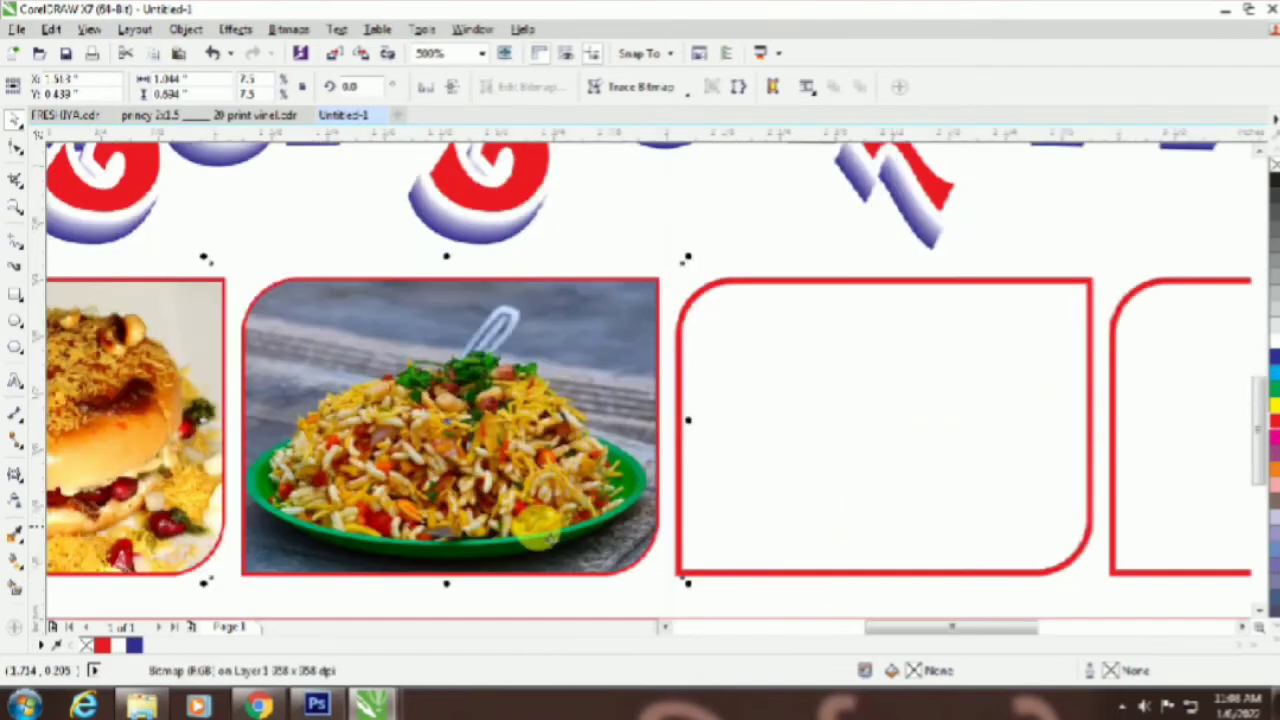
{"action": "key", "text": "Right"}
{"action": "key", "text": "Right"}
{"action": "key", "text": "Right"}
{"action": "scroll", "coordinate": [437, 345], "scroll_direction": "down", "scroll_amount": 2}
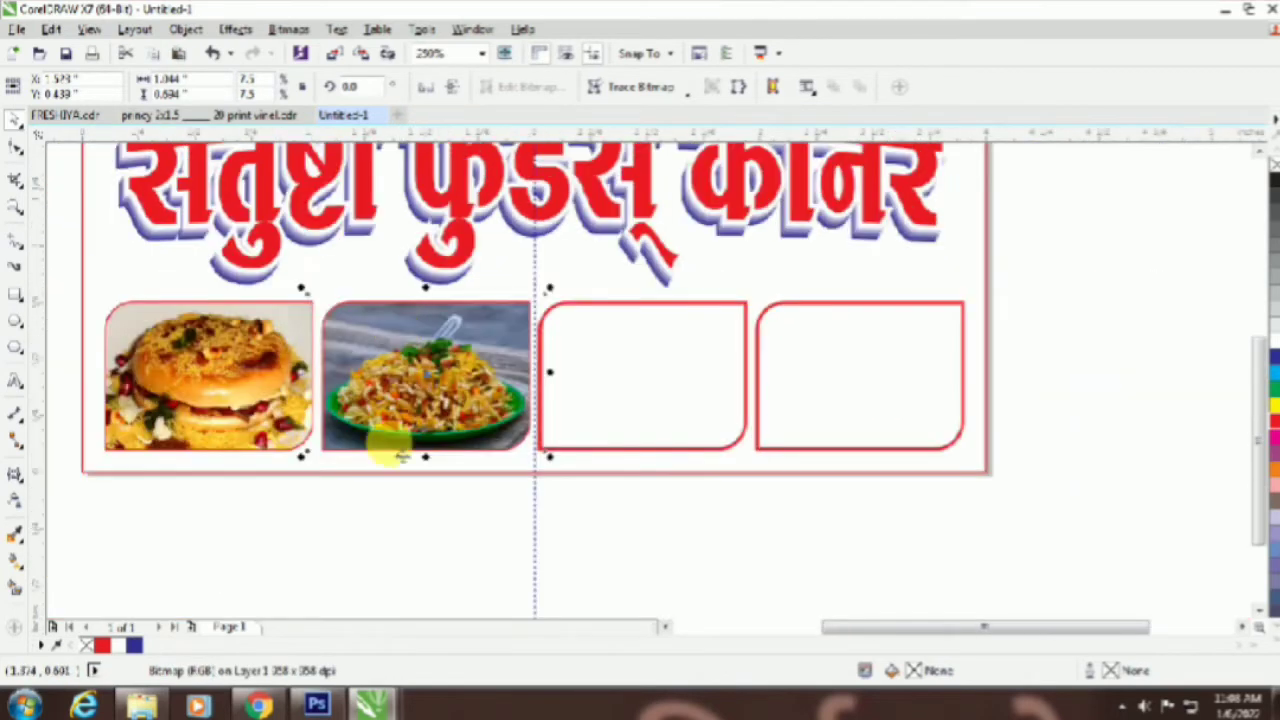
Step: Switch to Chrome and search Google Images for "kadhi bhel" to find the third box's photo
{"action": "scroll", "coordinate": [386, 429], "scroll_direction": "up", "scroll_amount": 1}
{"action": "left_click", "coordinate": [676, 408]}
{"action": "left_click", "coordinate": [260, 706]}
{"action": "double_click", "coordinate": [178, 92]}
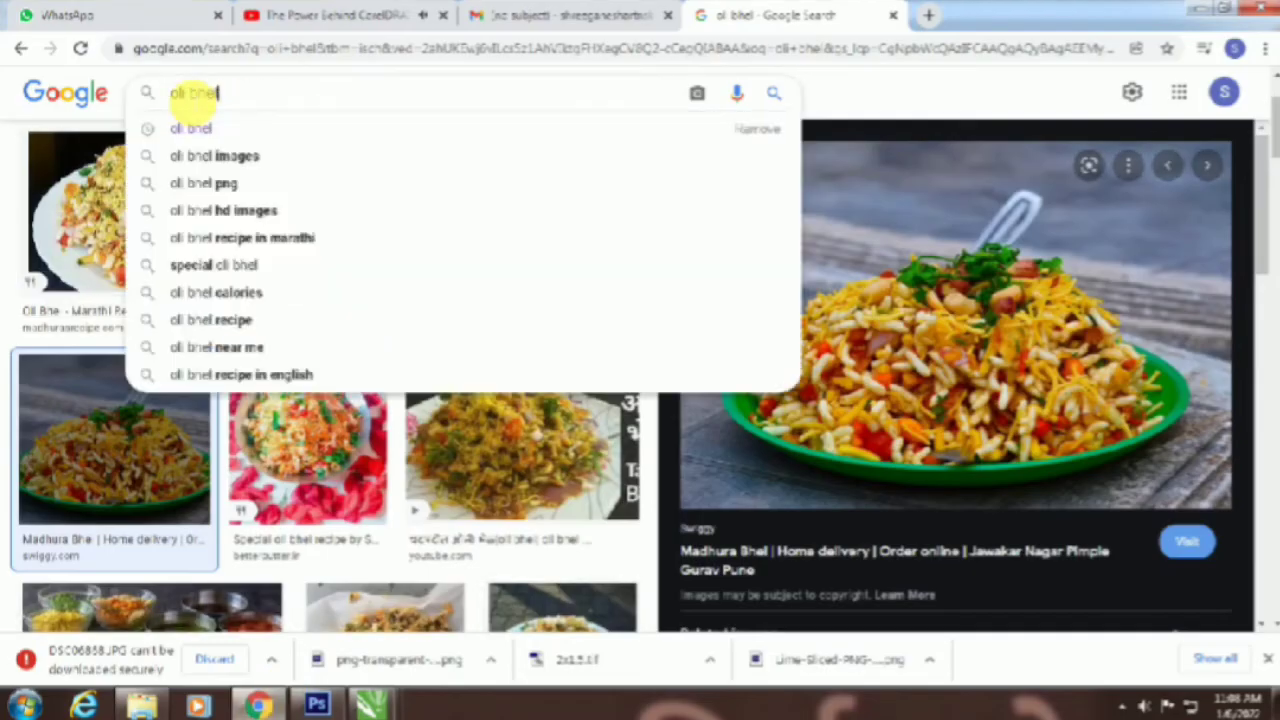
{"action": "type", "text": "kadhi"}
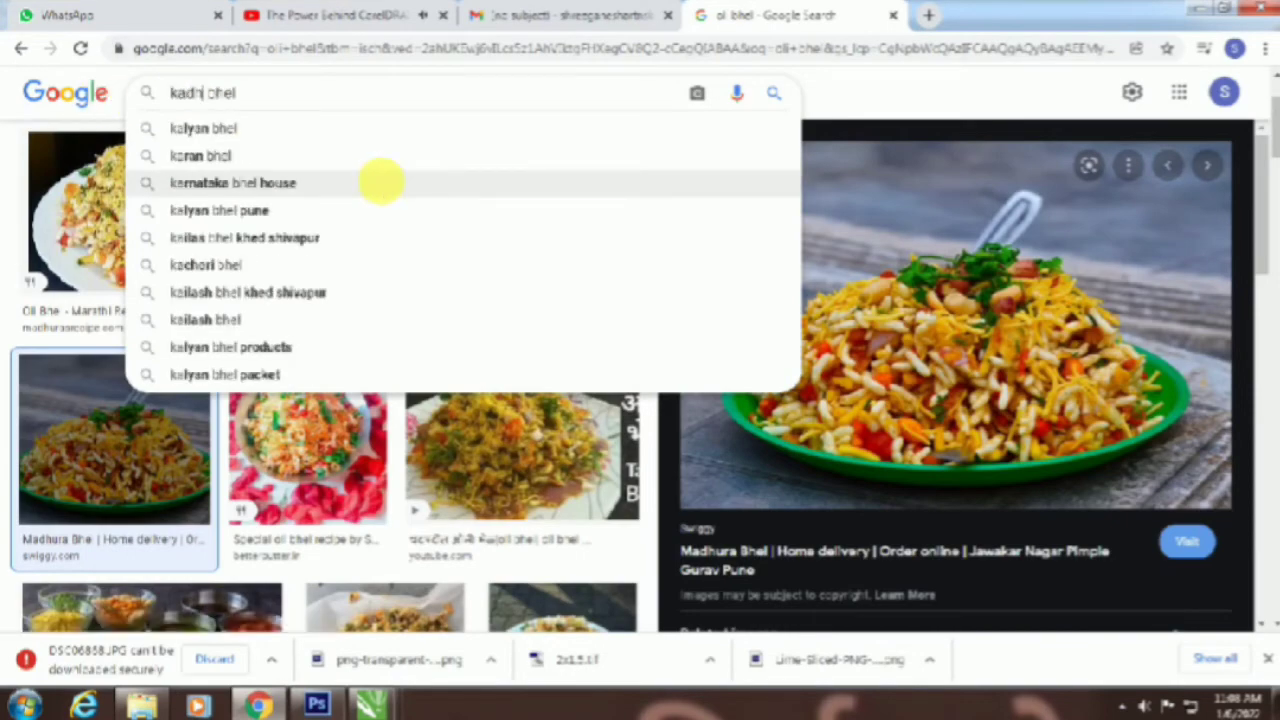
{"action": "key", "text": "Return"}
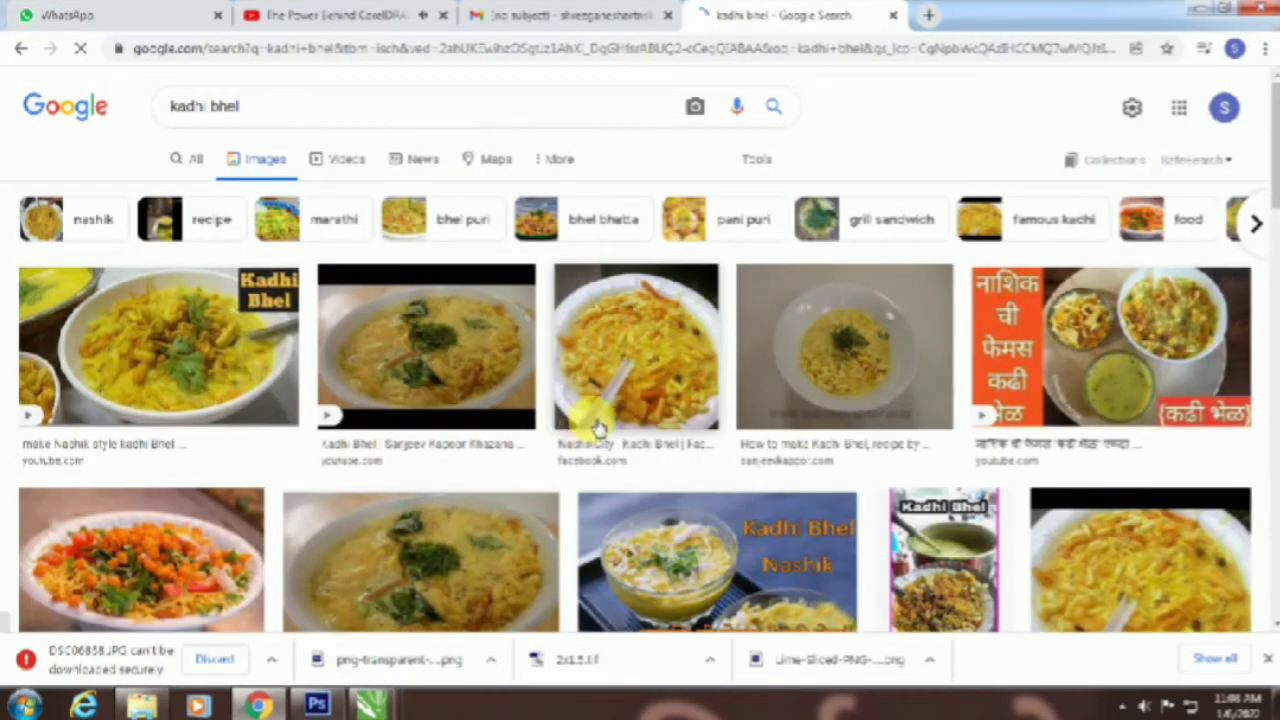
Step: Browse the kadhi bhel image results and open the preview of the first photo, the Nashik style kadhi bhel in a white bowl
{"action": "scroll", "coordinate": [338, 355], "scroll_direction": "down", "scroll_amount": 2}
{"action": "scroll", "coordinate": [338, 355], "scroll_direction": "down", "scroll_amount": 3}
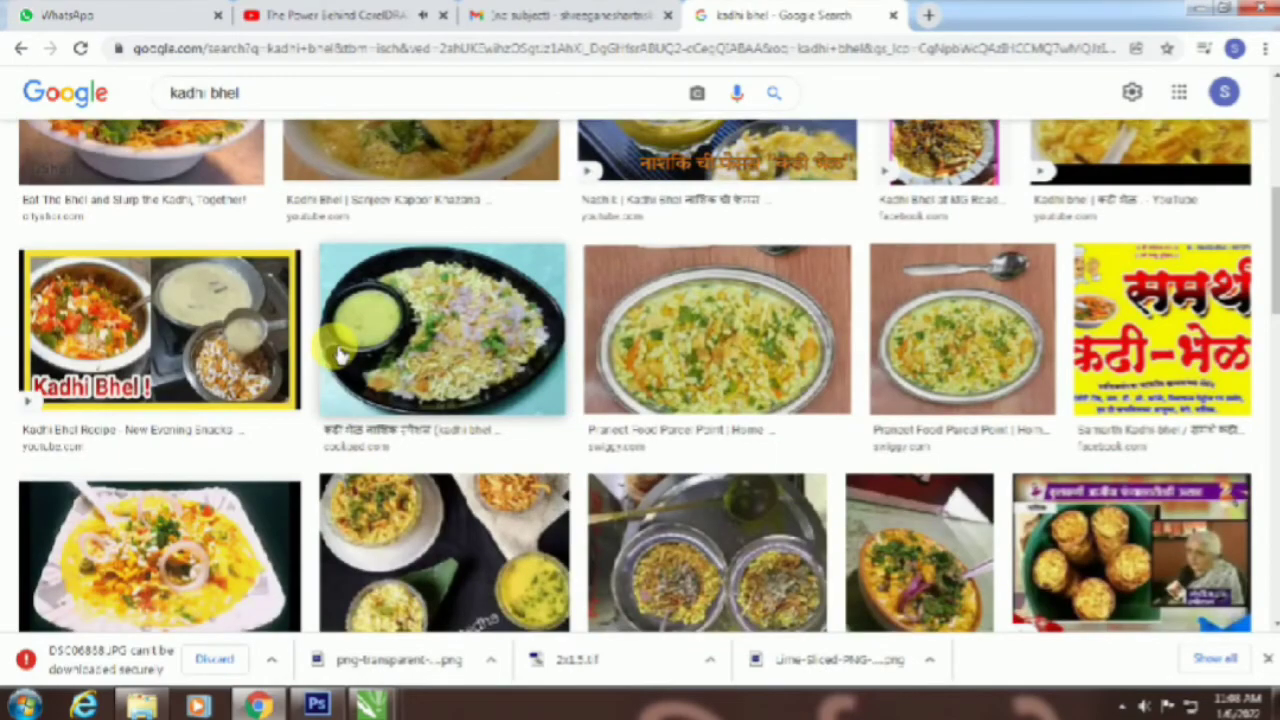
{"action": "scroll", "coordinate": [555, 338], "scroll_direction": "down", "scroll_amount": 8}
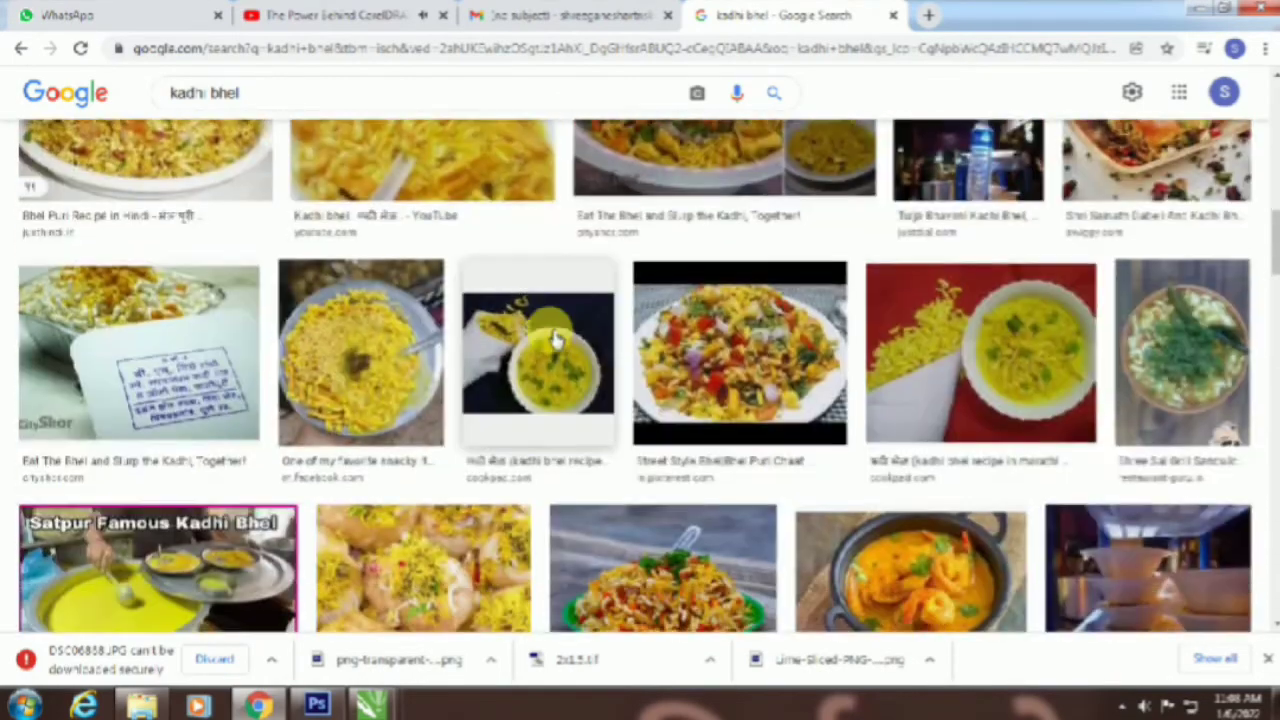
{"action": "scroll", "coordinate": [555, 340], "scroll_direction": "down", "scroll_amount": 1}
{"action": "scroll", "coordinate": [551, 338], "scroll_direction": "up", "scroll_amount": 11}
{"action": "left_click", "coordinate": [229, 357]}
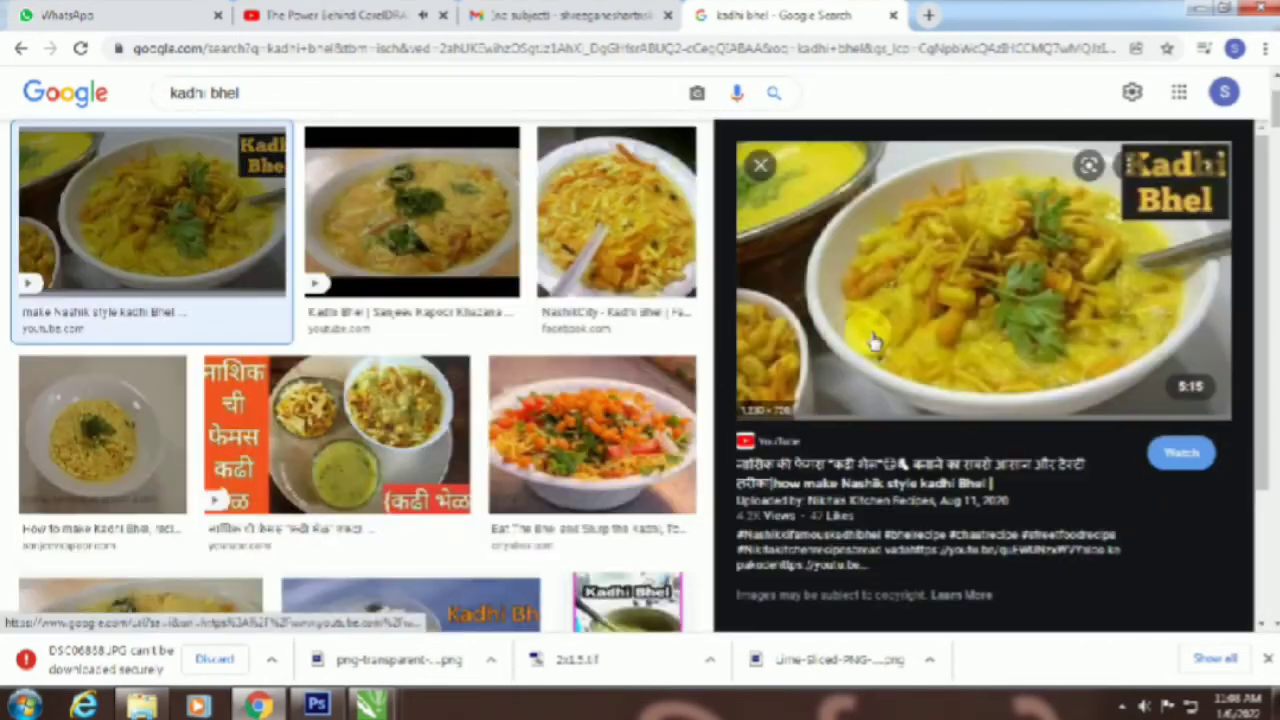
Step: Check the related images, then copy the previewed kadhi bhel photo and paste it into the CorelDRAW banner document
{"action": "scroll", "coordinate": [943, 455], "scroll_direction": "down", "scroll_amount": 4}
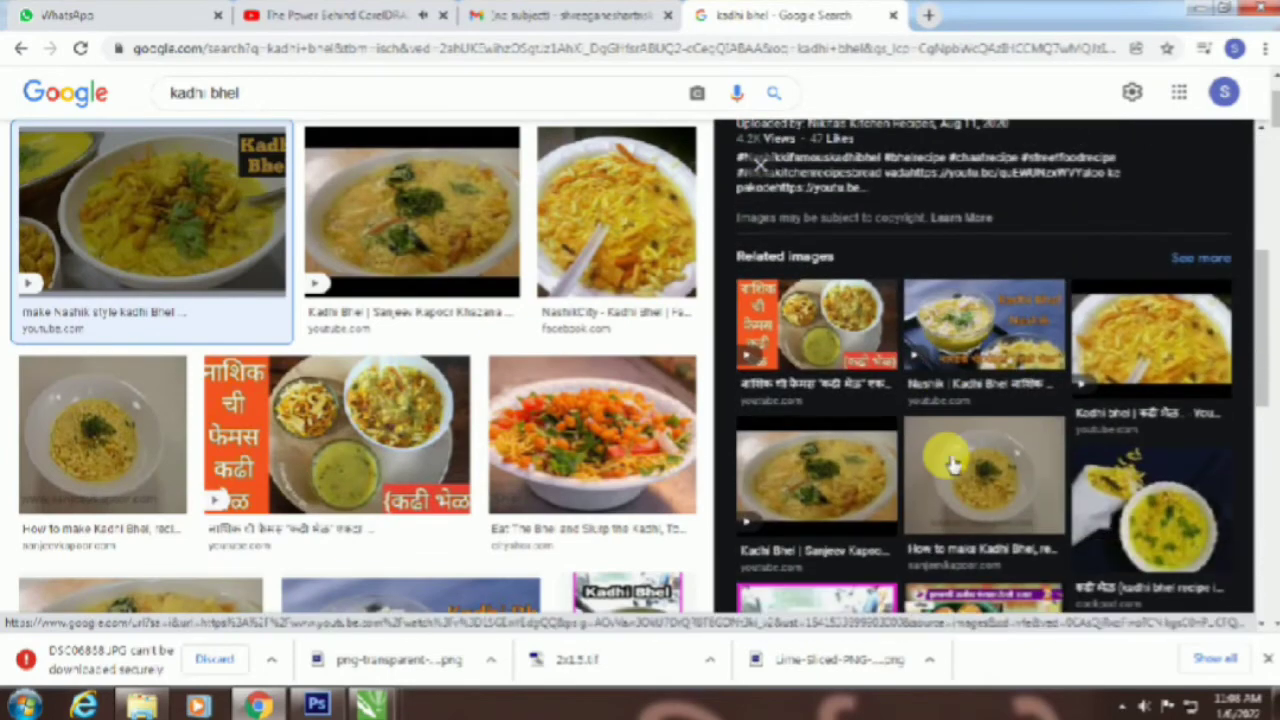
{"action": "scroll", "coordinate": [952, 463], "scroll_direction": "down", "scroll_amount": 2}
{"action": "scroll", "coordinate": [1027, 440], "scroll_direction": "down", "scroll_amount": 4}
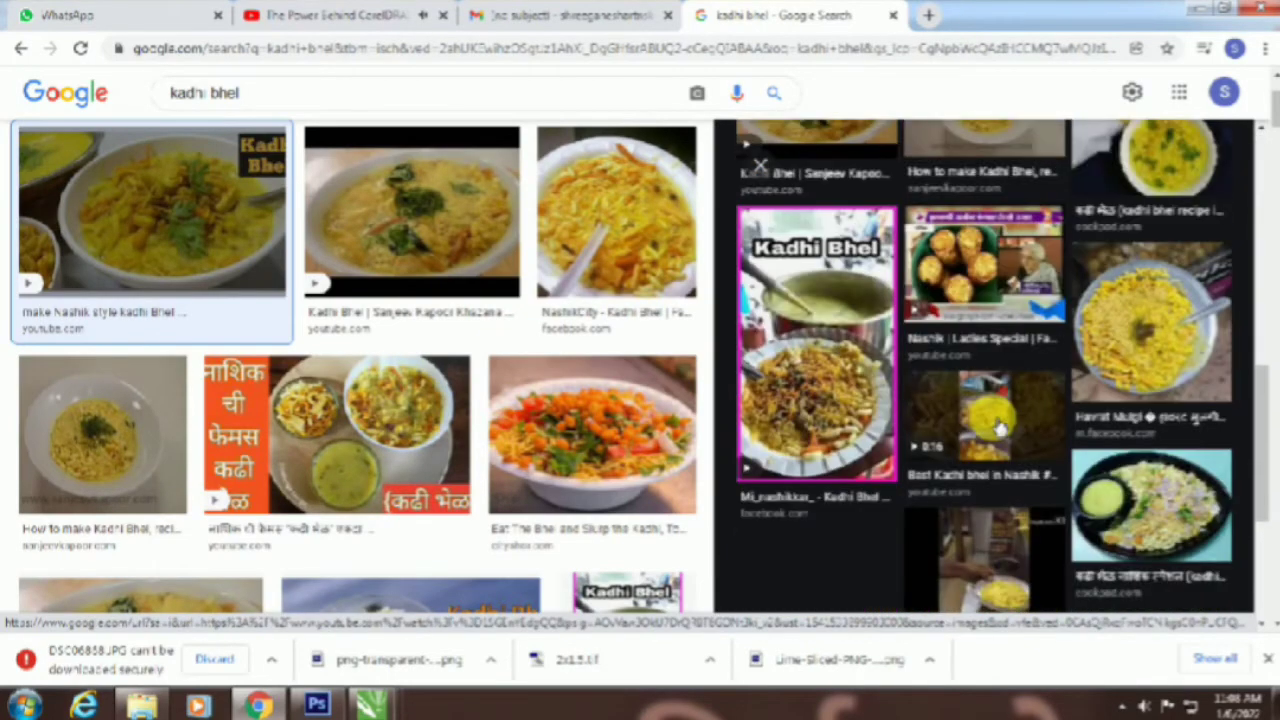
{"action": "scroll", "coordinate": [1128, 480], "scroll_direction": "up", "scroll_amount": 10}
{"action": "right_click", "coordinate": [1002, 376]}
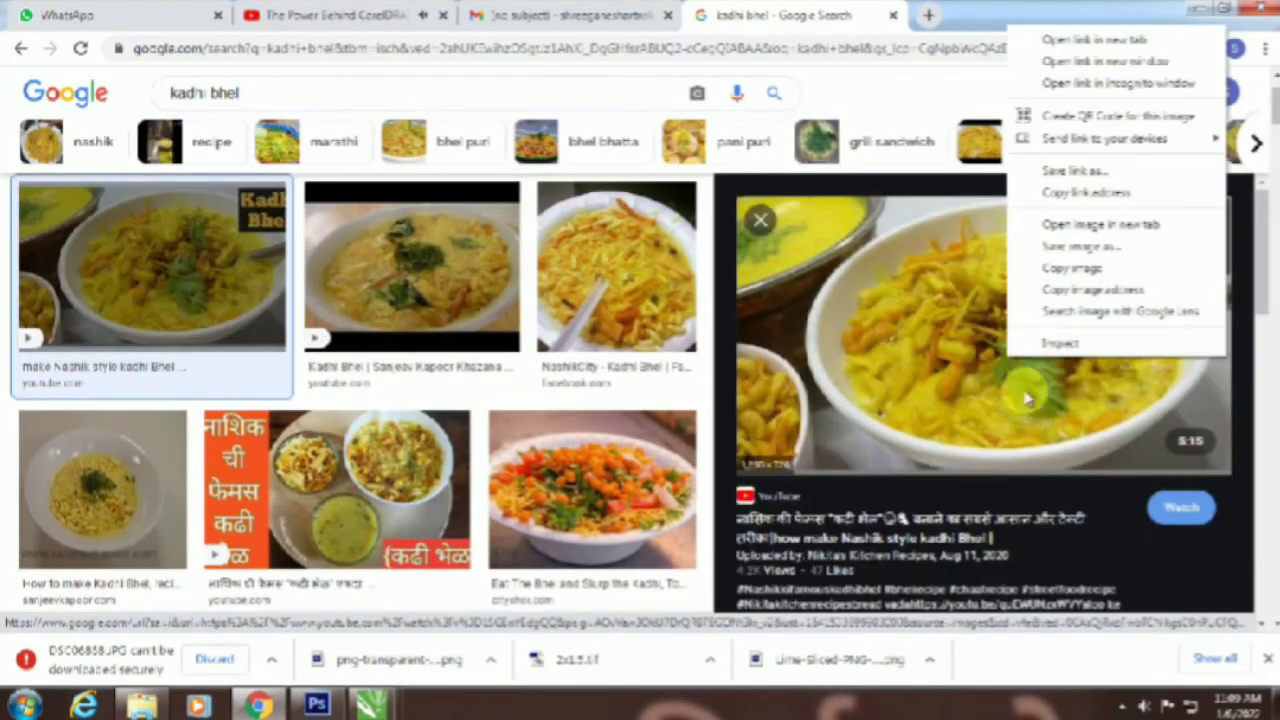
{"action": "left_click", "coordinate": [1023, 253]}
{"action": "left_click", "coordinate": [378, 703]}
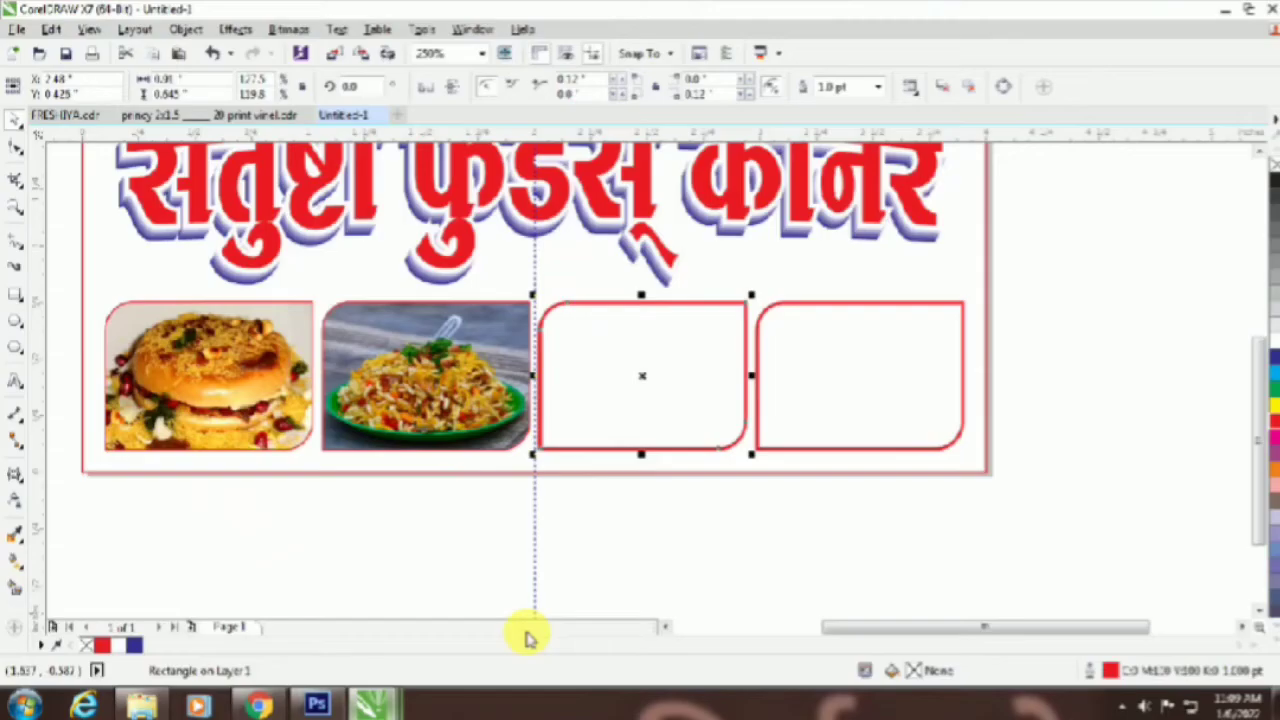
{"action": "key", "text": "ctrl+v"}
Step: Shrink the kadhi bhel photo to about 3.9 x 2.2 in, PowerClip it inside the third box, and open the clip contents for editing
{"action": "scroll", "coordinate": [575, 490], "scroll_direction": "down", "scroll_amount": 5}
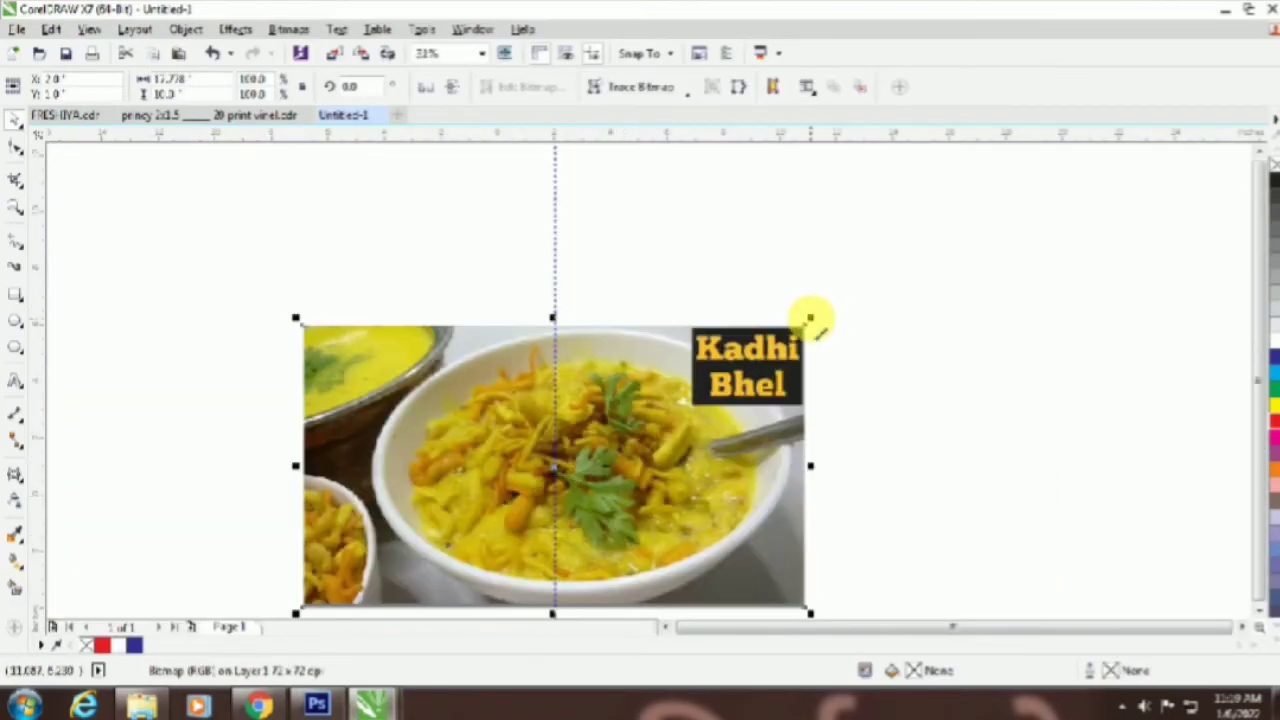
{"action": "left_click_drag", "start_coordinate": [810, 320], "coordinate": [420, 538]}
{"action": "right_click", "coordinate": [578, 498]}
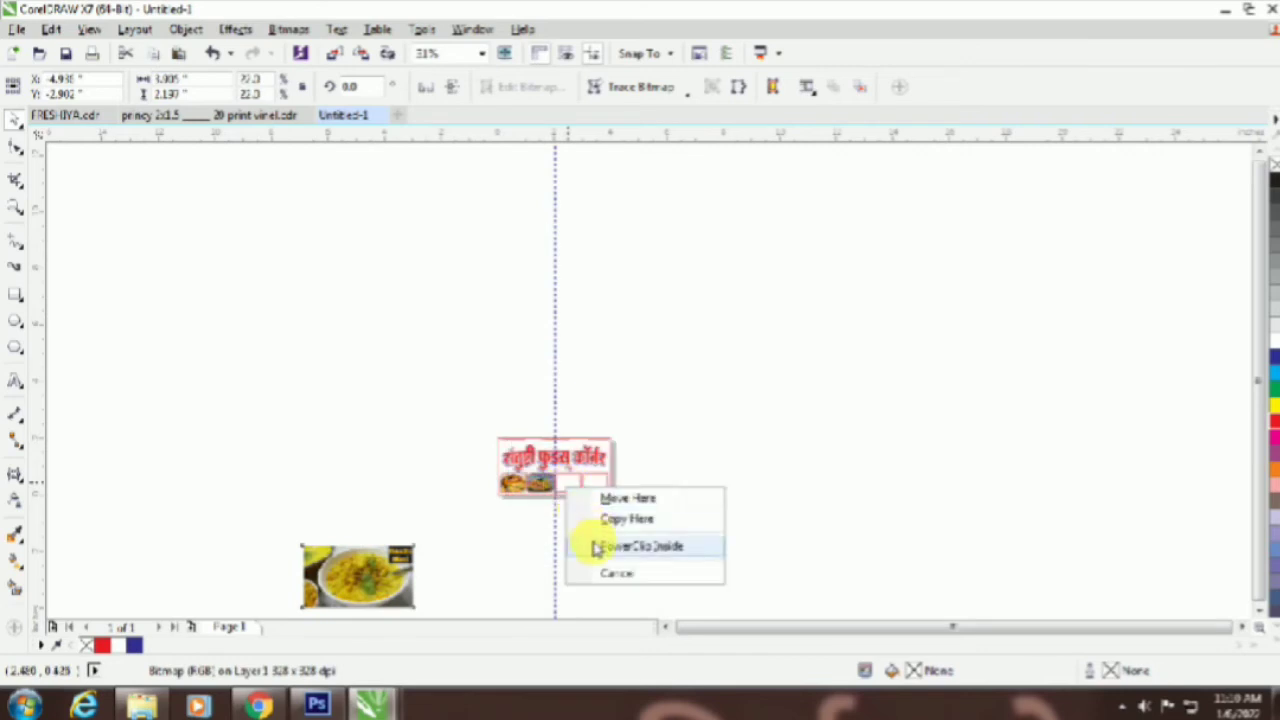
{"action": "left_click", "coordinate": [586, 546]}
{"action": "scroll", "coordinate": [580, 505], "scroll_direction": "up", "scroll_amount": 5}
{"action": "left_click", "coordinate": [578, 513]}
Step: Scale the kadhi bhel photo to about 1.32 x 0.68 in and position it so the bowl fills the third box without the caption
{"action": "scroll", "coordinate": [579, 441], "scroll_direction": "down", "scroll_amount": 2}
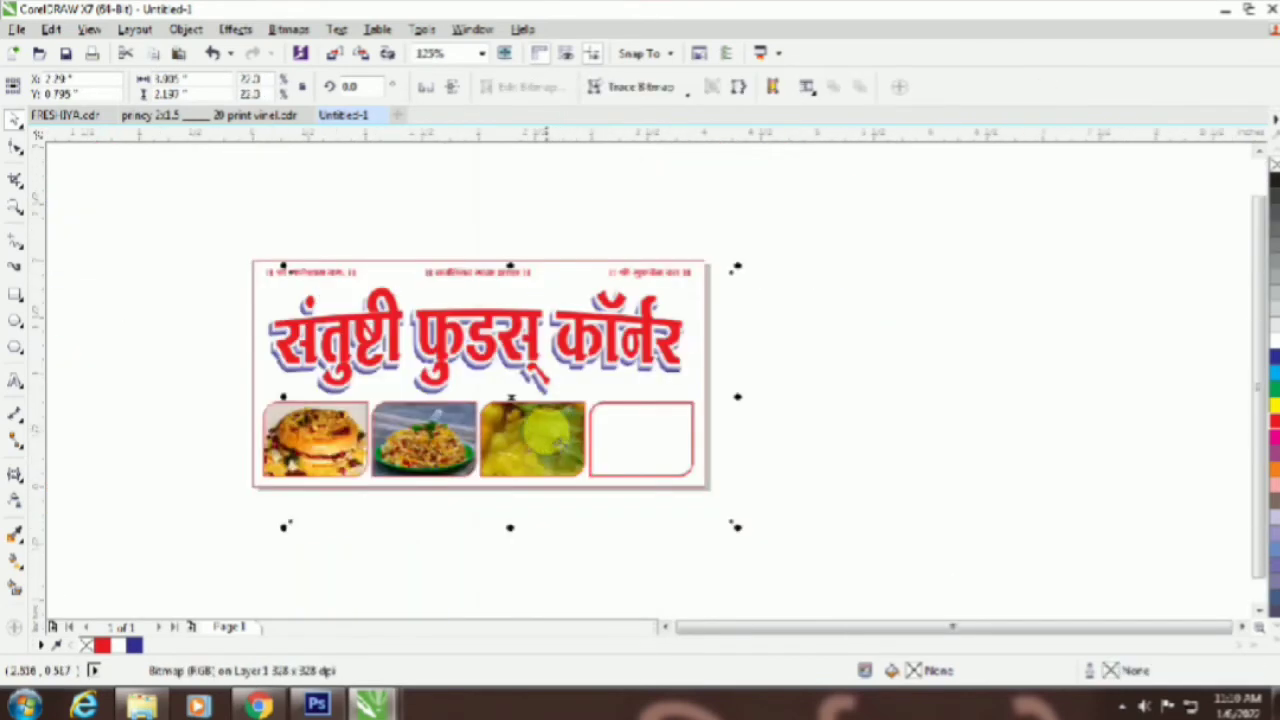
{"action": "left_click_drag", "start_coordinate": [307, 305], "coordinate": [468, 396]}
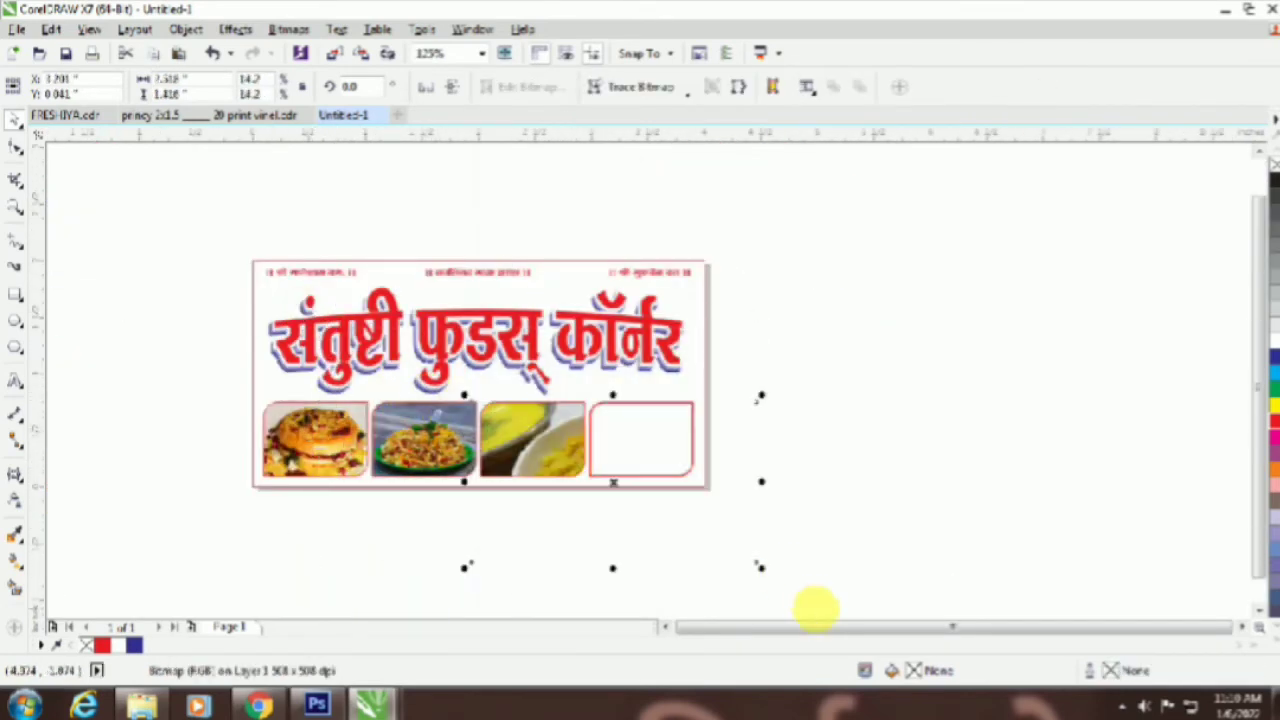
{"action": "left_click_drag", "start_coordinate": [760, 563], "coordinate": [620, 530]}
{"action": "scroll", "coordinate": [551, 449], "scroll_direction": "up", "scroll_amount": 3}
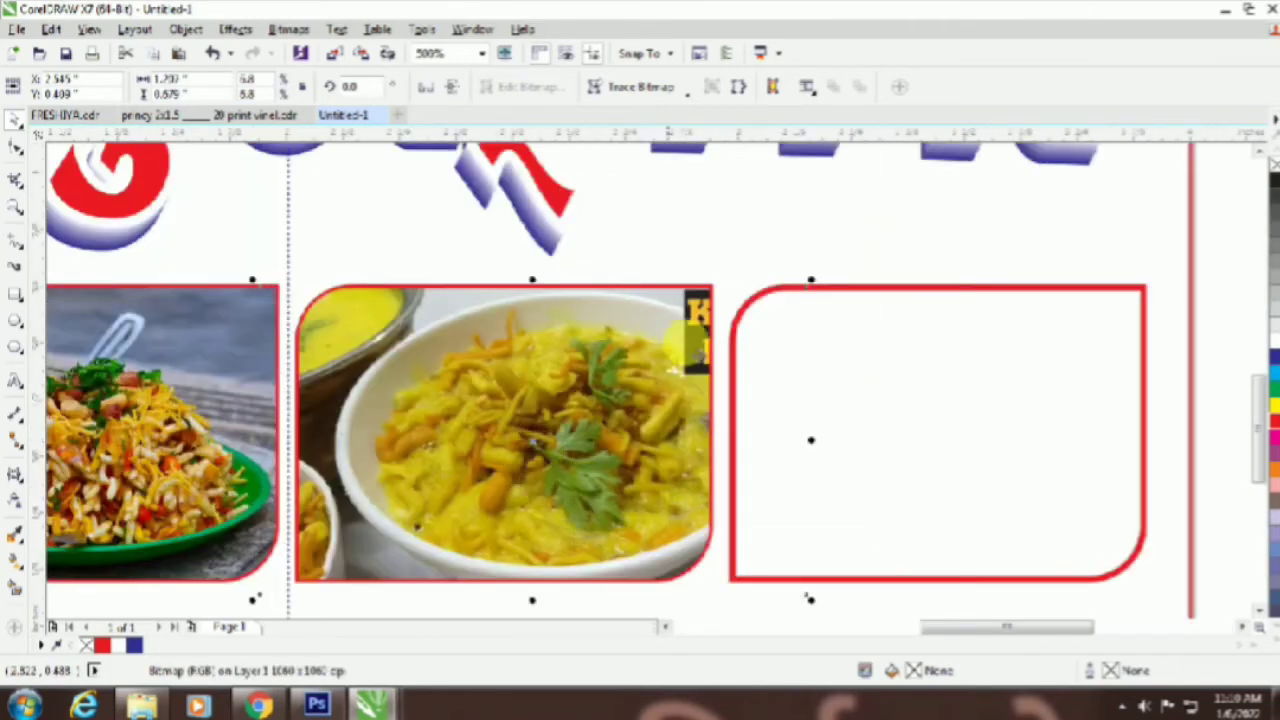
{"action": "left_click_drag", "start_coordinate": [812, 442], "coordinate": [864, 475]}
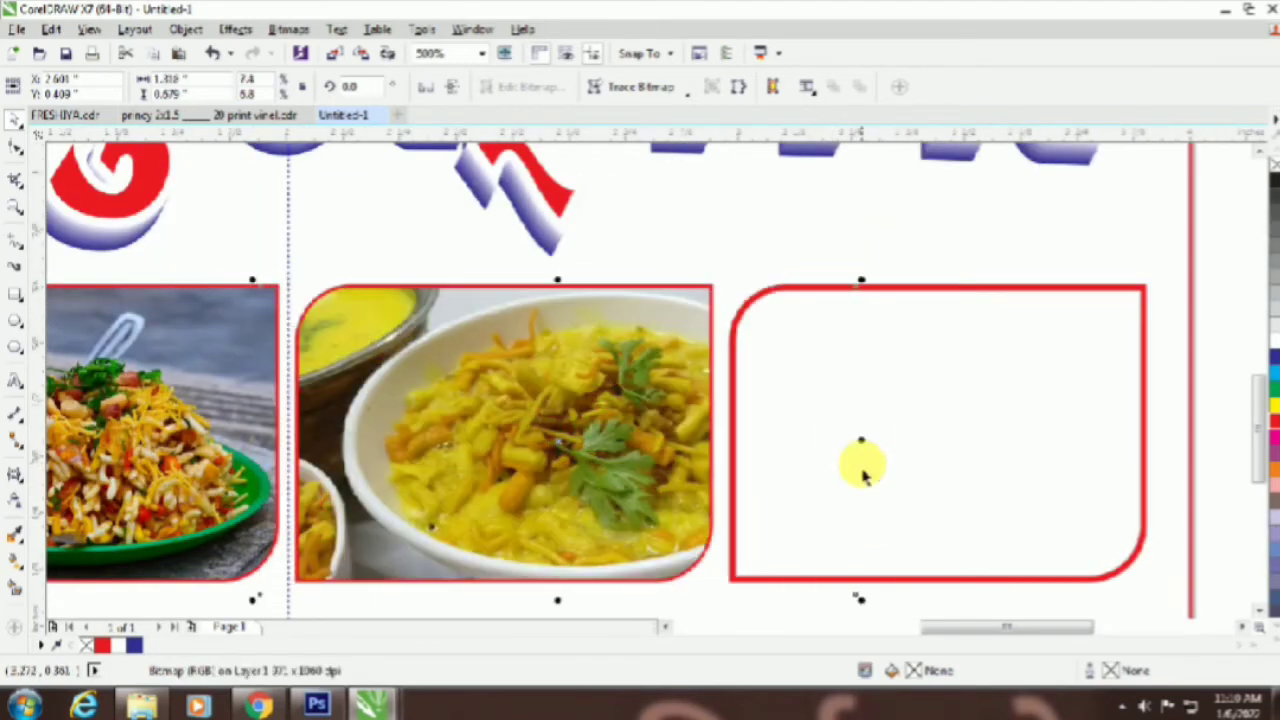
{"action": "scroll", "coordinate": [578, 510], "scroll_direction": "down", "scroll_amount": 3}
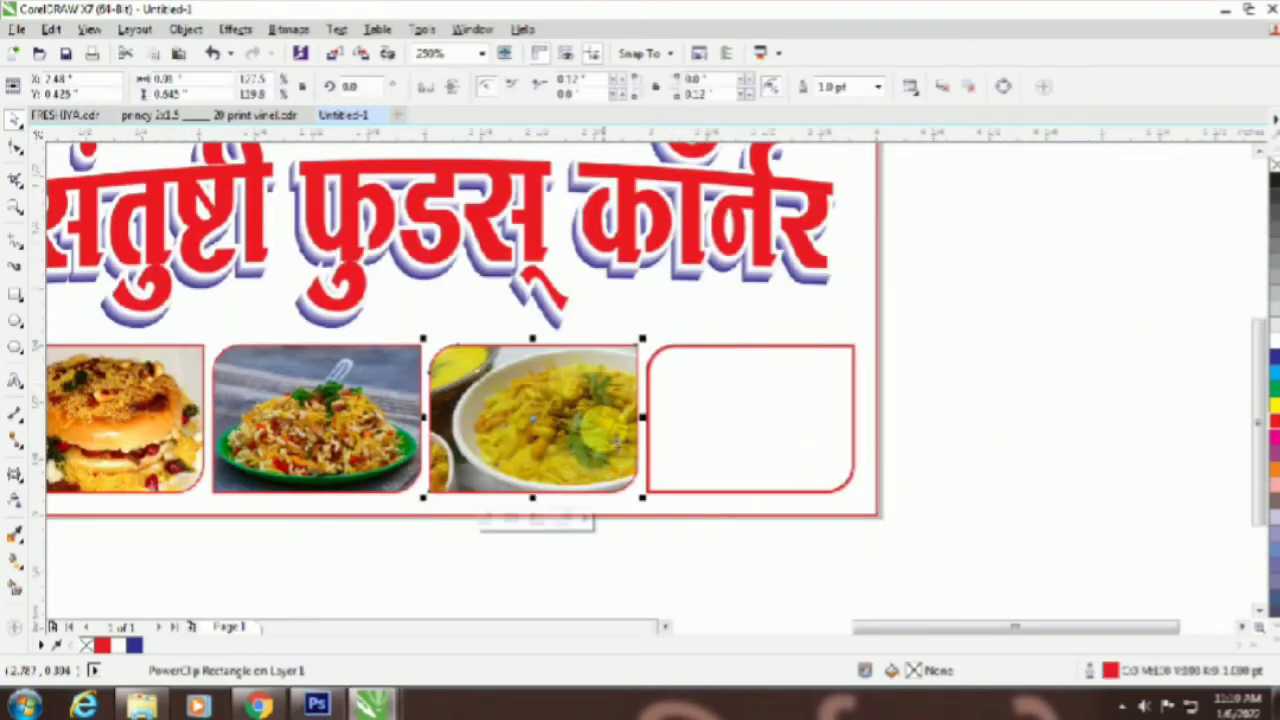
Step: Rotate the kadhi bhel photo inside the third box about 3 degrees clockwise and enlarge it slightly to cover the box
{"action": "scroll", "coordinate": [637, 452], "scroll_direction": "up", "scroll_amount": 1}
{"action": "left_click_drag", "start_coordinate": [715, 505], "coordinate": [725, 528]}
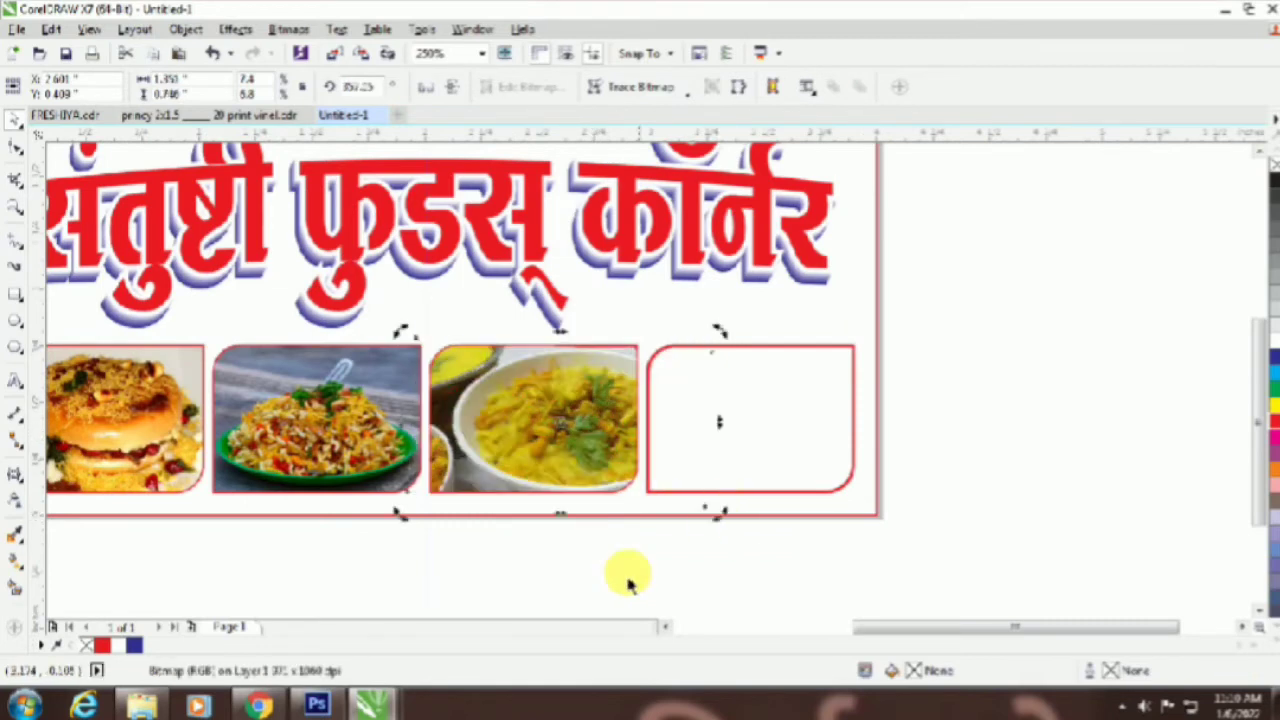
{"action": "left_click", "coordinate": [670, 588]}
{"action": "left_click", "coordinate": [785, 495]}
{"action": "left_click", "coordinate": [660, 421]}
{"action": "left_click", "coordinate": [592, 403]}
{"action": "left_click", "coordinate": [593, 403], "text": "alt"}
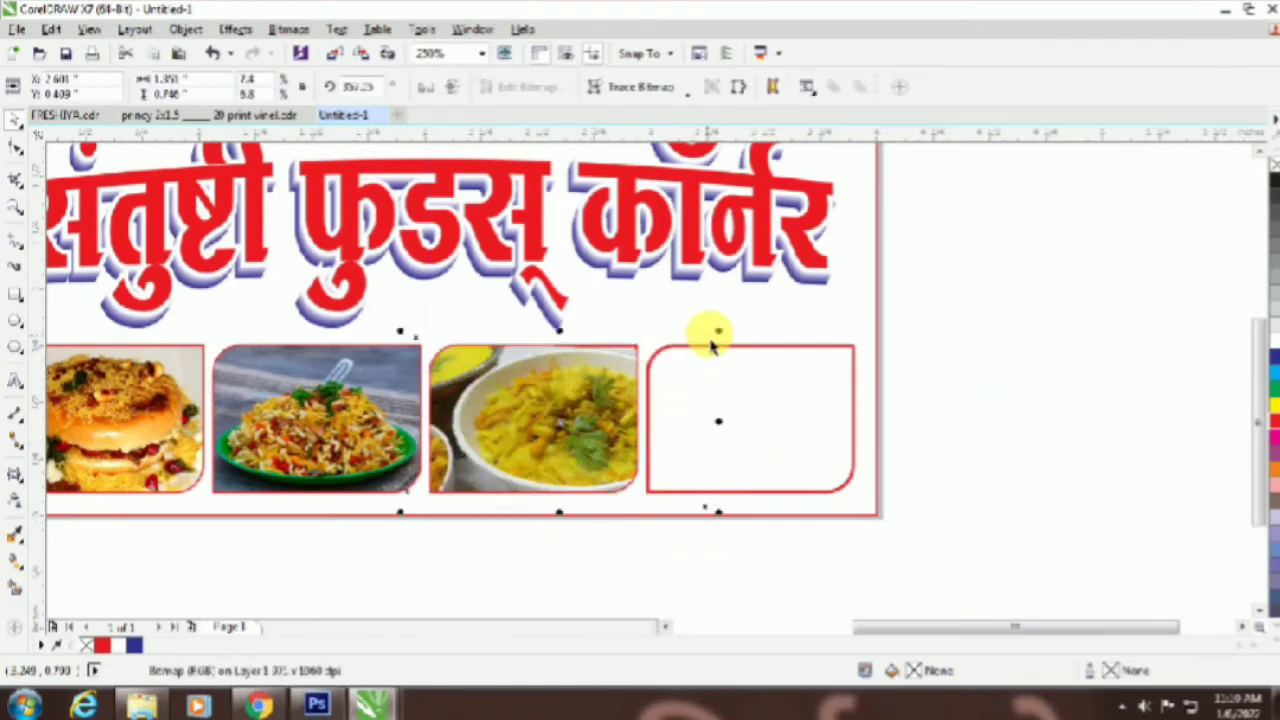
{"action": "left_click_drag", "start_coordinate": [717, 331], "coordinate": [726, 330]}
{"action": "left_click", "coordinate": [693, 451]}
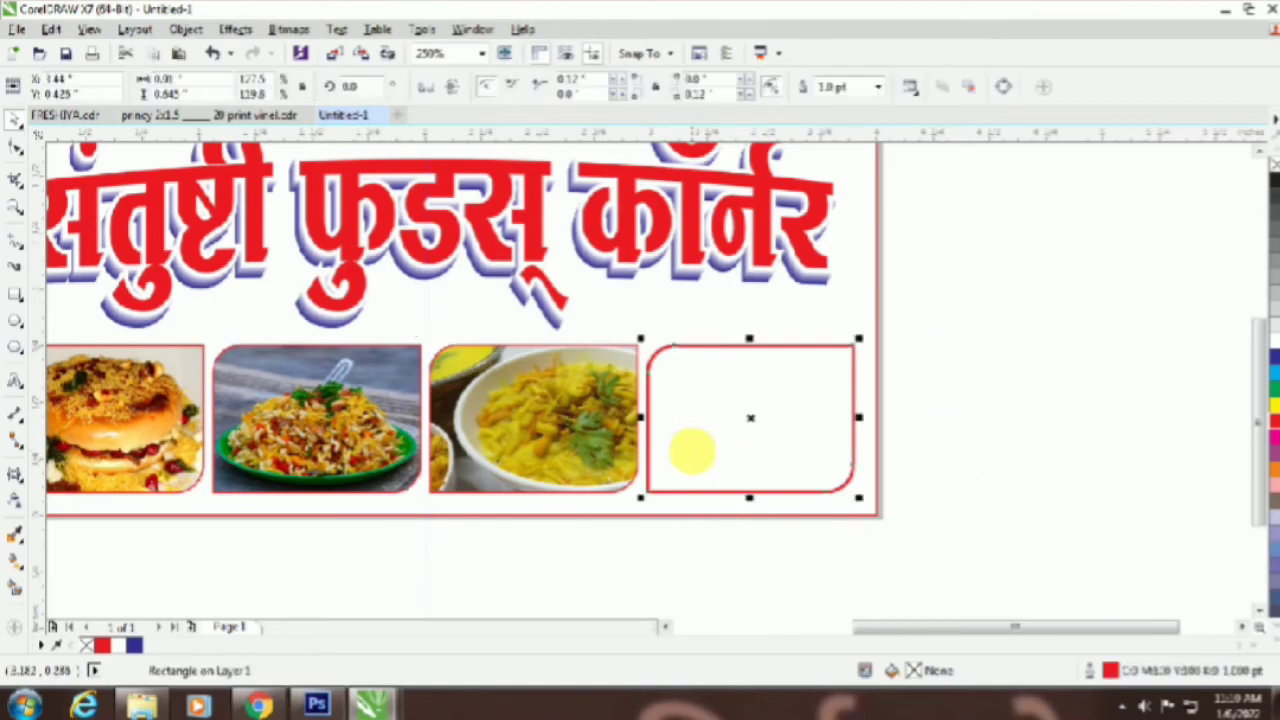
{"action": "key", "text": "F4"}
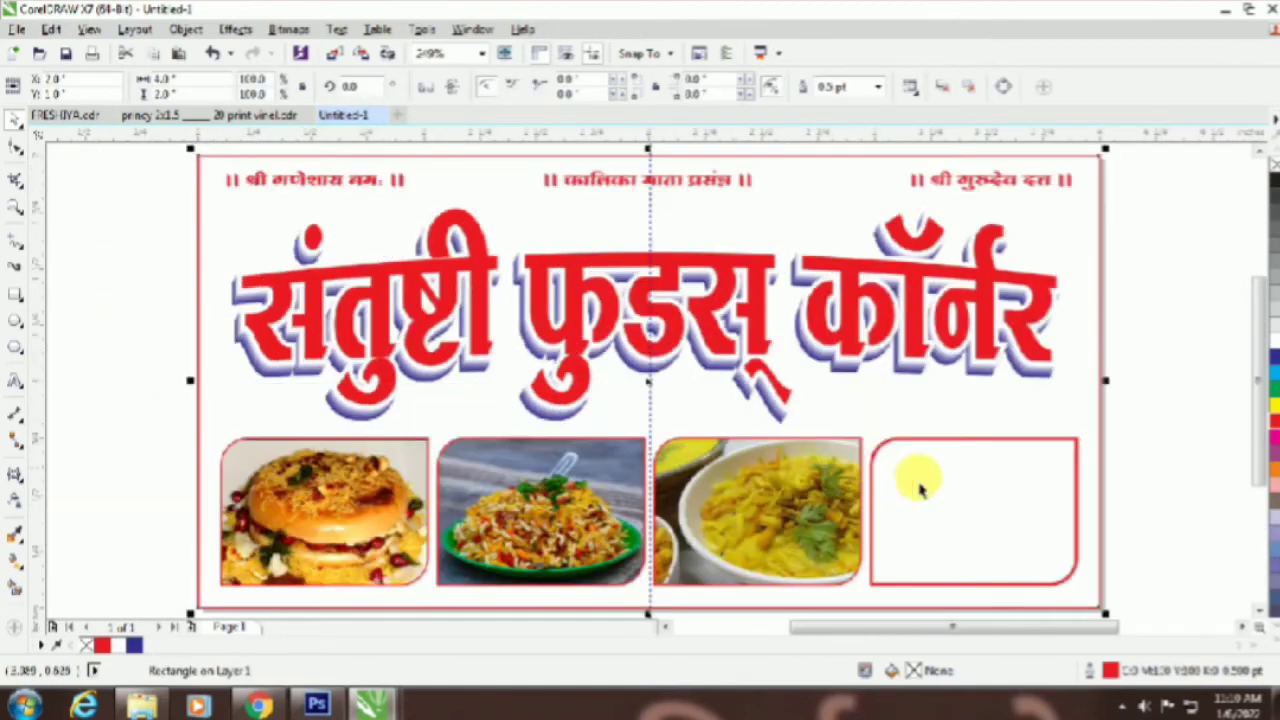
Step: Switch to Chrome and search Google Images for "pani puri" to find the fourth box's photo
{"action": "left_click", "coordinate": [258, 706]}
{"action": "left_click_drag", "start_coordinate": [286, 89], "coordinate": [140, 93]}
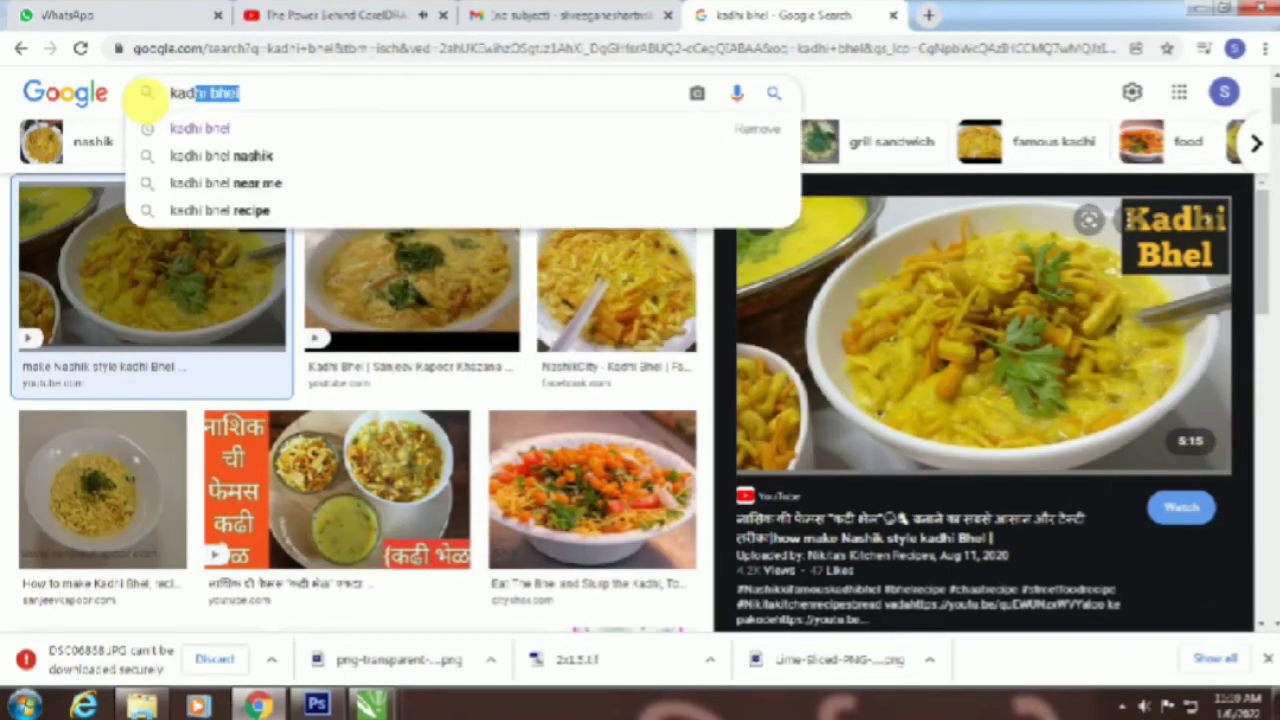
{"action": "type", "text": "pani p"}
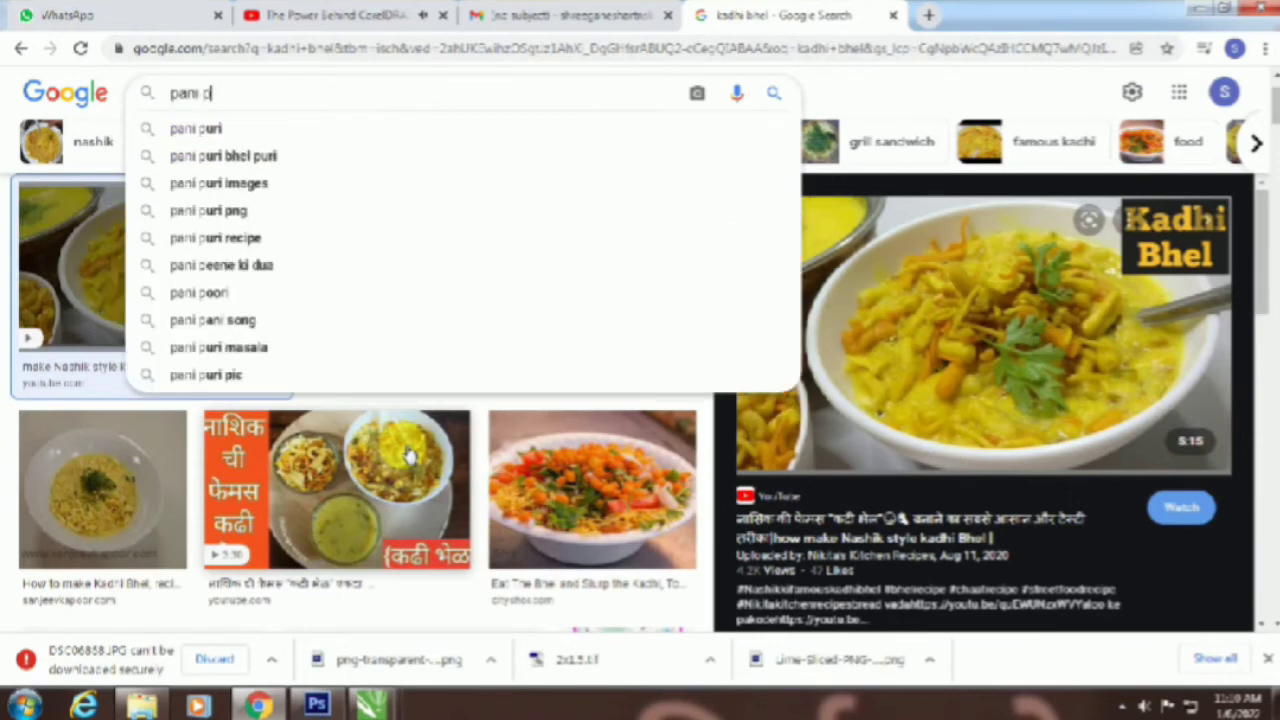
{"action": "type", "text": "uri"}
{"action": "key", "text": "Return"}
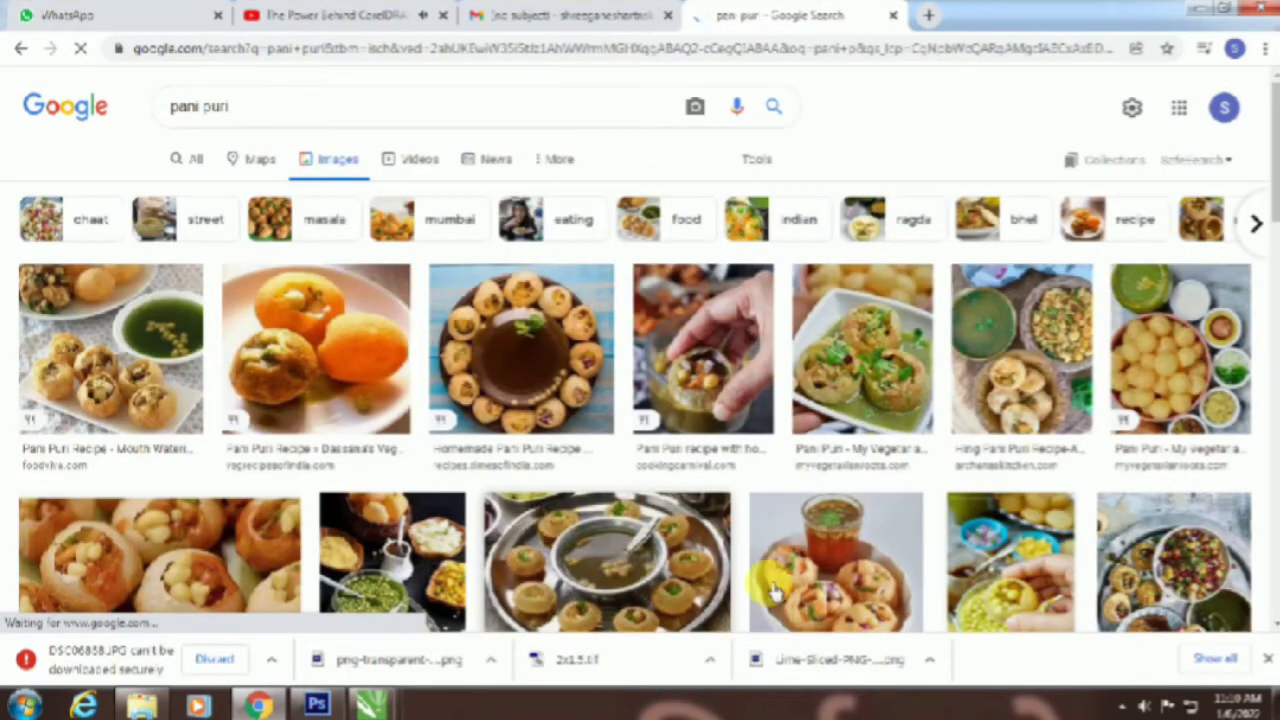
Step: Browse the pani puri results and open the related photo showing a steel plate with two bowls of flavoured water
{"action": "scroll", "coordinate": [775, 592], "scroll_direction": "down", "scroll_amount": 2}
{"action": "scroll", "coordinate": [1088, 385], "scroll_direction": "up", "scroll_amount": 2}
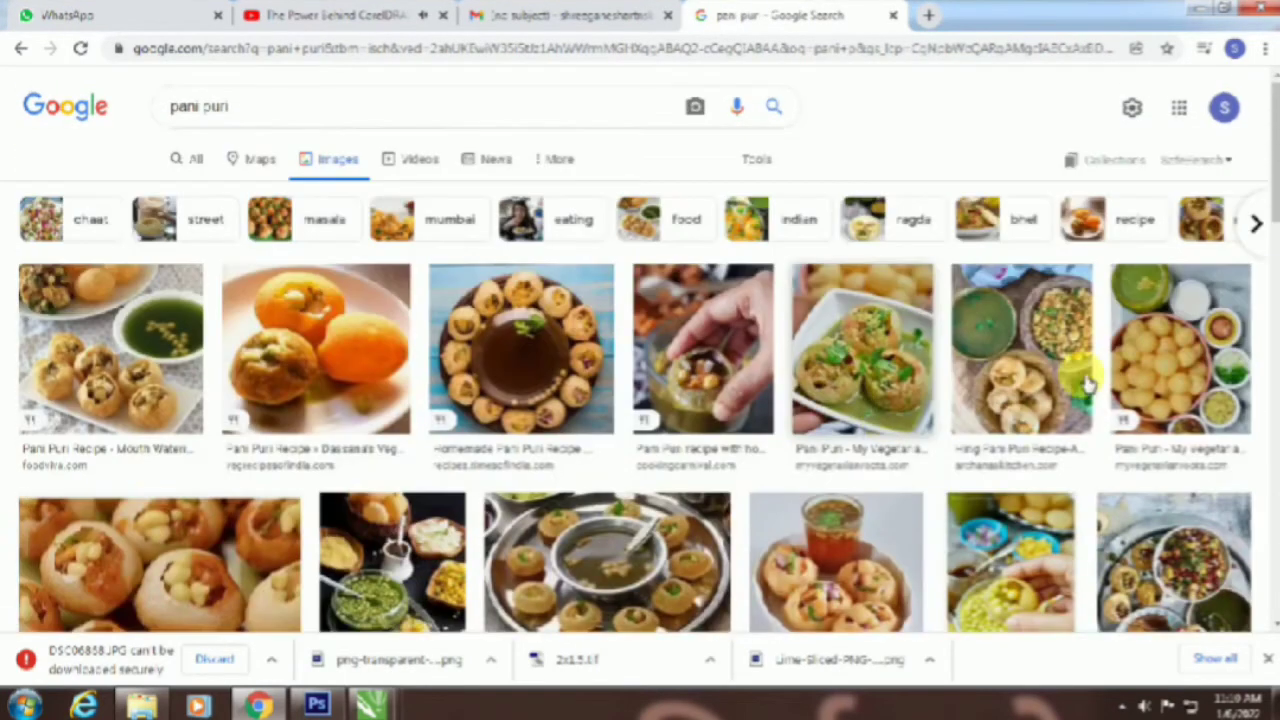
{"action": "scroll", "coordinate": [1088, 385], "scroll_direction": "down", "scroll_amount": 6}
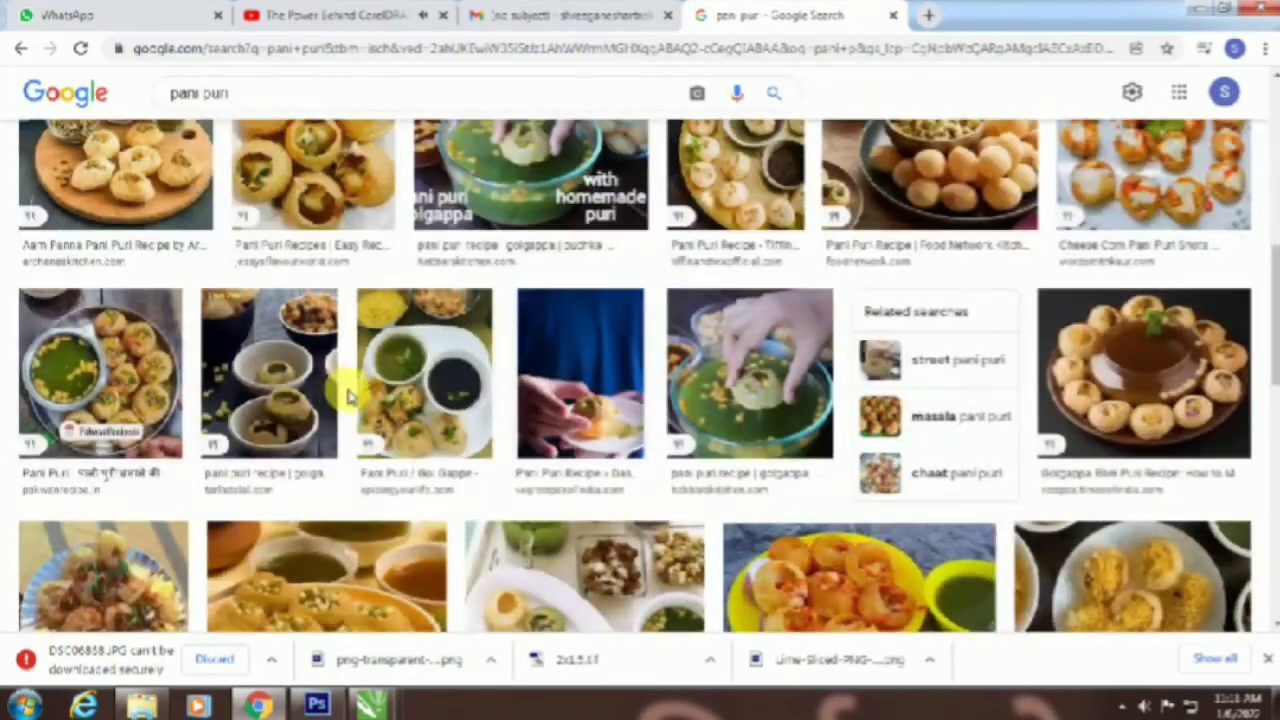
{"action": "scroll", "coordinate": [347, 397], "scroll_direction": "down", "scroll_amount": 2}
{"action": "scroll", "coordinate": [640, 420], "scroll_direction": "down", "scroll_amount": 1}
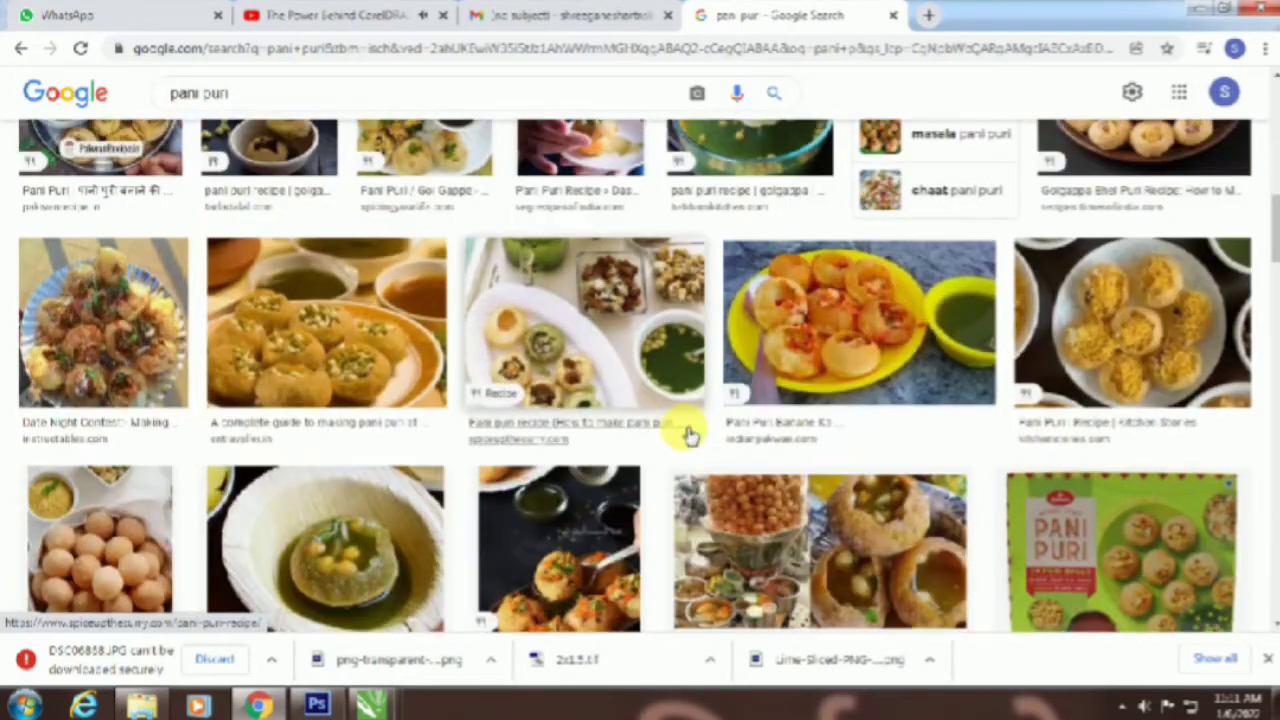
{"action": "scroll", "coordinate": [368, 440], "scroll_direction": "up", "scroll_amount": 3}
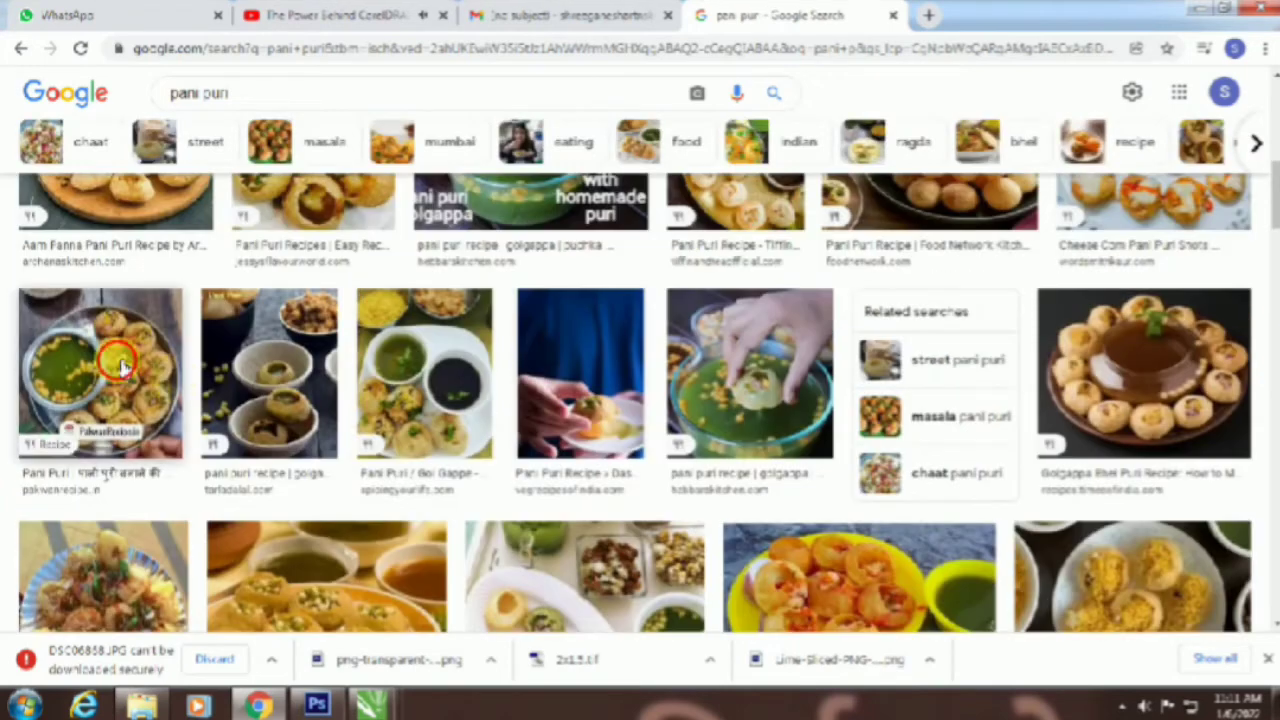
{"action": "left_click", "coordinate": [118, 366]}
{"action": "scroll", "coordinate": [980, 380], "scroll_direction": "down", "scroll_amount": 5}
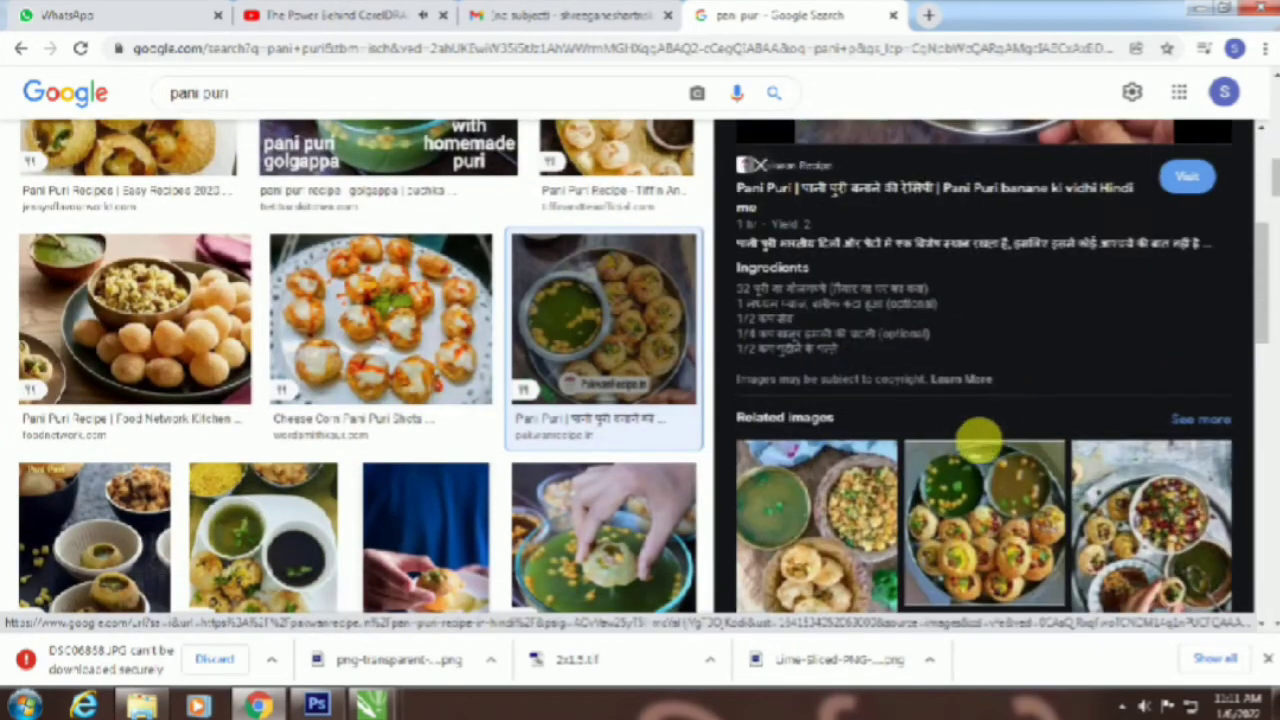
{"action": "left_click", "coordinate": [1108, 348]}
Step: Copy the previewed pani puri photo and paste it into the CorelDRAW banner document
{"action": "right_click", "coordinate": [1004, 322]}
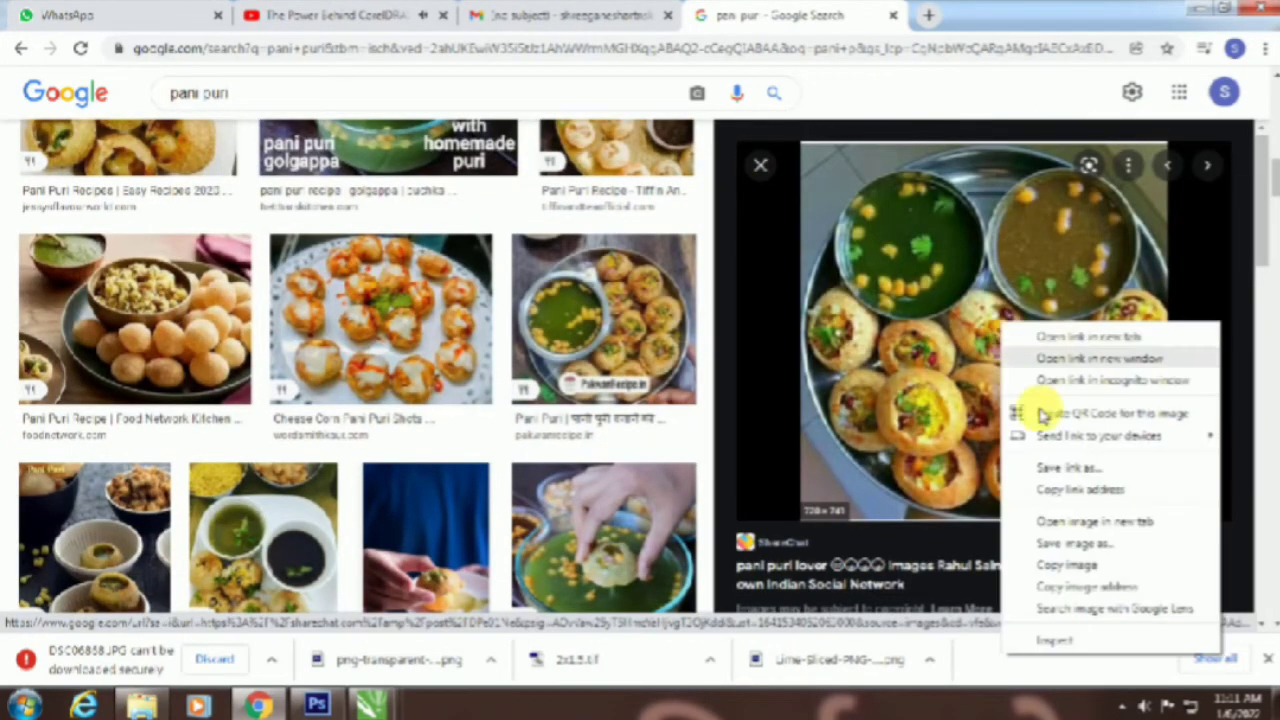
{"action": "left_click", "coordinate": [1066, 566]}
{"action": "mouse_move", "coordinate": [372, 706]}
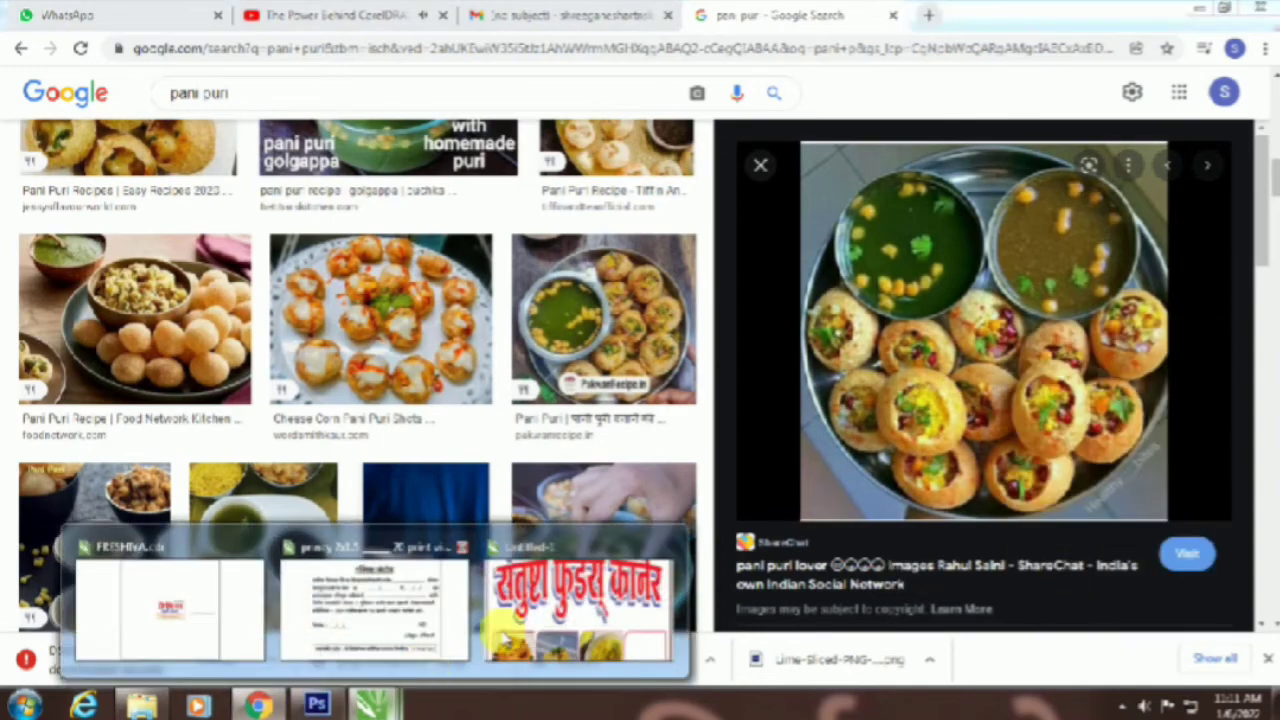
{"action": "left_click", "coordinate": [586, 600]}
{"action": "key", "text": "ctrl+v"}
Step: Shrink the pani puri photo, PowerClip it inside the fourth box, and open the clip contents for editing
{"action": "scroll", "coordinate": [434, 349], "scroll_direction": "down", "scroll_amount": 5}
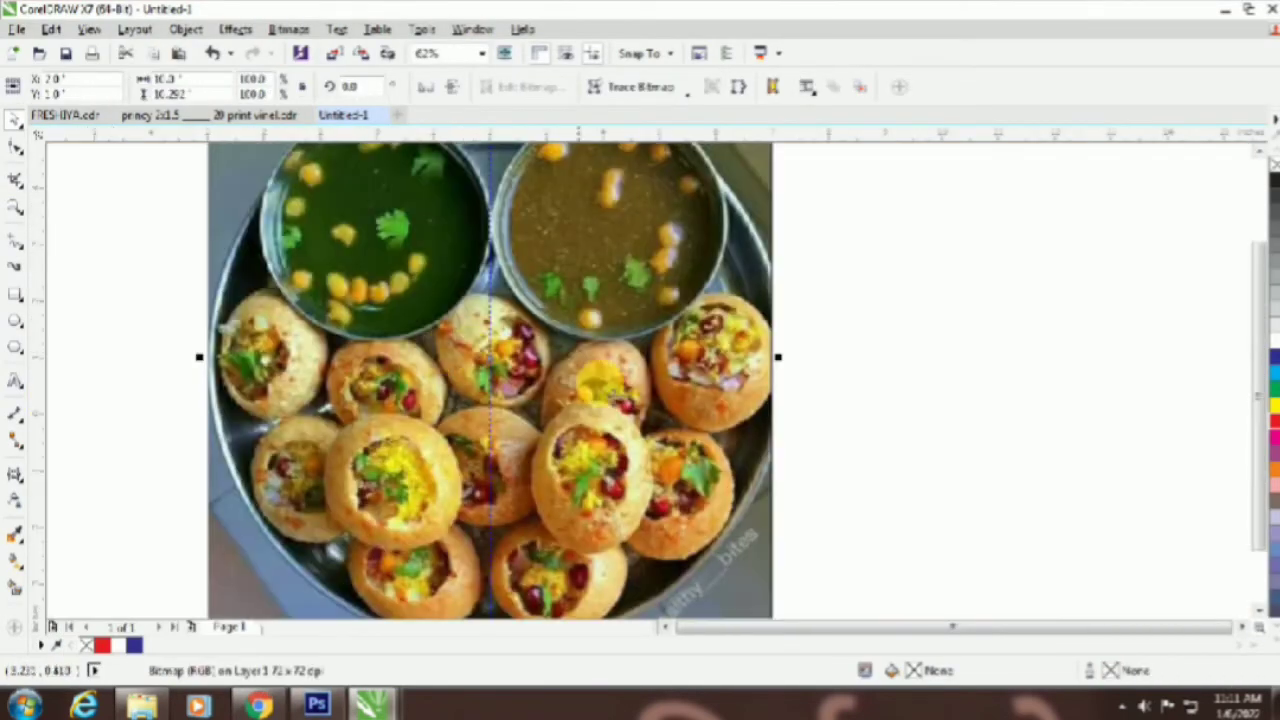
{"action": "left_click_drag", "start_coordinate": [587, 418], "coordinate": [314, 326]}
{"action": "scroll", "coordinate": [645, 401], "scroll_direction": "up", "scroll_amount": 3}
{"action": "left_click", "coordinate": [336, 365], "text": "alt"}
Step: Scale the pani puri photo to about 0.97 x 0.82 in and position it so the puris and both bowls fill the fourth box
{"action": "left_click_drag", "start_coordinate": [314, 477], "coordinate": [340, 432]}
{"action": "left_click_drag", "start_coordinate": [135, 160], "coordinate": [207, 210]}
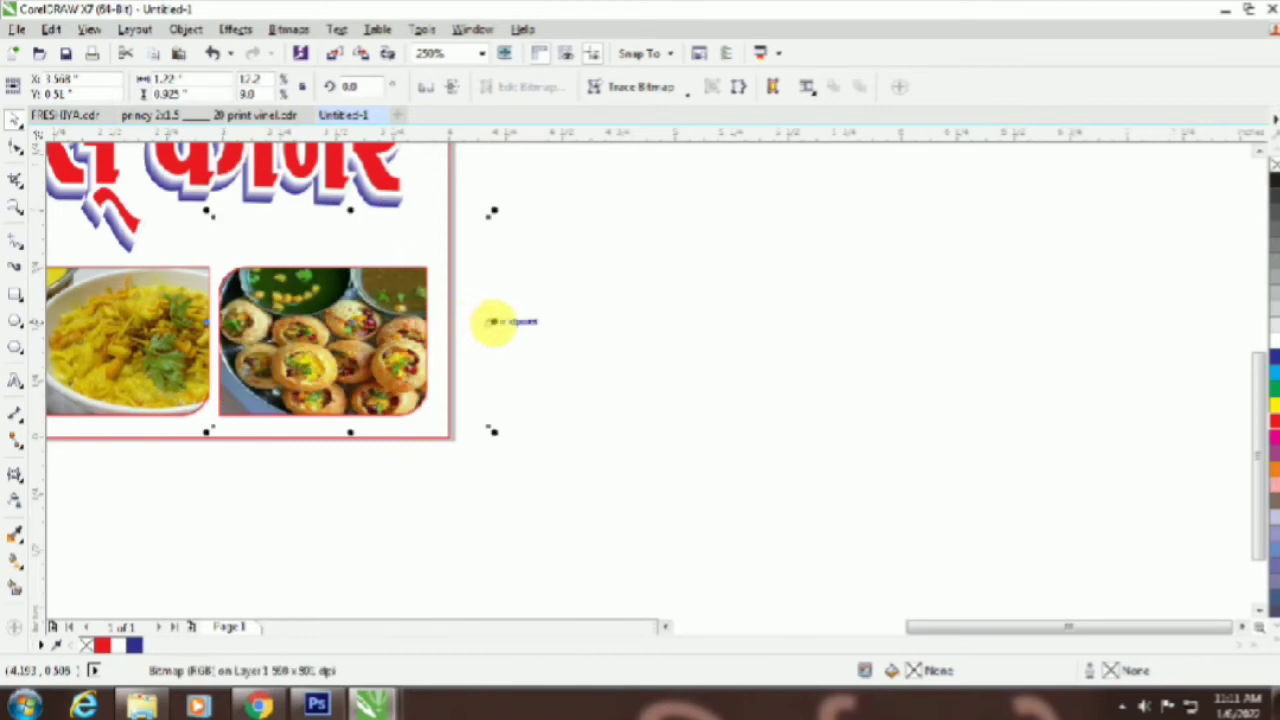
{"action": "left_click_drag", "start_coordinate": [491, 323], "coordinate": [465, 330]}
{"action": "left_click_drag", "start_coordinate": [468, 211], "coordinate": [443, 237]}
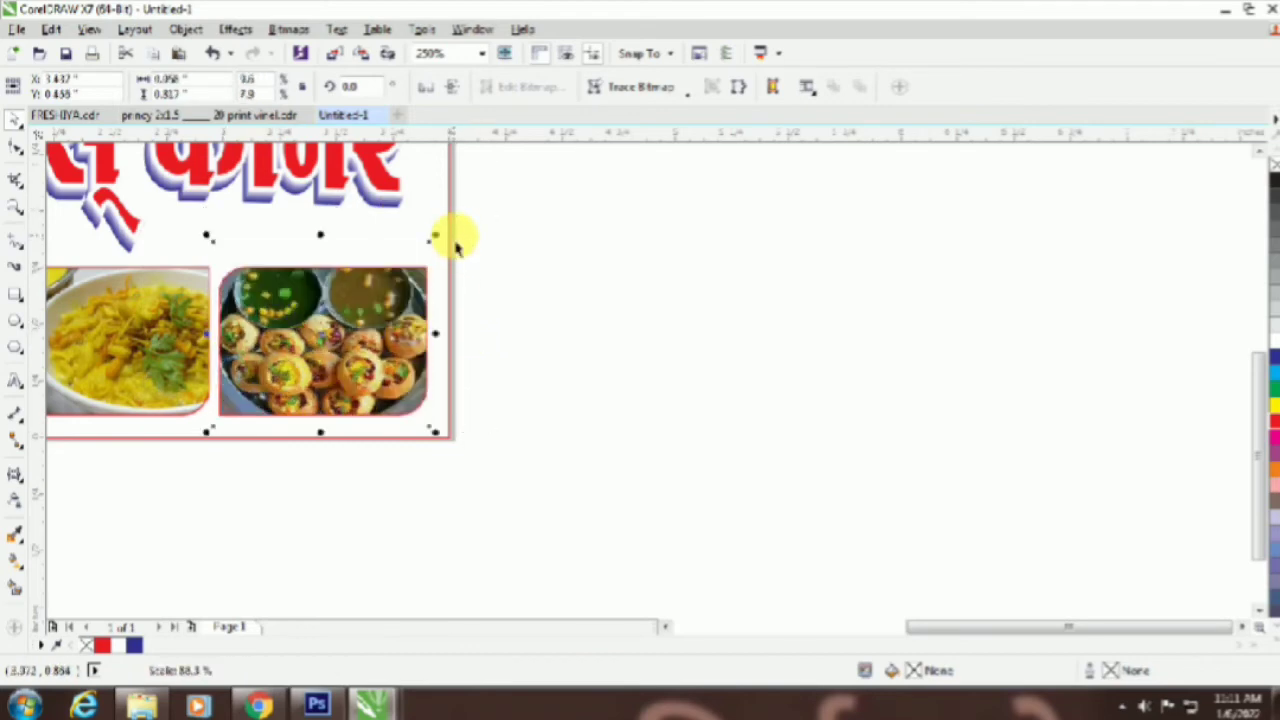
{"action": "left_click", "coordinate": [336, 340]}
{"action": "left_click", "coordinate": [370, 335], "text": "alt"}
{"action": "left_click_drag", "start_coordinate": [320, 438], "coordinate": [350, 458]}
{"action": "left_click", "coordinate": [500, 400]}
{"action": "left_click", "coordinate": [425, 228]}
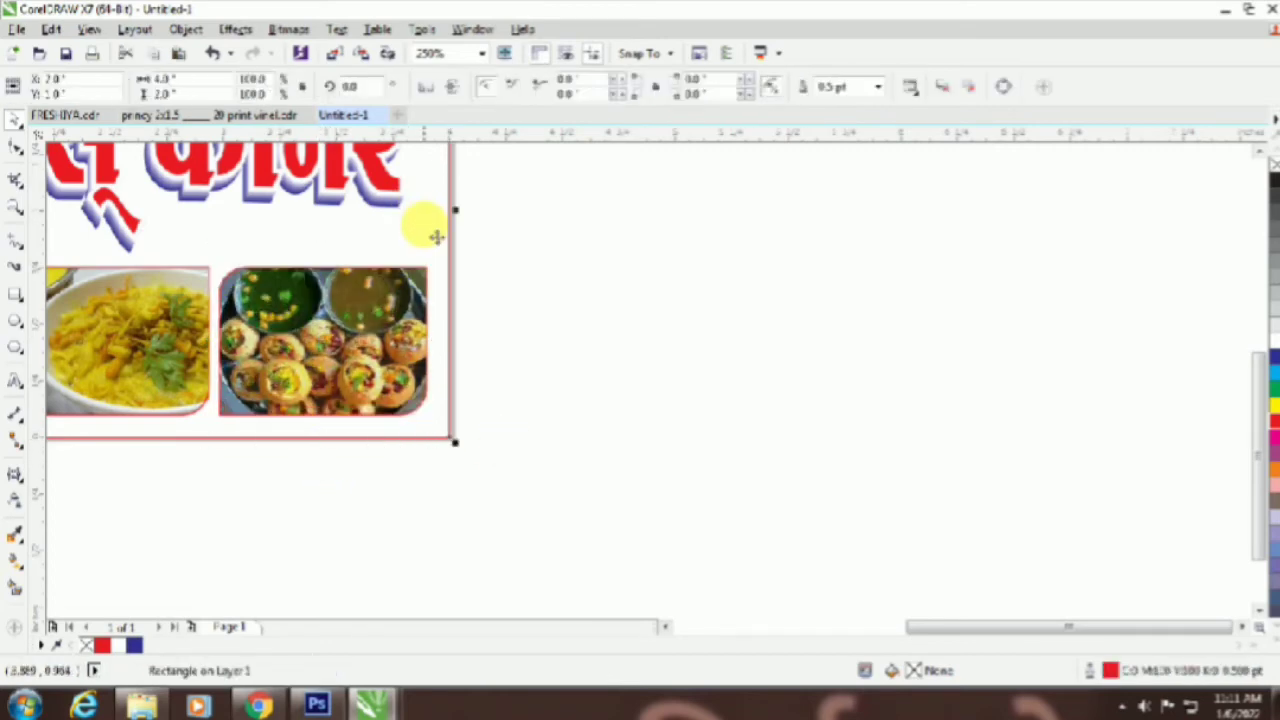
{"action": "key", "text": "F4"}
Step: Change the outline colour of the banner's outer 4 x 2 in frame to cyan
{"action": "left_click", "coordinate": [1155, 405]}
{"action": "left_click", "coordinate": [208, 229]}
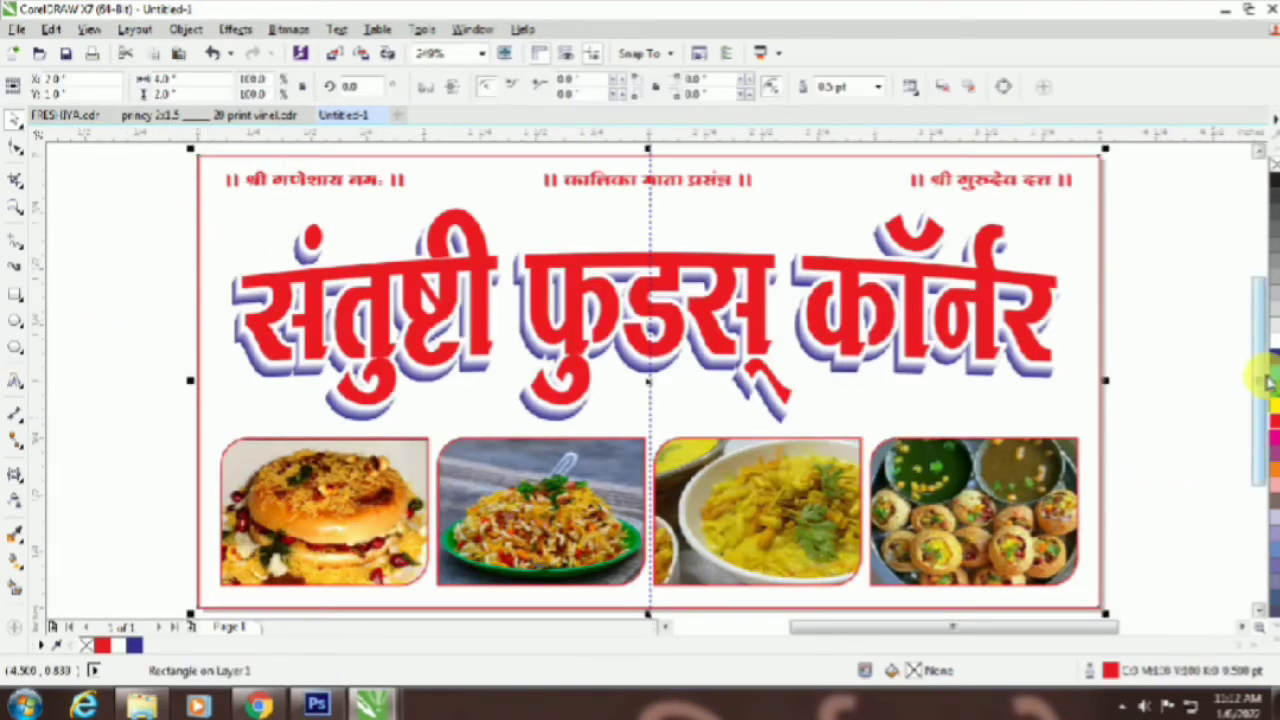
{"action": "left_click", "coordinate": [1166, 341]}
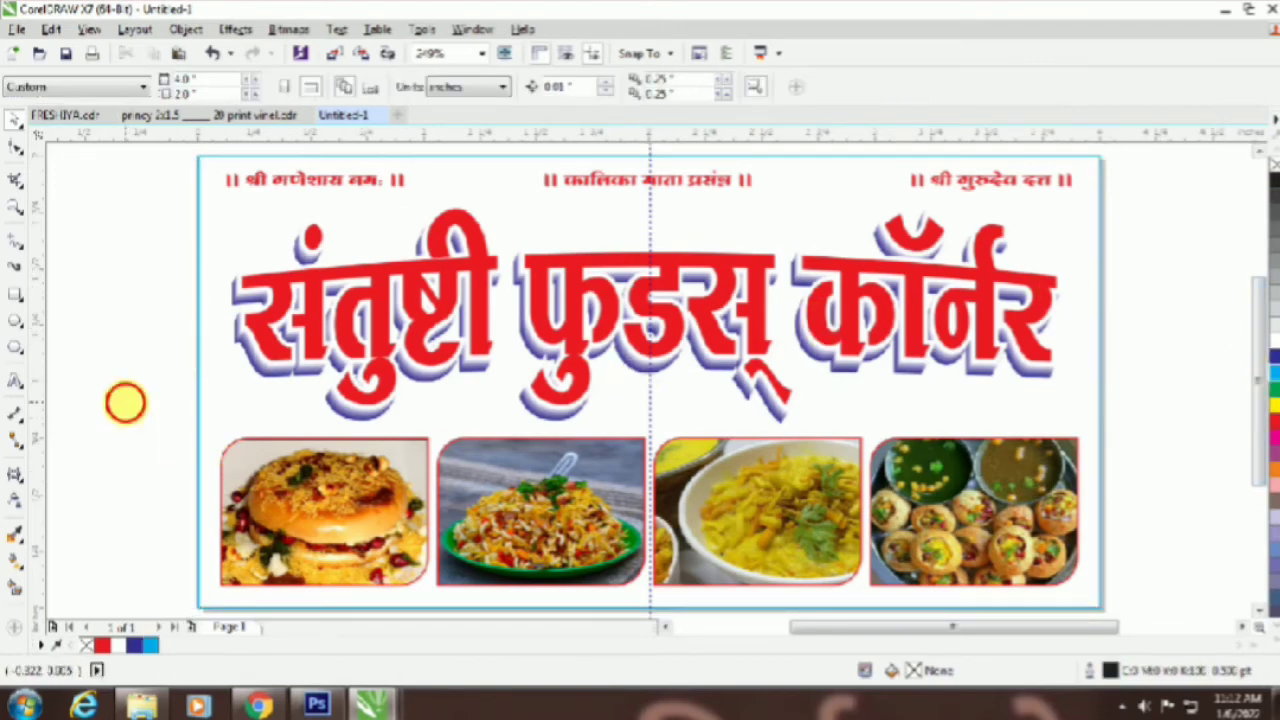
Step: Switch to the file explorer, open the BackGround folder on Local Disk (G:), and bring the portrait red-orange background image into the CorelDRAW banner document
{"action": "left_click", "coordinate": [146, 706]}
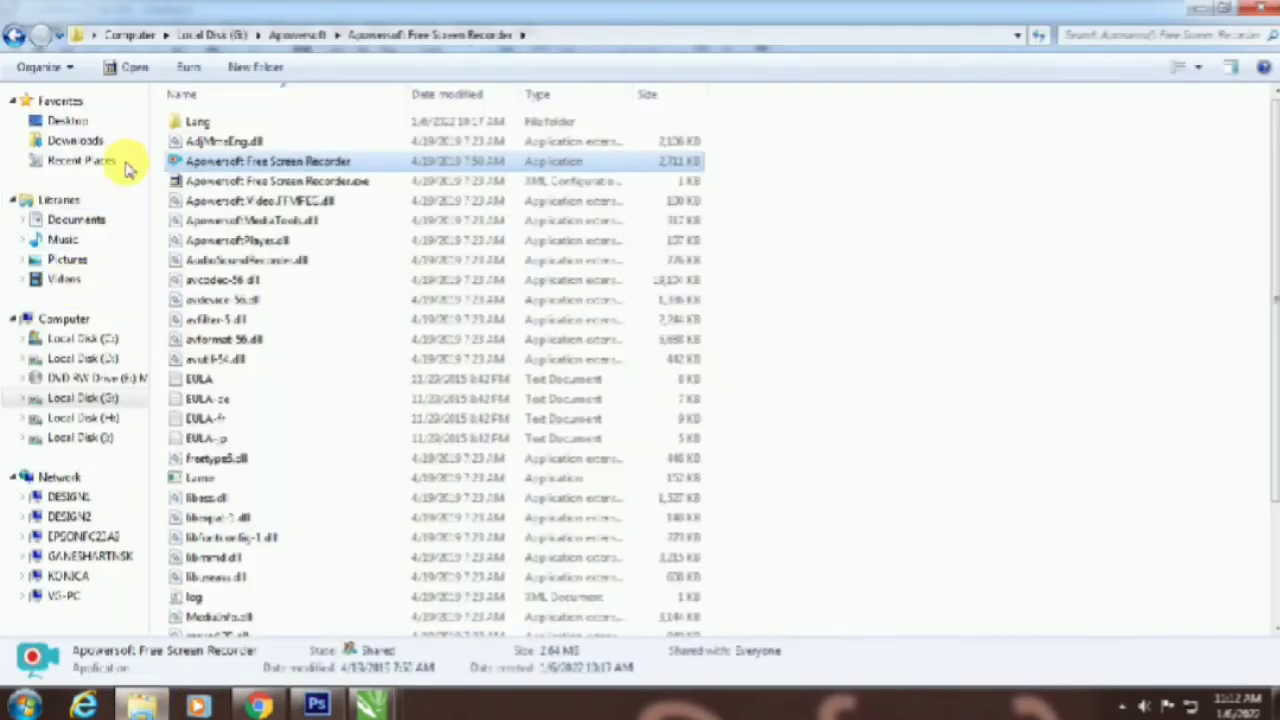
{"action": "left_click", "coordinate": [90, 318]}
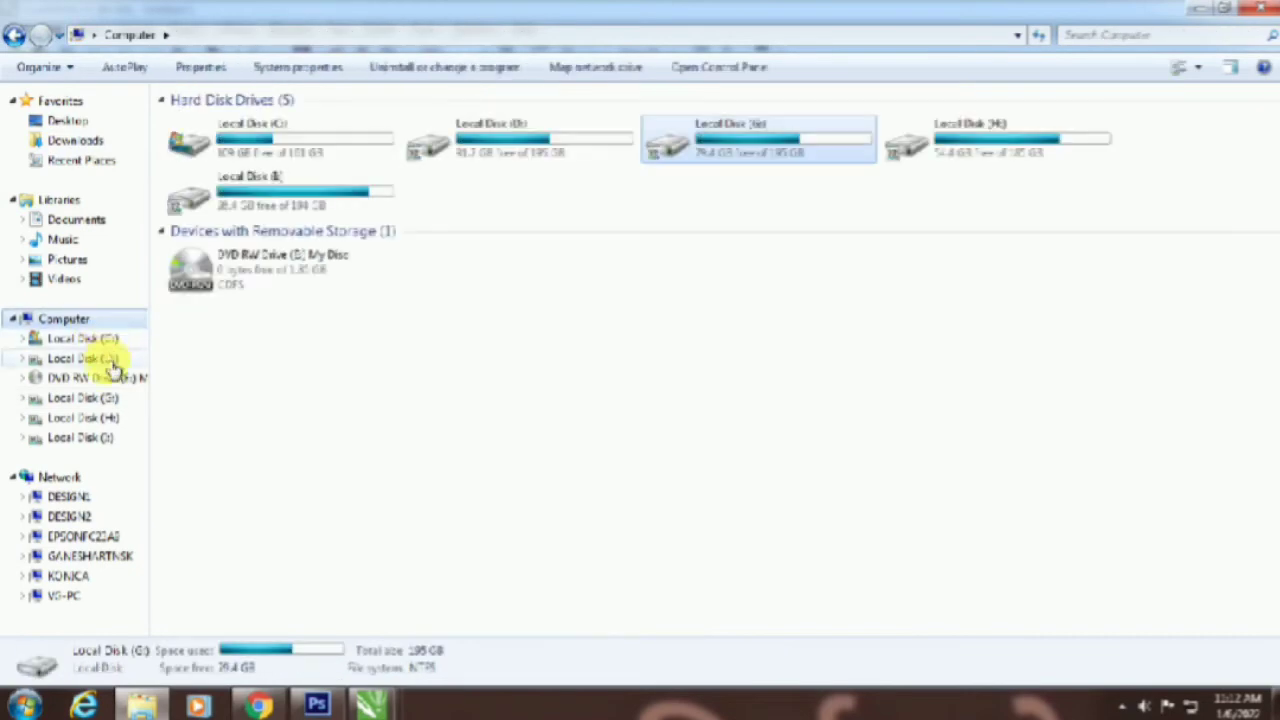
{"action": "left_click", "coordinate": [105, 360]}
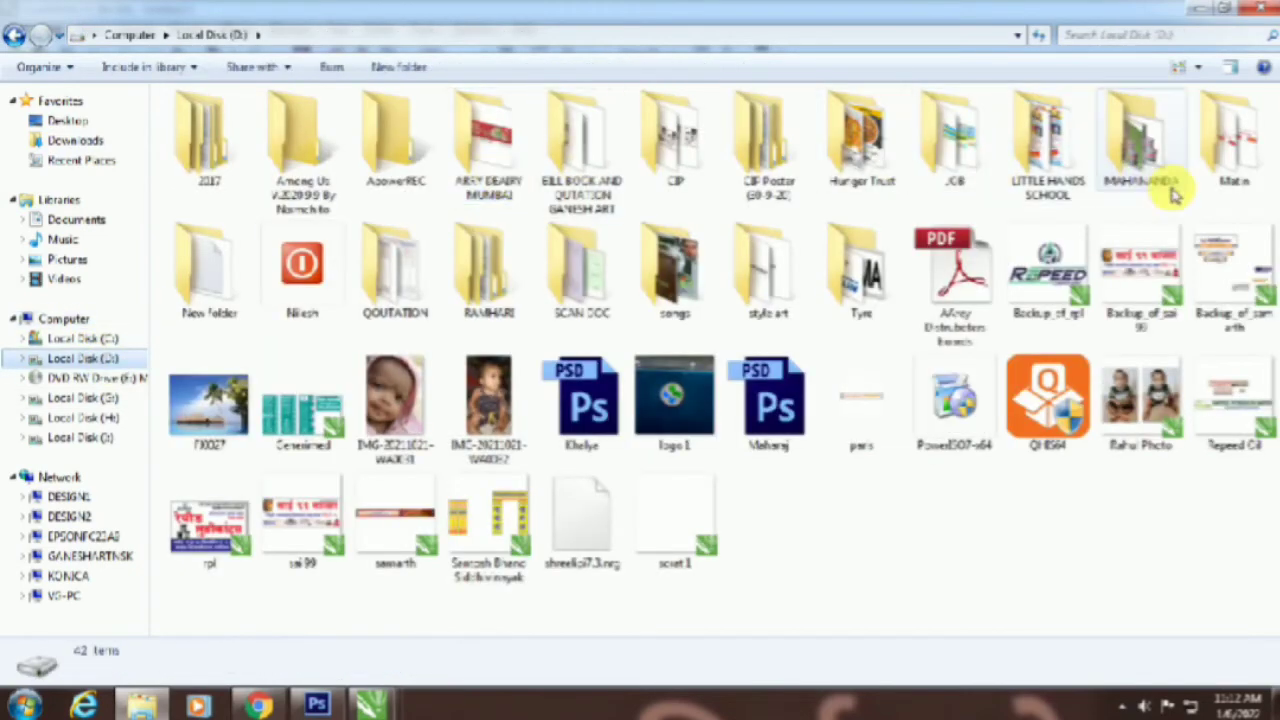
{"action": "left_click", "coordinate": [80, 398]}
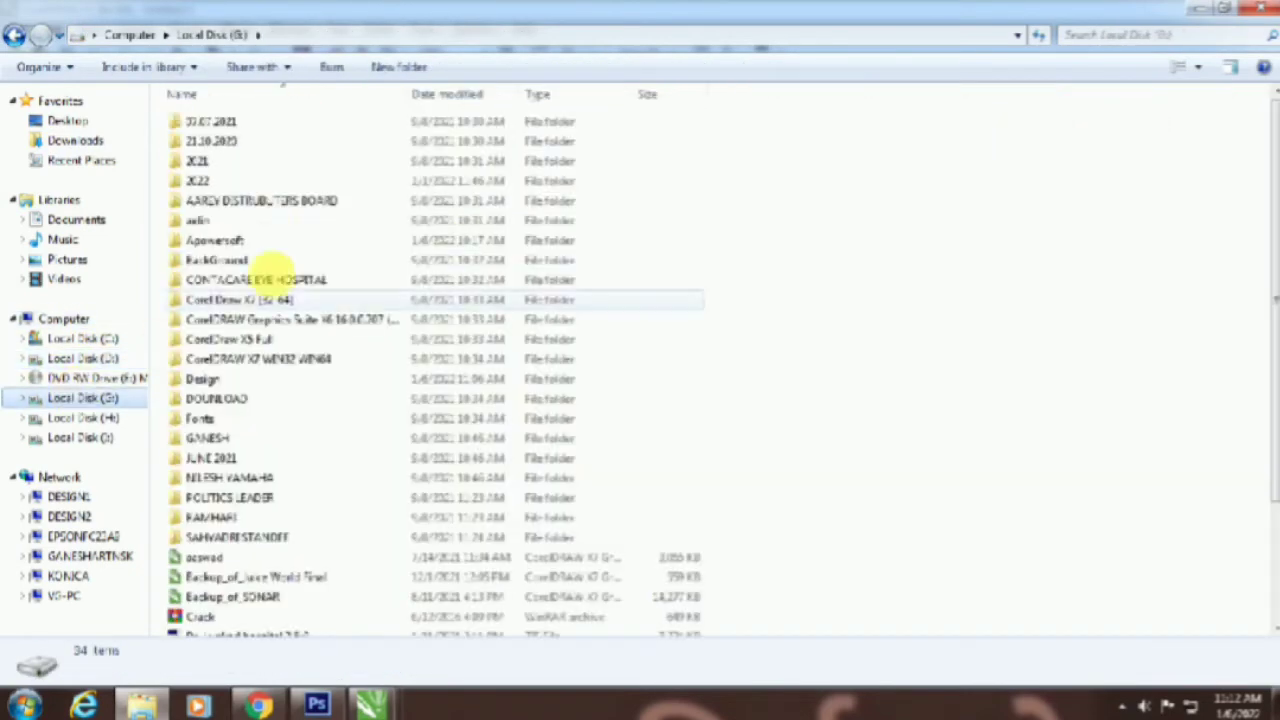
{"action": "double_click", "coordinate": [237, 262]}
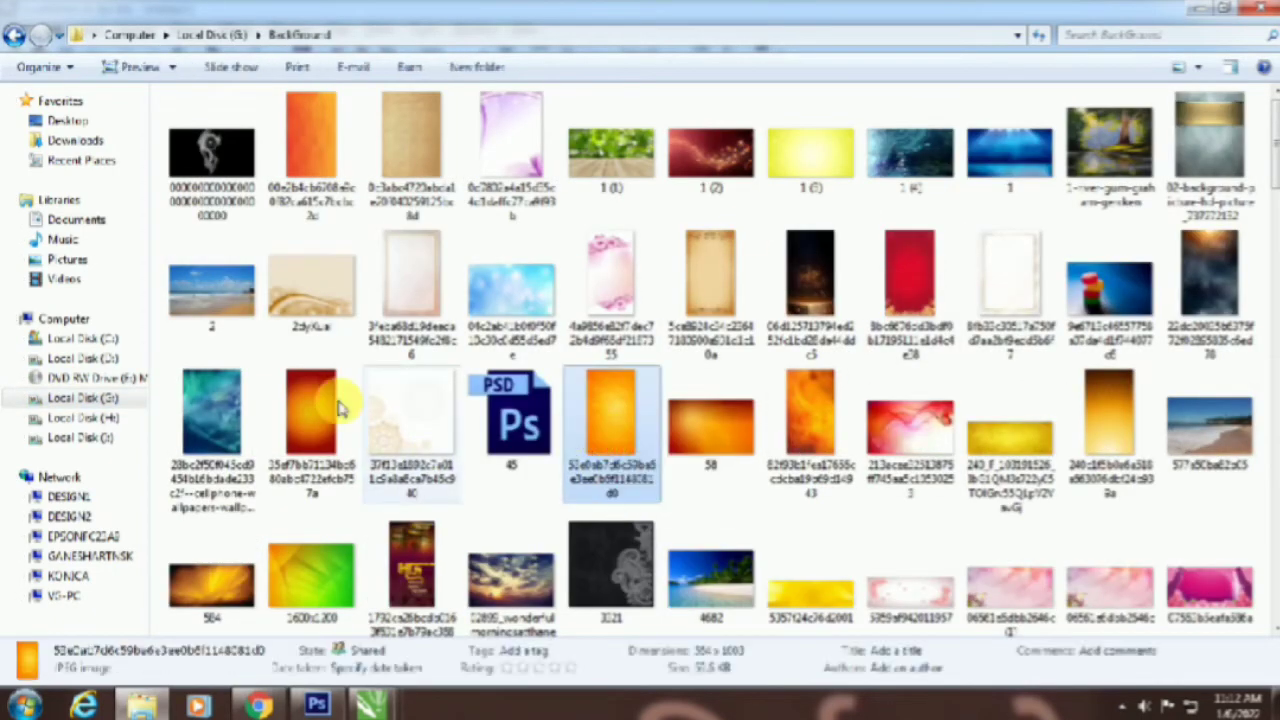
{"action": "left_click_drag", "start_coordinate": [305, 412], "coordinate": [149, 277]}
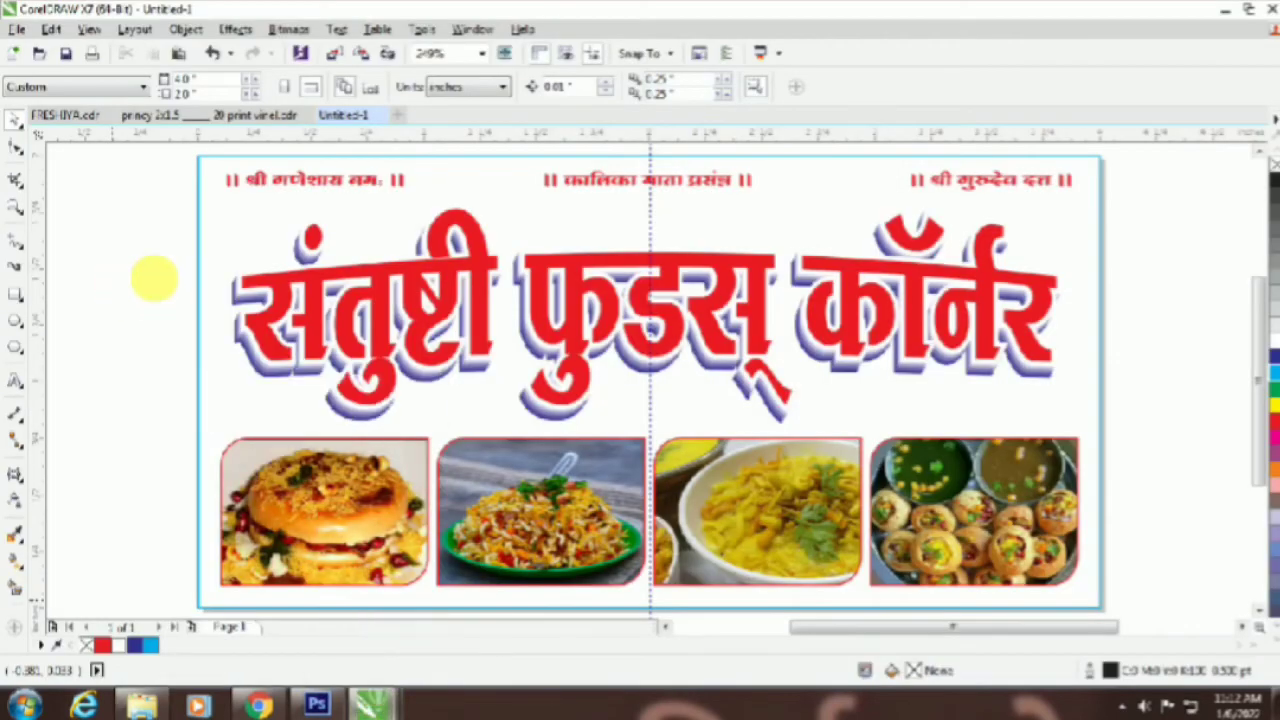
{"action": "scroll", "coordinate": [252, 340], "scroll_direction": "down", "scroll_amount": 2}
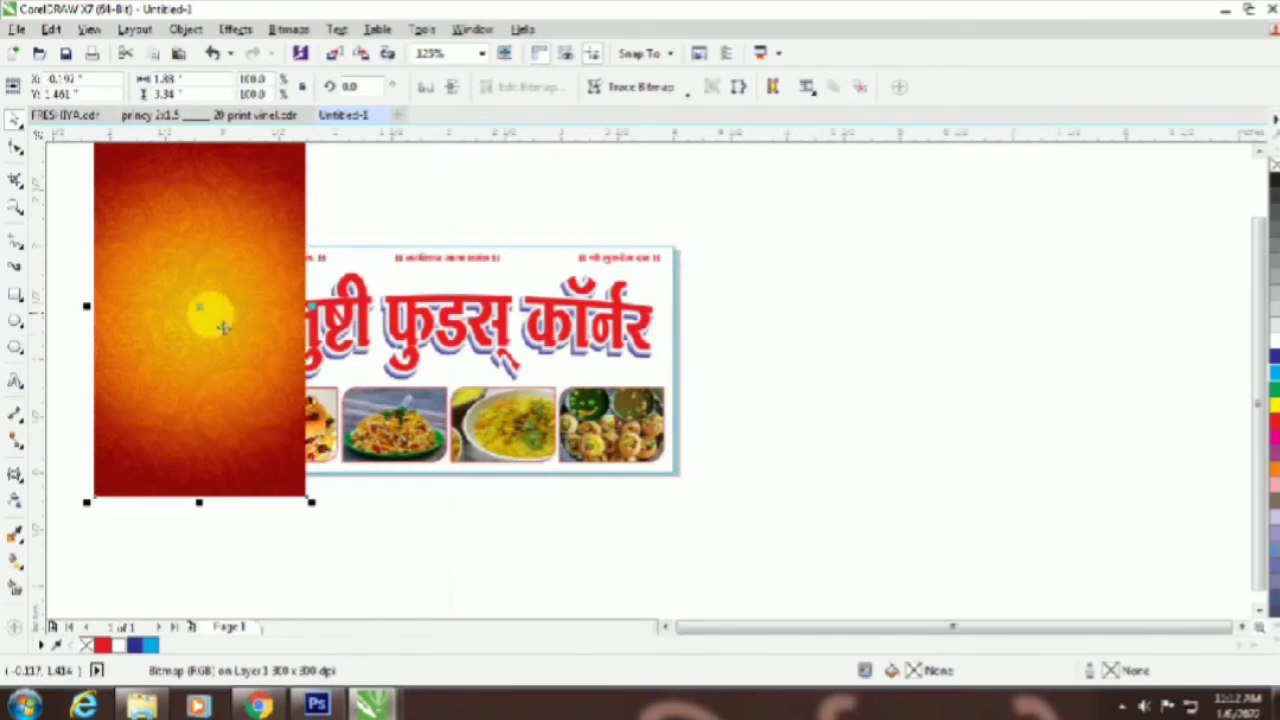
Step: Rotate the background image to landscape, scale it to about 4.15 x 2.34 in, and PowerClip it inside the banner's outer frame
{"action": "left_click_drag", "start_coordinate": [223, 328], "coordinate": [887, 446]}
{"action": "left_click_drag", "start_coordinate": [978, 172], "coordinate": [1120, 517]}
{"action": "left_click_drag", "start_coordinate": [886, 434], "coordinate": [1010, 430]}
{"action": "left_click_drag", "start_coordinate": [947, 399], "coordinate": [570, 378]}
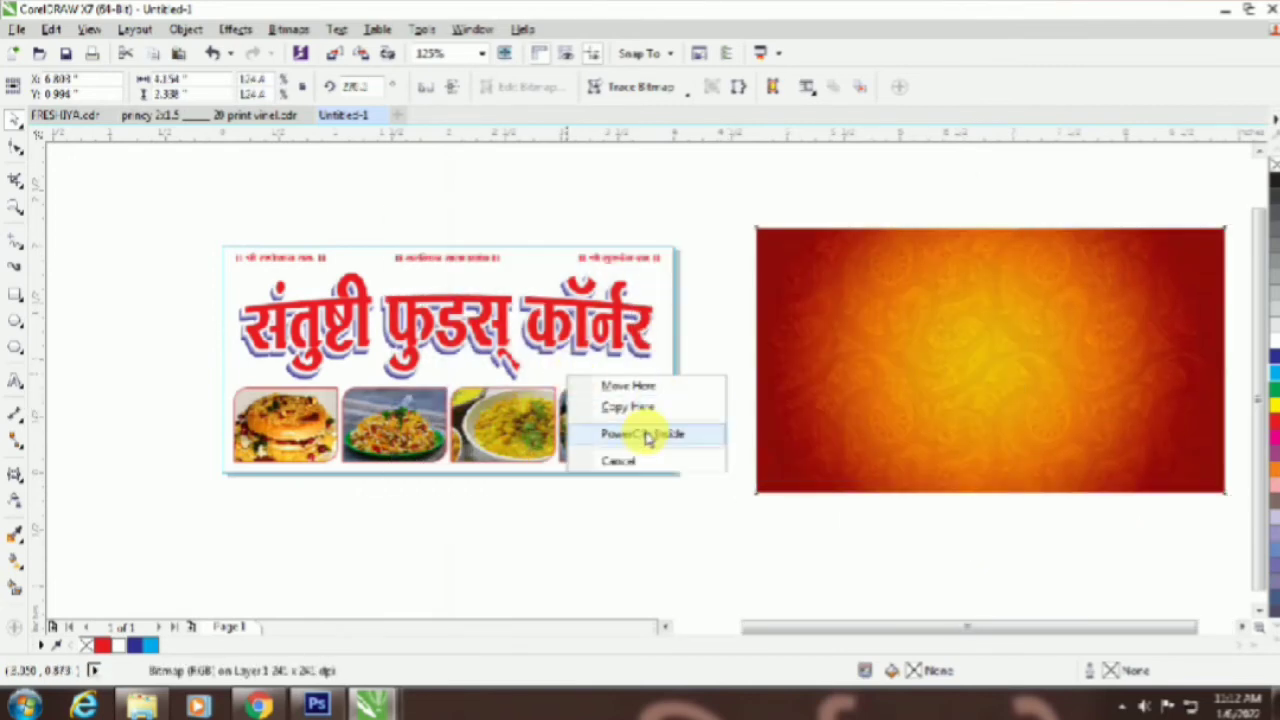
{"action": "left_click", "coordinate": [645, 434]}
Step: Centre the clipped background image over the banner frame, reduce its height slightly while covering the whole frame, and finish editing the clip
{"action": "left_click", "coordinate": [657, 379], "text": "ctrl"}
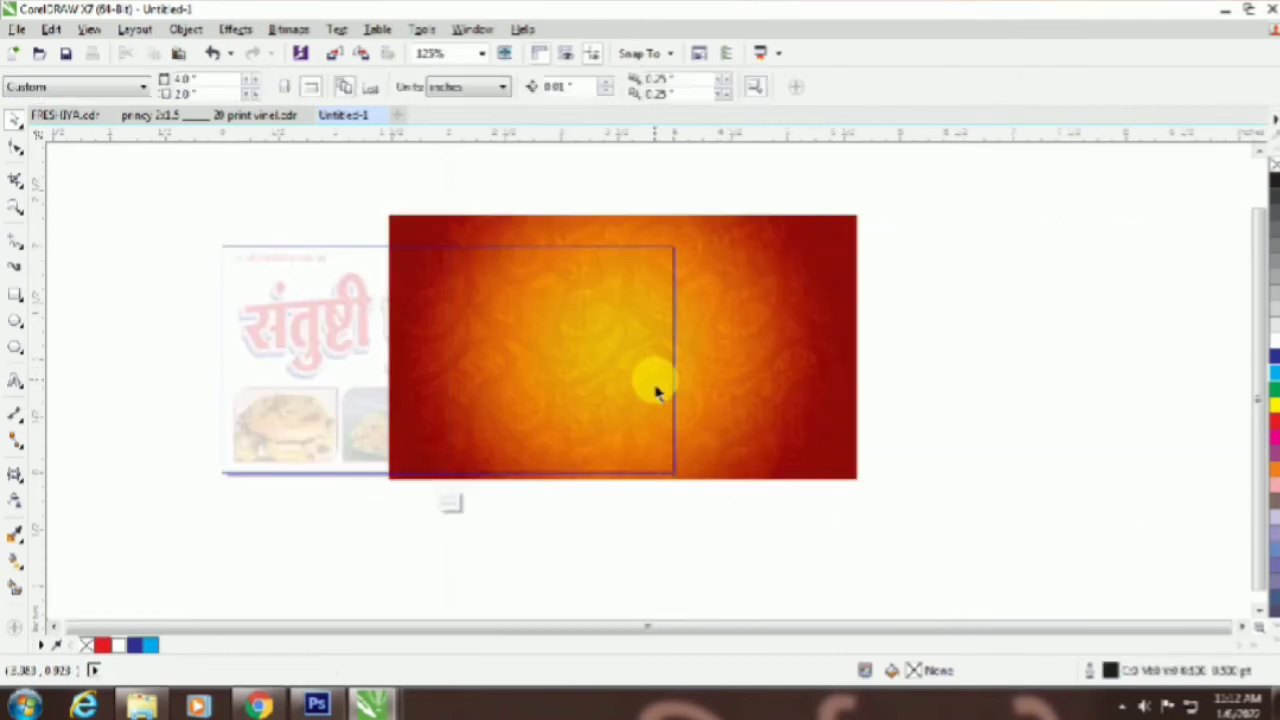
{"action": "left_click", "coordinate": [654, 383]}
{"action": "left_click_drag", "start_coordinate": [484, 421], "coordinate": [325, 437]}
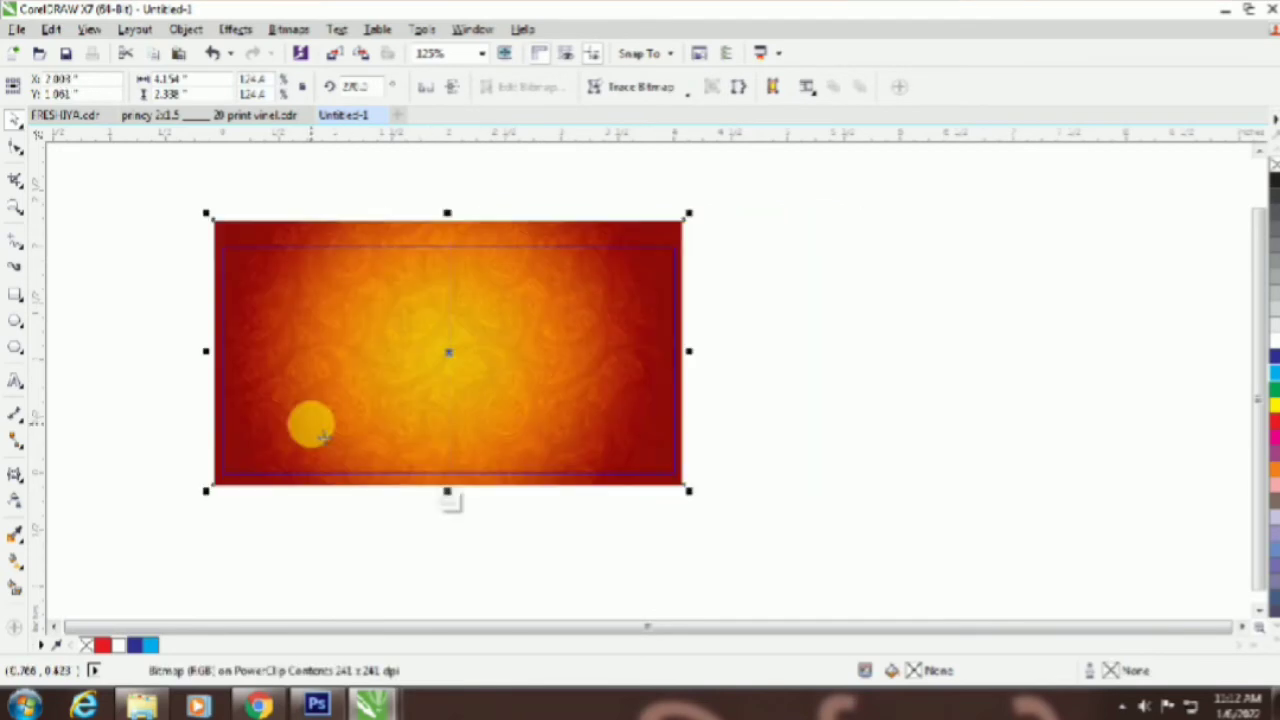
{"action": "left_click_drag", "start_coordinate": [447, 213], "coordinate": [453, 230]}
{"action": "left_click", "coordinate": [820, 234], "text": "ctrl"}
{"action": "left_click_drag", "start_coordinate": [843, 220], "coordinate": [25, 570]}
{"action": "key", "text": "shift+F2"}
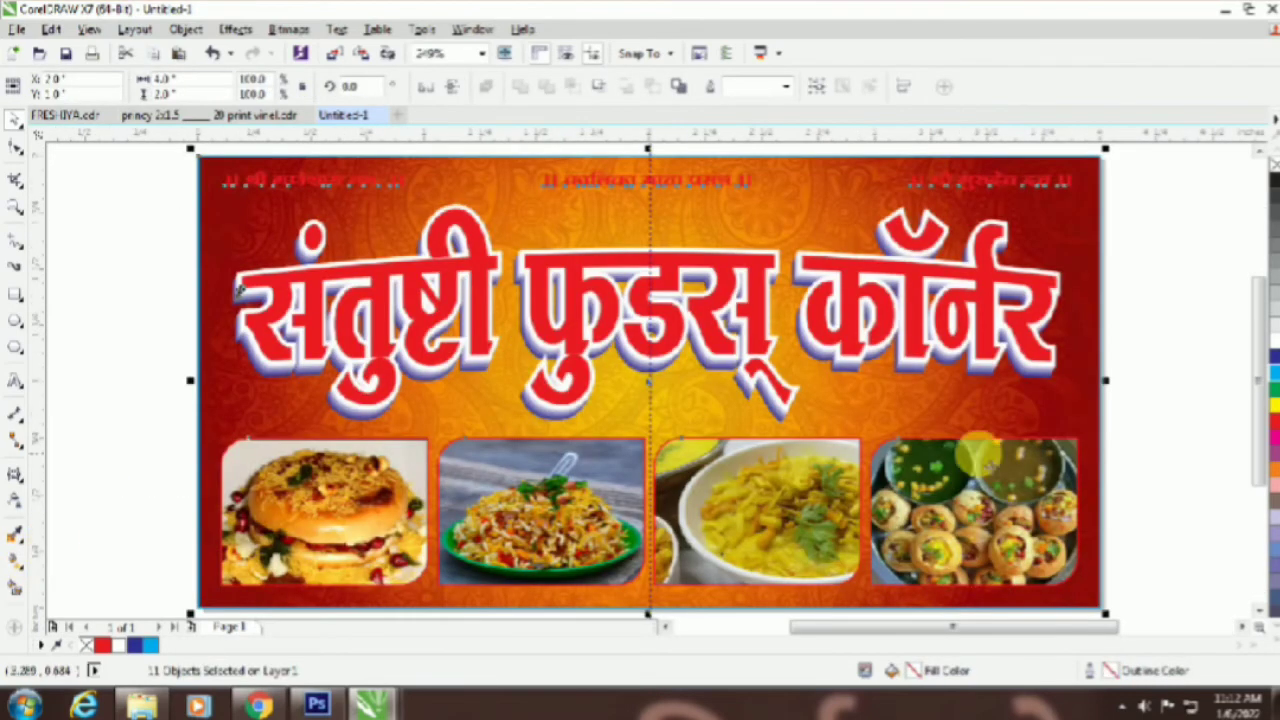
{"action": "left_click", "coordinate": [1200, 415]}
Step: Change the outline colour of the four food photo boxes to white
{"action": "left_click_drag", "start_coordinate": [165, 612], "coordinate": [163, 605]}
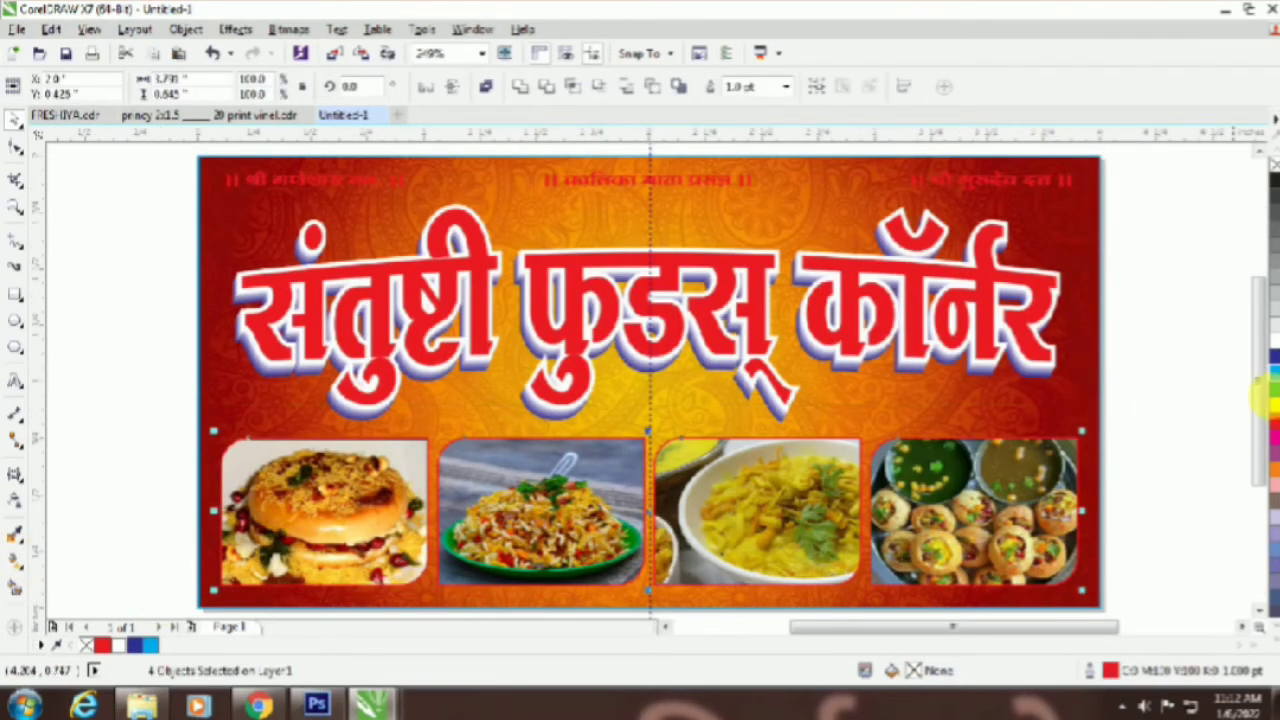
{"action": "right_click", "coordinate": [1275, 340]}
{"action": "left_click", "coordinate": [1175, 383]}
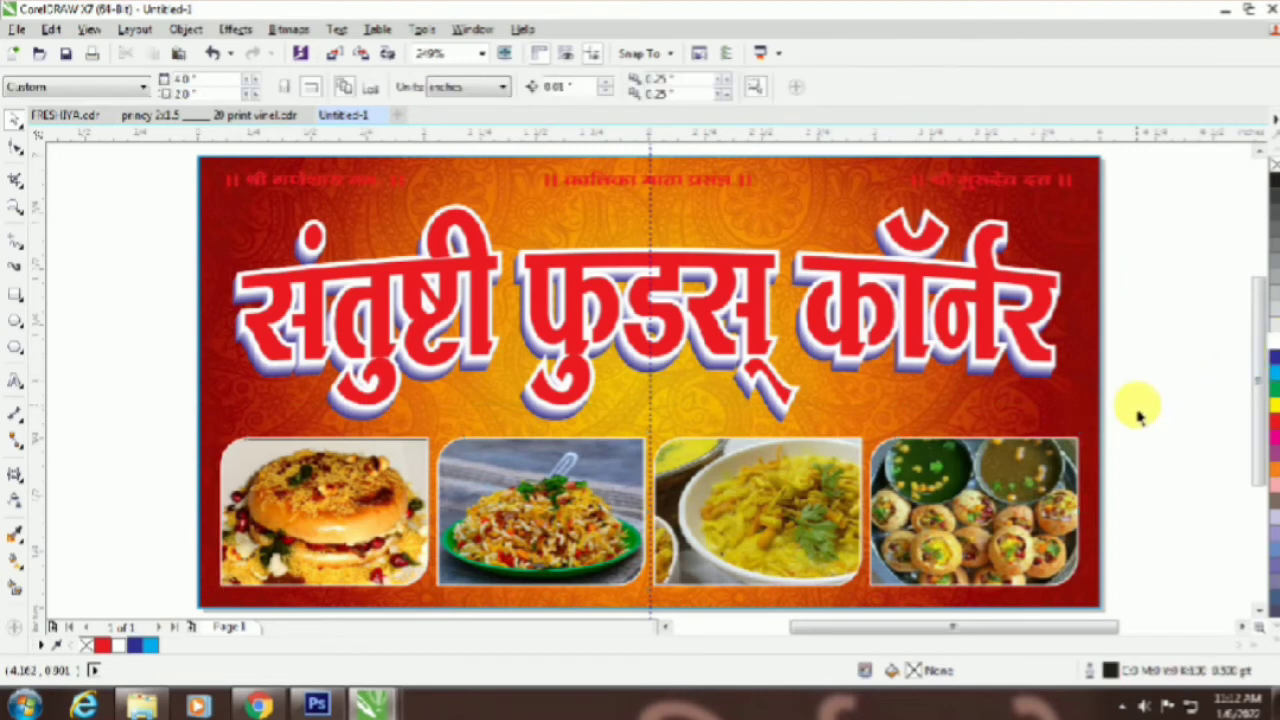
Step: Nudge the burger photo inside the first box up by about 0.02 in
{"action": "left_click_drag", "start_coordinate": [135, 606], "coordinate": [166, 566]}
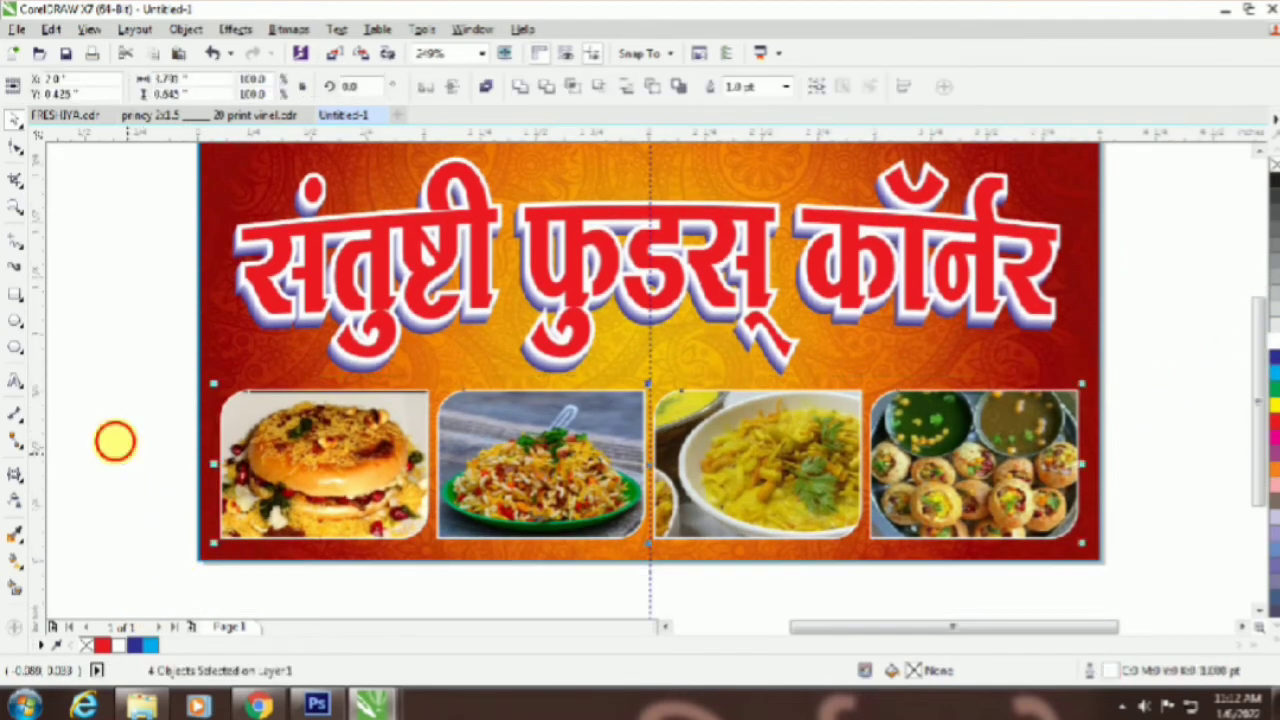
{"action": "left_click", "coordinate": [115, 440]}
{"action": "left_click", "coordinate": [322, 452]}
{"action": "left_click", "coordinate": [372, 467], "text": "ctrl"}
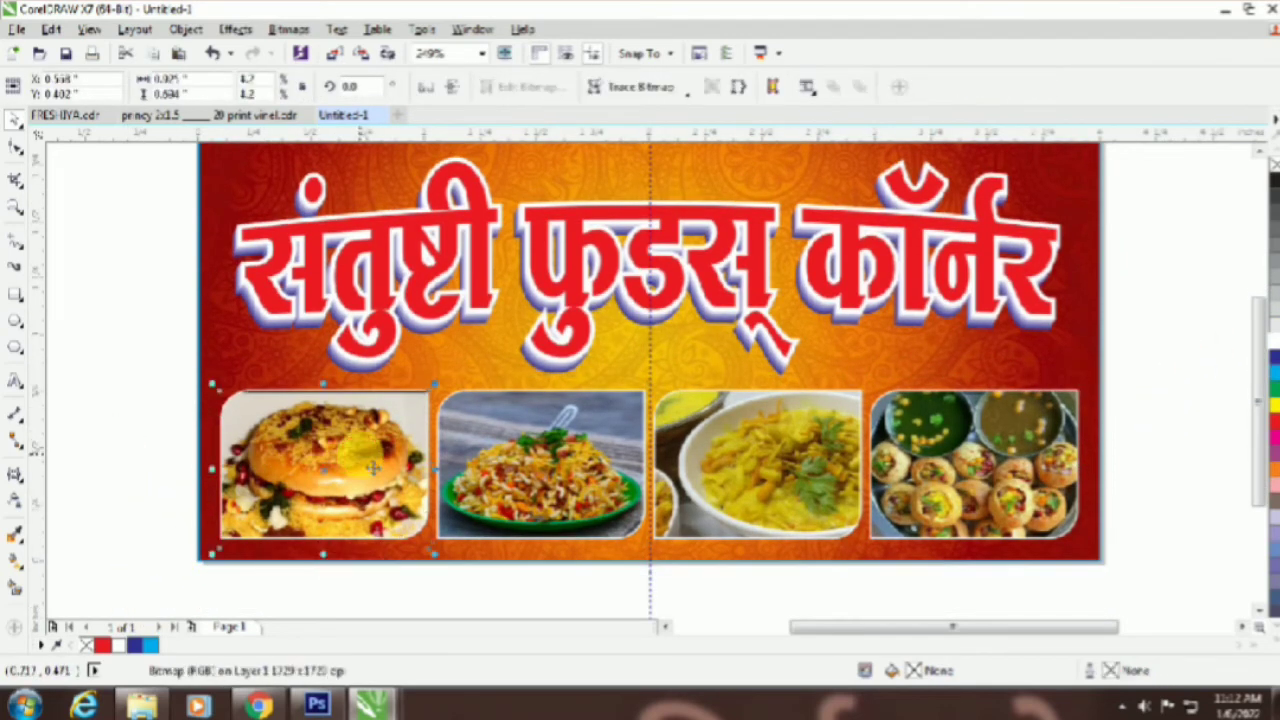
{"action": "key", "text": "Up"}
{"action": "key", "text": "Up"}
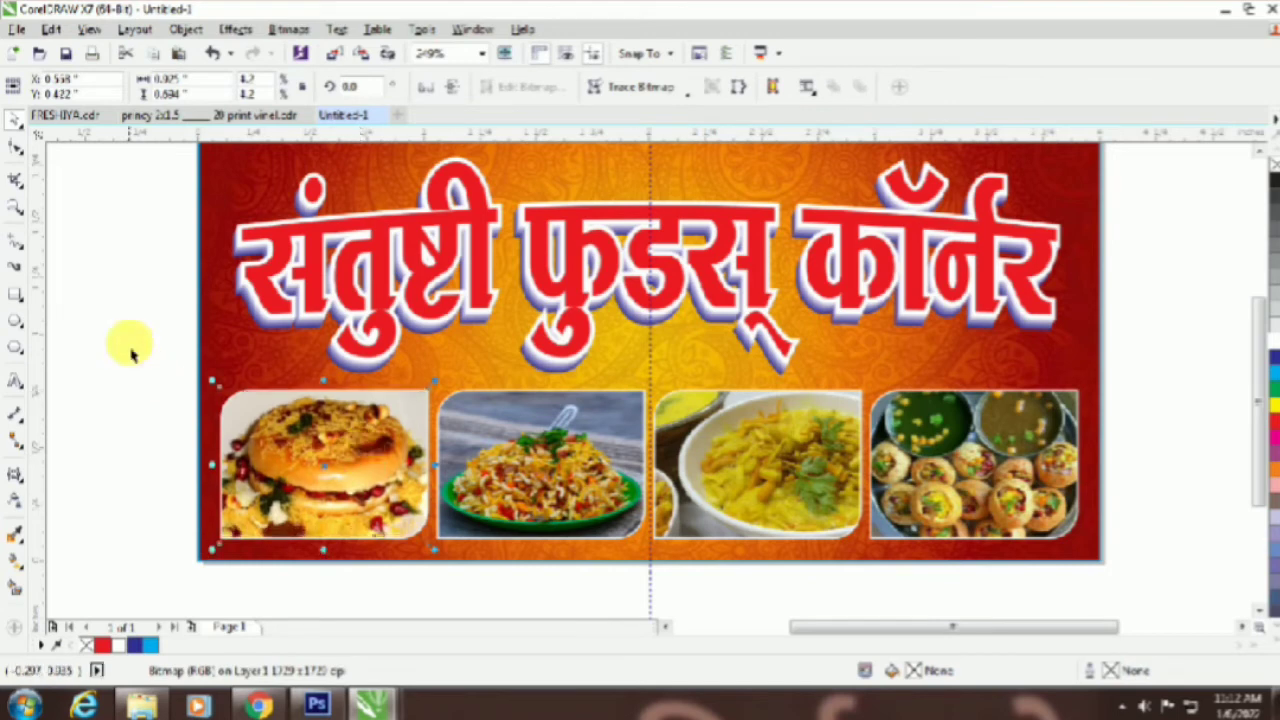
{"action": "left_click", "coordinate": [131, 352]}
Step: Recolour the three small blessing lines along the banner's upper edge white
{"action": "left_click", "coordinate": [1073, 360]}
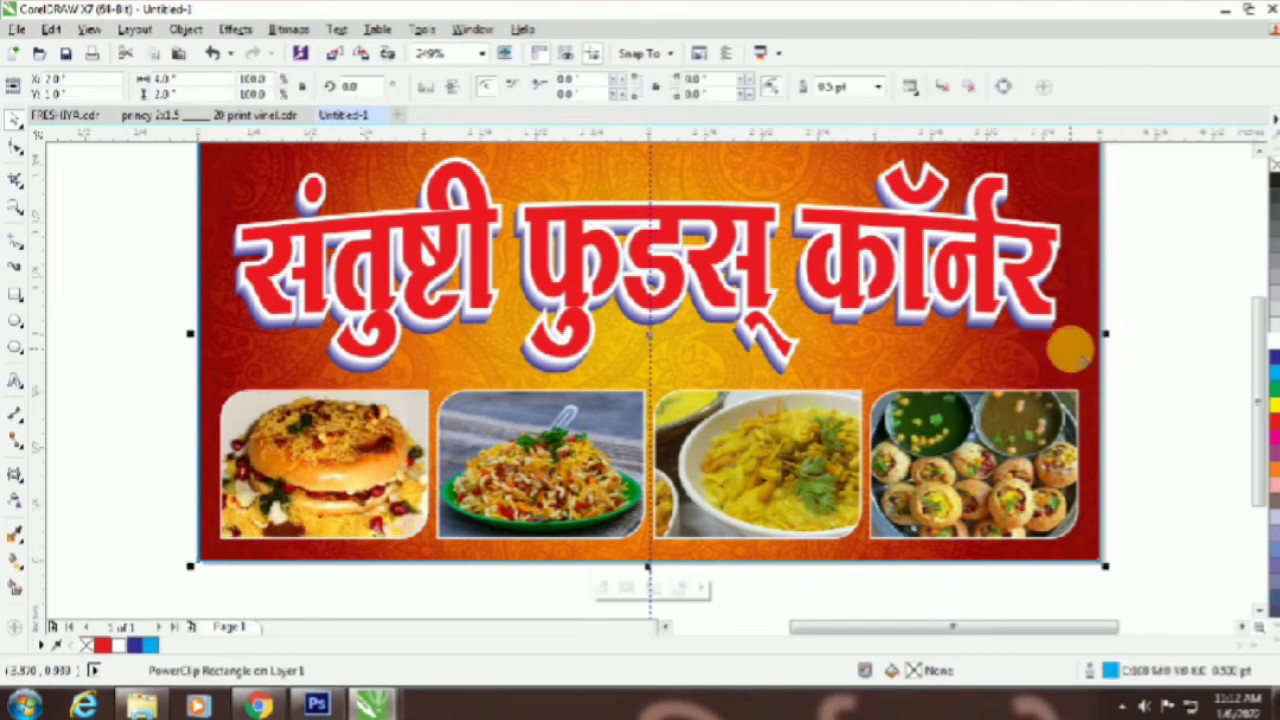
{"action": "scroll", "coordinate": [1158, 380], "scroll_direction": "up", "scroll_amount": 1}
{"action": "left_click", "coordinate": [1149, 340]}
{"action": "left_click_drag", "start_coordinate": [1161, 243], "coordinate": [117, 157]}
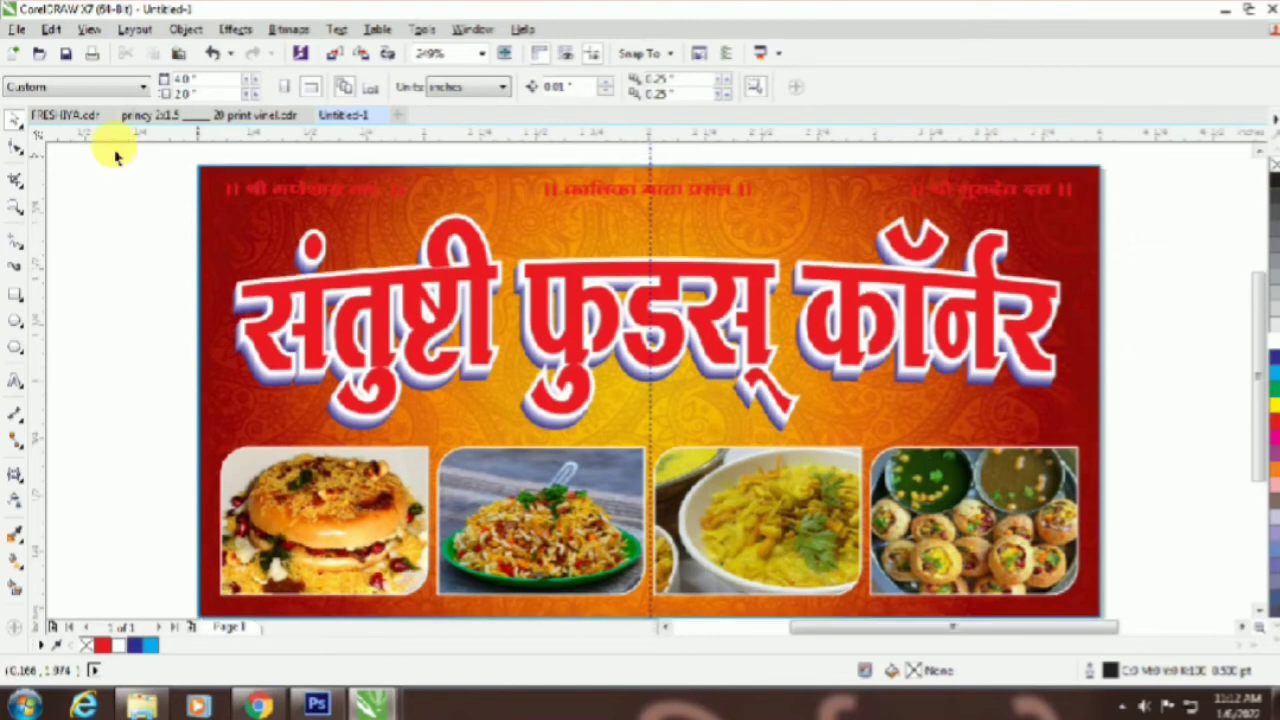
{"action": "left_click", "coordinate": [1203, 350]}
Step: Change the outline colour of the banner's outer frame to yellow
{"action": "left_click", "coordinate": [1075, 325]}
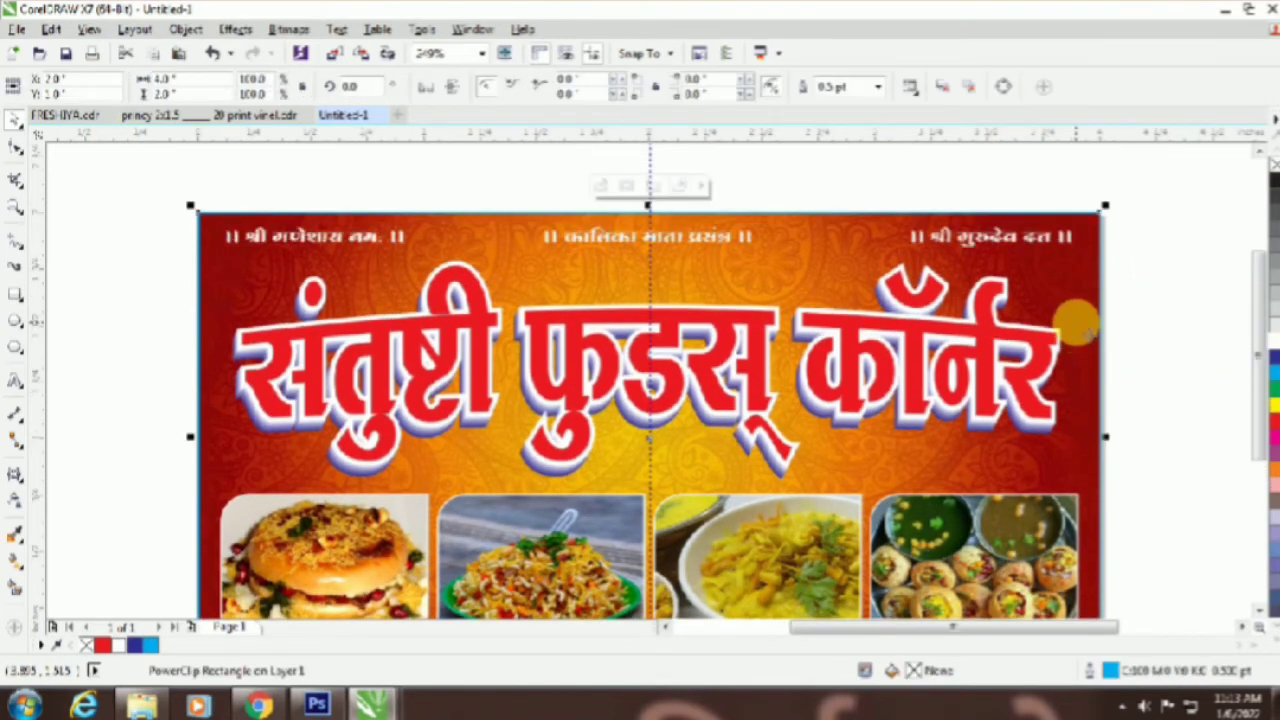
{"action": "scroll", "coordinate": [1159, 429], "scroll_direction": "down", "scroll_amount": 1}
{"action": "left_click", "coordinate": [1161, 431]}
{"action": "left_click", "coordinate": [1085, 413]}
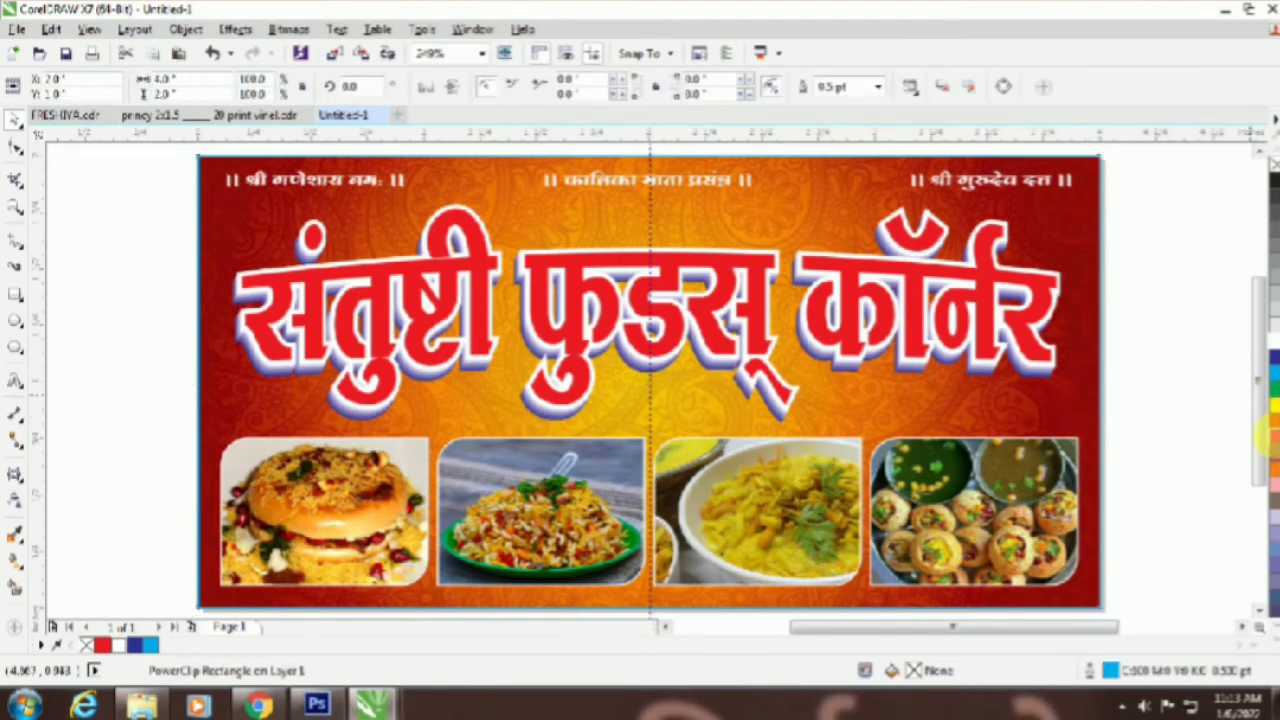
{"action": "right_click", "coordinate": [1274, 437]}
{"action": "left_click", "coordinate": [1271, 403]}
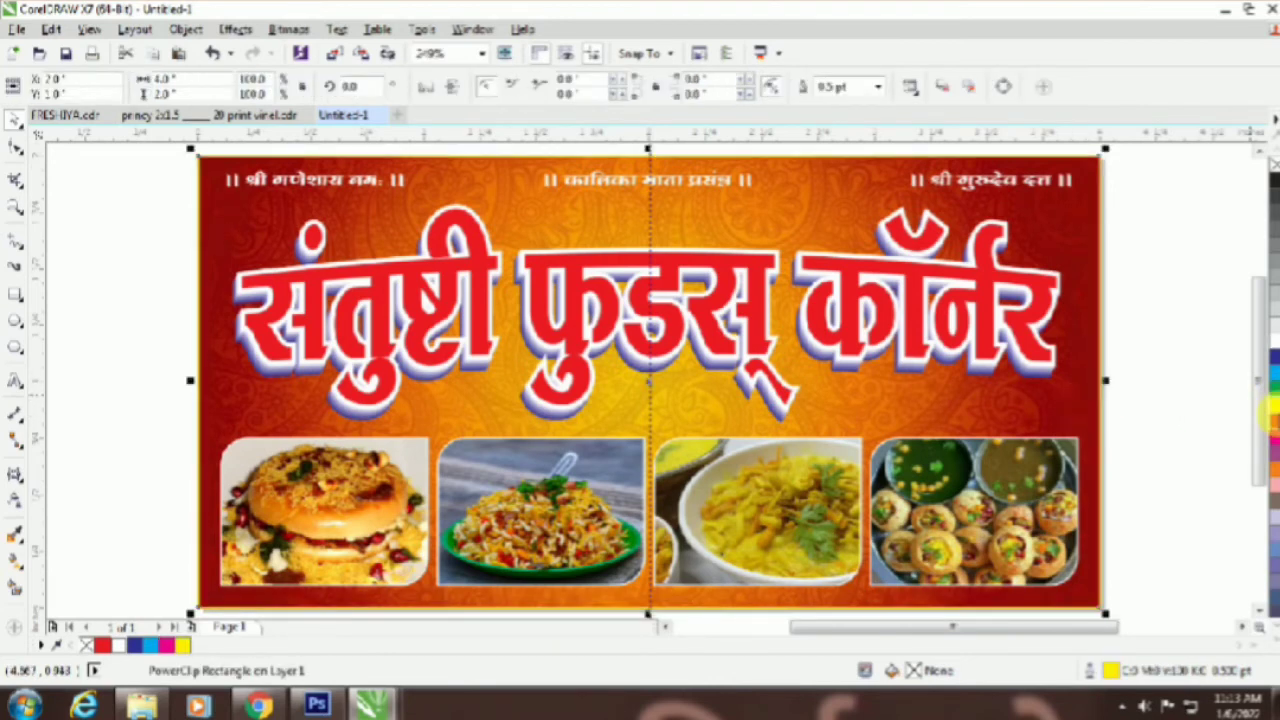
{"action": "left_click", "coordinate": [1182, 358]}
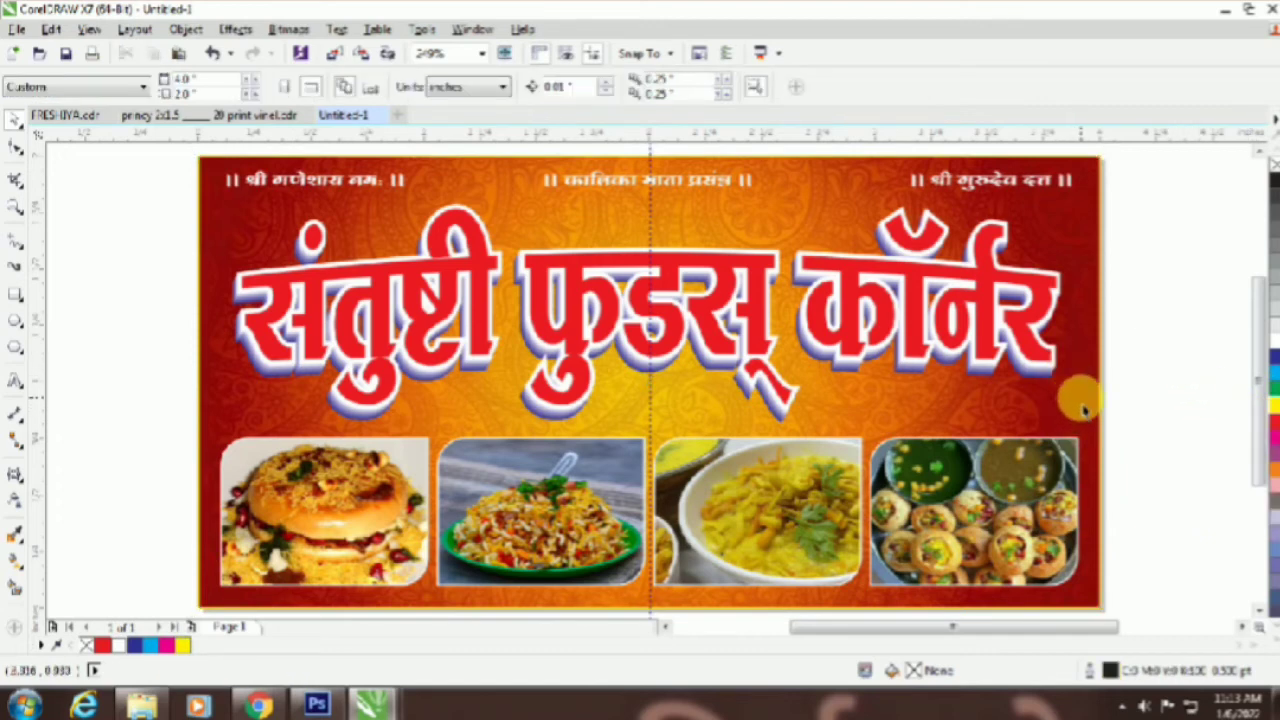
Step: Thicken the white outlines of the four food photo boxes using the Outline Pen settings
{"action": "left_click", "coordinate": [1084, 410]}
{"action": "left_click", "coordinate": [1158, 432]}
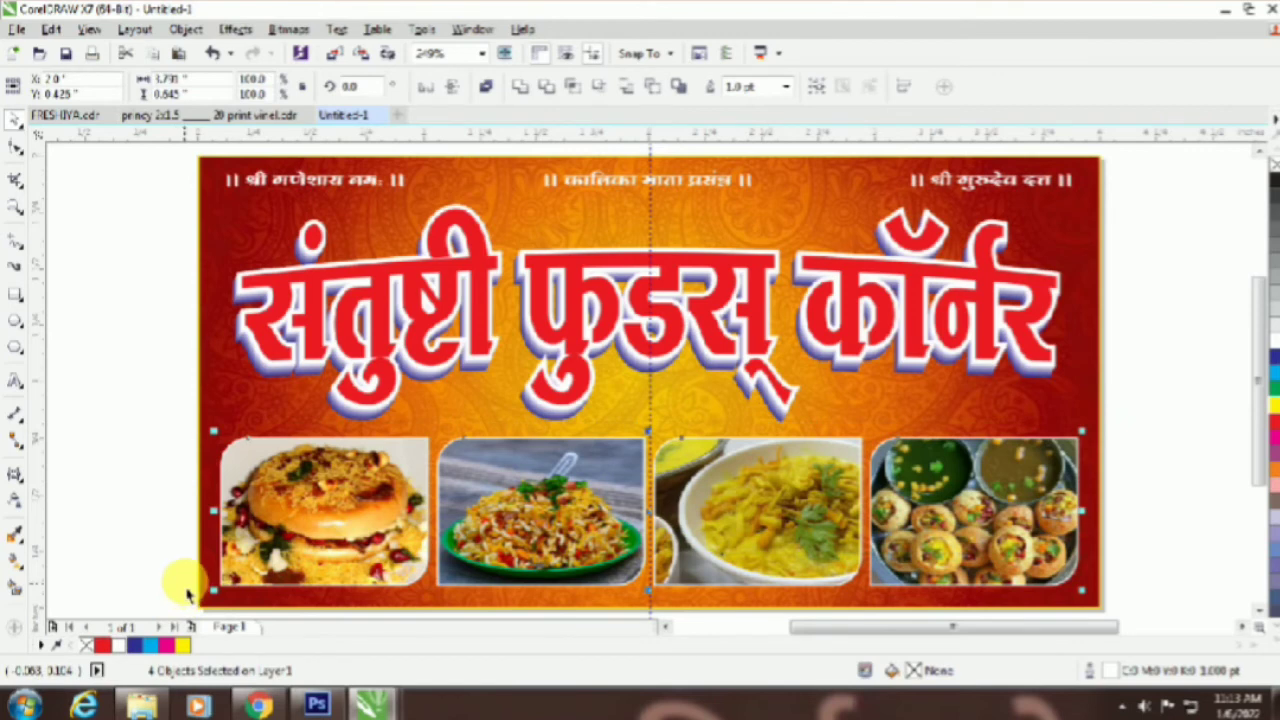
{"action": "key", "text": "F12"}
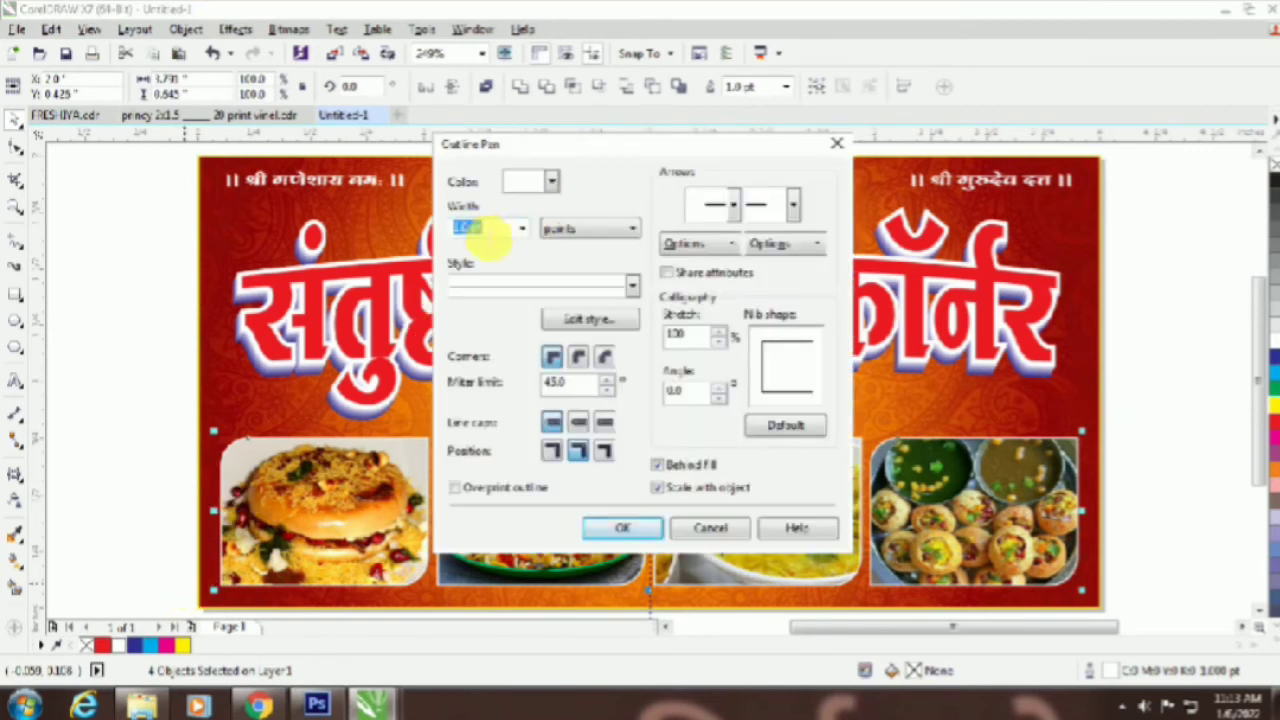
{"action": "left_click", "coordinate": [615, 527]}
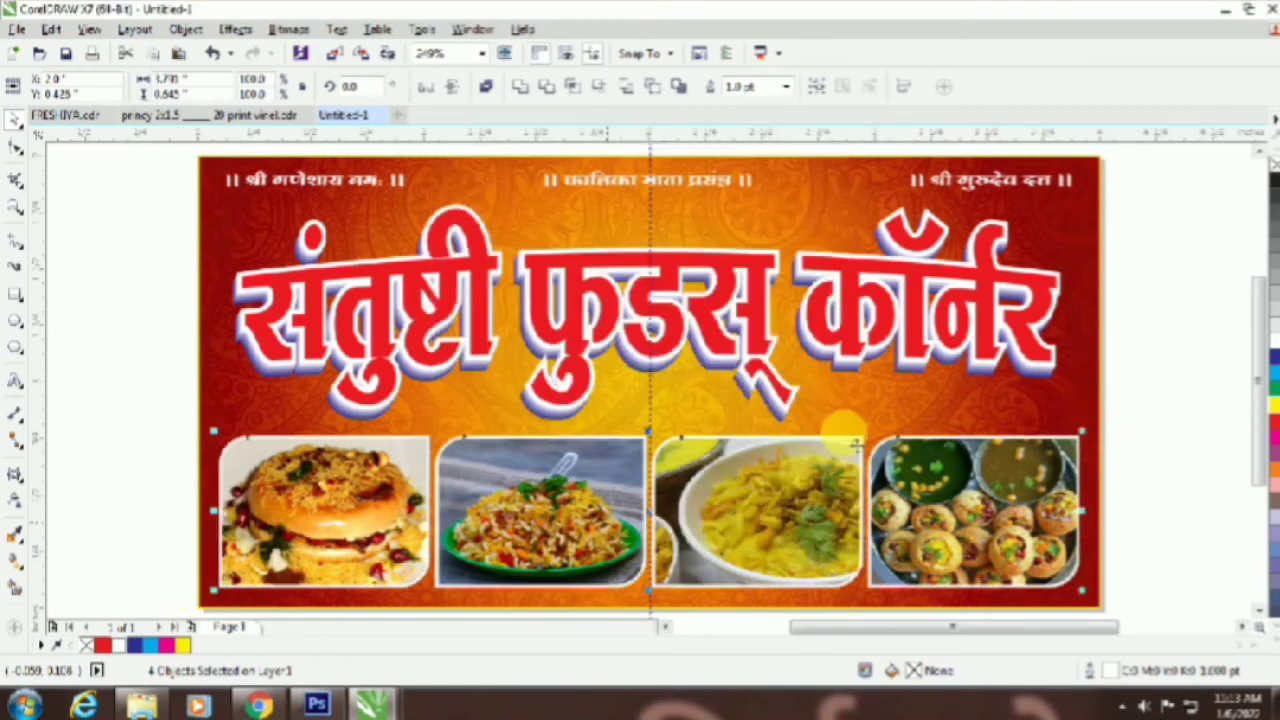
{"action": "left_click", "coordinate": [1040, 392]}
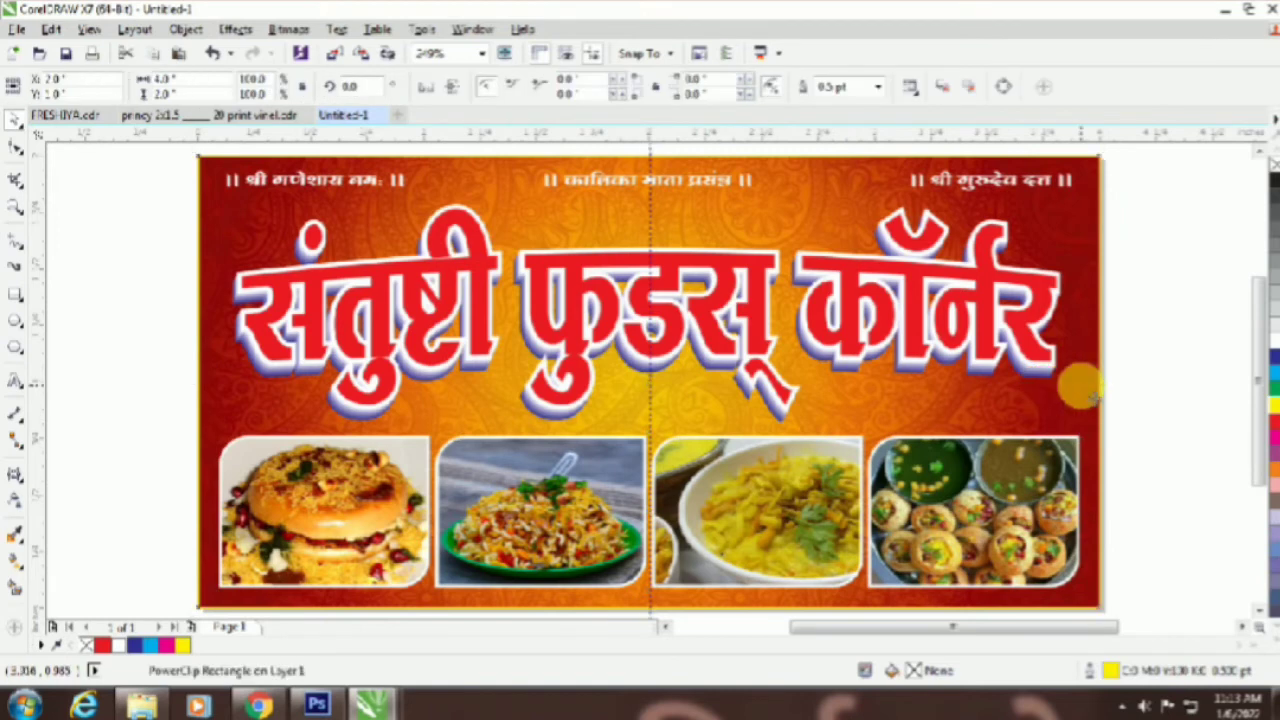
{"action": "left_click", "coordinate": [1160, 325]}
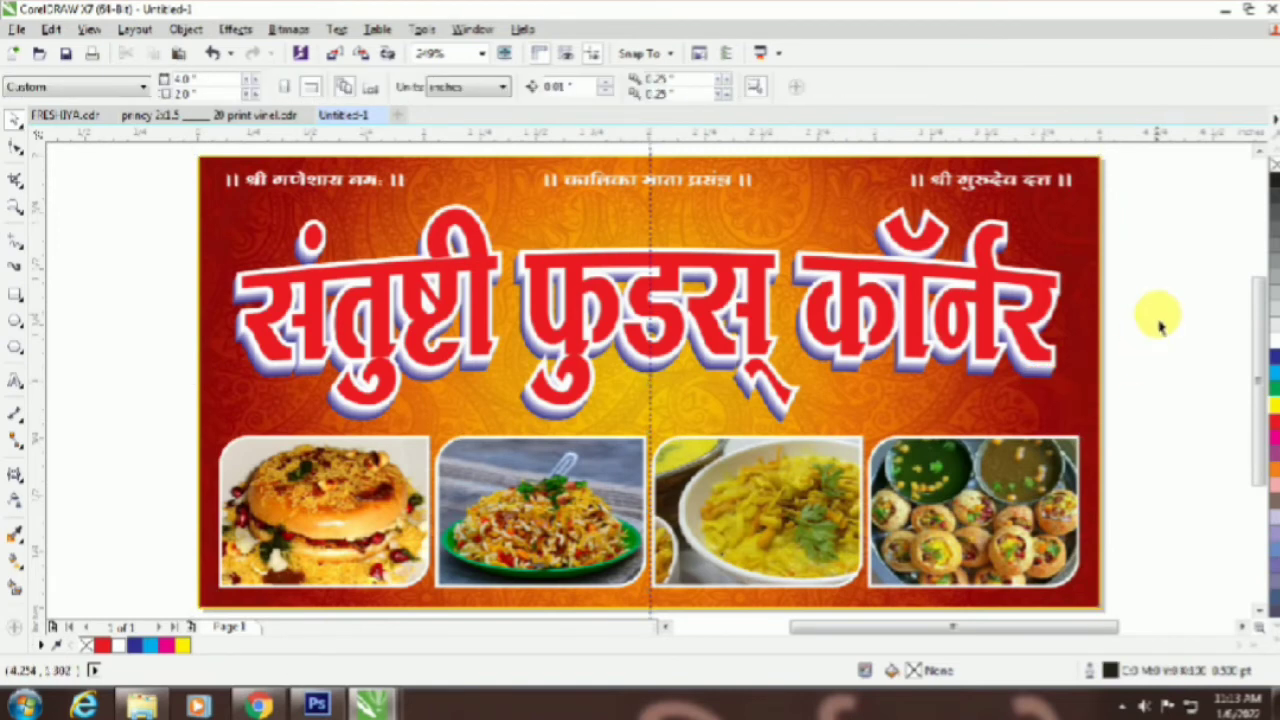
{"action": "left_click", "coordinate": [1097, 371]}
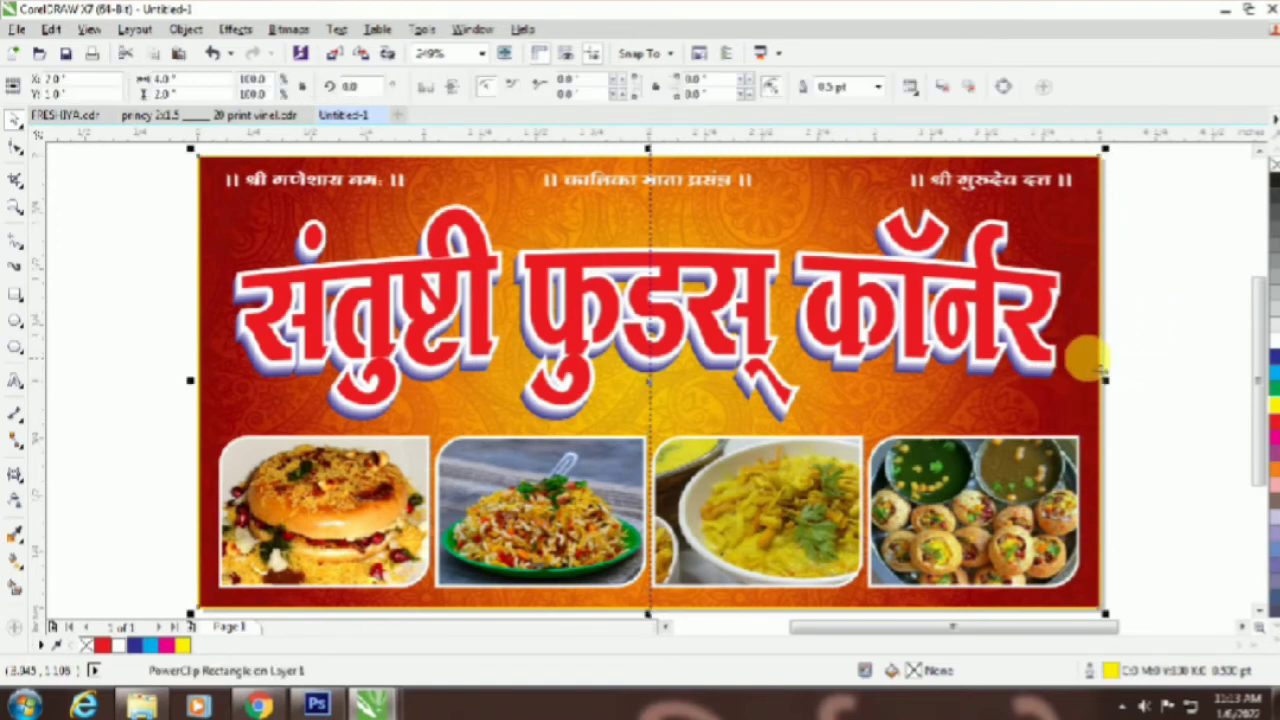
{"action": "left_click", "coordinate": [1149, 373]}
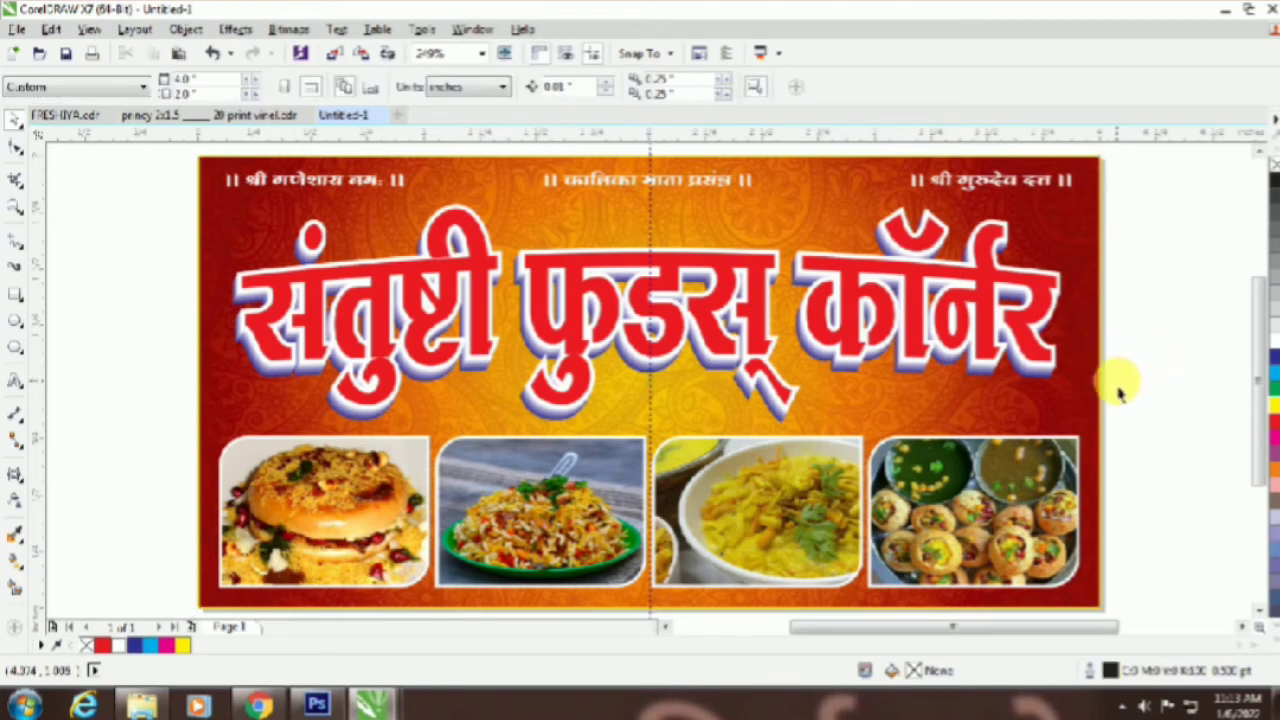
Step: Look through the BackGround folder and the shared folders of the network computer DESIGN1, and return to the CorelDRAW banner
{"action": "left_click", "coordinate": [141, 706]}
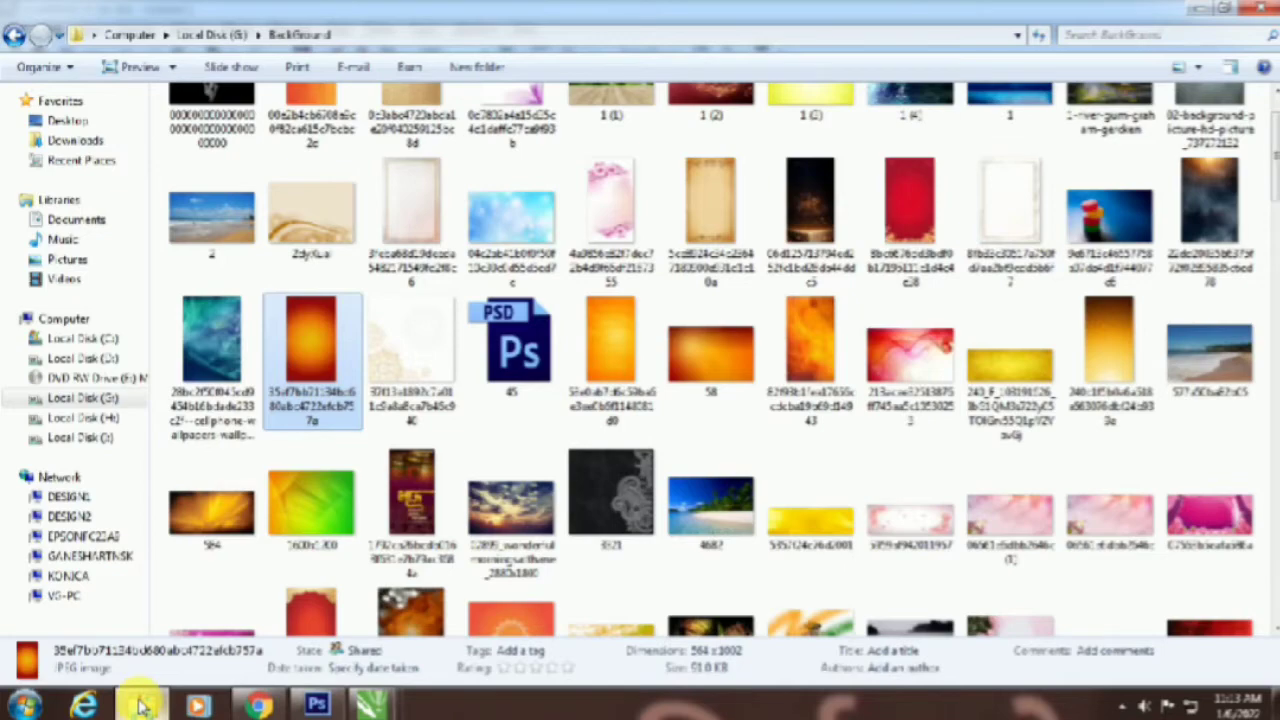
{"action": "scroll", "coordinate": [57, 586], "scroll_direction": "down", "scroll_amount": 5}
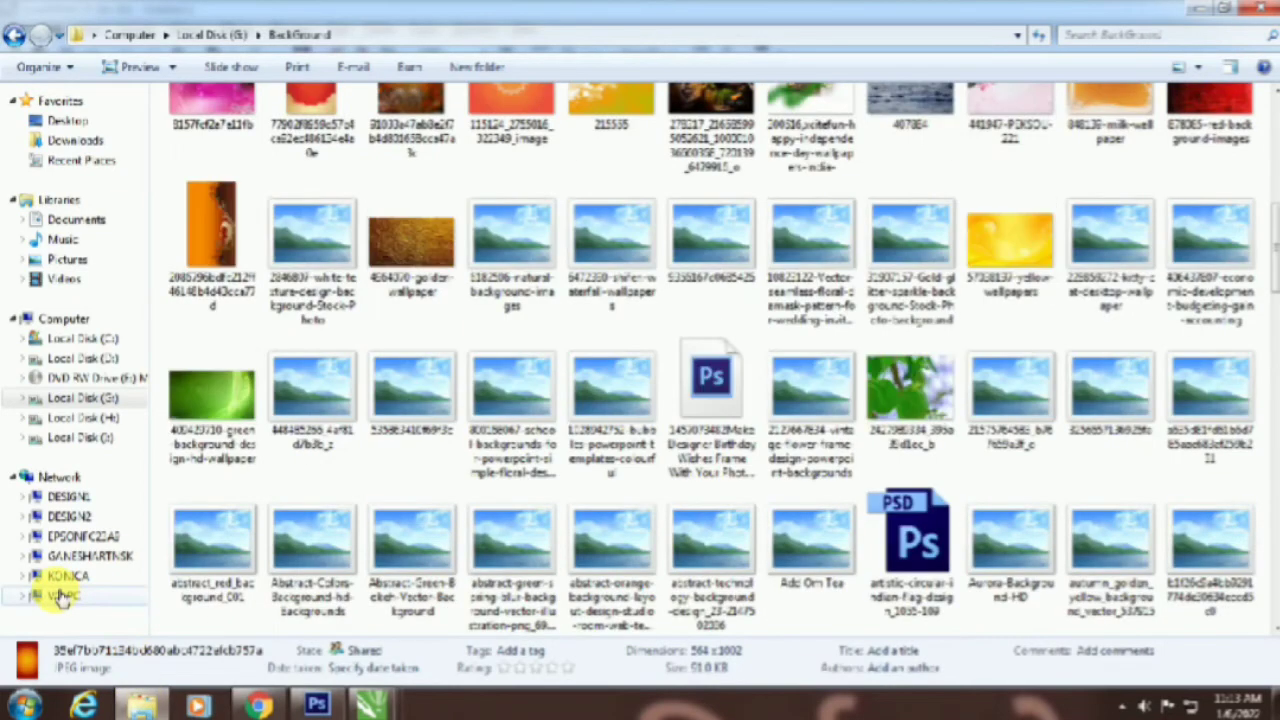
{"action": "left_click", "coordinate": [55, 478]}
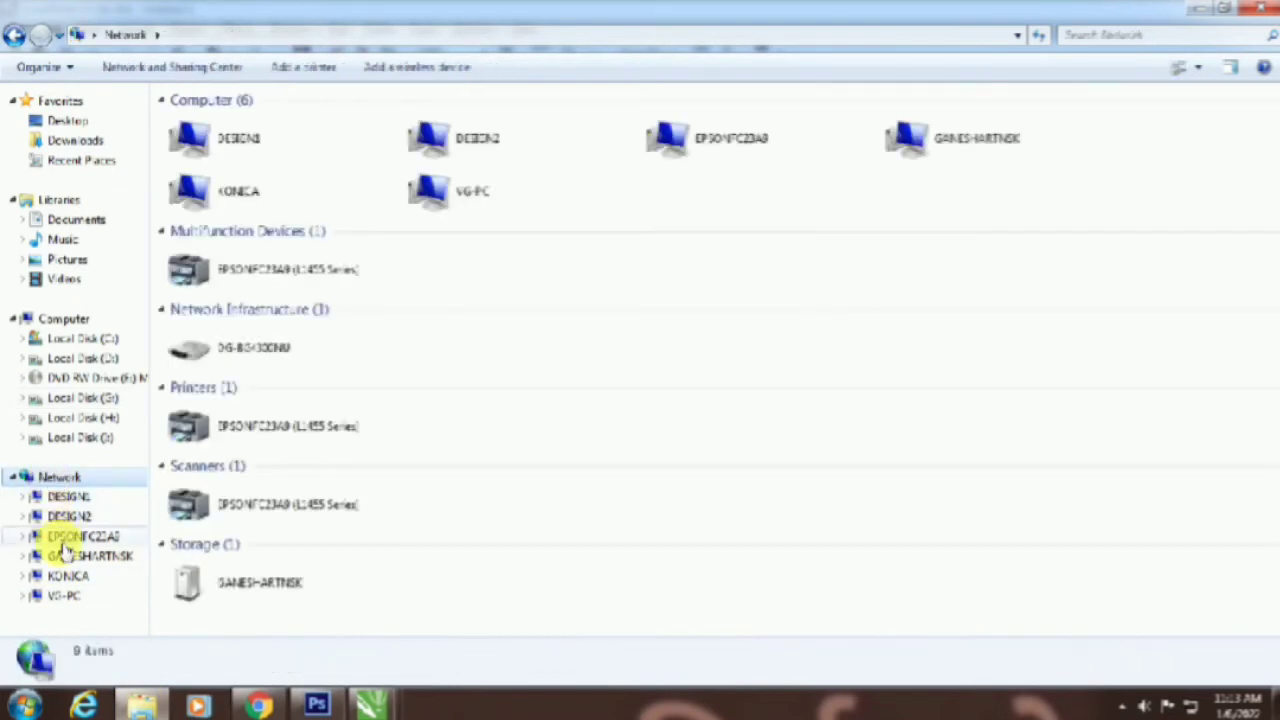
{"action": "double_click", "coordinate": [229, 142]}
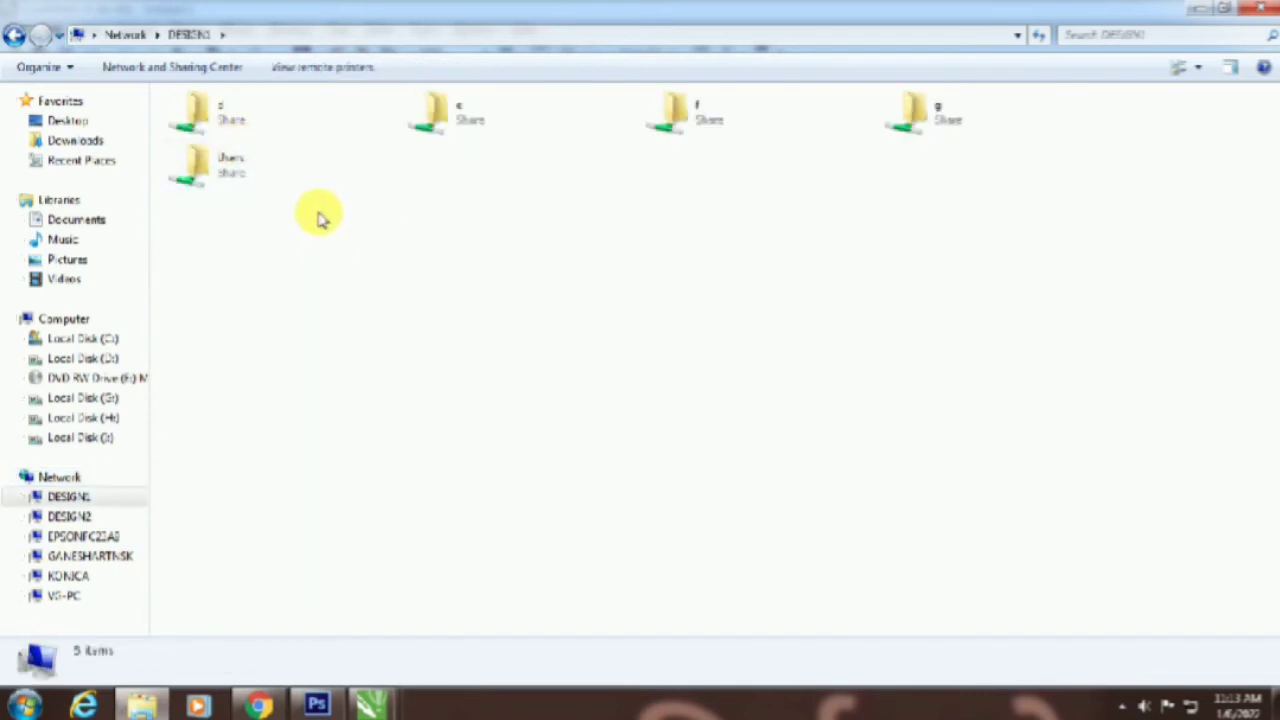
{"action": "left_click", "coordinate": [13, 35]}
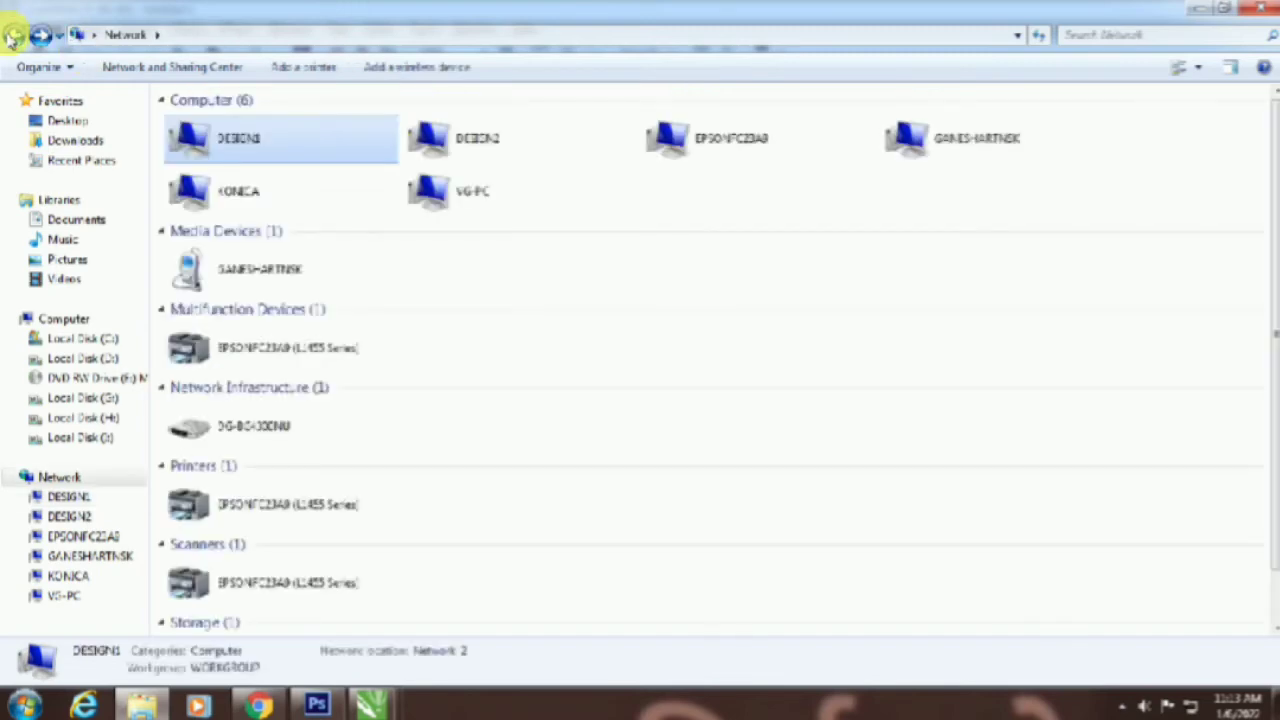
{"action": "left_click", "coordinate": [1199, 8]}
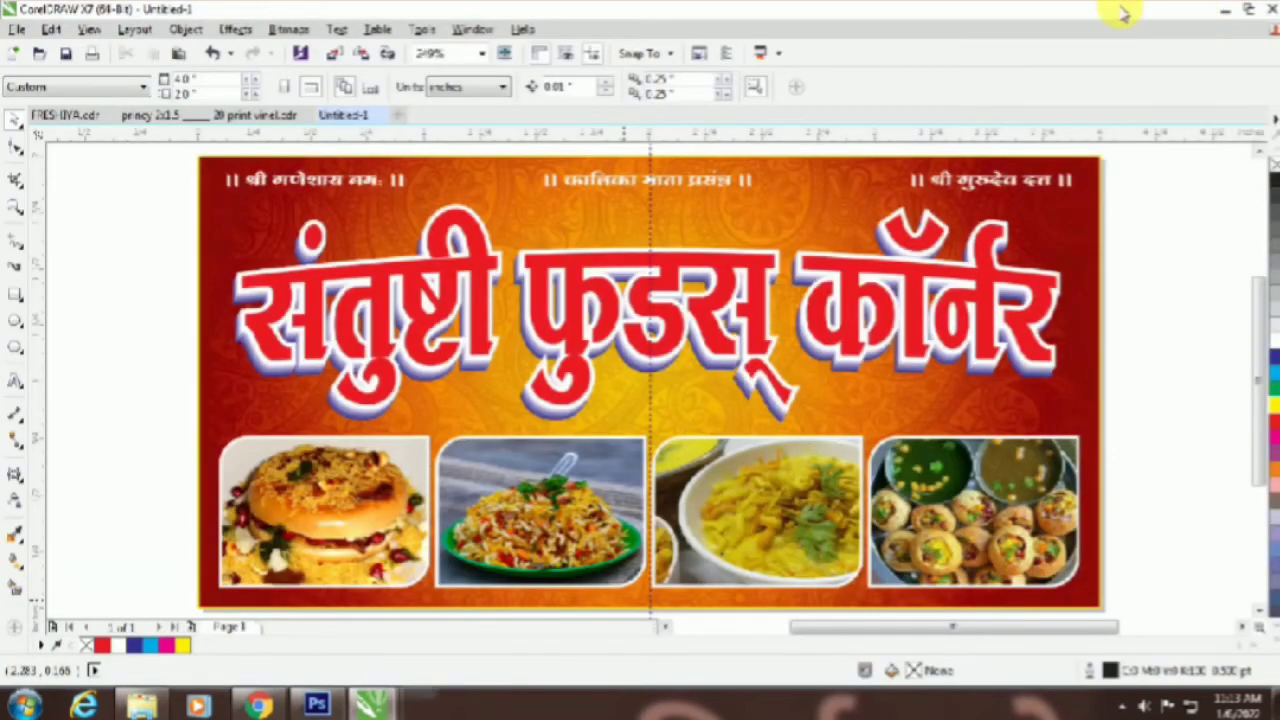
Step: Widen the shop-name title slightly towards both side edges of the banner
{"action": "left_click", "coordinate": [1168, 270]}
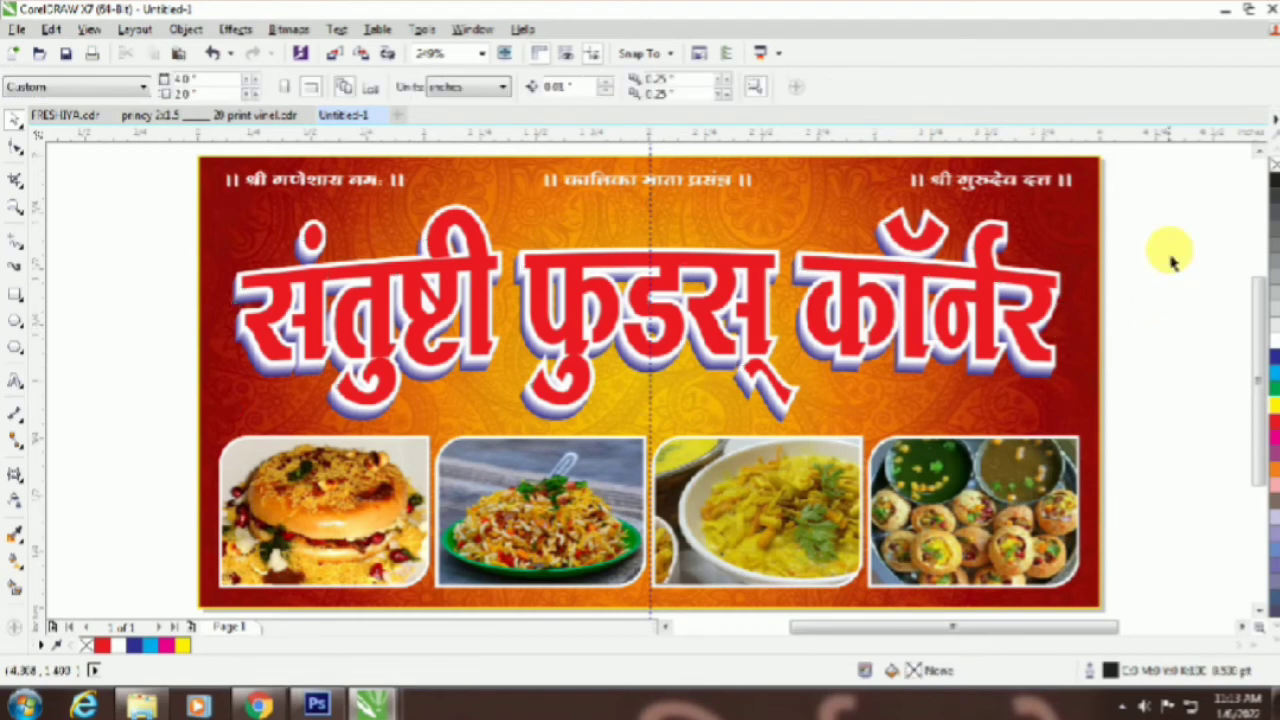
{"action": "left_click_drag", "start_coordinate": [149, 172], "coordinate": [1180, 477]}
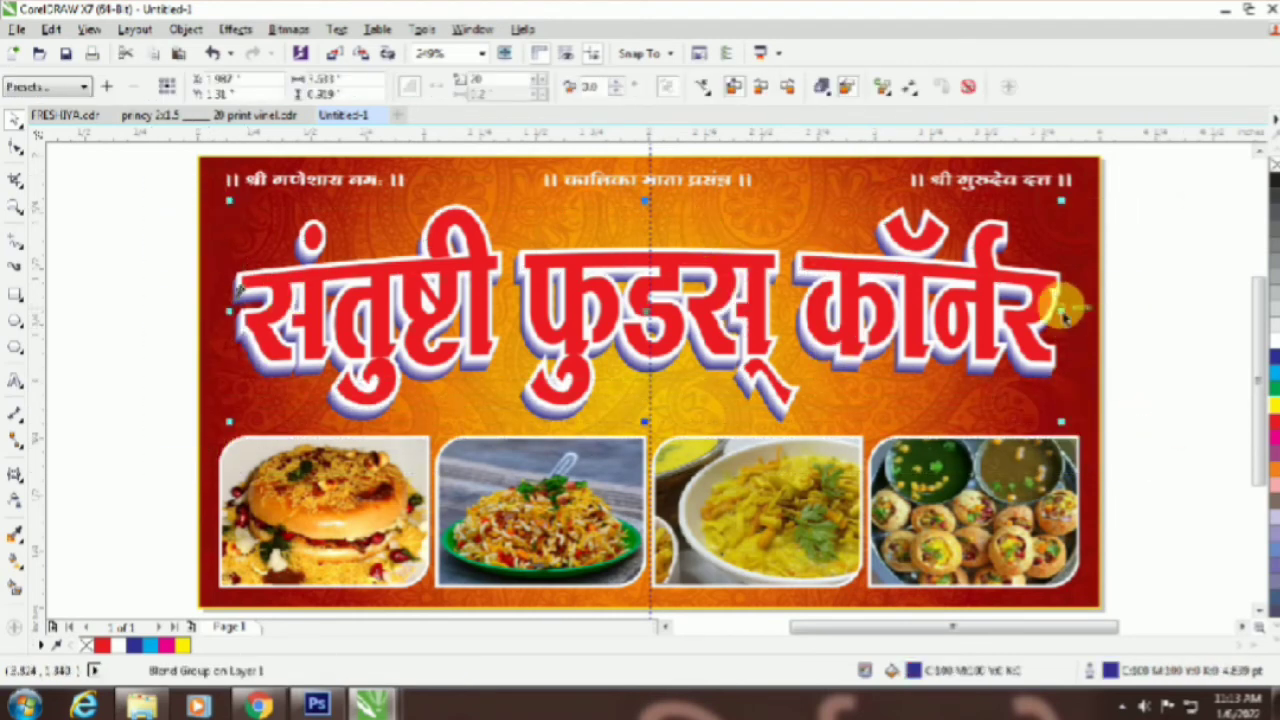
{"action": "left_click_drag", "start_coordinate": [1064, 309], "coordinate": [1080, 334]}
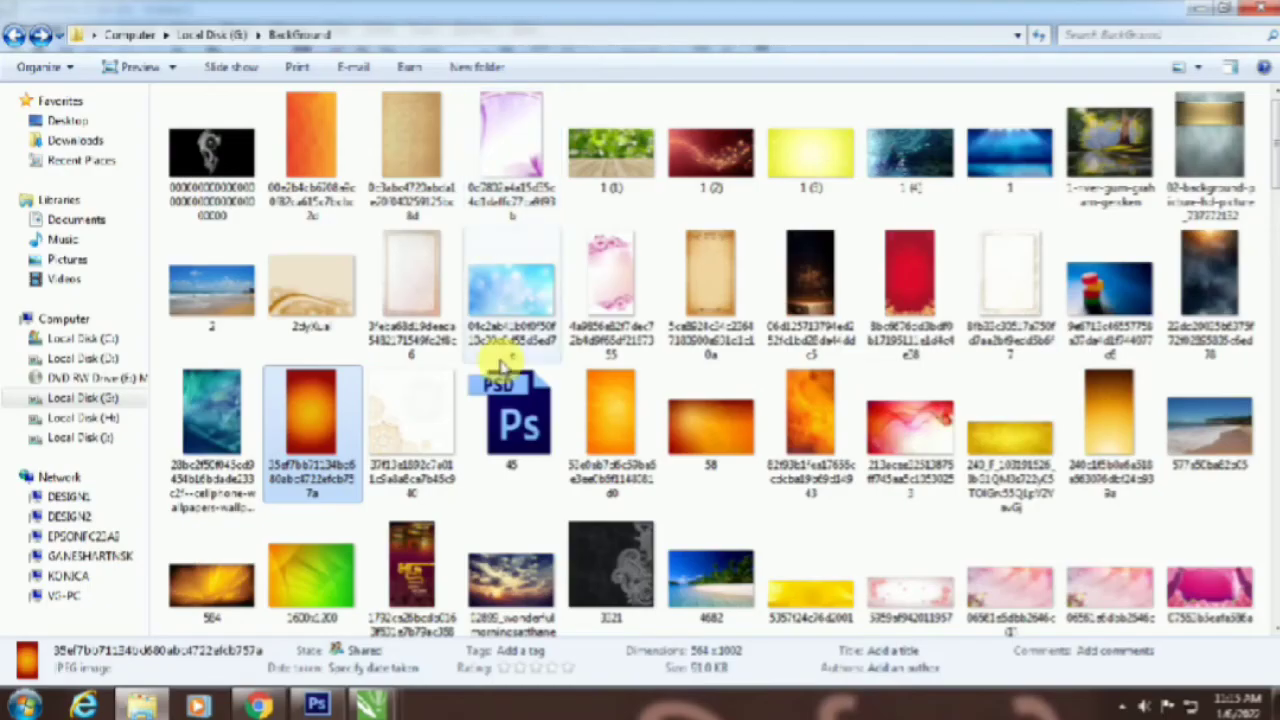
Step: Bring the orange flower image "background" from the BackGround folder into the CorelDRAW document and place it beside the banner
{"action": "left_click", "coordinate": [597, 393]}
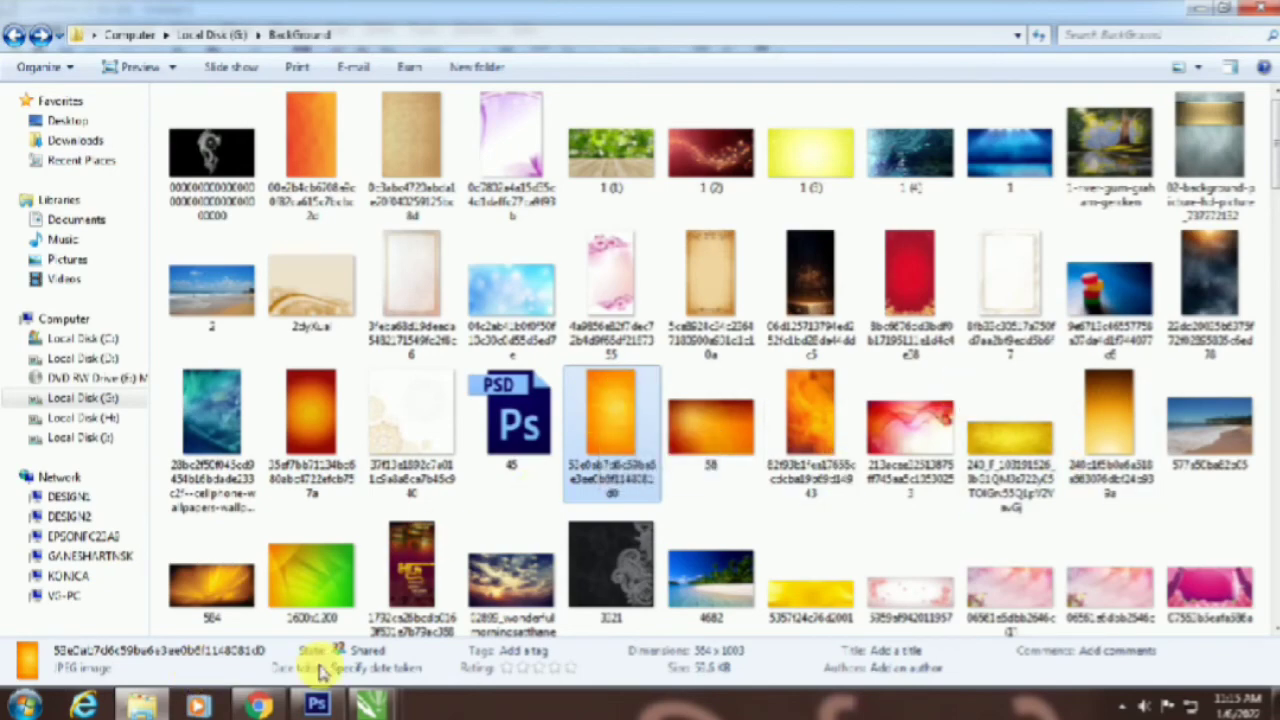
{"action": "scroll", "coordinate": [703, 543], "scroll_direction": "down", "scroll_amount": 5}
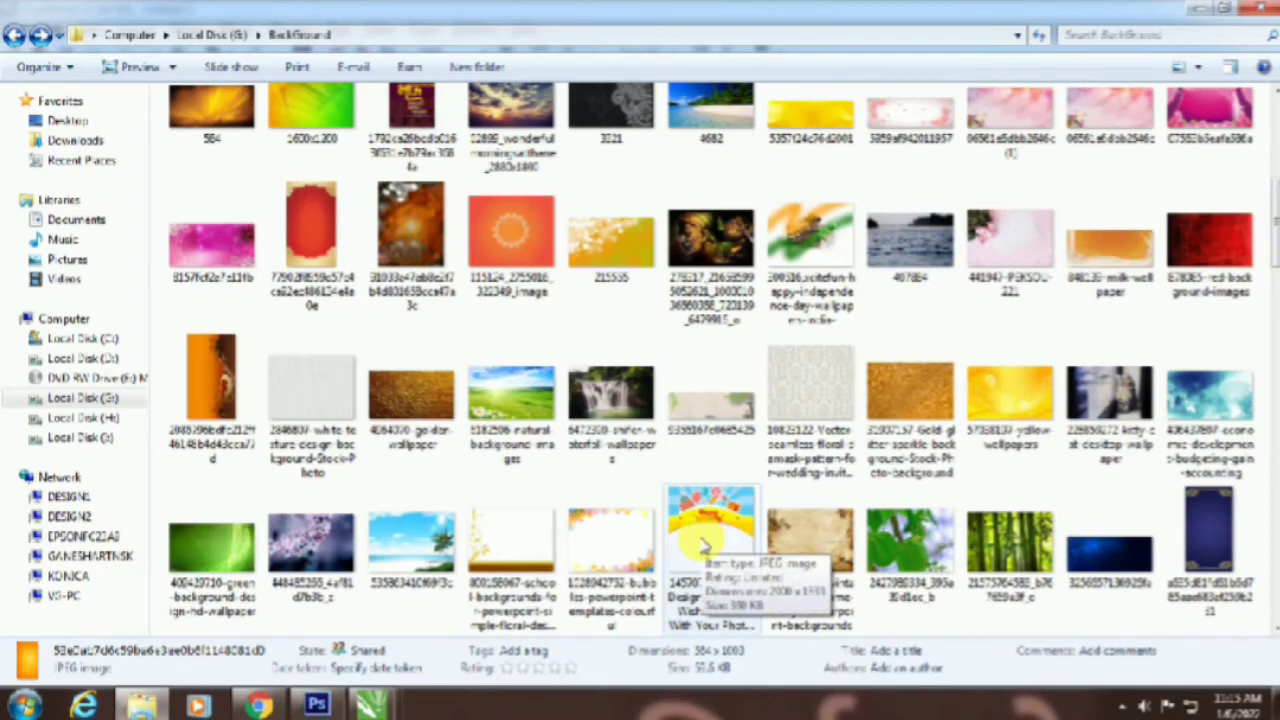
{"action": "scroll", "coordinate": [703, 546], "scroll_direction": "down", "scroll_amount": 2}
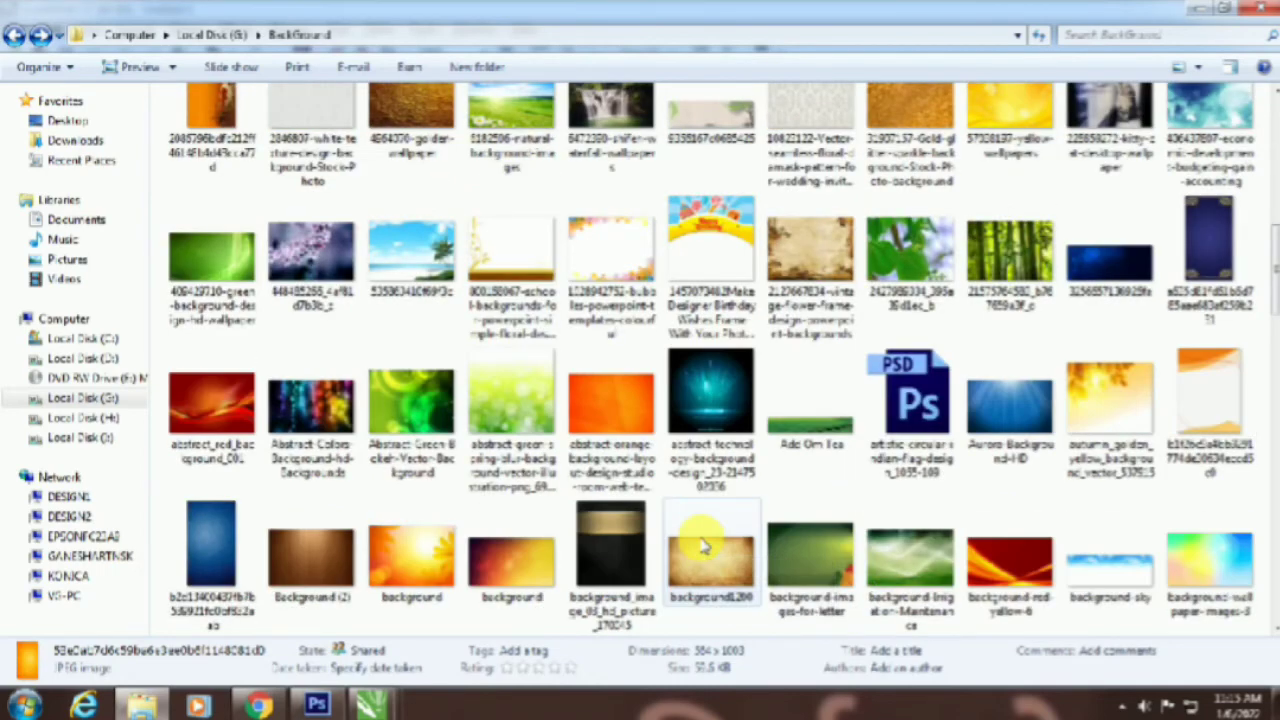
{"action": "left_click", "coordinate": [397, 553]}
{"action": "left_click_drag", "start_coordinate": [418, 555], "coordinate": [1100, 300]}
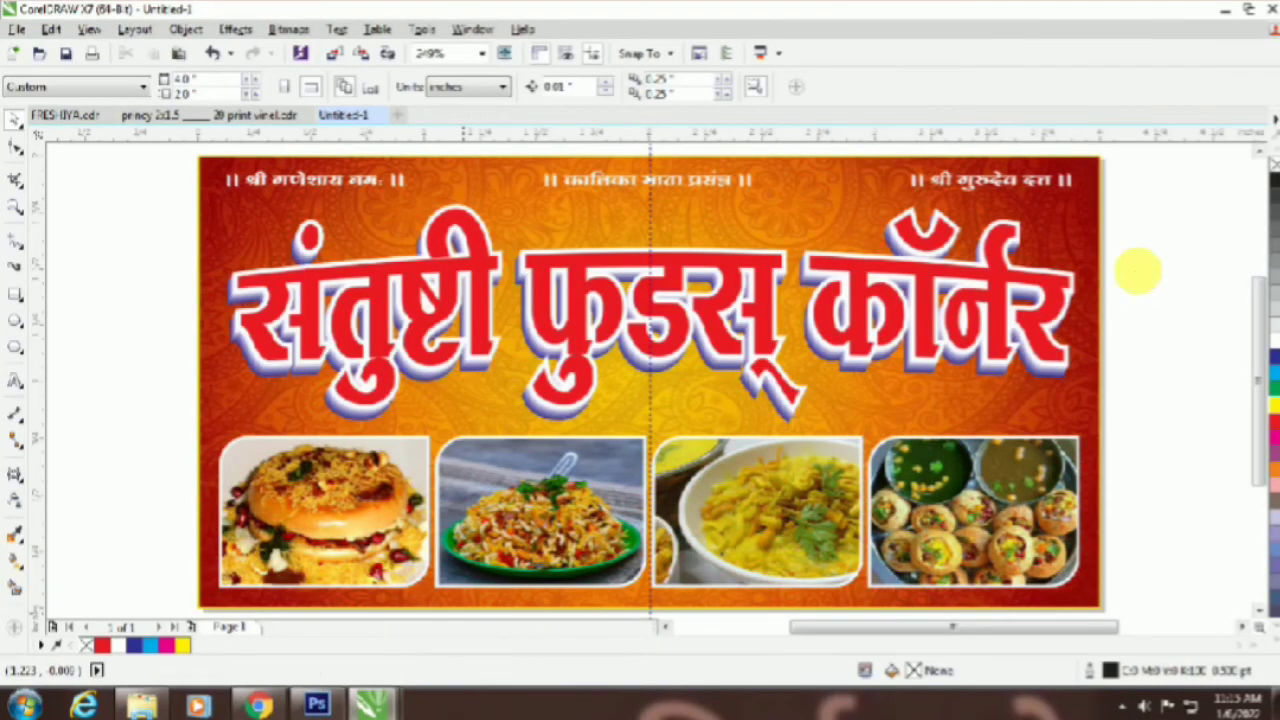
{"action": "scroll", "coordinate": [966, 329], "scroll_direction": "down", "scroll_amount": 4}
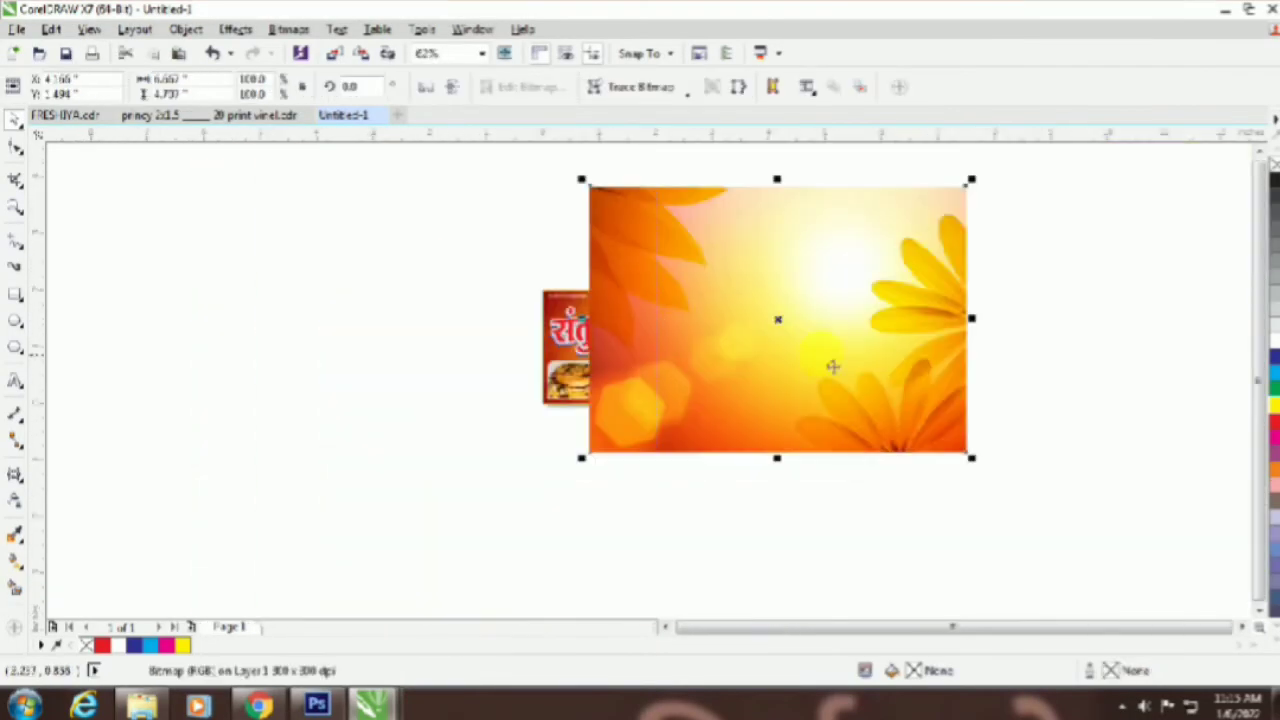
{"action": "left_click_drag", "start_coordinate": [832, 366], "coordinate": [1013, 358]}
Step: Duplicate the complete banner with all its objects directly below the original
{"action": "left_click_drag", "start_coordinate": [790, 270], "coordinate": [423, 478]}
{"action": "left_click_drag", "start_coordinate": [610, 345], "coordinate": [610, 468]}
{"action": "right_click", "coordinate": [610, 468]}
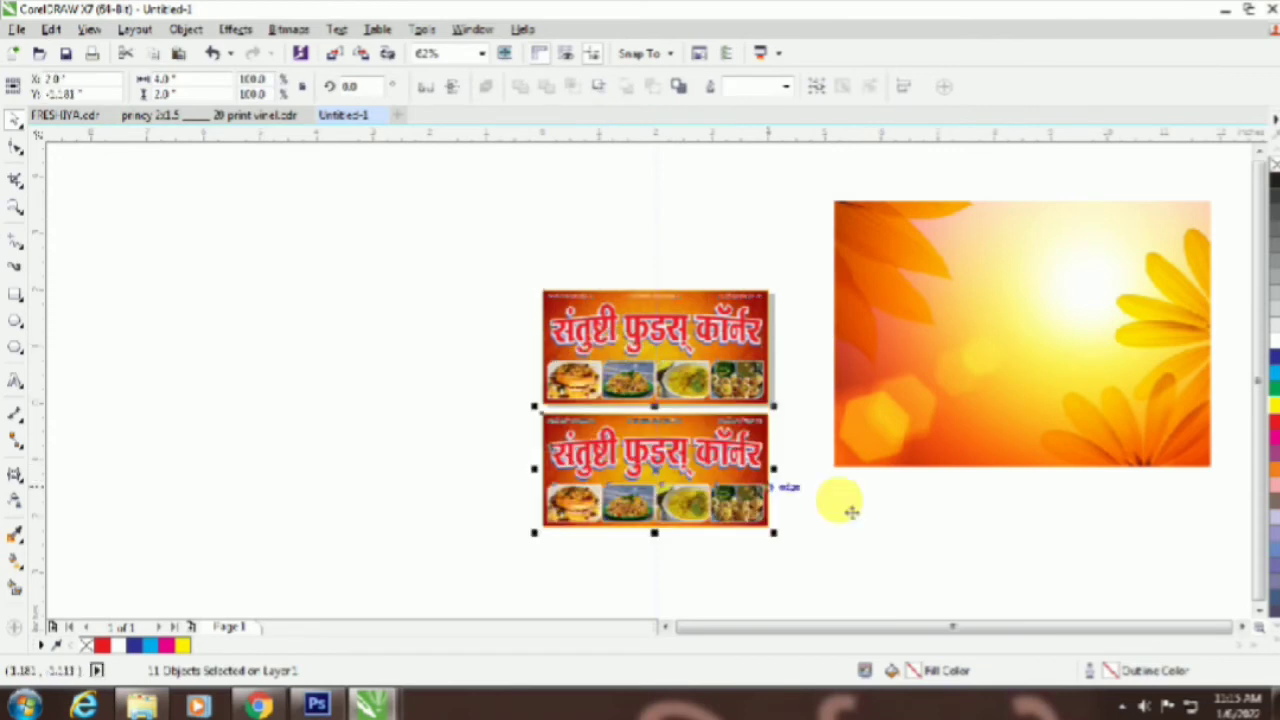
{"action": "left_click", "coordinate": [857, 520]}
Step: Delete the red-orange background image from inside the lower banner's PowerClip frame
{"action": "double_click", "coordinate": [766, 479]}
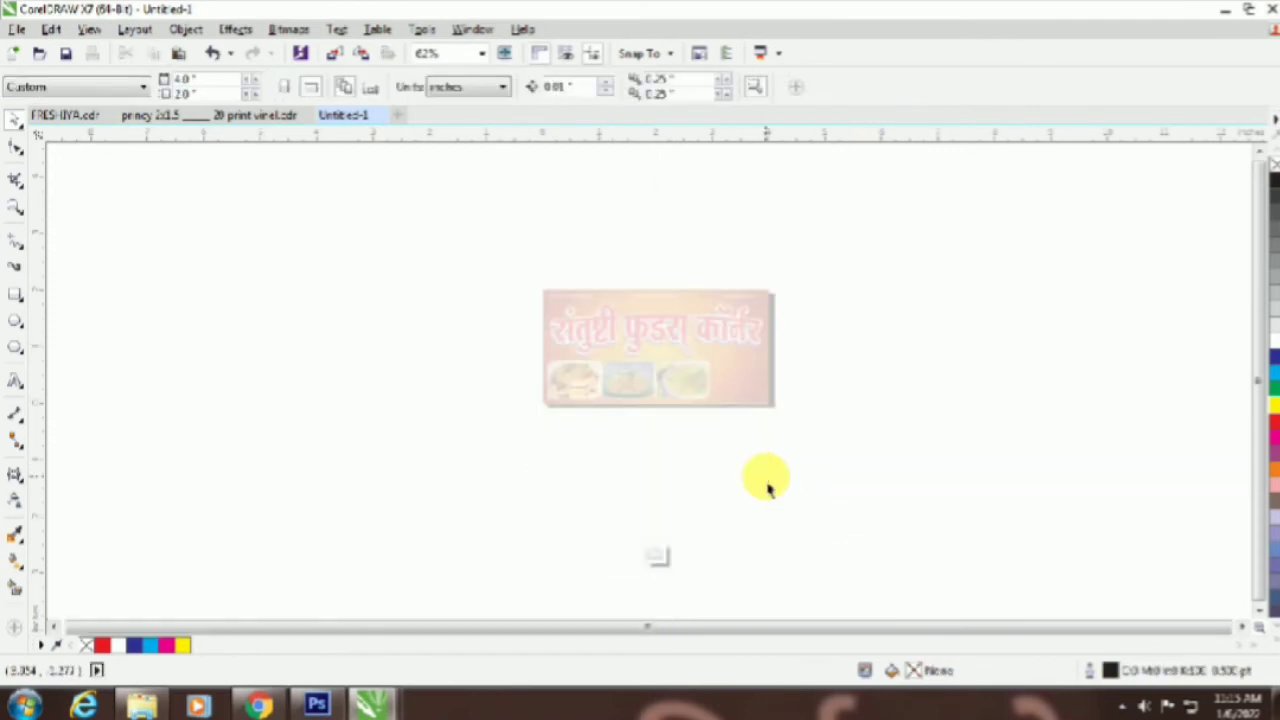
{"action": "left_click", "coordinate": [767, 480]}
{"action": "key", "text": "Delete"}
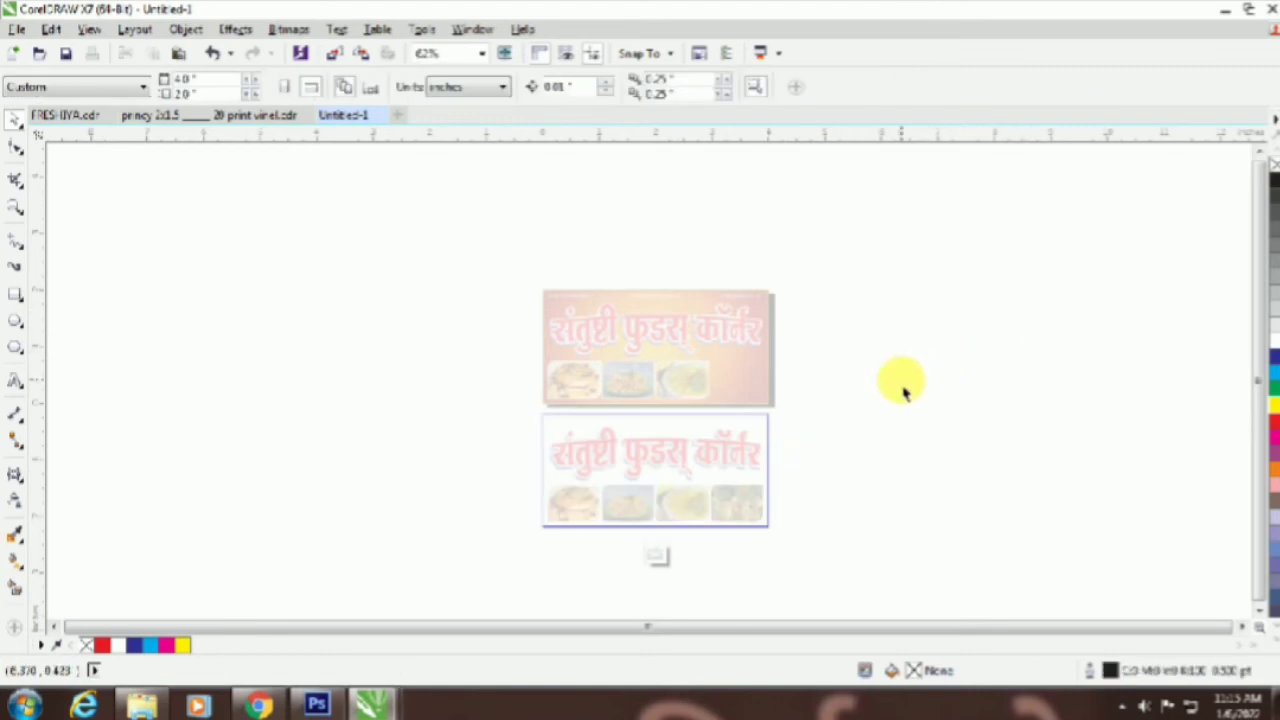
{"action": "left_click", "coordinate": [900, 388], "text": "ctrl"}
Step: PowerClip the orange flower image inside the lower banner's empty frame
{"action": "left_click", "coordinate": [994, 350]}
{"action": "left_click_drag", "start_coordinate": [1049, 335], "coordinate": [720, 422]}
{"action": "left_click", "coordinate": [738, 481]}
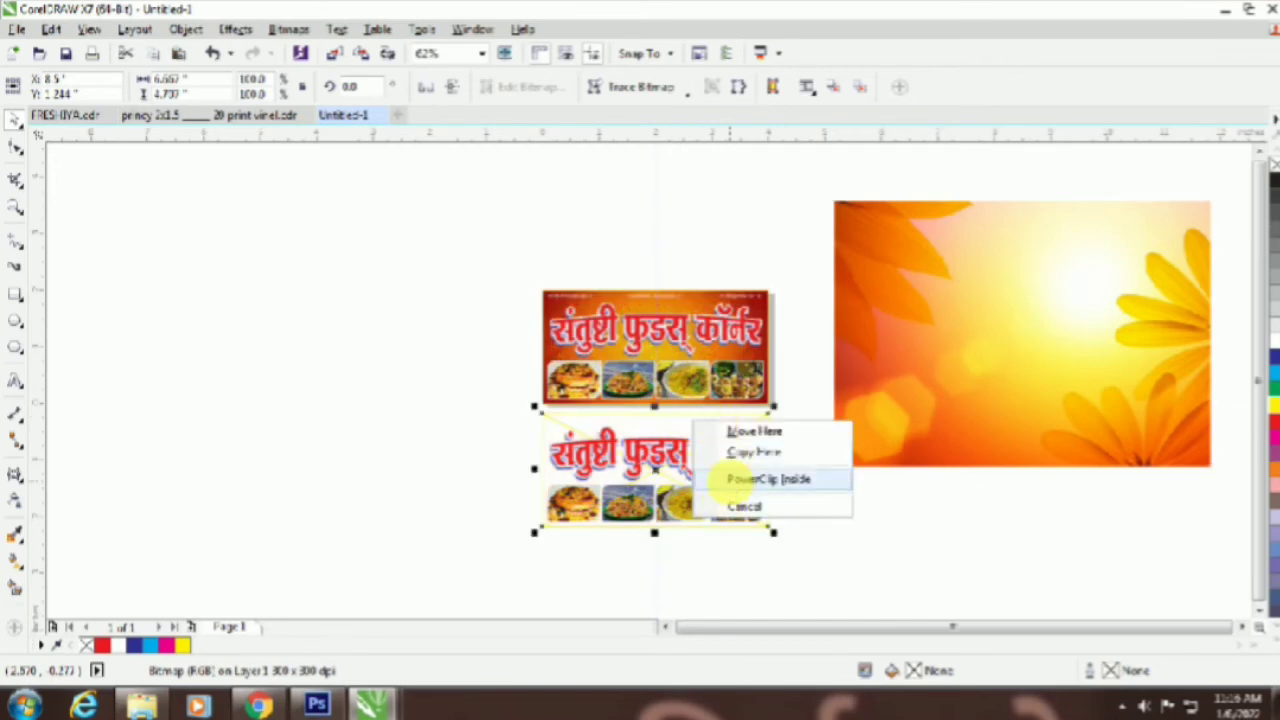
Step: Edit the lower banner's PowerClip contents, moving and scaling the flower image down so that it fills the frame
{"action": "left_click", "coordinate": [694, 440], "text": "ctrl"}
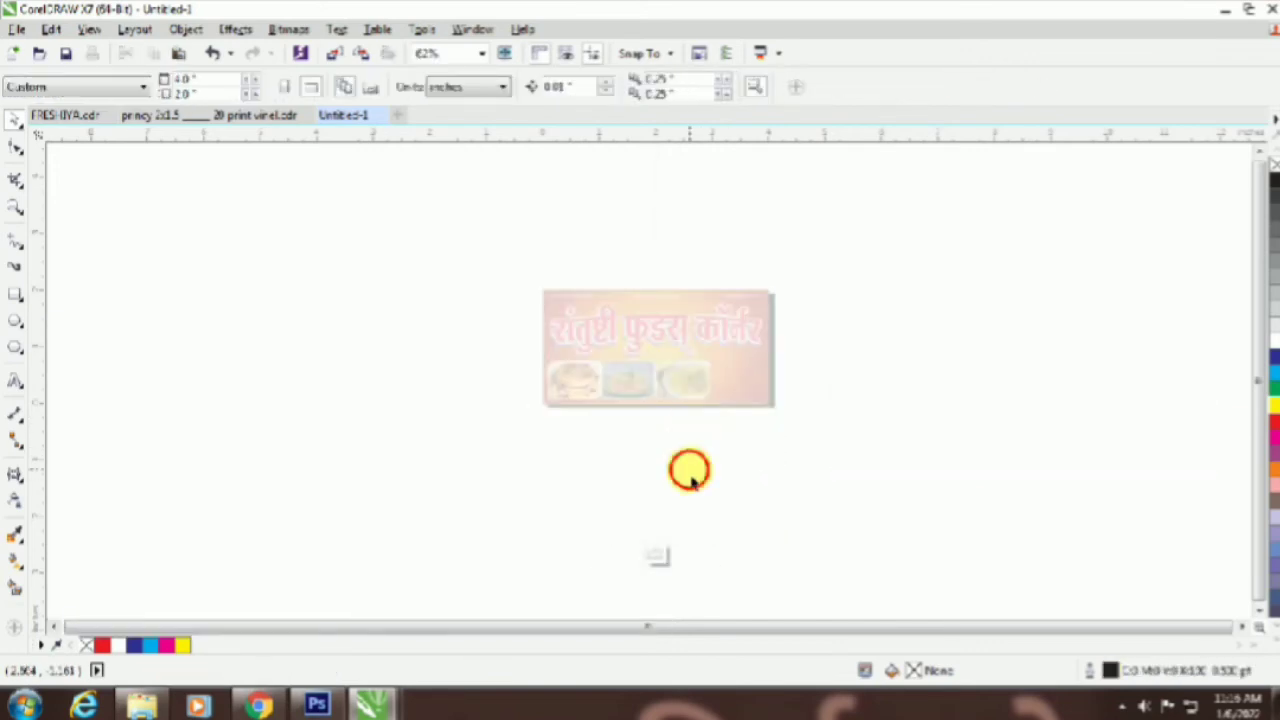
{"action": "left_click", "coordinate": [686, 470]}
{"action": "left_click_drag", "start_coordinate": [874, 289], "coordinate": [820, 370]}
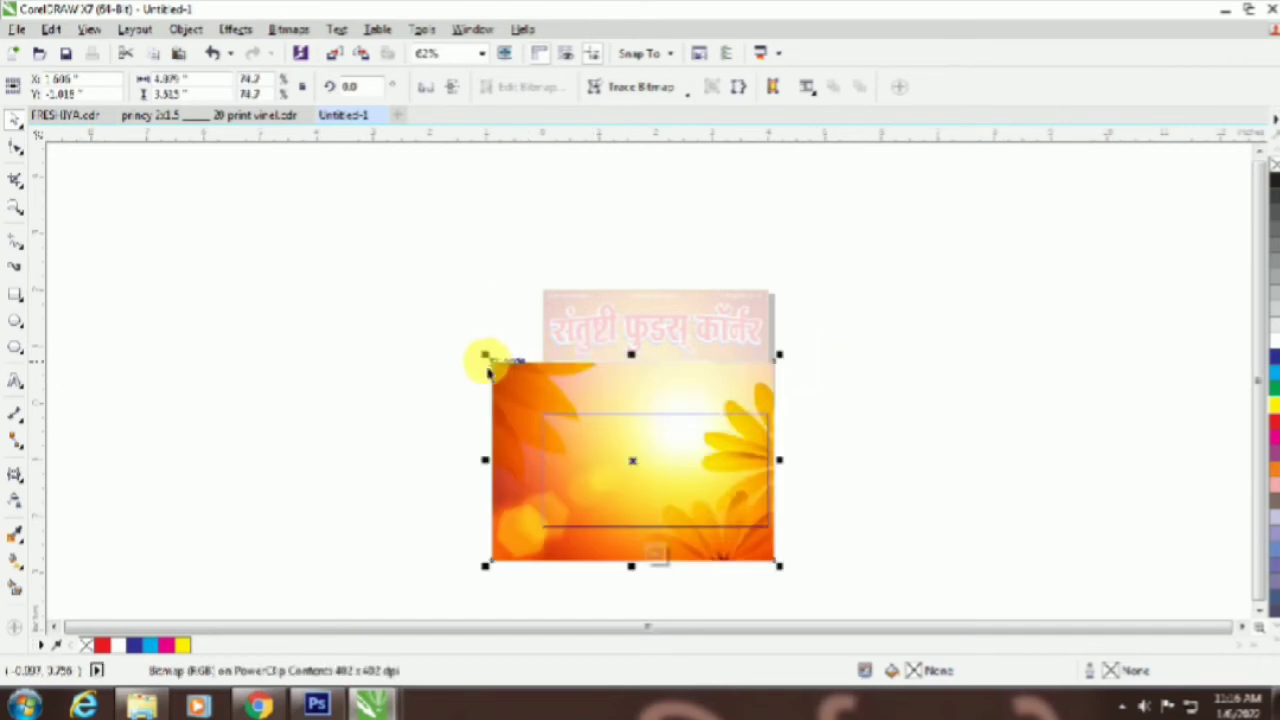
{"action": "left_click_drag", "start_coordinate": [487, 357], "coordinate": [541, 400]}
{"action": "left_click", "coordinate": [846, 457]}
{"action": "left_click", "coordinate": [846, 457], "text": "ctrl"}
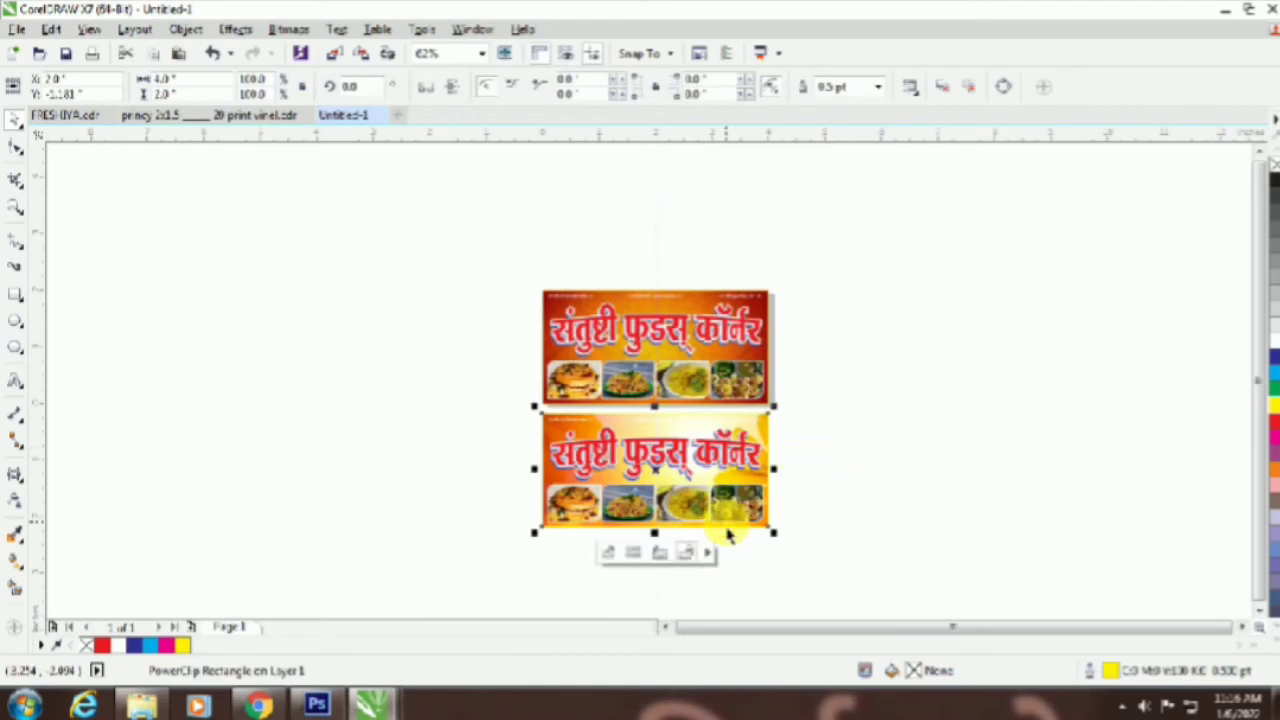
{"action": "key", "text": "shift+F2"}
{"action": "left_click", "coordinate": [1143, 262]}
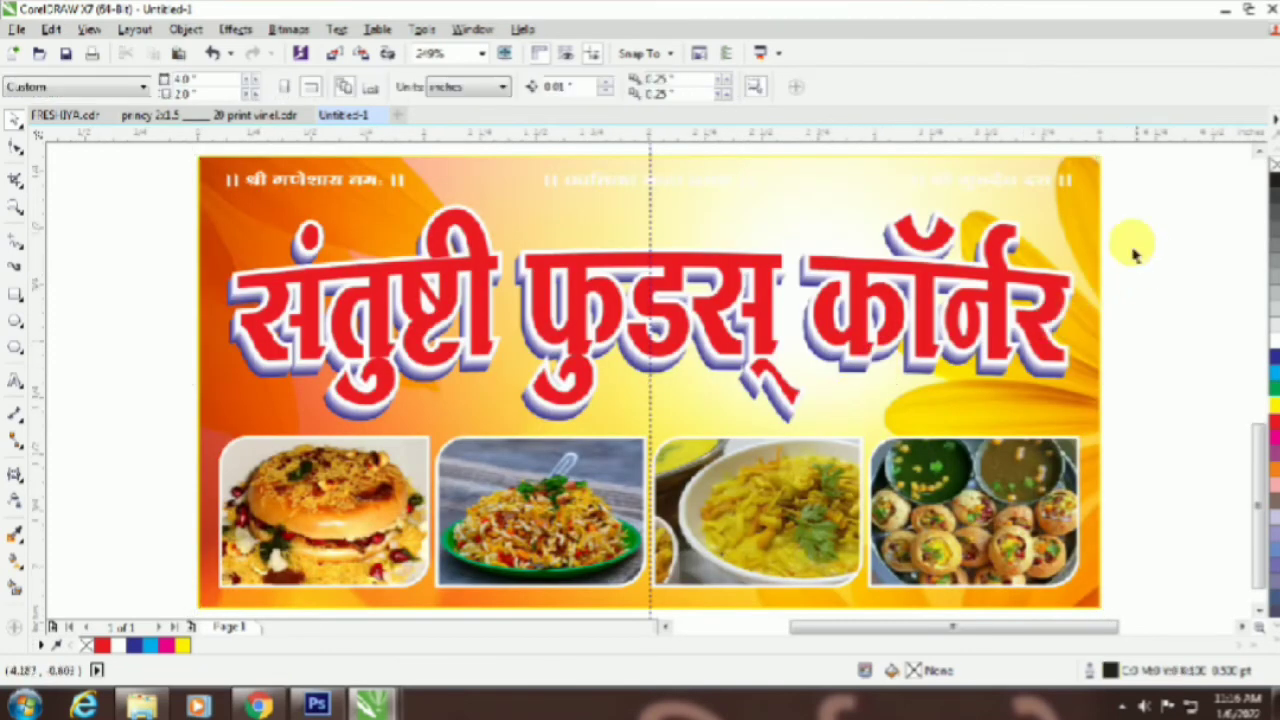
{"action": "left_click_drag", "start_coordinate": [1133, 237], "coordinate": [272, 208]}
{"action": "left_click_drag", "start_coordinate": [207, 184], "coordinate": [183, 197]}
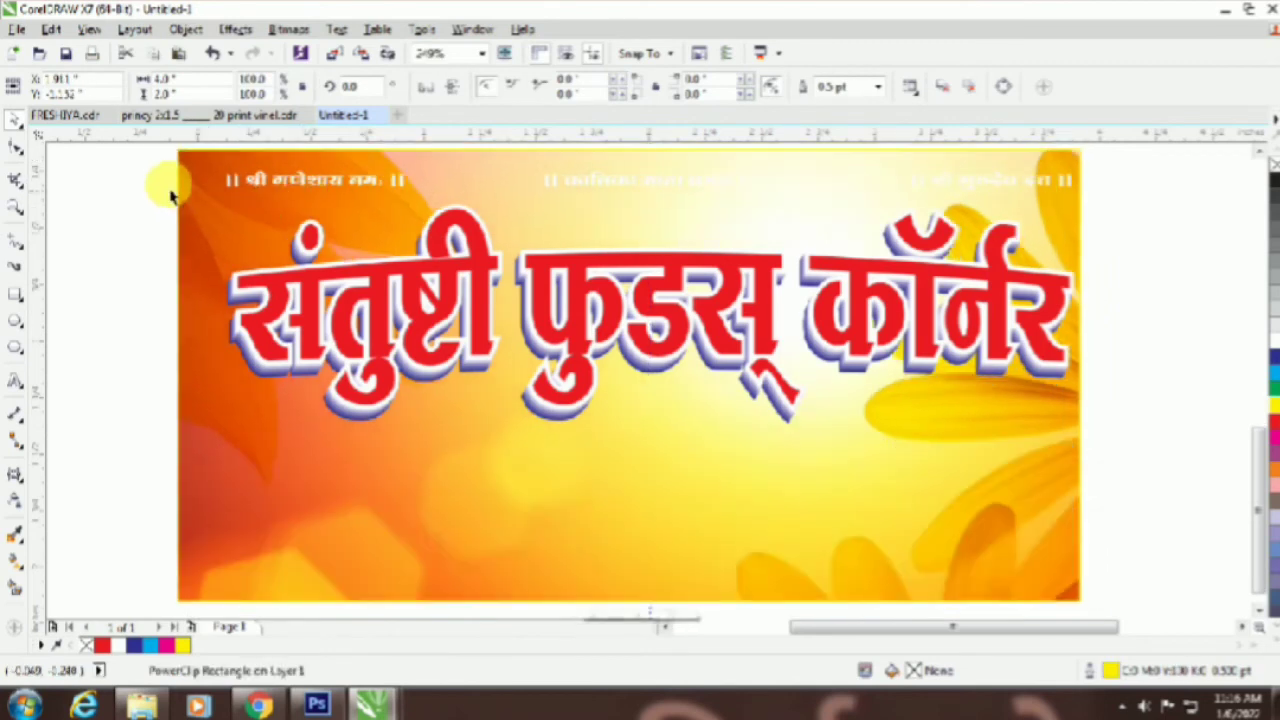
{"action": "key", "text": "ctrl+z"}
{"action": "left_click", "coordinate": [155, 179]}
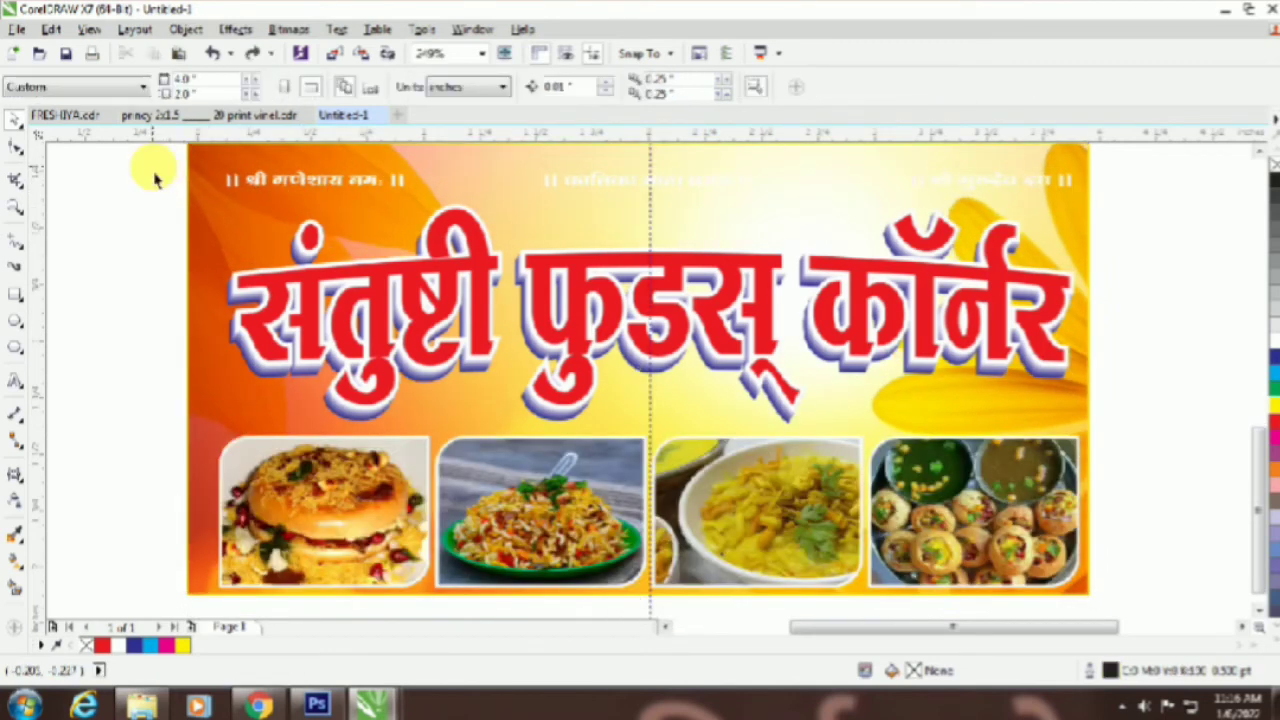
{"action": "key", "text": "ctrl+z"}
Step: Recolour the three small blessing lines along the lower banner's upper edge red
{"action": "left_click_drag", "start_coordinate": [152, 167], "coordinate": [1132, 229]}
{"action": "left_click", "coordinate": [1270, 425]}
{"action": "left_click", "coordinate": [1118, 340]}
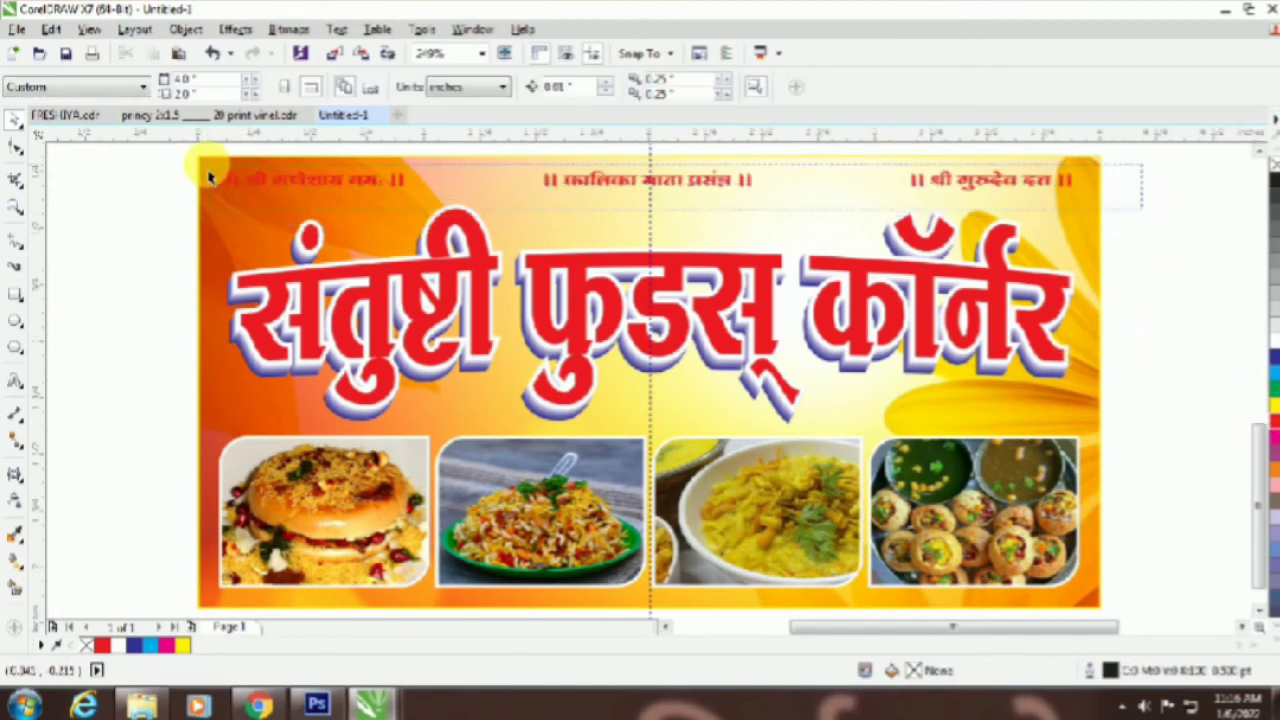
Step: Give the three blessing lines a white 2.0 pt outline behind the fill, with rounded corners and round line caps
{"action": "left_click_drag", "start_coordinate": [206, 163], "coordinate": [1250, 338]}
{"action": "right_click", "coordinate": [1270, 340]}
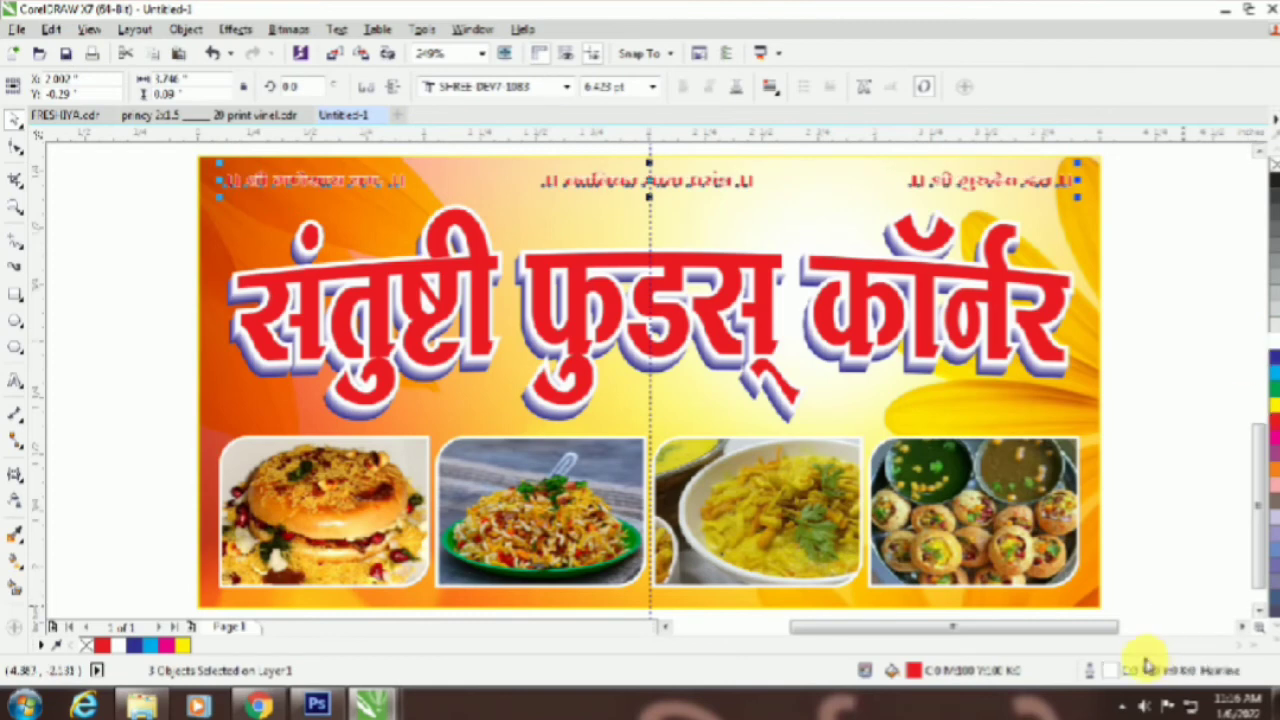
{"action": "double_click", "coordinate": [1114, 674]}
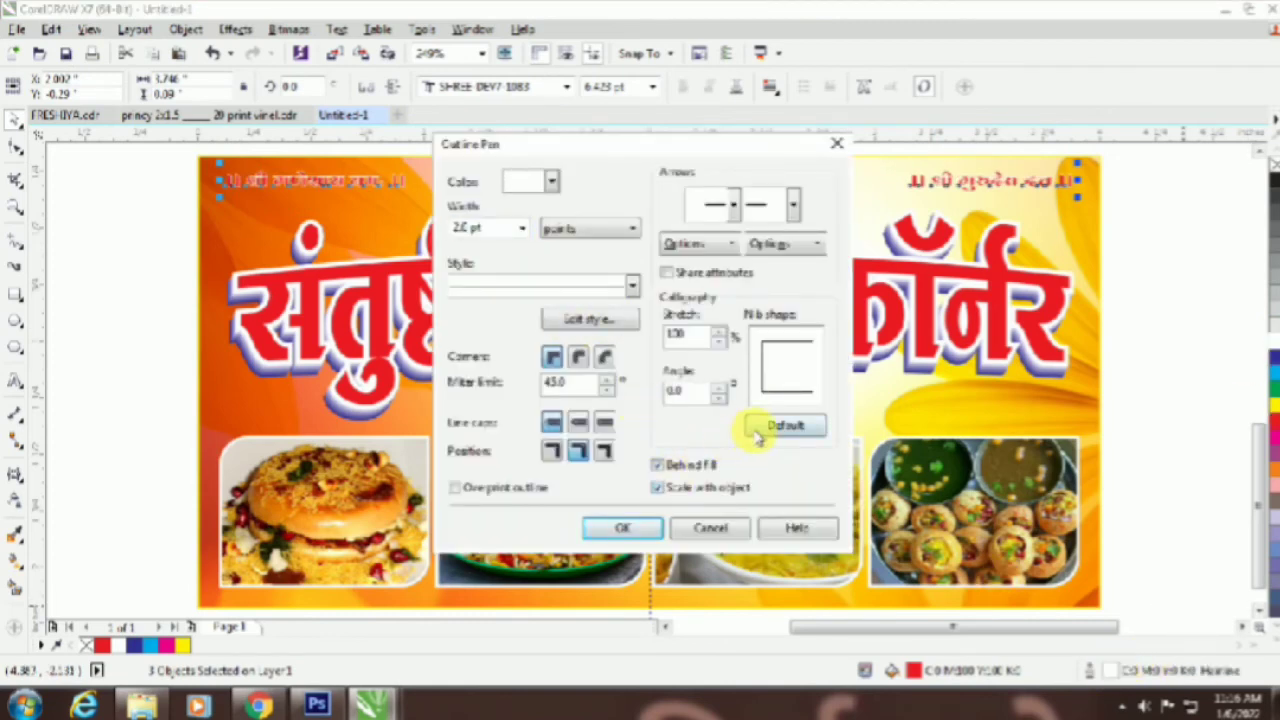
{"action": "left_click", "coordinate": [578, 357]}
{"action": "left_click", "coordinate": [578, 422]}
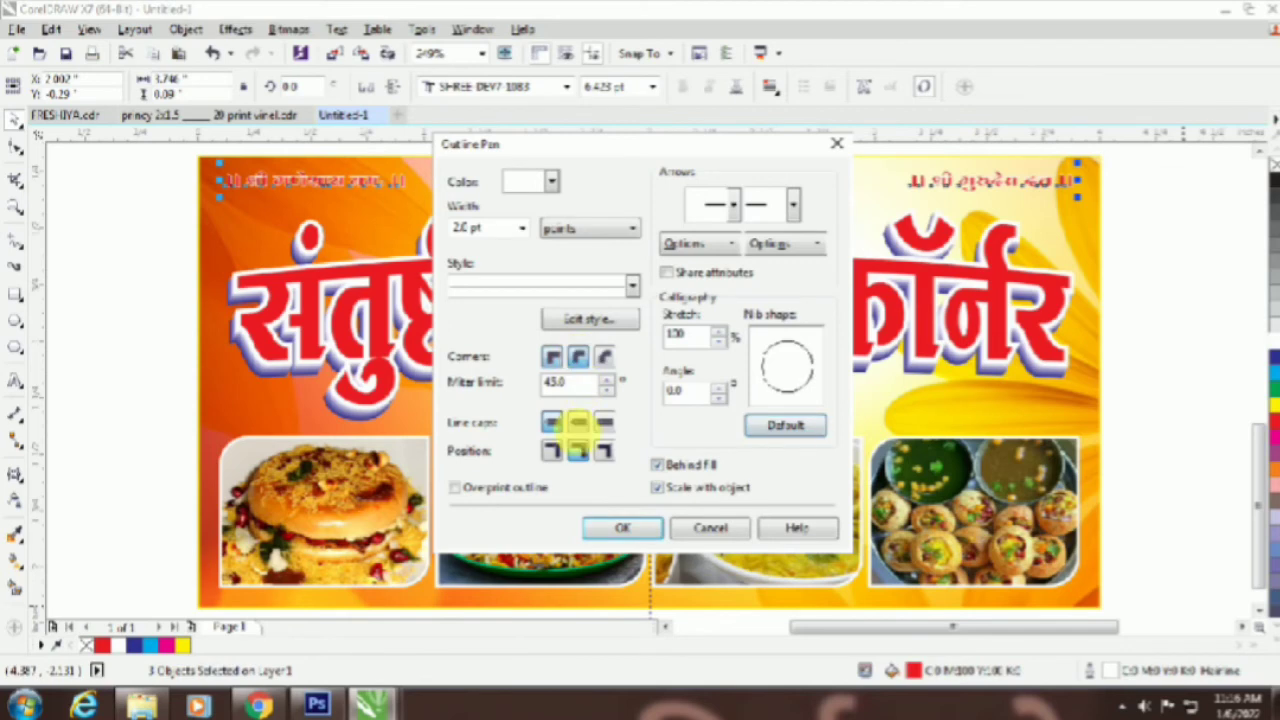
{"action": "left_click", "coordinate": [617, 537]}
{"action": "left_click", "coordinate": [66, 286]}
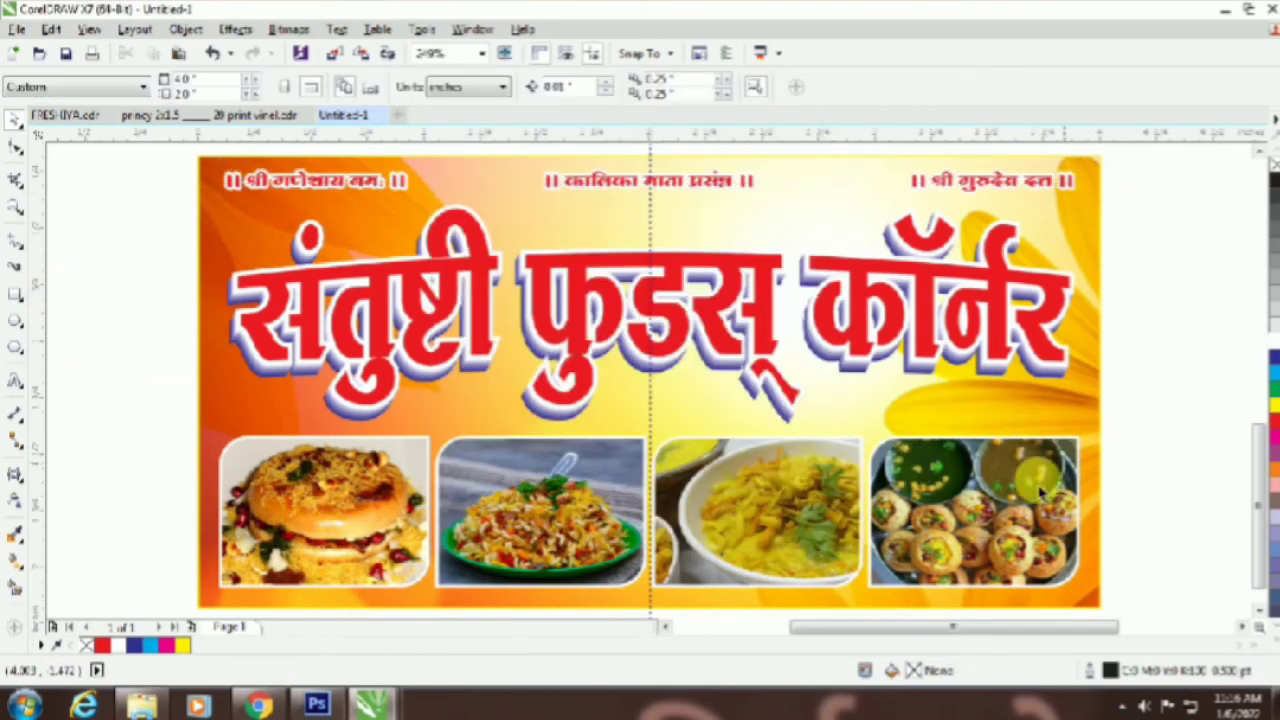
Step: Try red and yellow outlines on the lower banner's four food photo boxes, and set their outline colour to orange
{"action": "left_click", "coordinate": [1000, 495]}
{"action": "left_click", "coordinate": [1148, 330]}
{"action": "left_click", "coordinate": [1090, 375]}
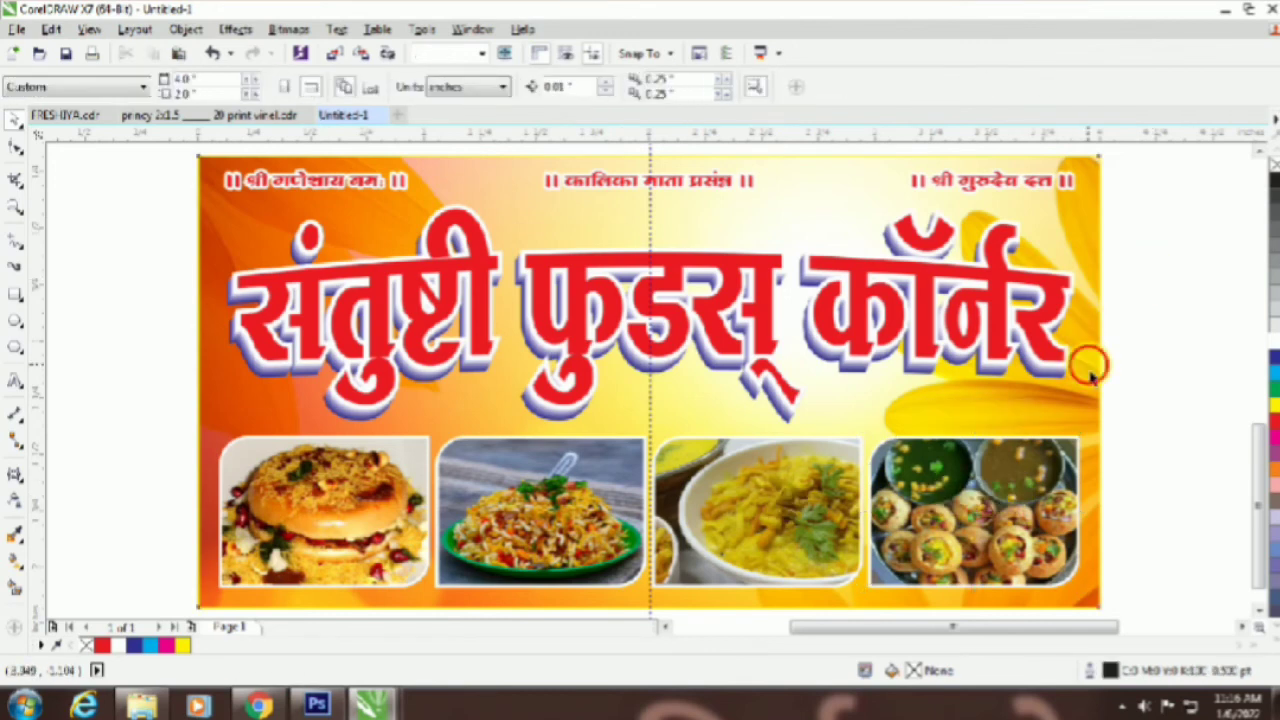
{"action": "left_click", "coordinate": [935, 507]}
{"action": "left_click", "coordinate": [728, 511], "text": "shift"}
{"action": "left_click", "coordinate": [555, 493], "text": "shift"}
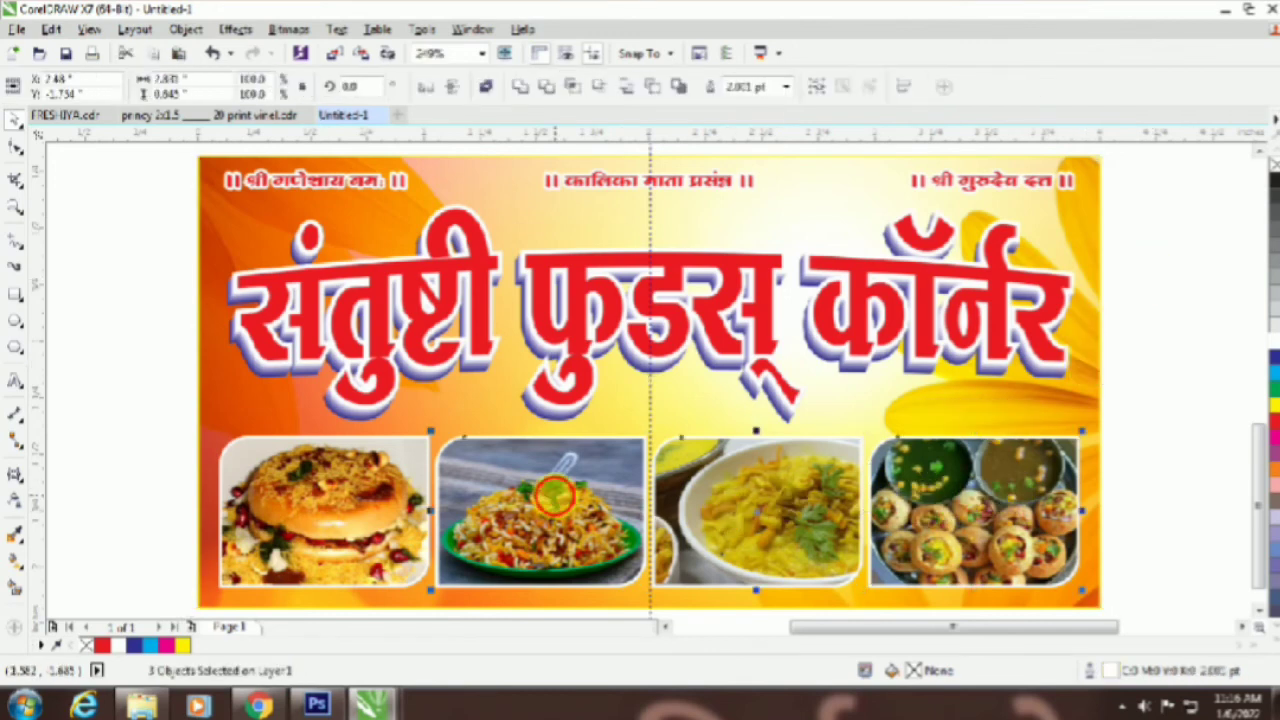
{"action": "left_click", "coordinate": [254, 485], "text": "shift"}
{"action": "right_click", "coordinate": [1272, 432]}
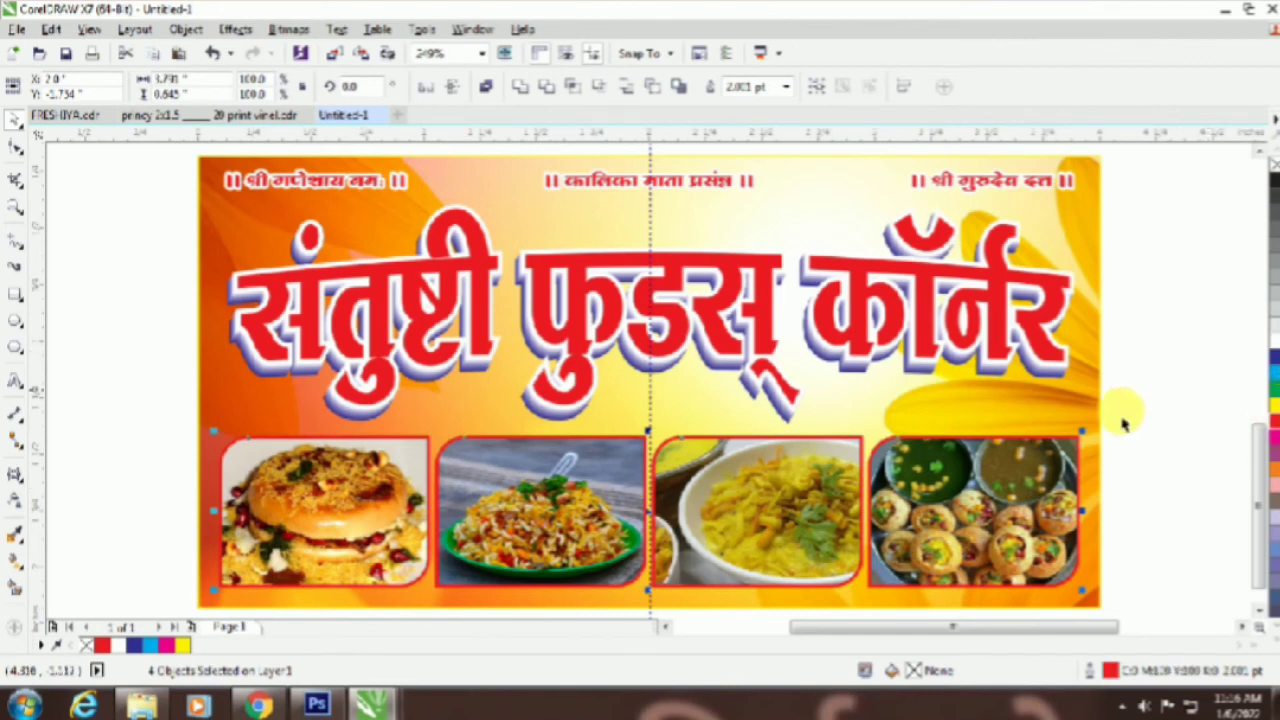
{"action": "right_click", "coordinate": [1274, 404]}
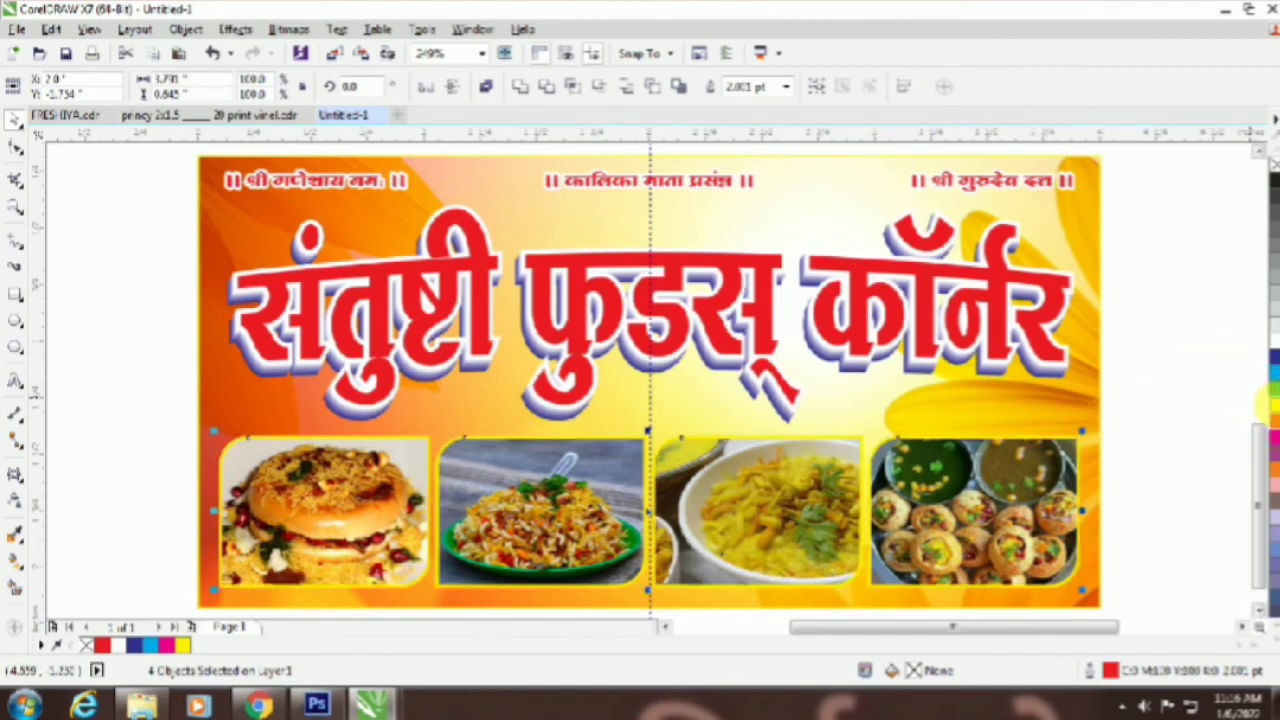
{"action": "left_click", "coordinate": [1157, 411]}
{"action": "left_click_drag", "start_coordinate": [1148, 421], "coordinate": [200, 605]}
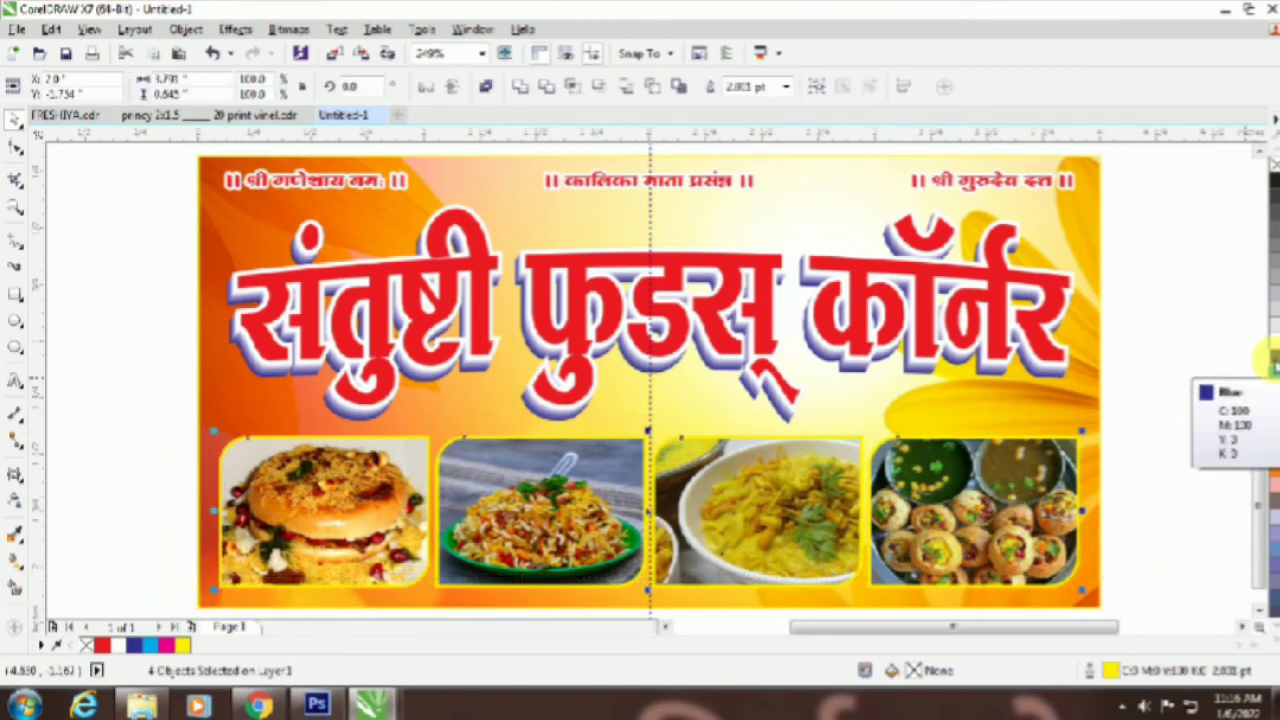
{"action": "scroll", "coordinate": [1274, 489], "scroll_direction": "down", "scroll_amount": 2}
{"action": "right_click", "coordinate": [1274, 472]}
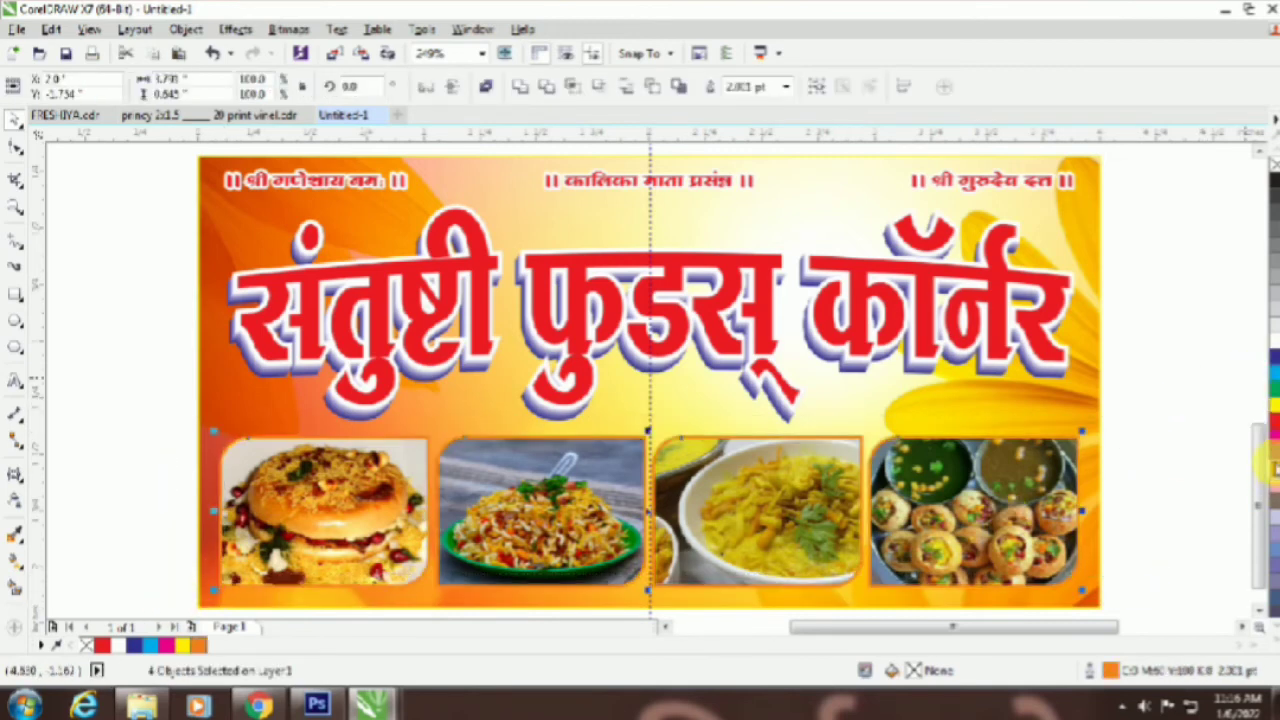
{"action": "left_click", "coordinate": [1152, 274]}
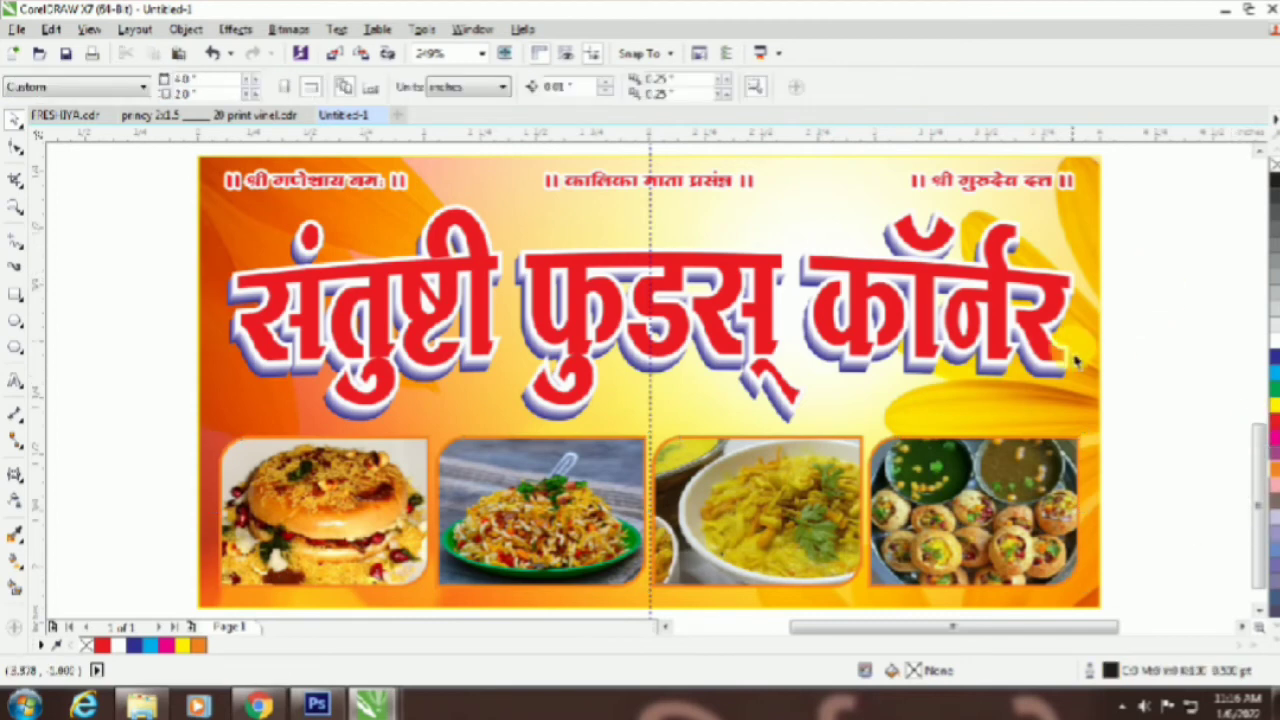
{"action": "left_click", "coordinate": [1087, 350]}
{"action": "left_click", "coordinate": [1142, 335]}
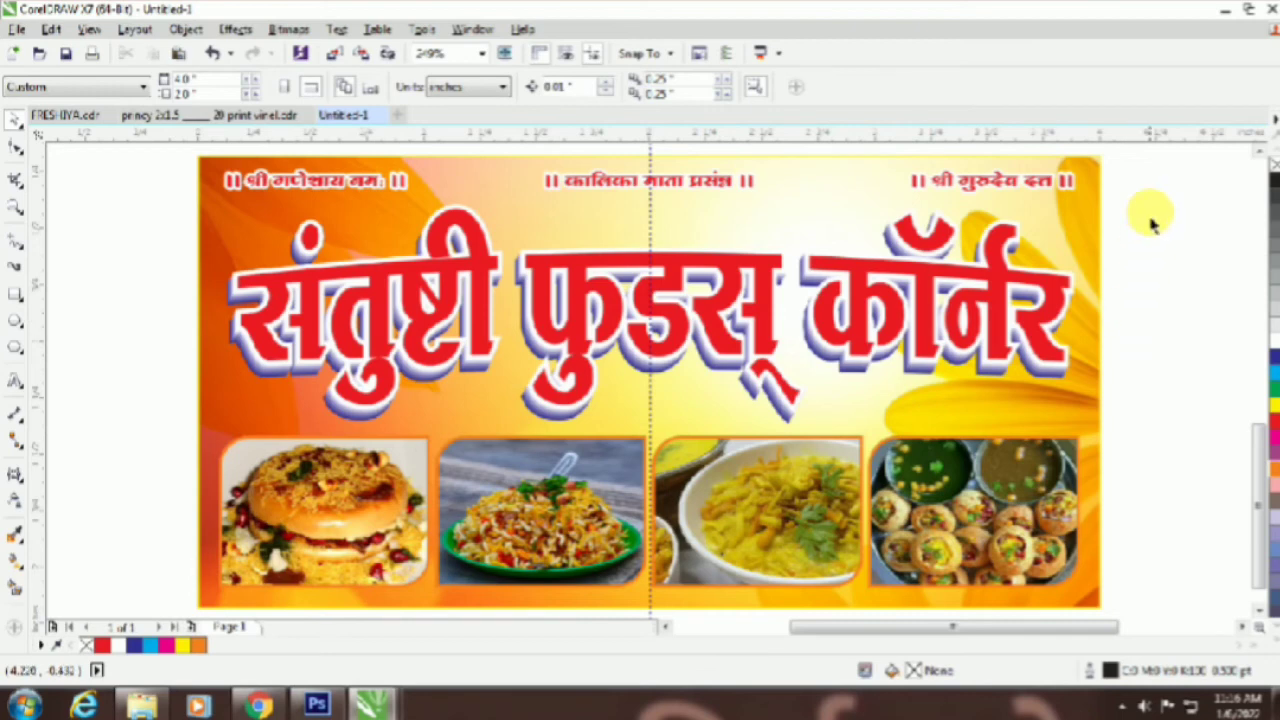
Step: Change the font of the three blessing lines to SHREE-DEV7-1061
{"action": "left_click", "coordinate": [1000, 182]}
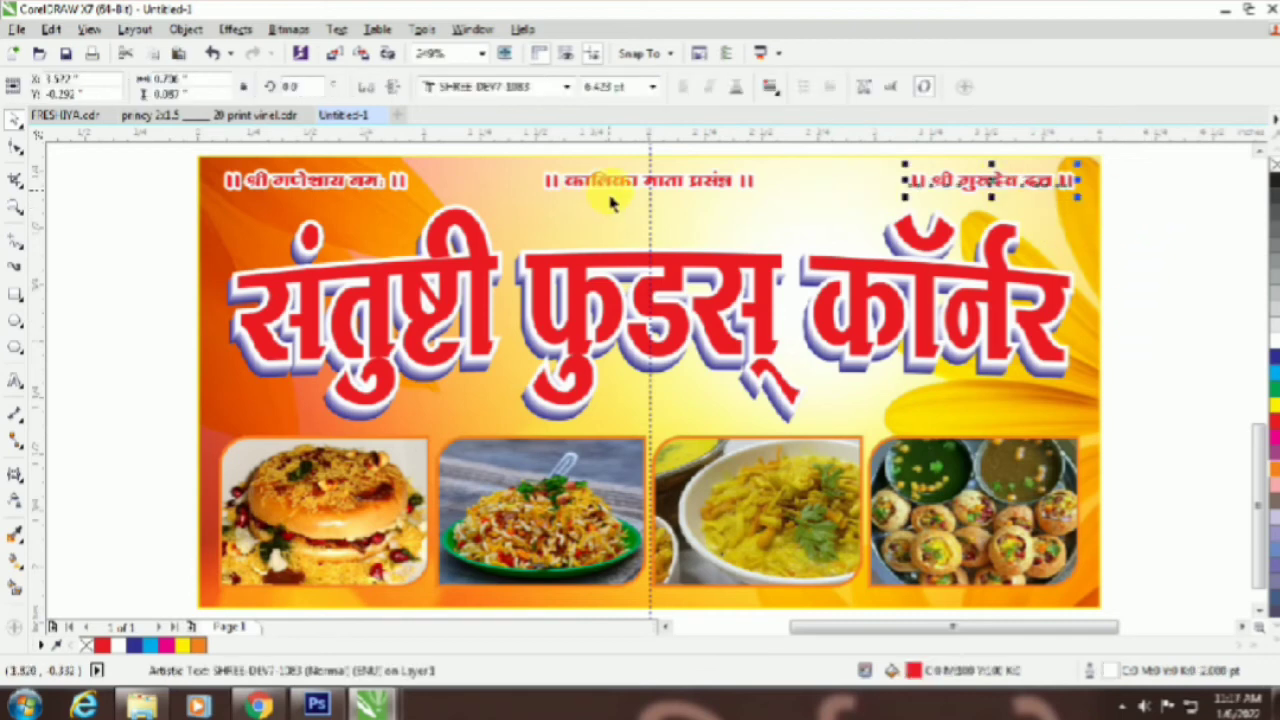
{"action": "left_click", "coordinate": [668, 185], "text": "shift"}
{"action": "left_click", "coordinate": [365, 182], "text": "shift"}
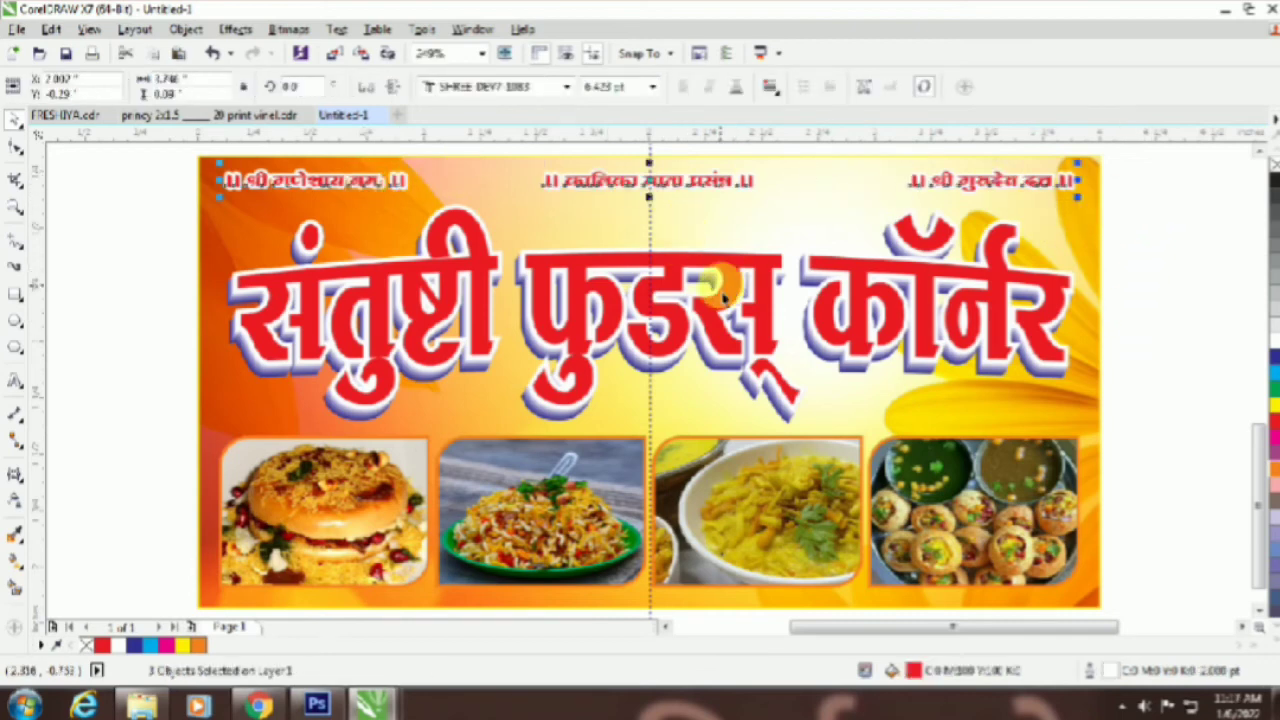
{"action": "left_click", "coordinate": [566, 87]}
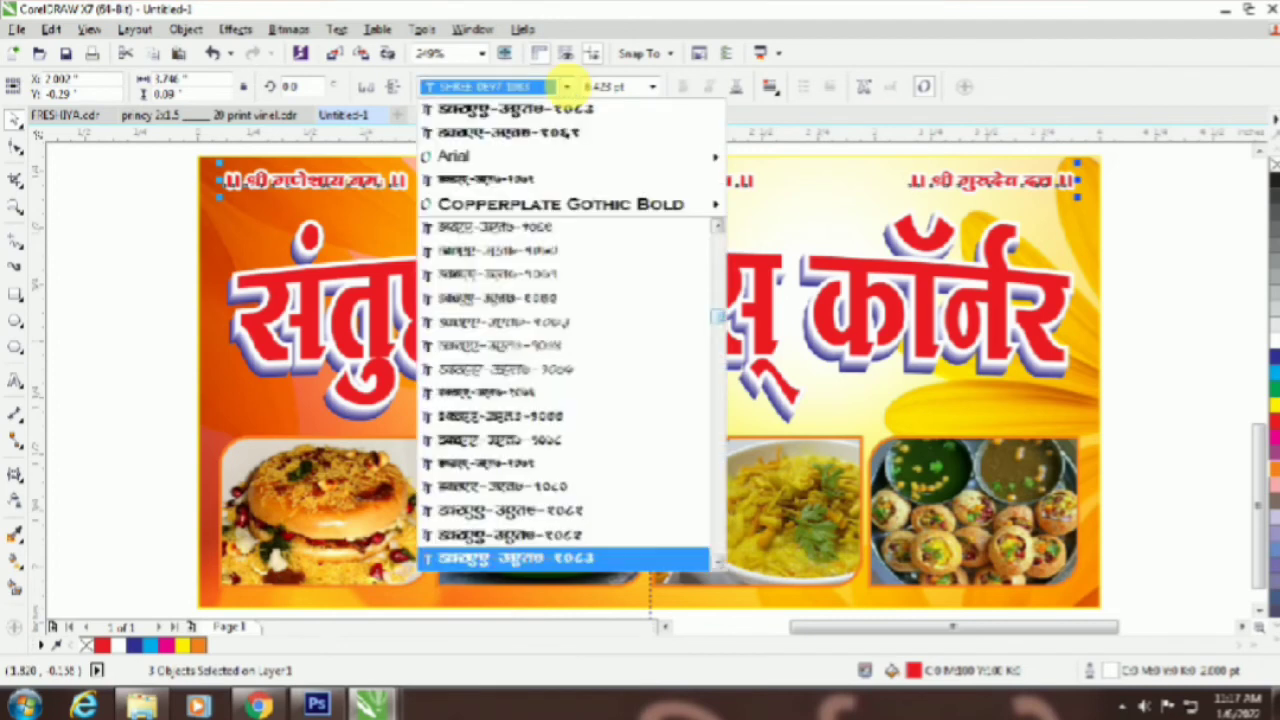
{"action": "left_click", "coordinate": [567, 134]}
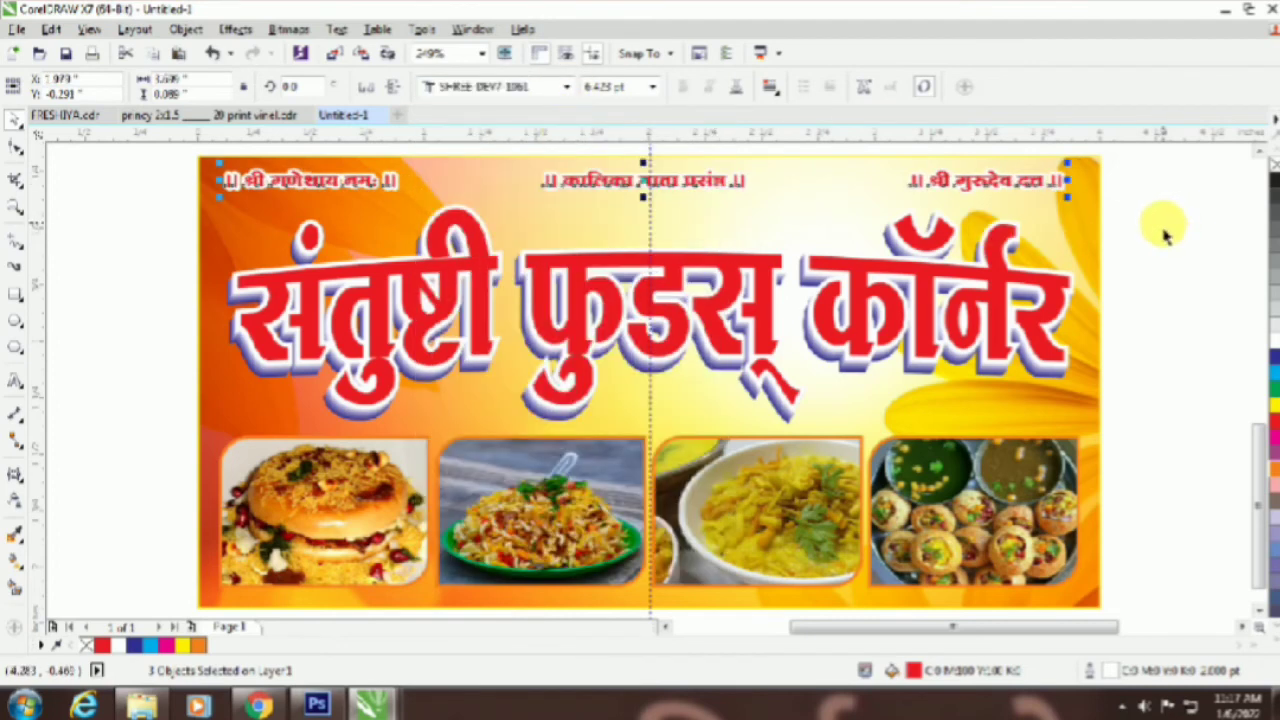
Step: Group the lower banner's three blessing lines and centre the group horizontally on the banner
{"action": "key", "text": "ctrl+g"}
{"action": "left_click", "coordinate": [1095, 241], "text": "shift"}
{"action": "key", "text": "c"}
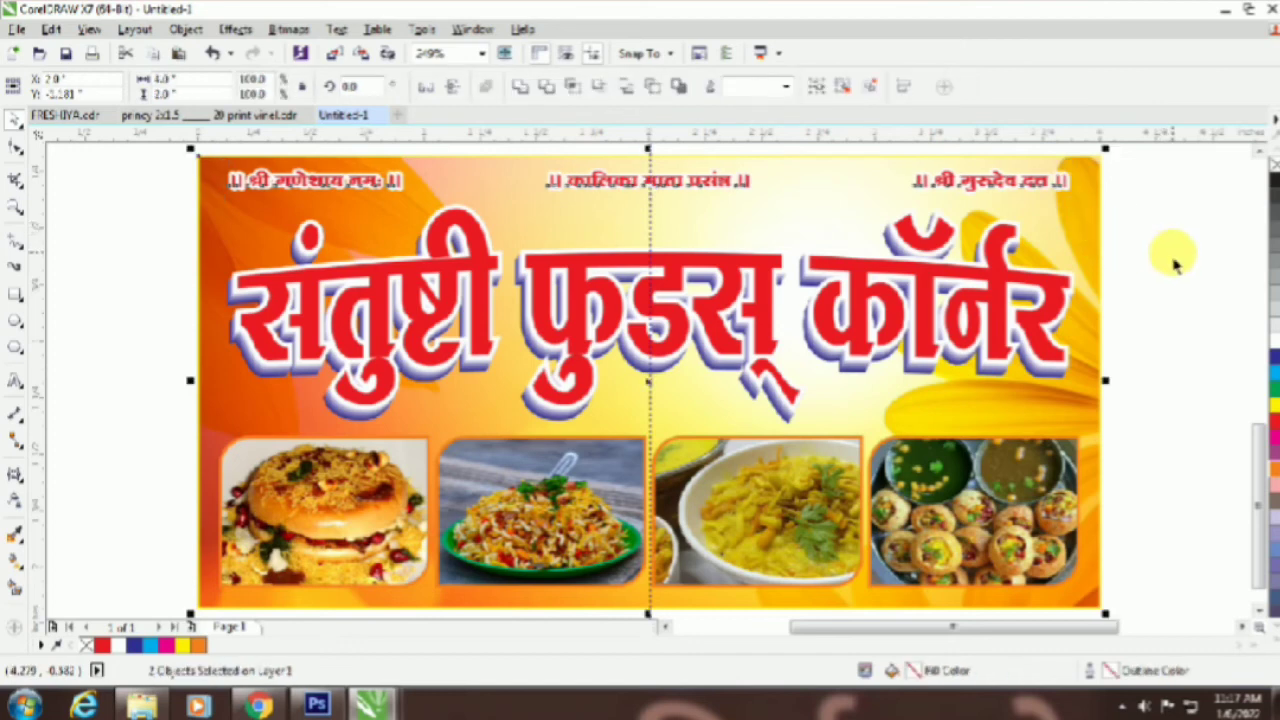
{"action": "left_click", "coordinate": [1175, 265]}
{"action": "left_click", "coordinate": [1008, 197]}
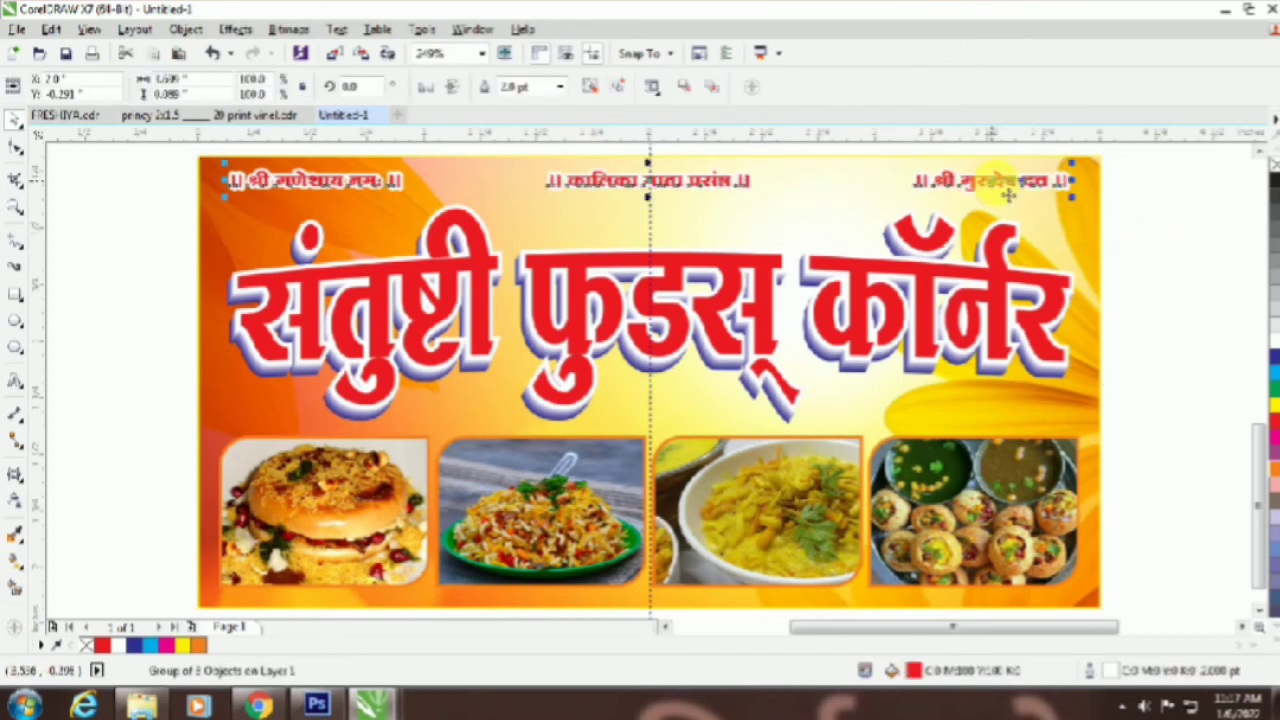
{"action": "left_click", "coordinate": [1116, 222]}
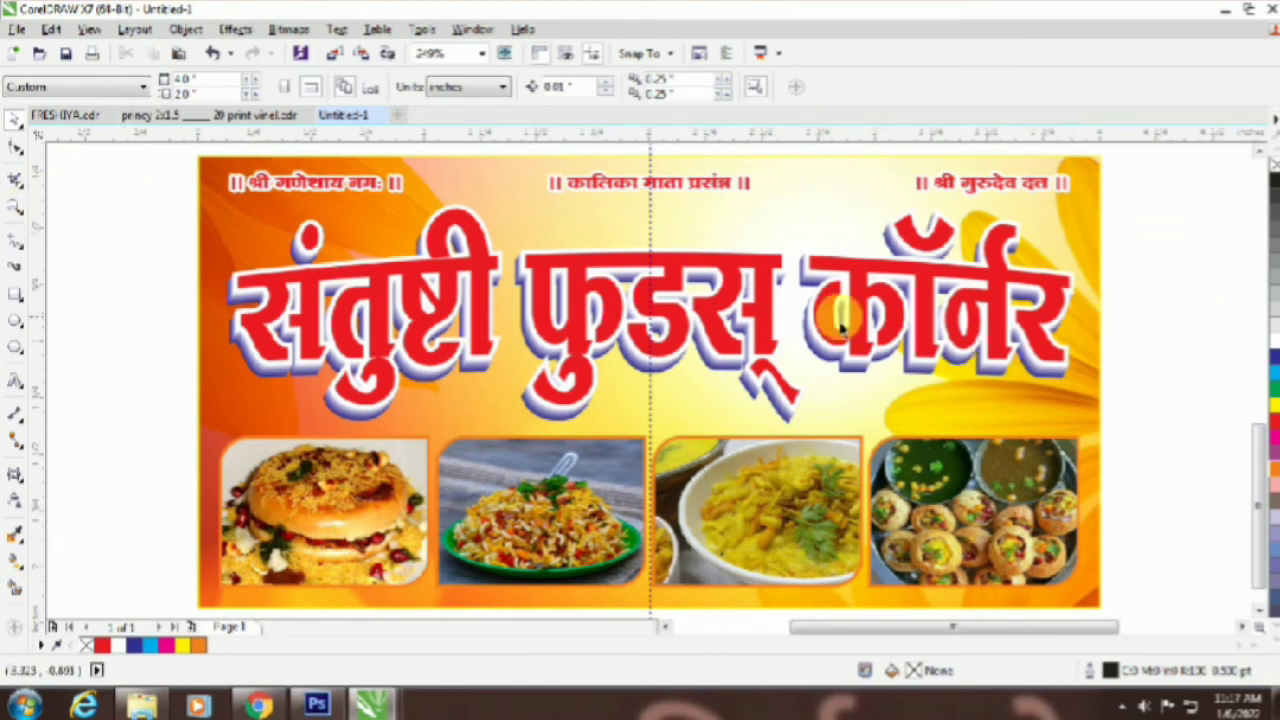
Step: Apply a vertical gradient fill to the lower banner's title, running from red at the top to dark maroon at the bottom
{"action": "left_click", "coordinate": [762, 316]}
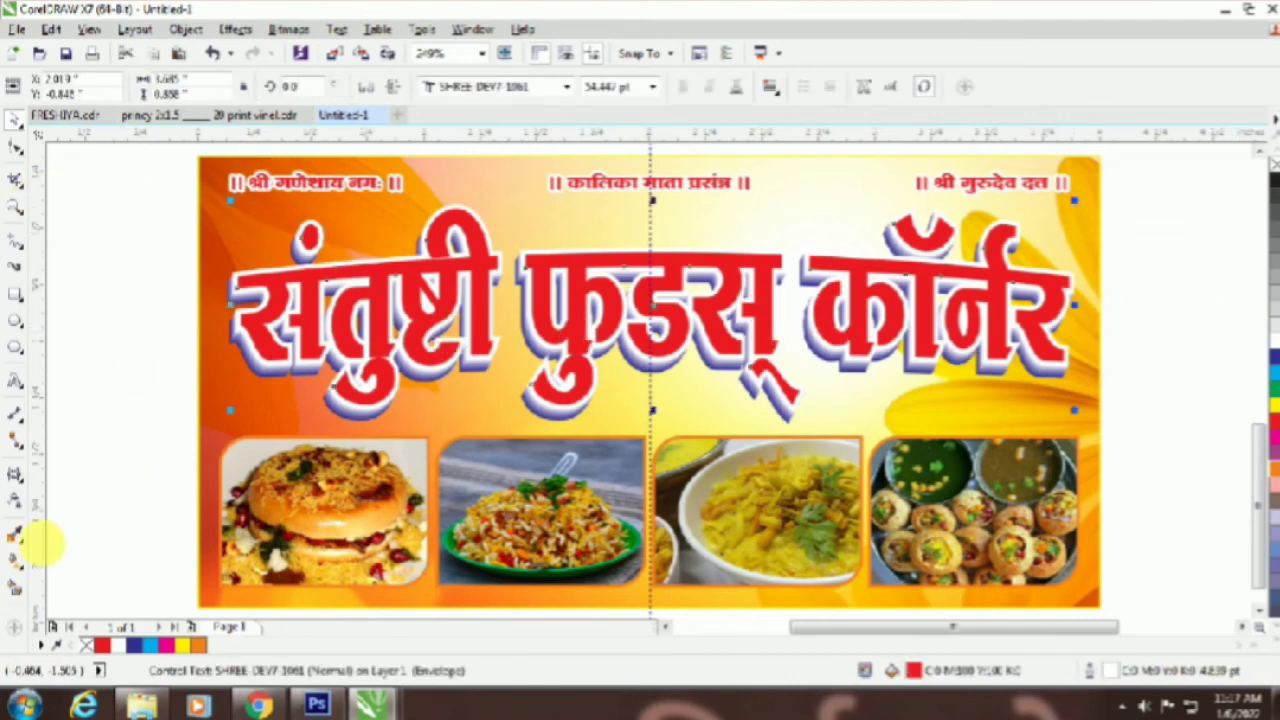
{"action": "left_click", "coordinate": [14, 563]}
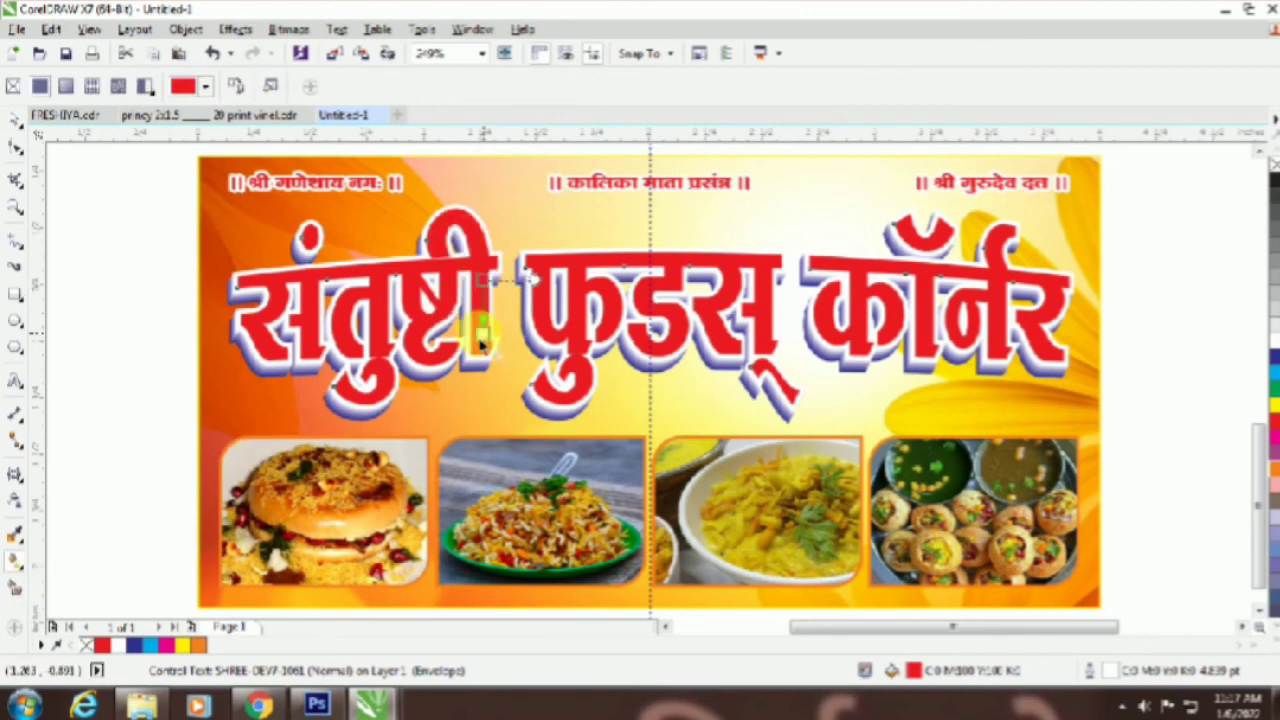
{"action": "left_click_drag", "start_coordinate": [483, 283], "coordinate": [483, 334]}
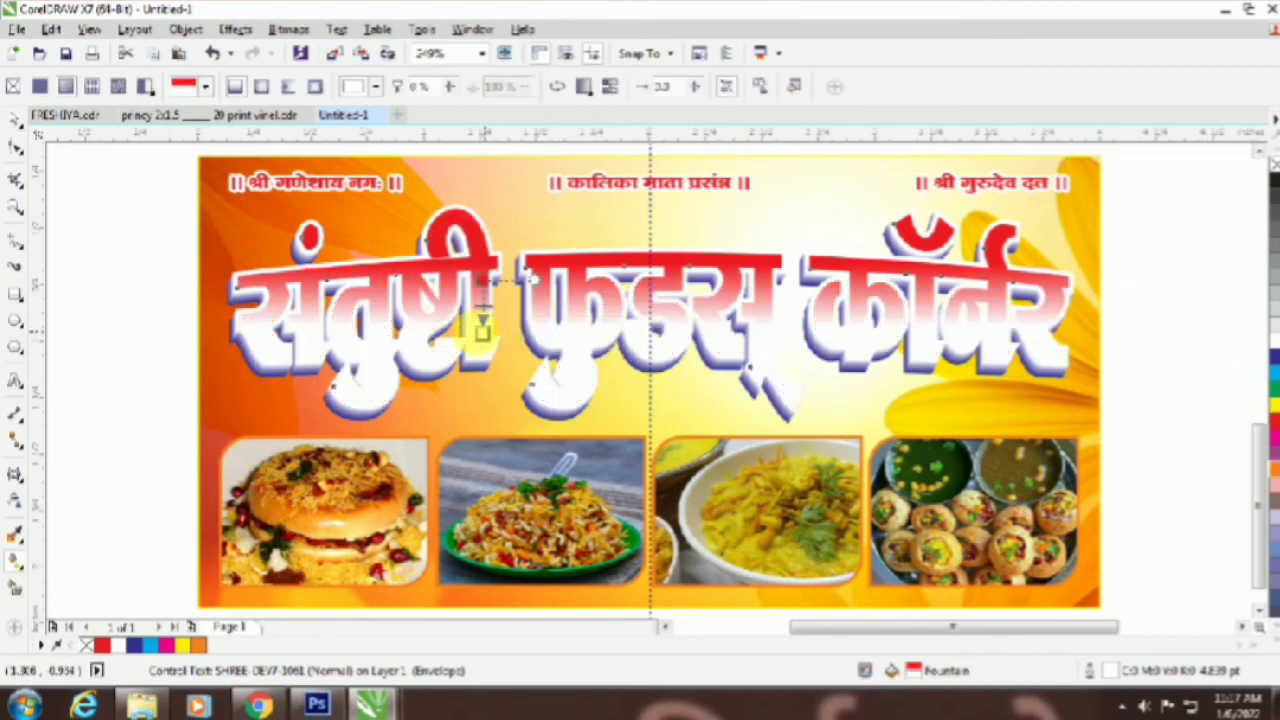
{"action": "left_click", "coordinate": [484, 333]}
{"action": "left_click", "coordinate": [528, 330]}
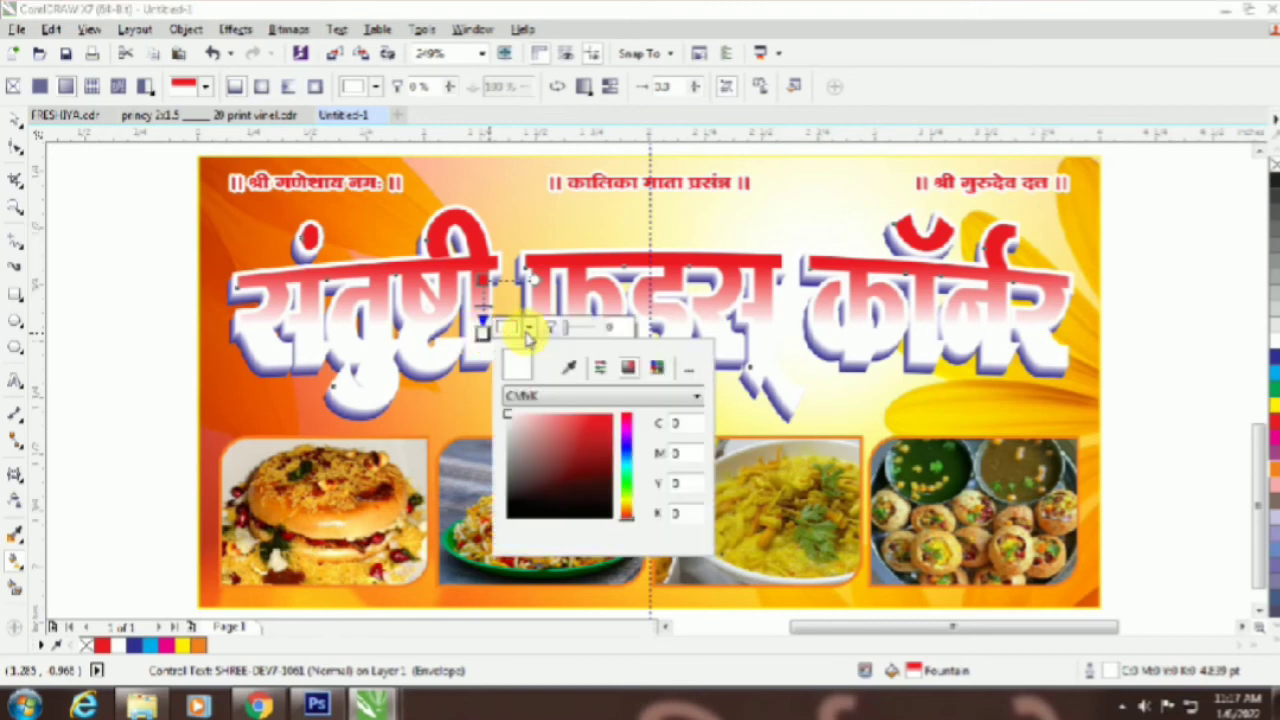
{"action": "left_click", "coordinate": [600, 492]}
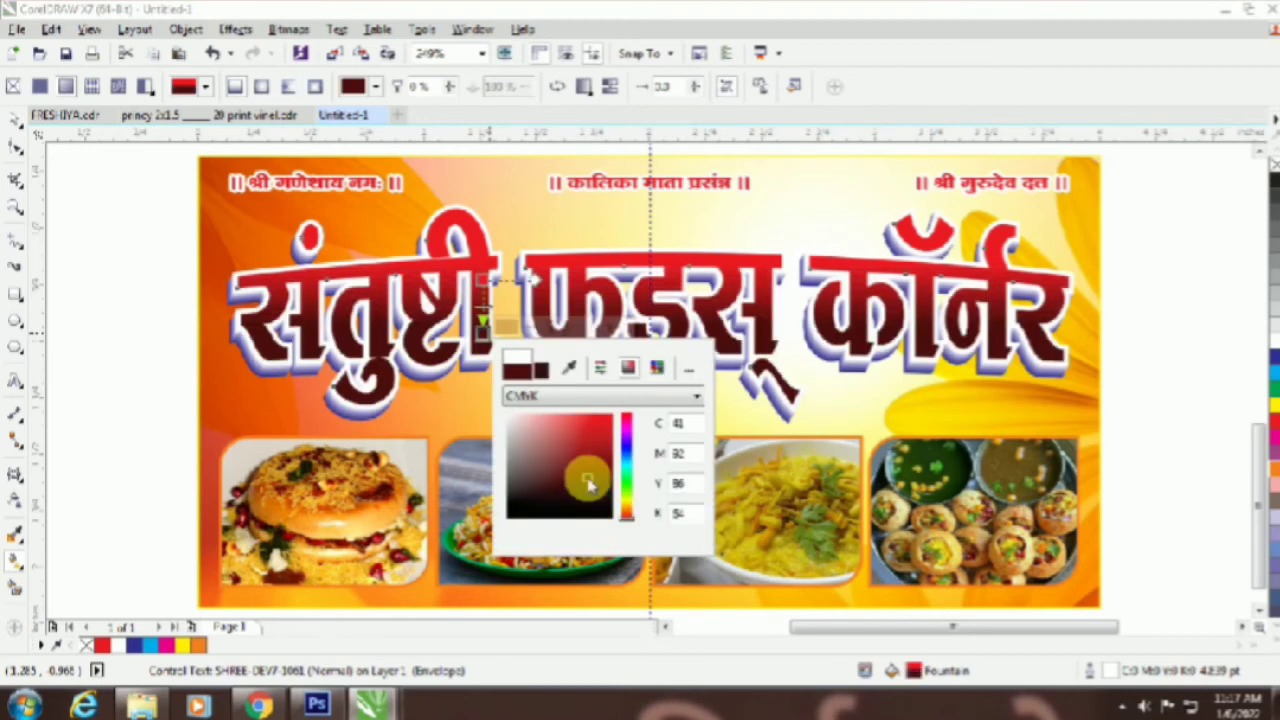
Step: Shift the red start of the title's gradient lower so more of each letter's upper part is red
{"action": "left_click", "coordinate": [485, 288]}
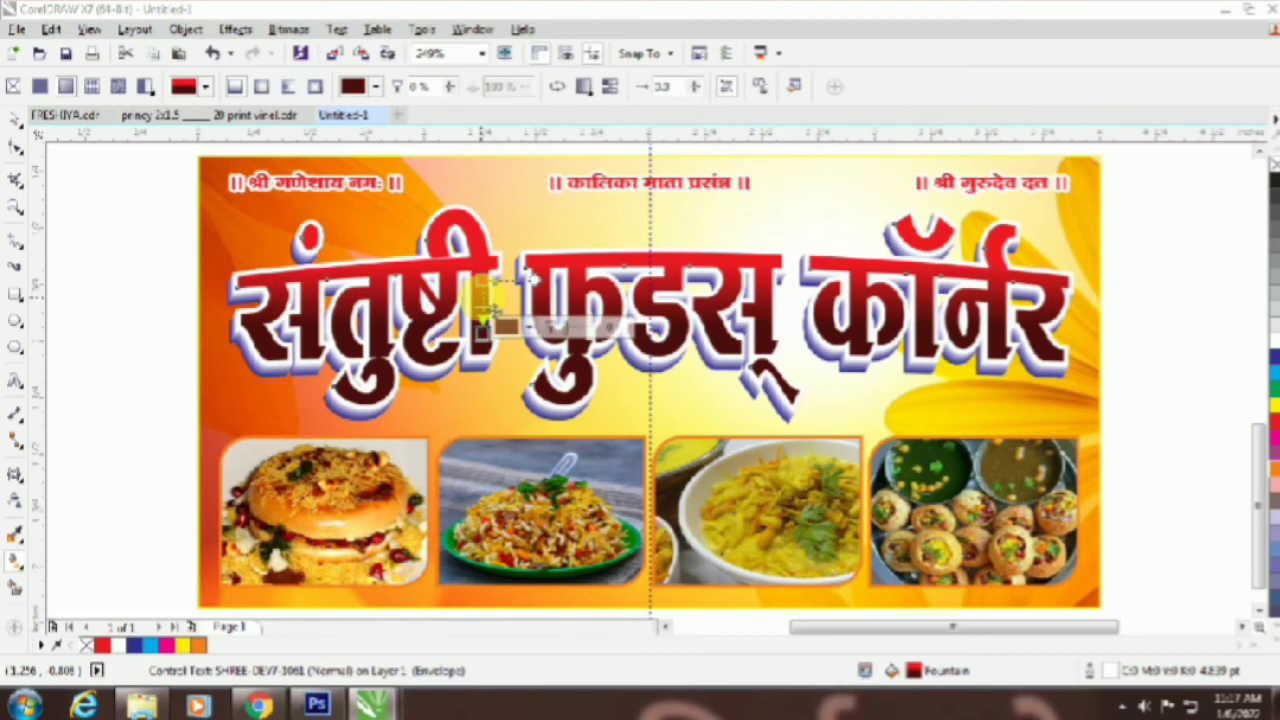
{"action": "left_click_drag", "start_coordinate": [484, 281], "coordinate": [484, 307]}
{"action": "left_click", "coordinate": [482, 315]}
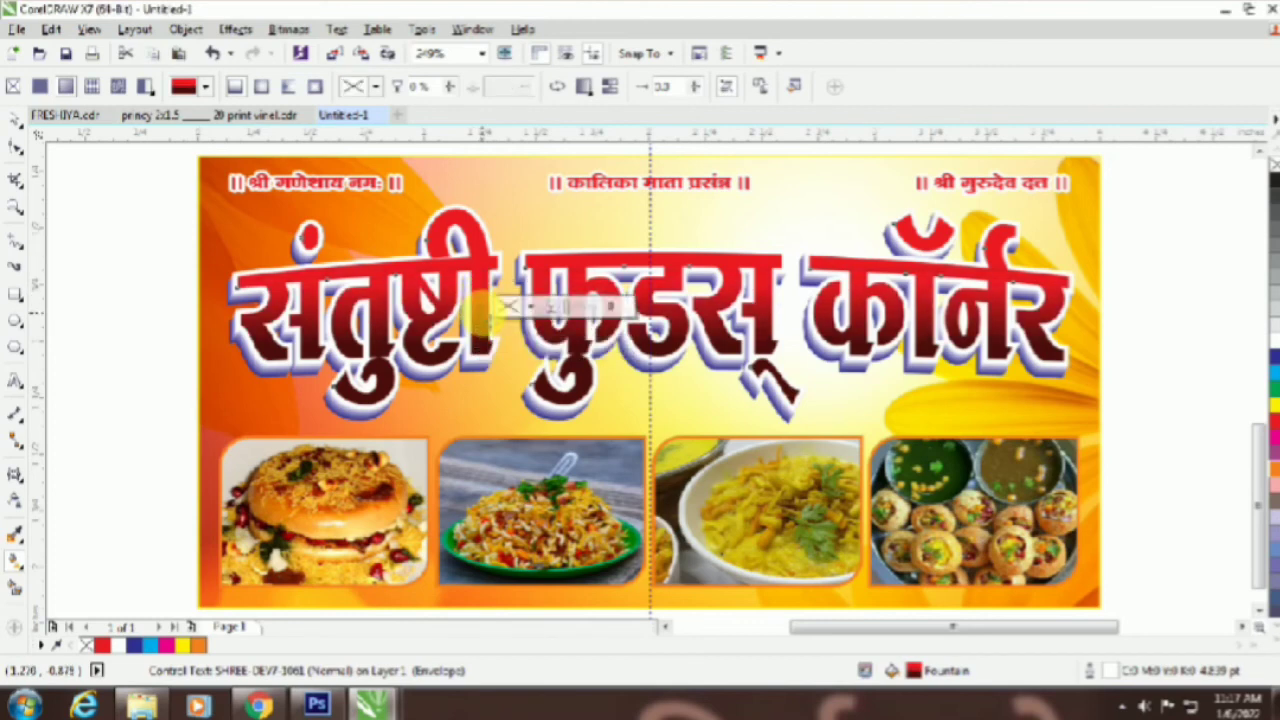
Step: Delete the vertical guideline running through the centre of the banner
{"action": "left_click", "coordinate": [14, 118]}
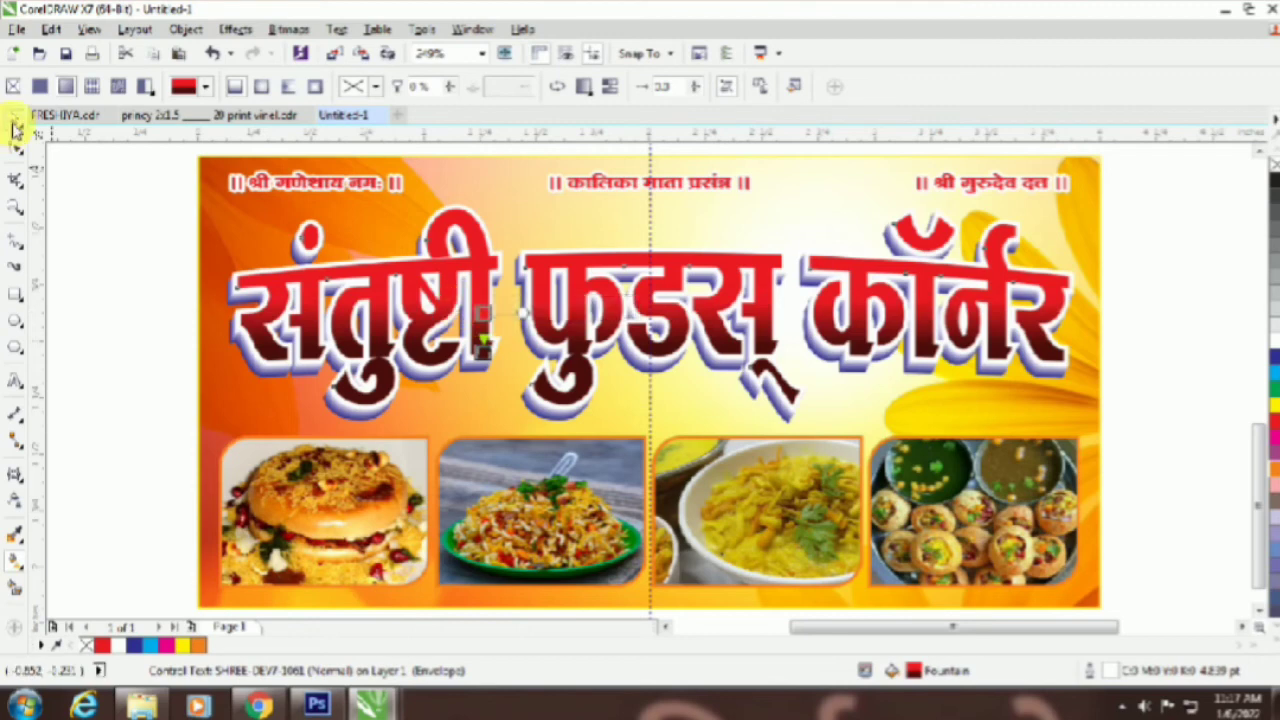
{"action": "left_click", "coordinate": [86, 206]}
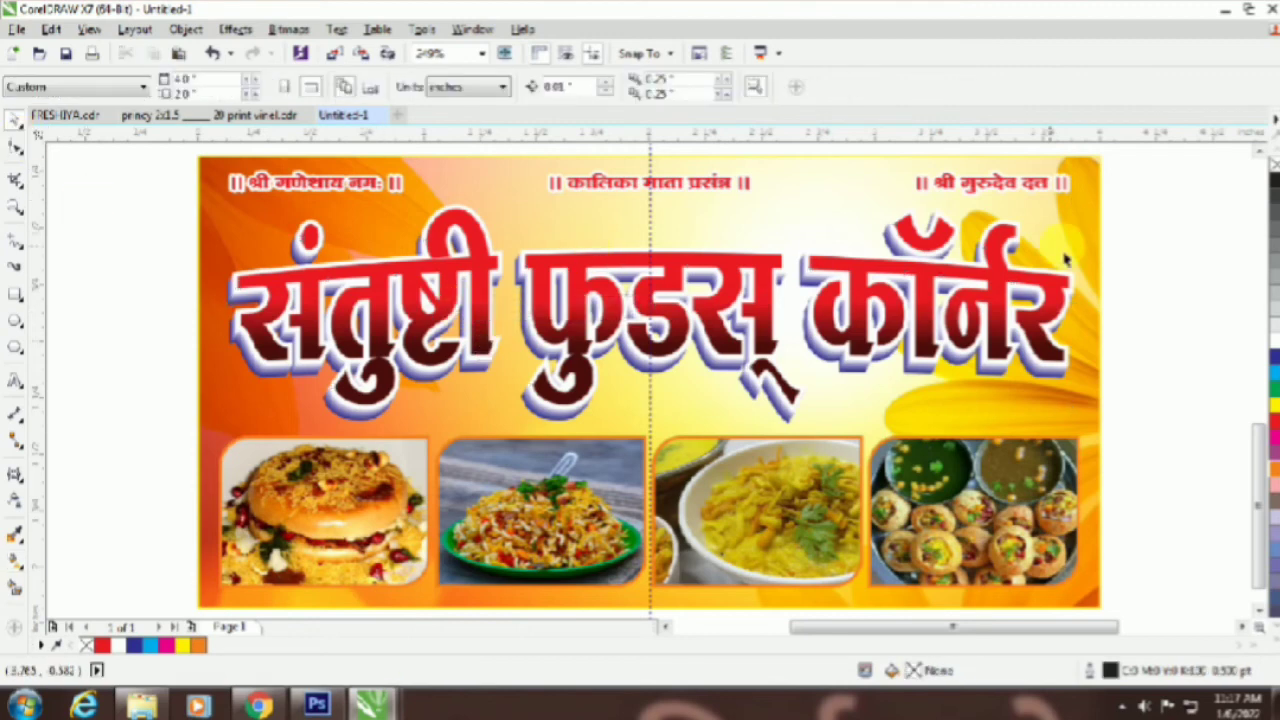
{"action": "left_click", "coordinate": [651, 147]}
{"action": "key", "text": "Delete"}
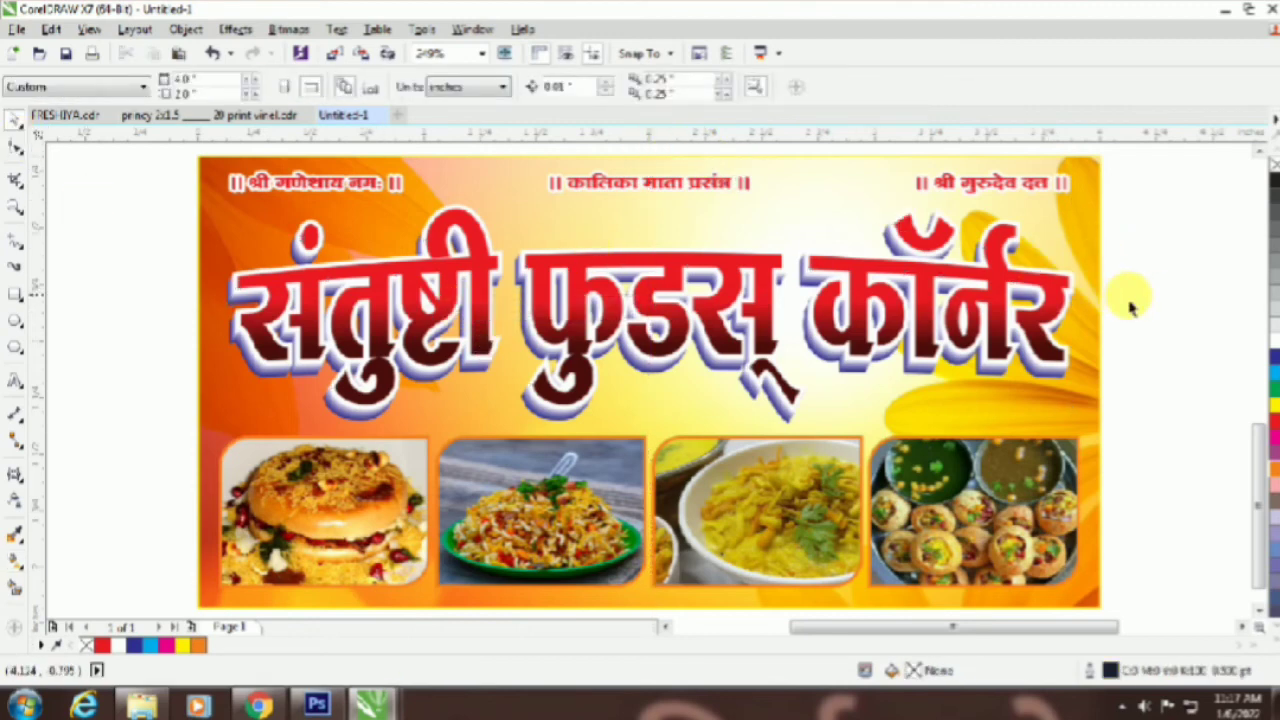
Step: Narrow the flower picture inside the lower banner's PowerClip frame to a width of about 4.03 inches
{"action": "left_click", "coordinate": [1100, 412]}
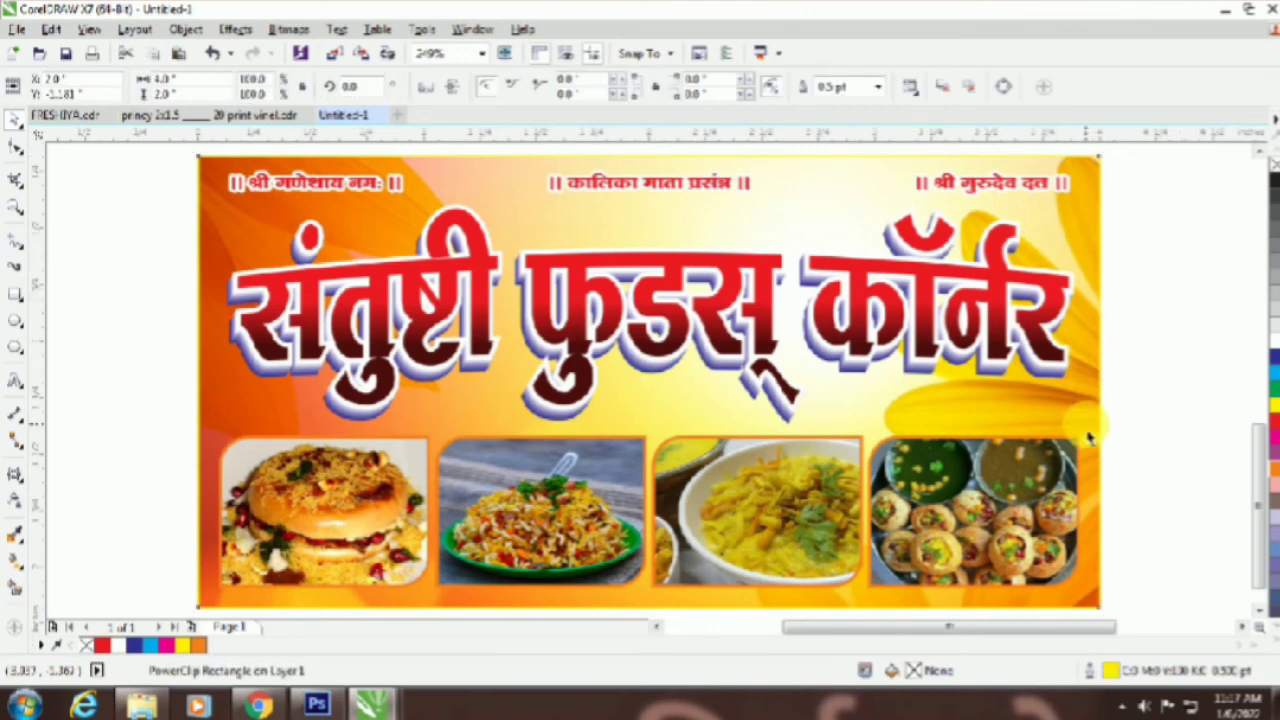
{"action": "left_click", "coordinate": [1089, 437], "text": "ctrl"}
{"action": "left_click", "coordinate": [1004, 401]}
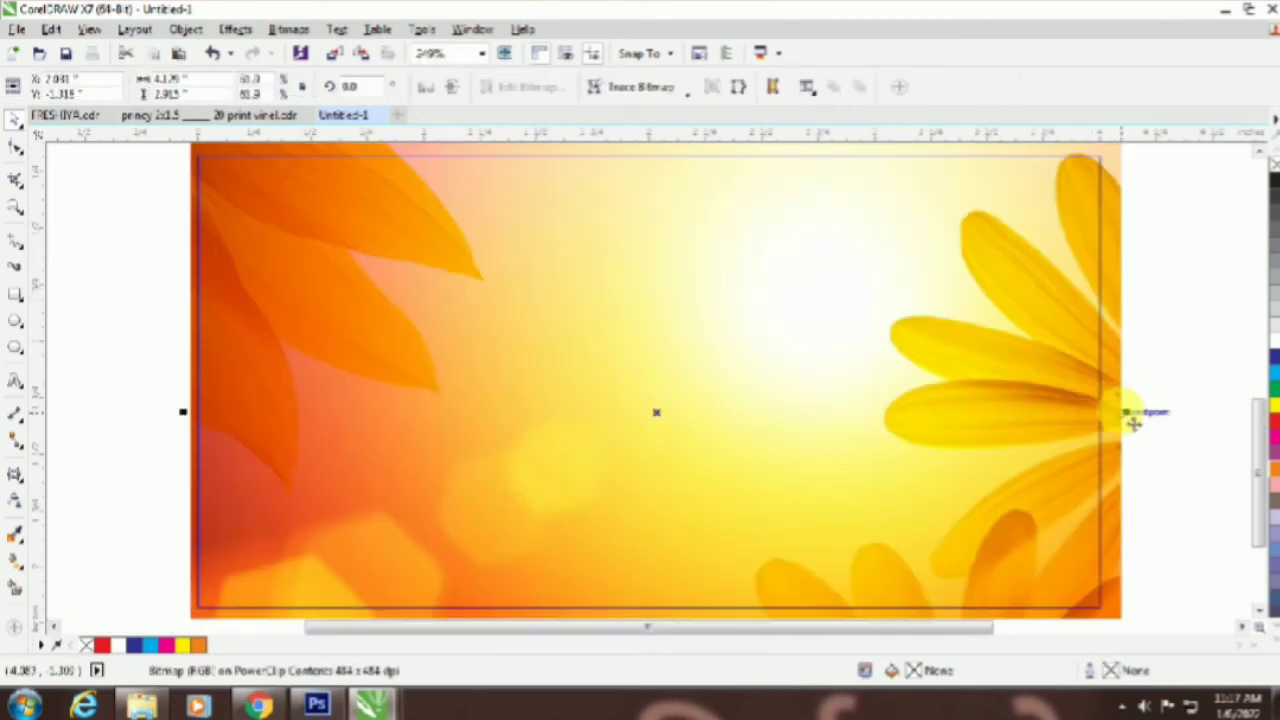
{"action": "left_click_drag", "start_coordinate": [1128, 412], "coordinate": [1108, 420]}
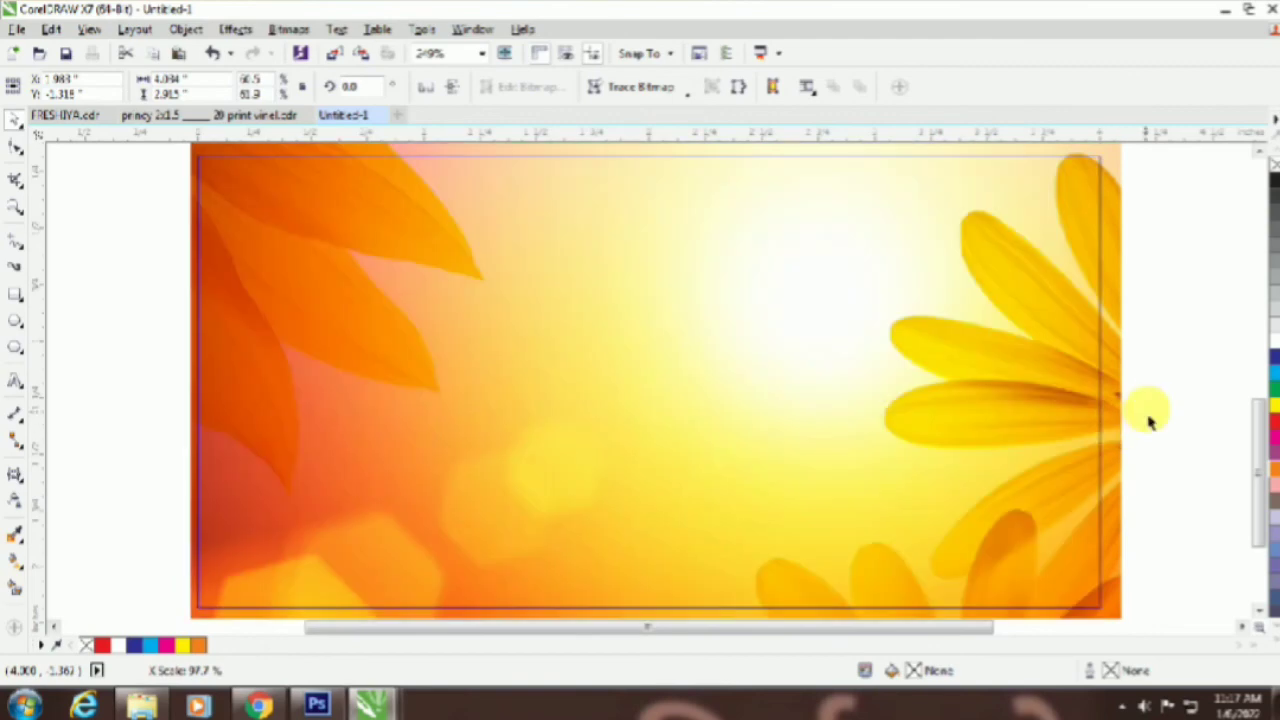
{"action": "left_click", "coordinate": [1150, 418], "text": "ctrl"}
{"action": "left_click", "coordinate": [1150, 418]}
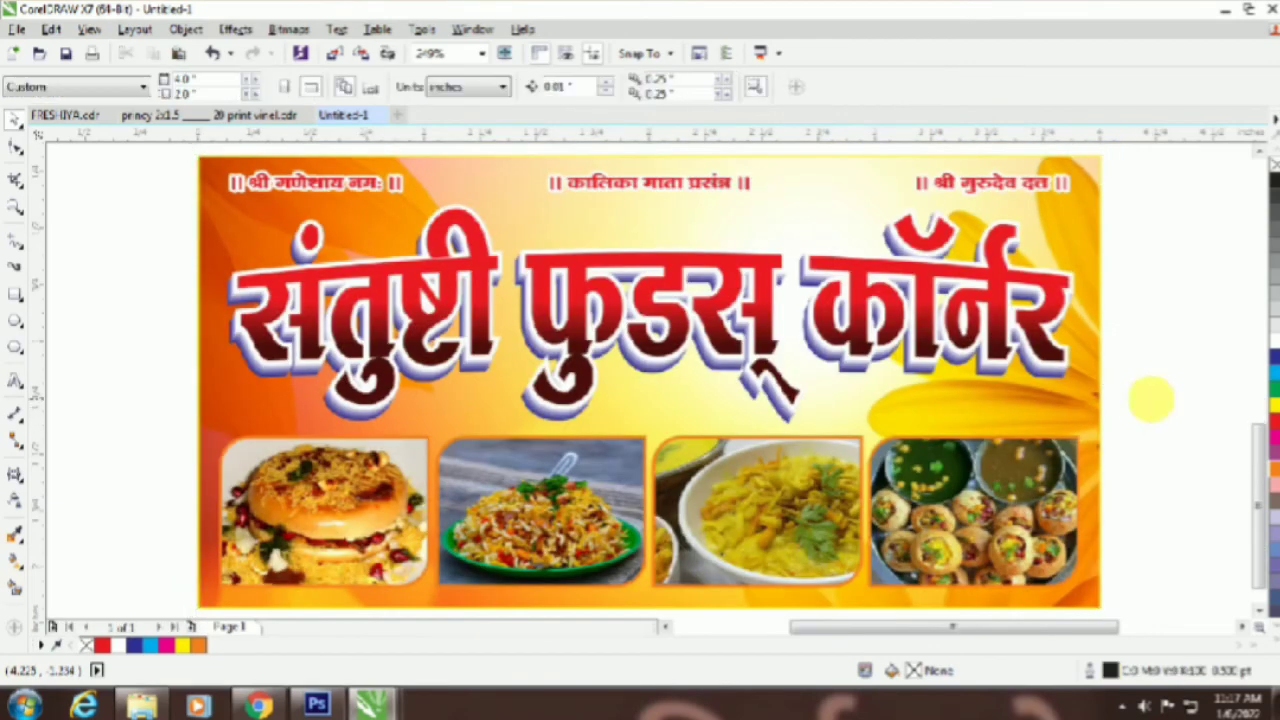
Step: Squeeze the PowerClip flower picture vertically to the frame's upper and lower edges, making it 2.0 inches high
{"action": "left_click", "coordinate": [965, 410]}
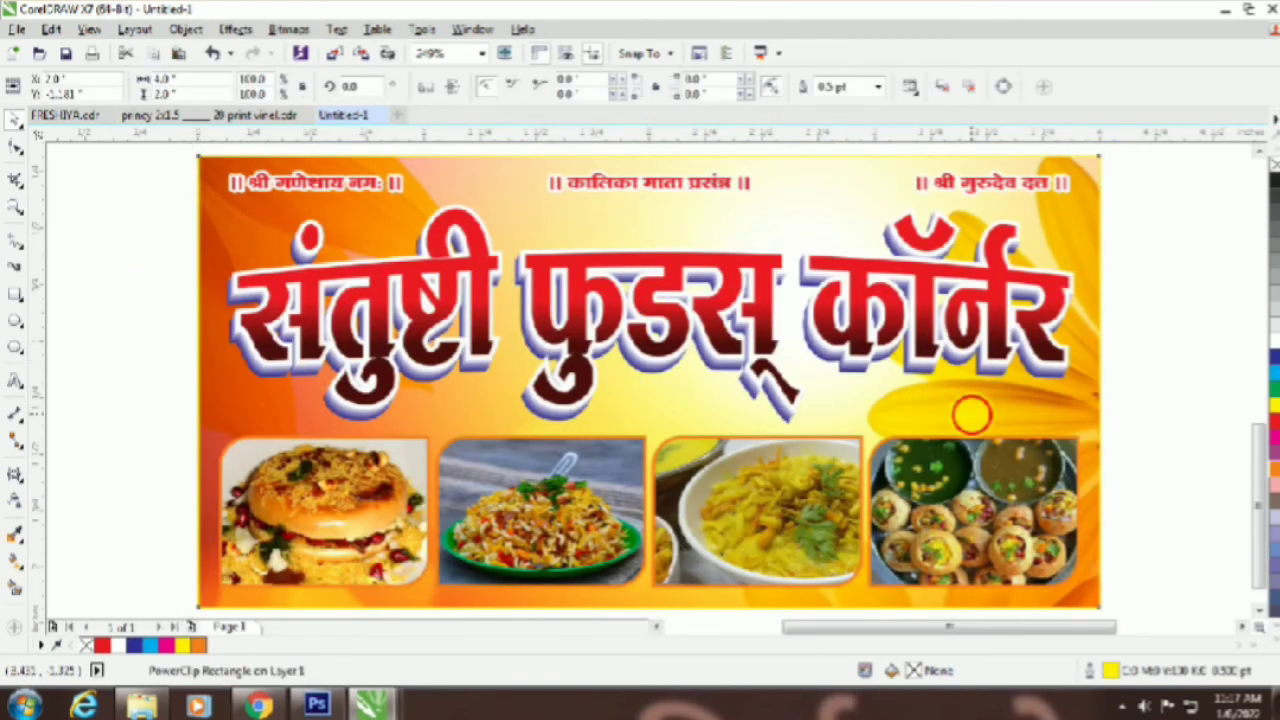
{"action": "left_click", "coordinate": [970, 413], "text": "ctrl"}
{"action": "left_click", "coordinate": [451, 297]}
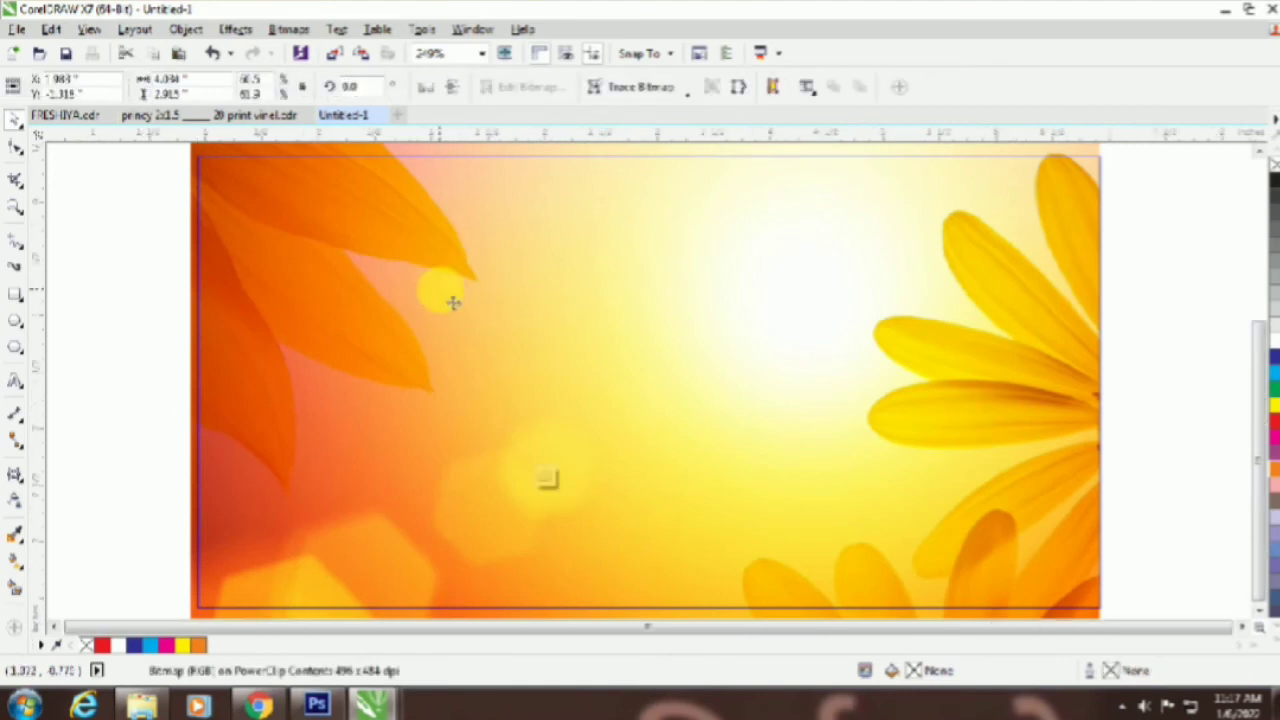
{"action": "scroll", "coordinate": [453, 302], "scroll_direction": "down", "scroll_amount": 4}
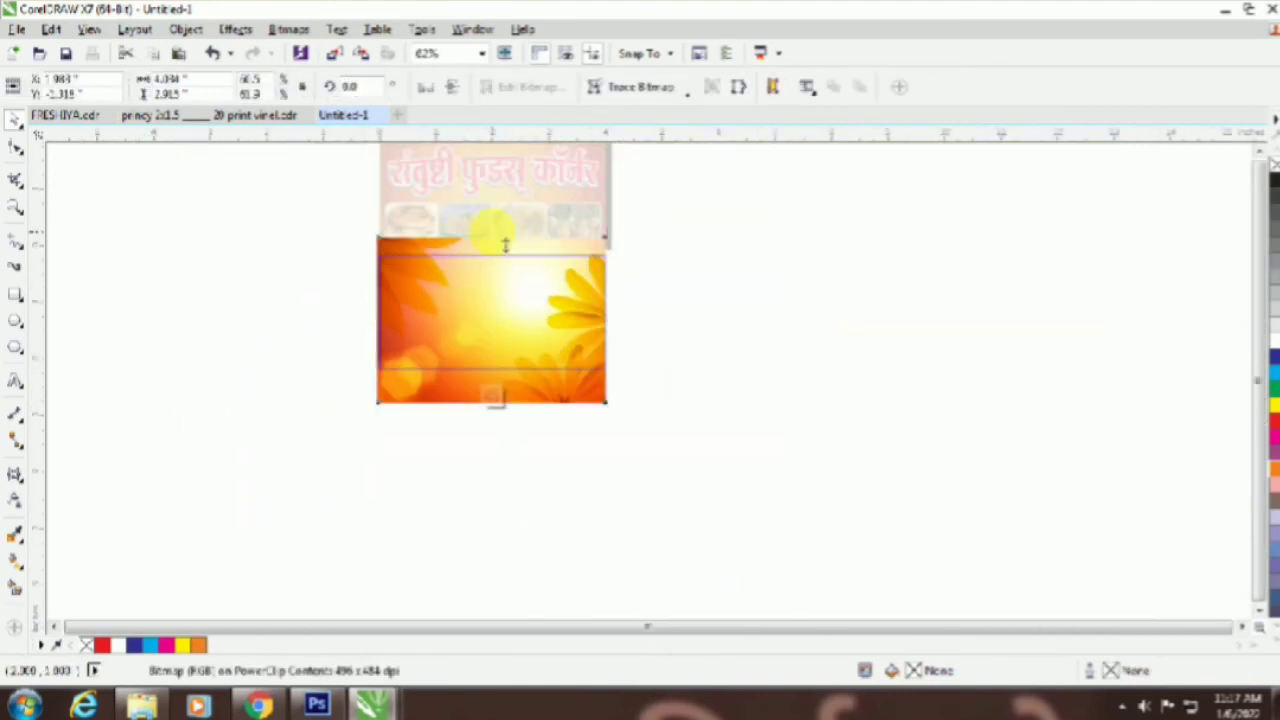
{"action": "mouse_move", "coordinate": [505, 245]}
{"action": "left_mouse_down"}
{"action": "mouse_move", "coordinate": [523, 251]}
{"action": "mouse_move", "coordinate": [503, 256]}
{"action": "left_mouse_up"}
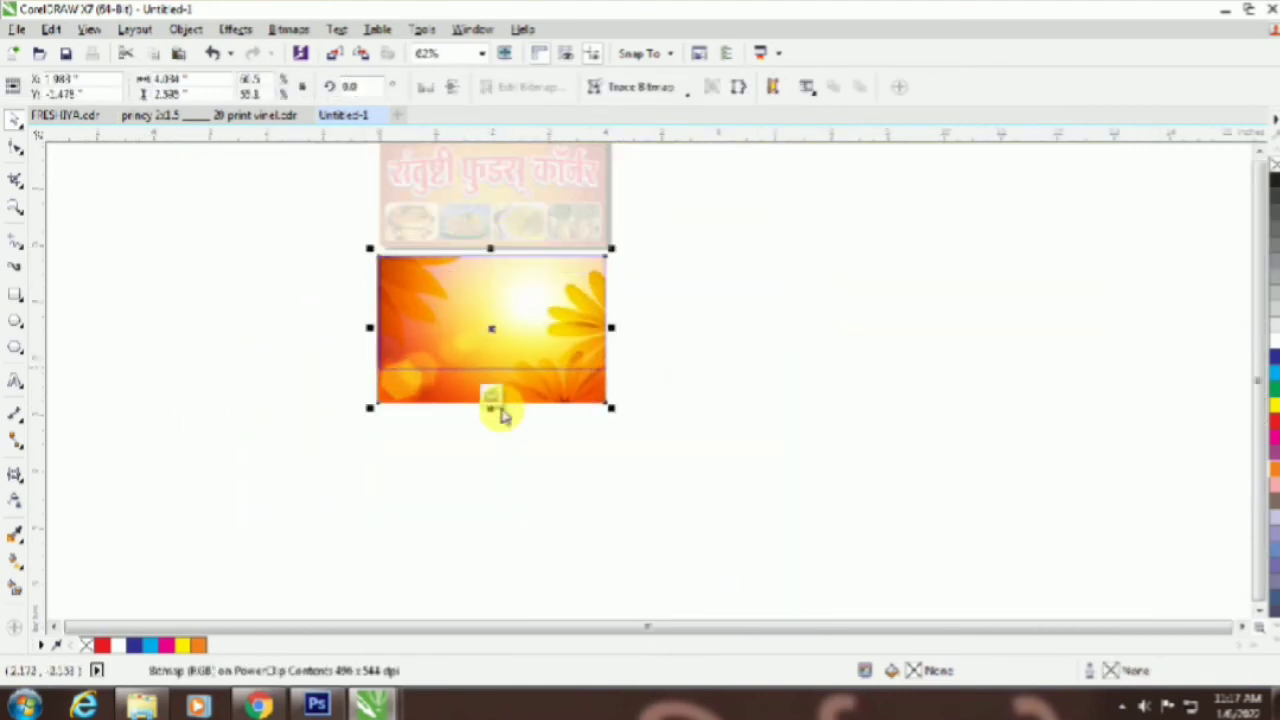
{"action": "left_click_drag", "start_coordinate": [491, 408], "coordinate": [491, 372]}
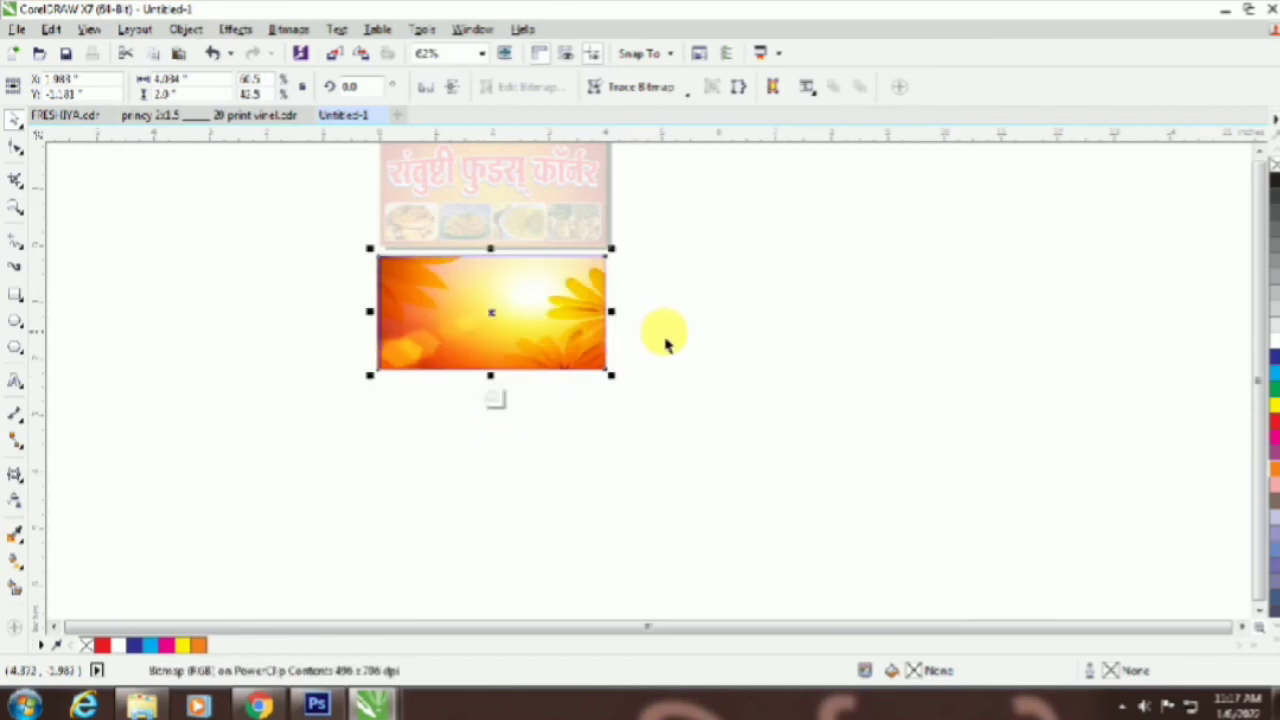
{"action": "left_click", "coordinate": [700, 250]}
Step: Change the outline colour of the lower banner's four food photo boxes to white
{"action": "left_click_drag", "start_coordinate": [711, 230], "coordinate": [314, 397]}
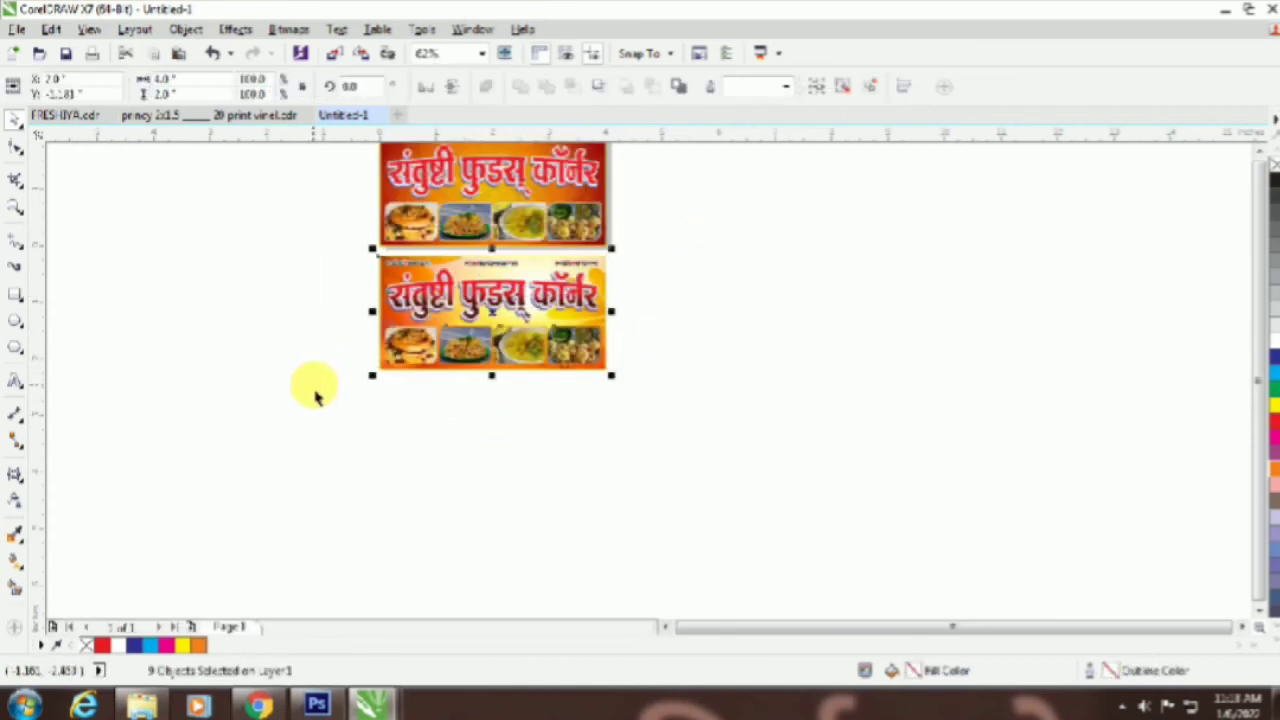
{"action": "key", "text": "shift+F2"}
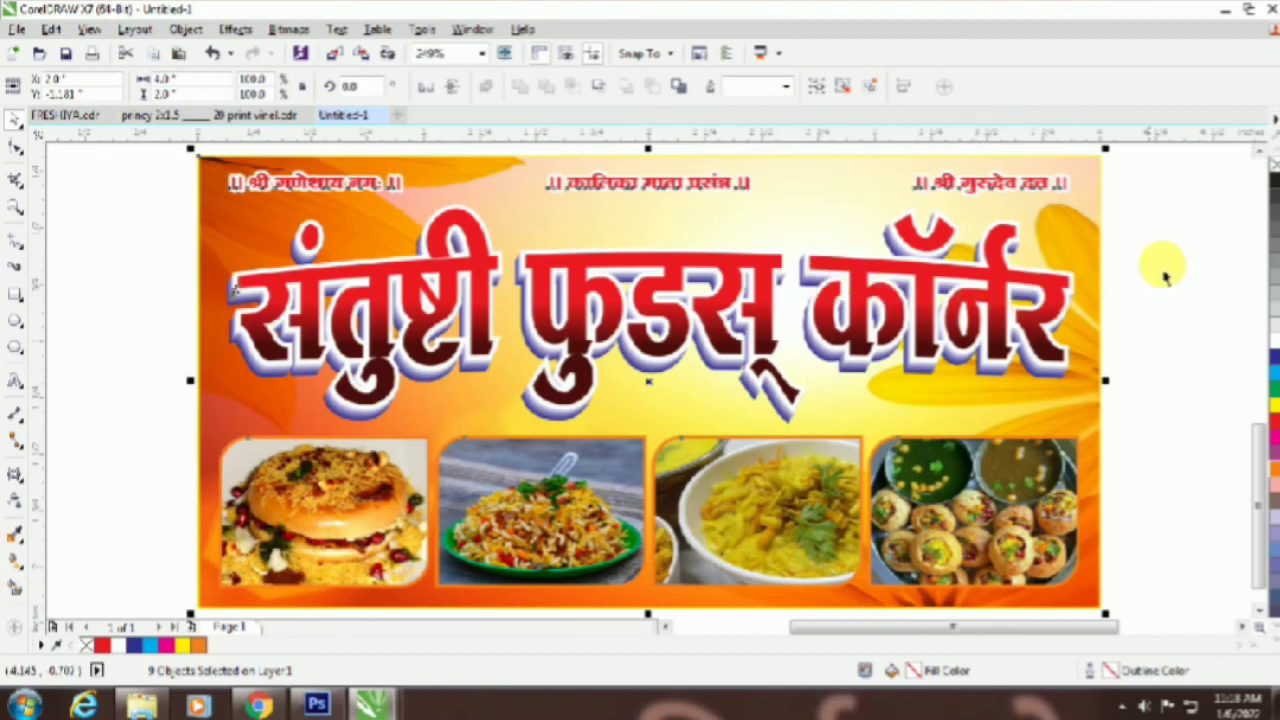
{"action": "left_click", "coordinate": [1117, 414]}
{"action": "left_click", "coordinate": [1098, 423]}
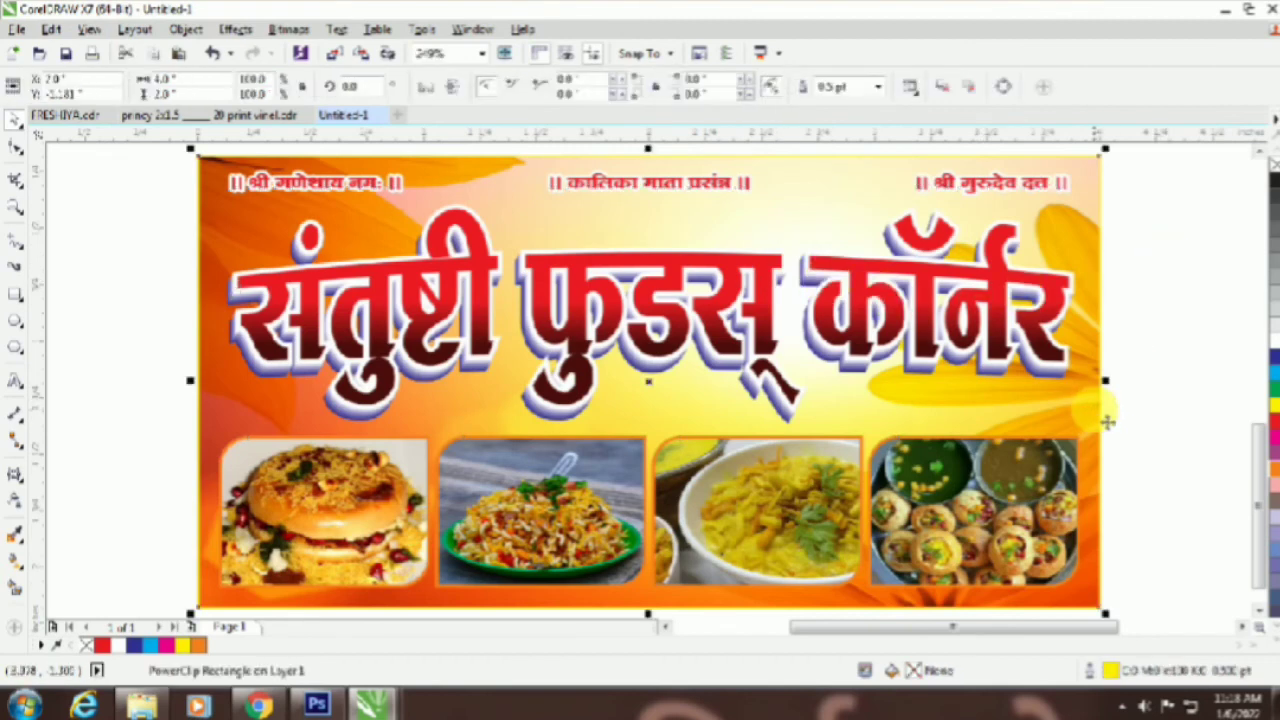
{"action": "left_click", "coordinate": [1143, 414]}
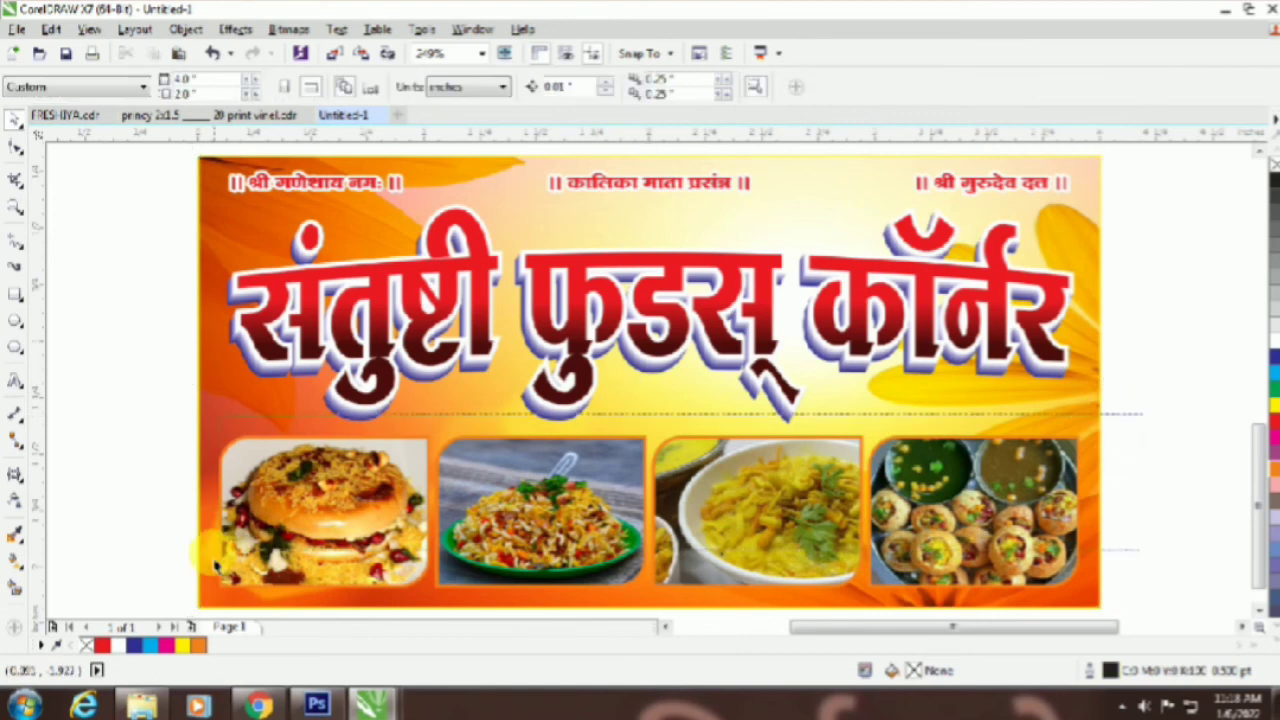
{"action": "left_click", "coordinate": [310, 505]}
{"action": "left_click", "coordinate": [986, 495], "text": "shift"}
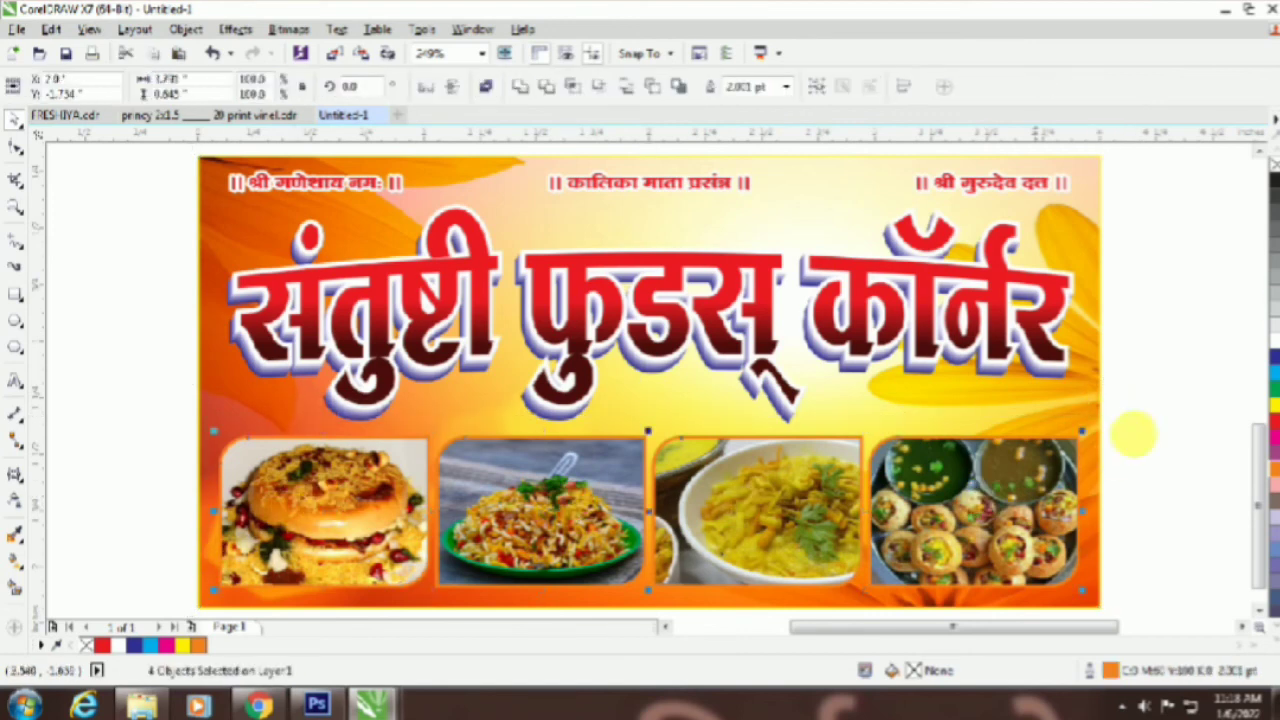
{"action": "left_click", "coordinate": [1272, 340]}
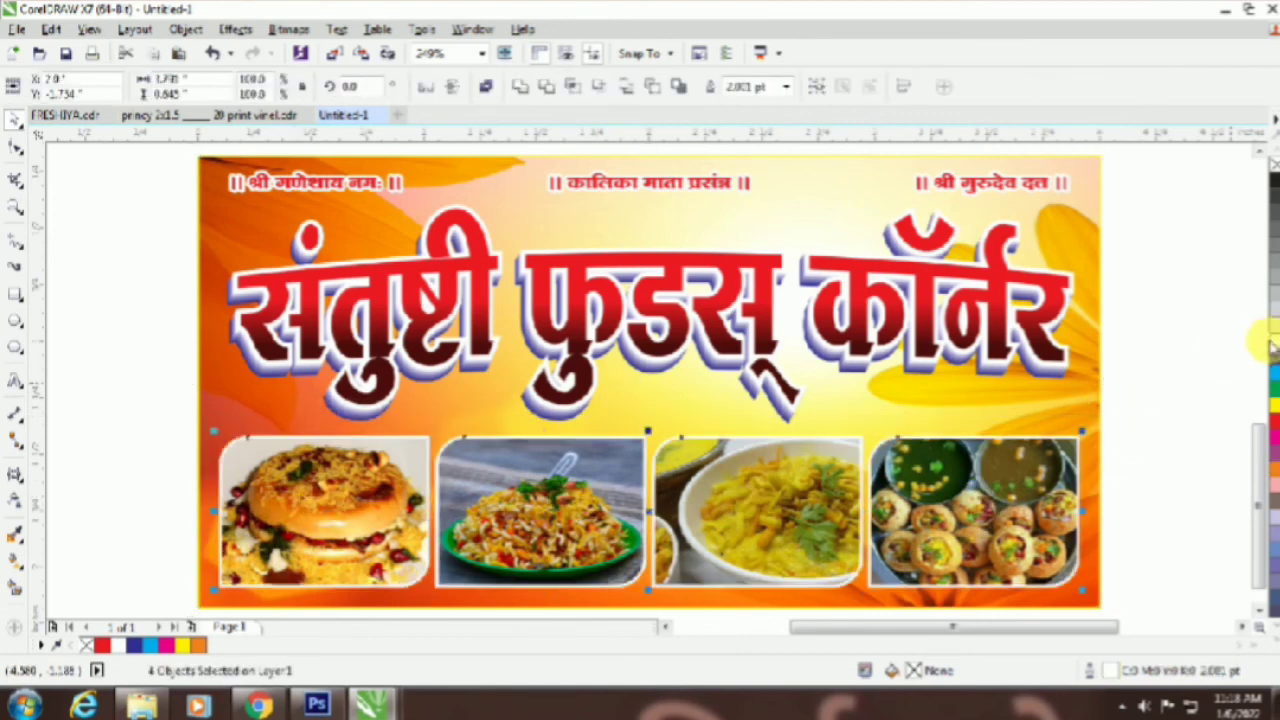
{"action": "left_click", "coordinate": [1215, 368]}
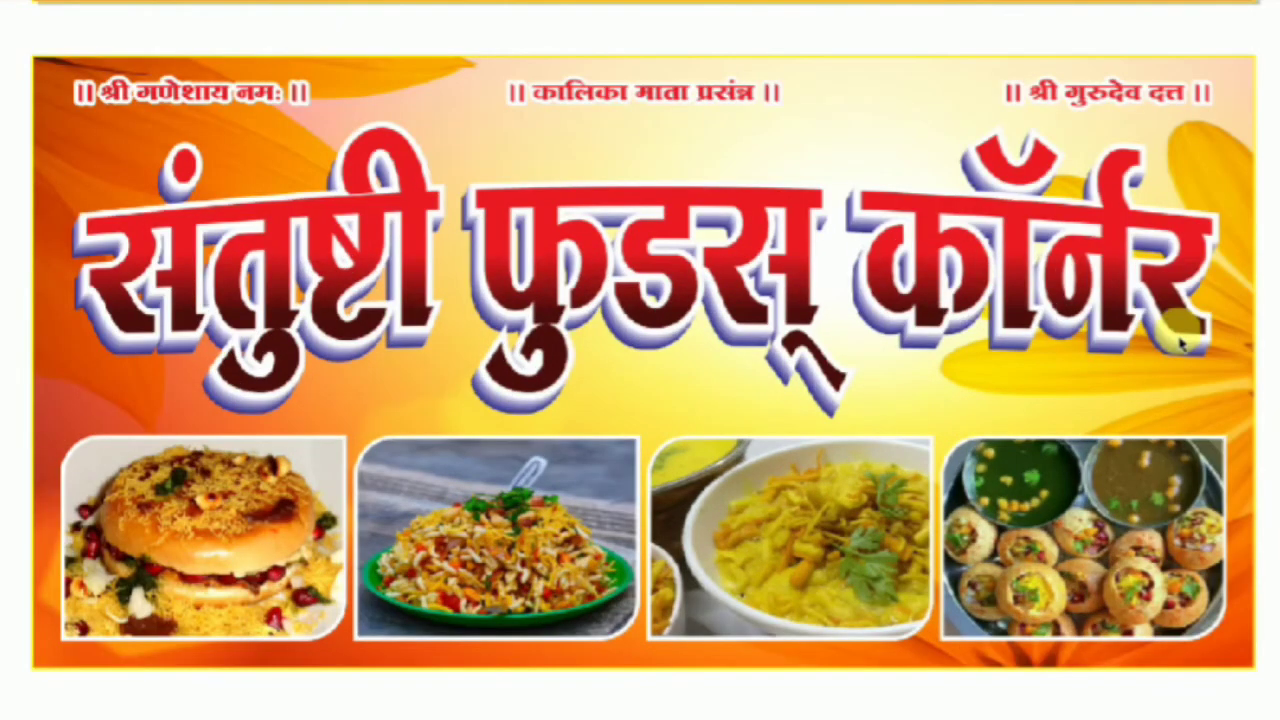
Step: Inspect the lower banner and both banner versions together in a full-screen preview
{"action": "key", "text": "F9"}
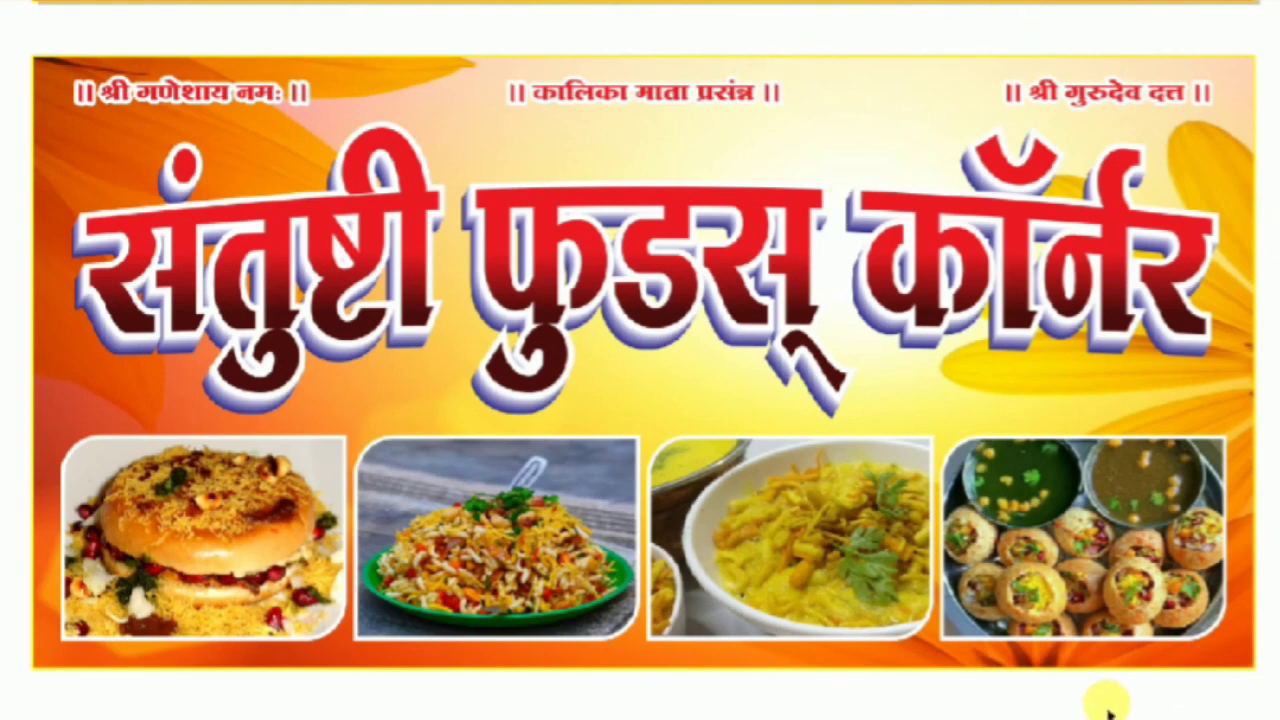
{"action": "key", "text": "F9"}
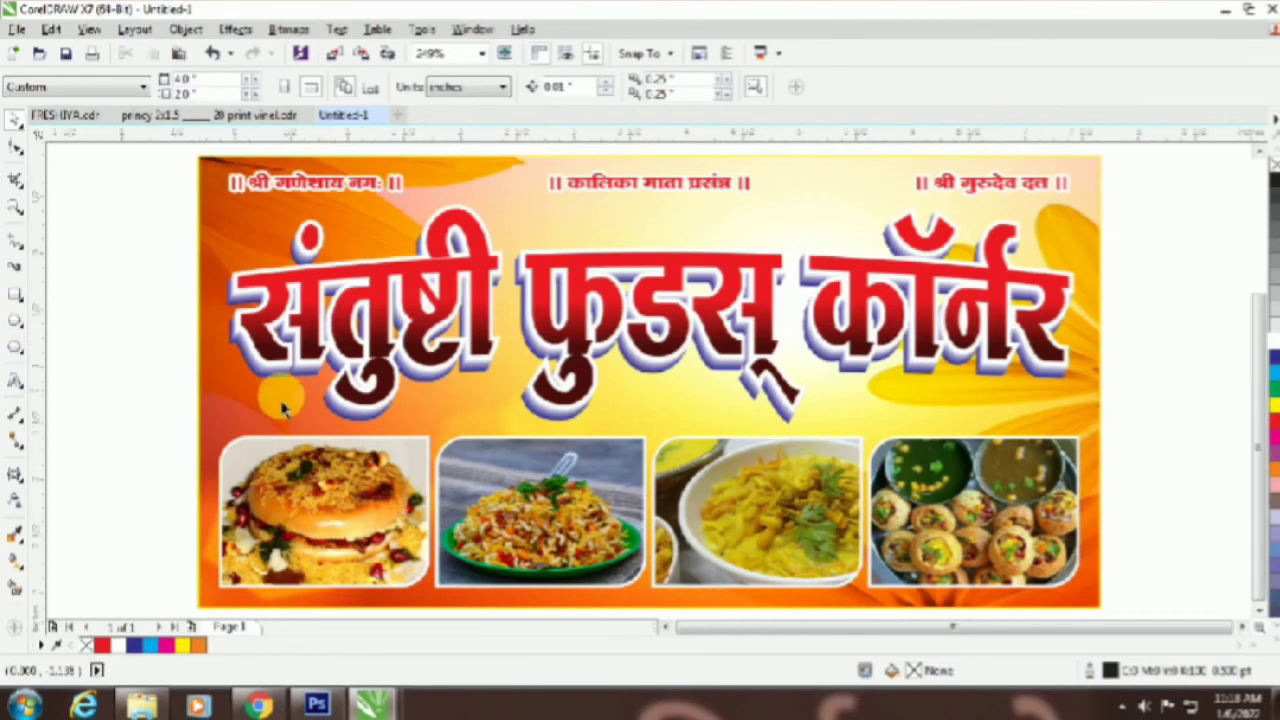
{"action": "scroll", "coordinate": [270, 395], "scroll_direction": "down", "scroll_amount": 2}
{"action": "left_click_drag", "start_coordinate": [10, 183], "coordinate": [268, 172]}
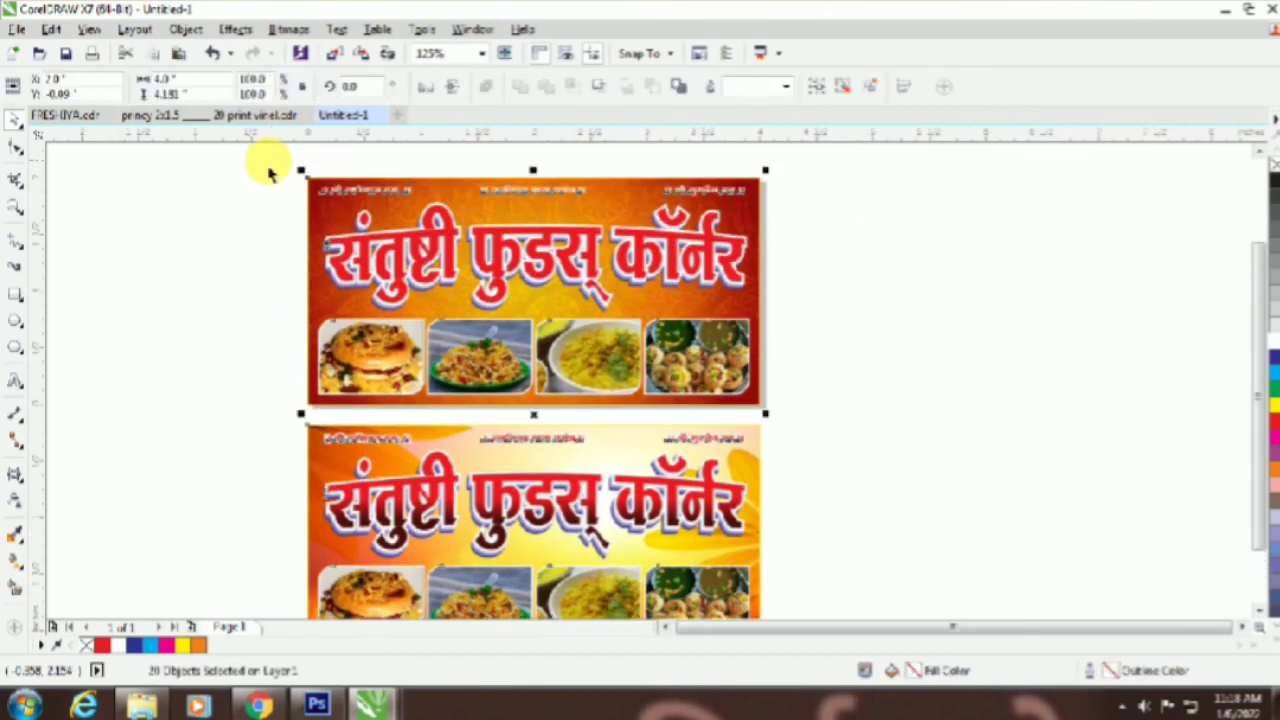
{"action": "key", "text": "F4"}
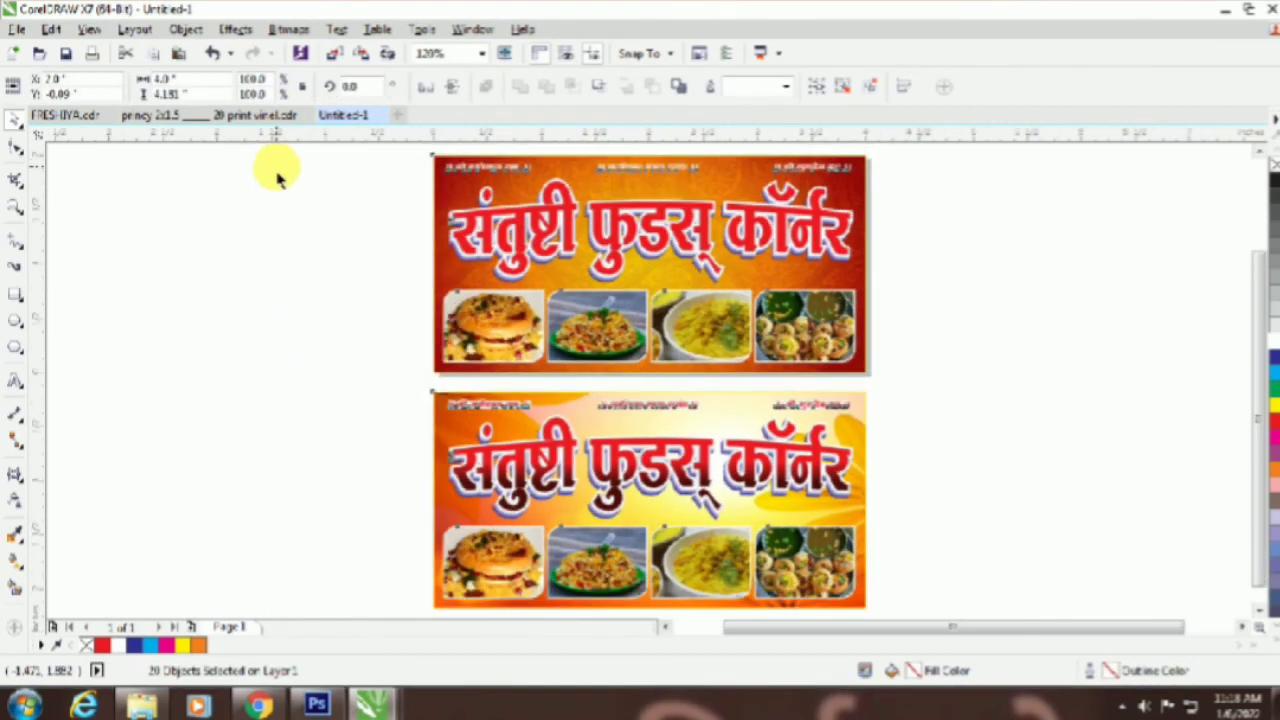
{"action": "key", "text": "F9"}
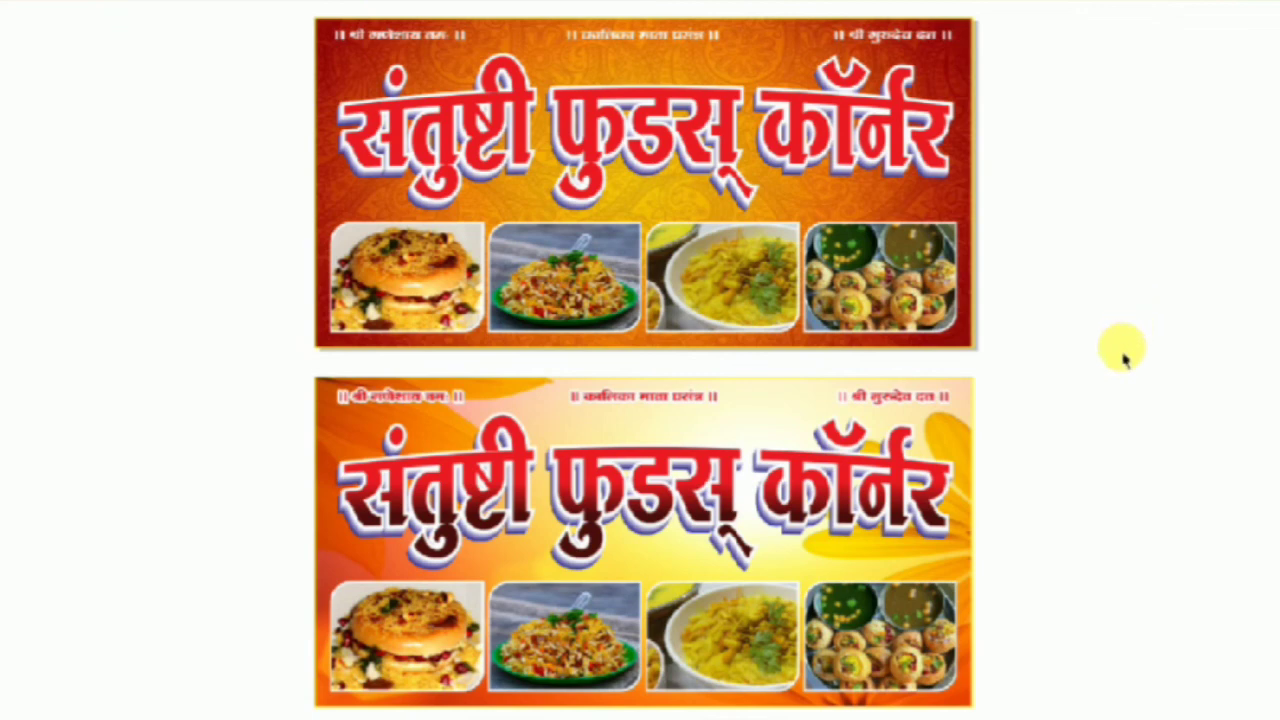
{"action": "left_click", "coordinate": [1040, 365]}
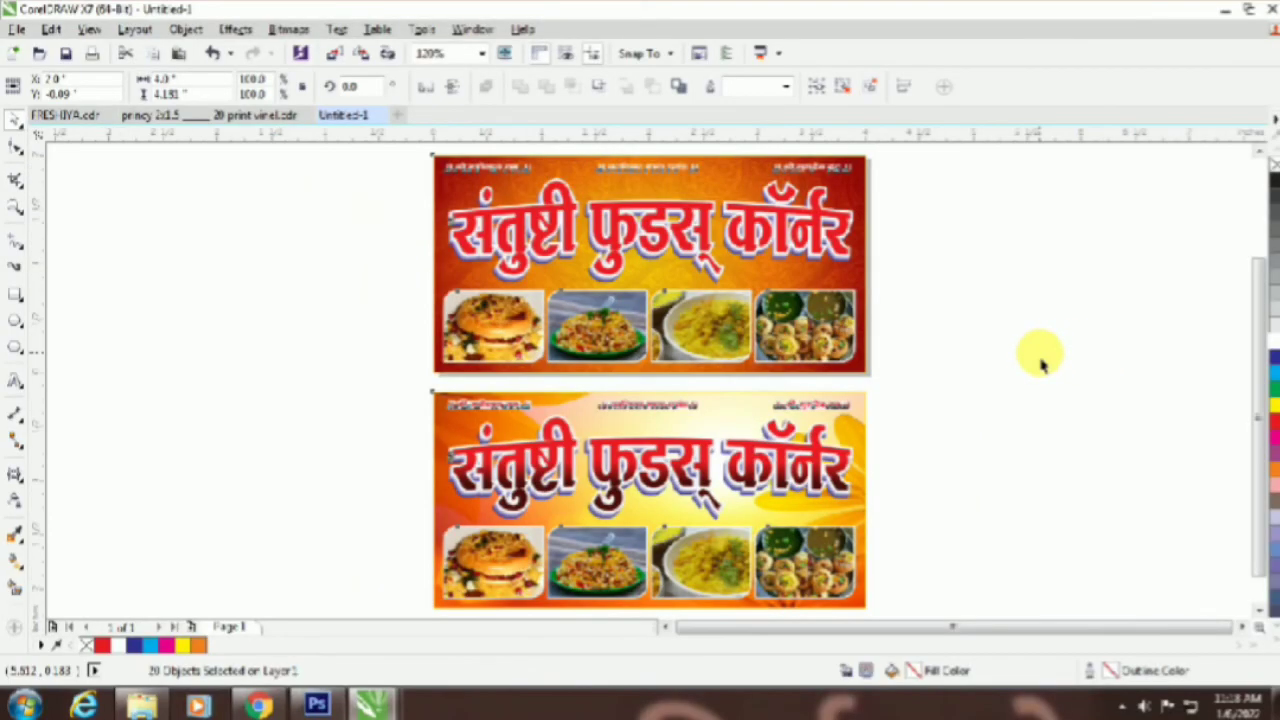
Step: Save the drawing as a CDR file named "santusti food corner" in the jan2022 folder
{"action": "left_click", "coordinate": [62, 56]}
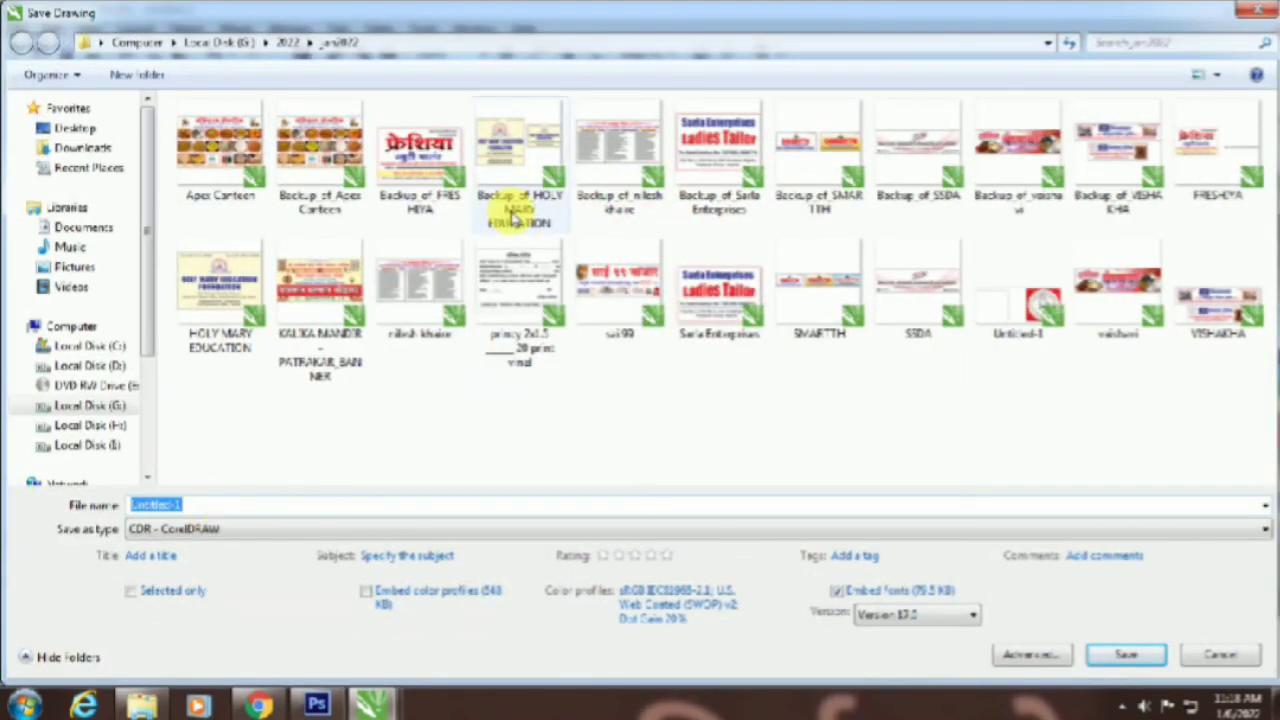
{"action": "type", "text": "sartu"}
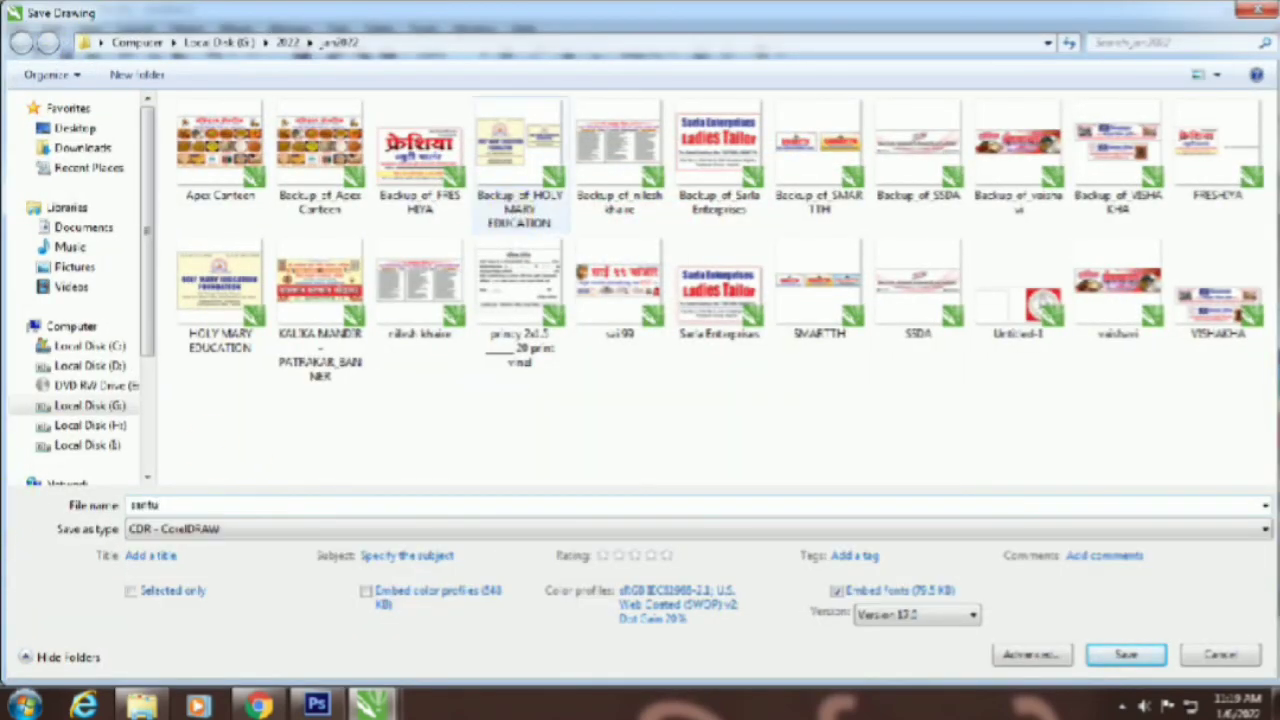
{"action": "type", "text": "s"}
{"action": "type", "text": "ti food"}
{"action": "type", "text": " come"}
{"action": "type", "text": "er"}
{"action": "key", "text": "Return"}
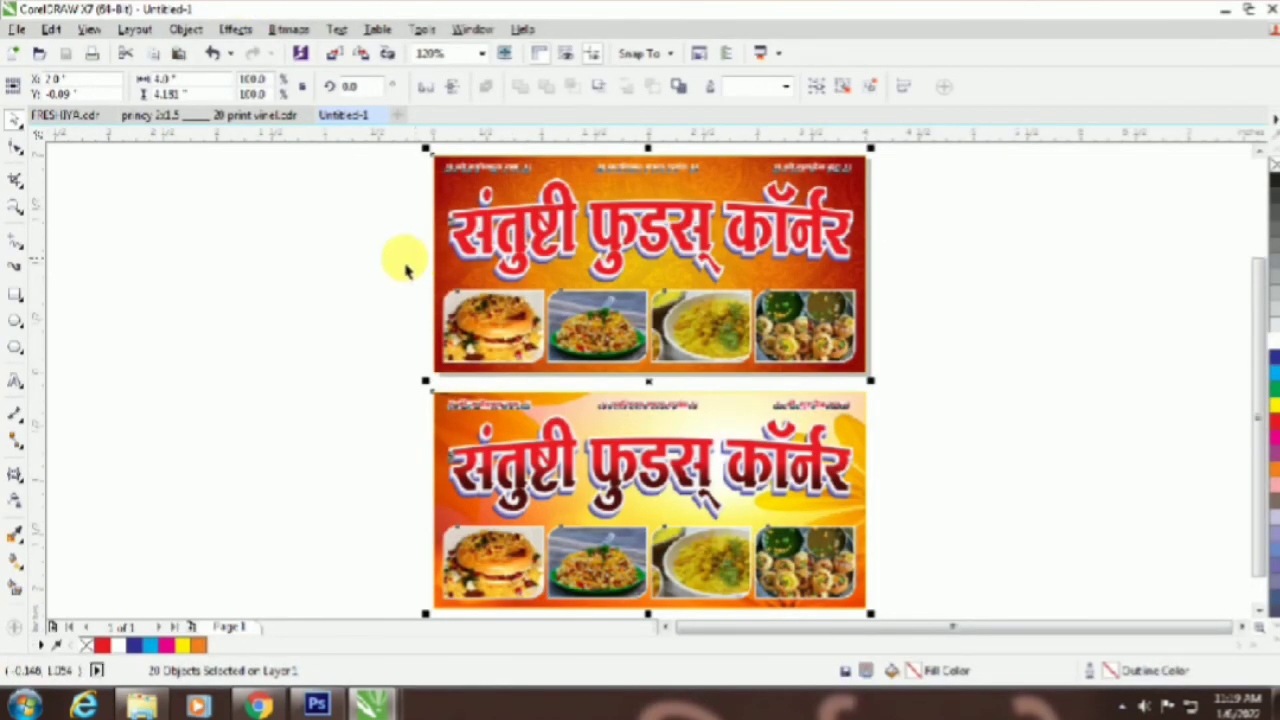